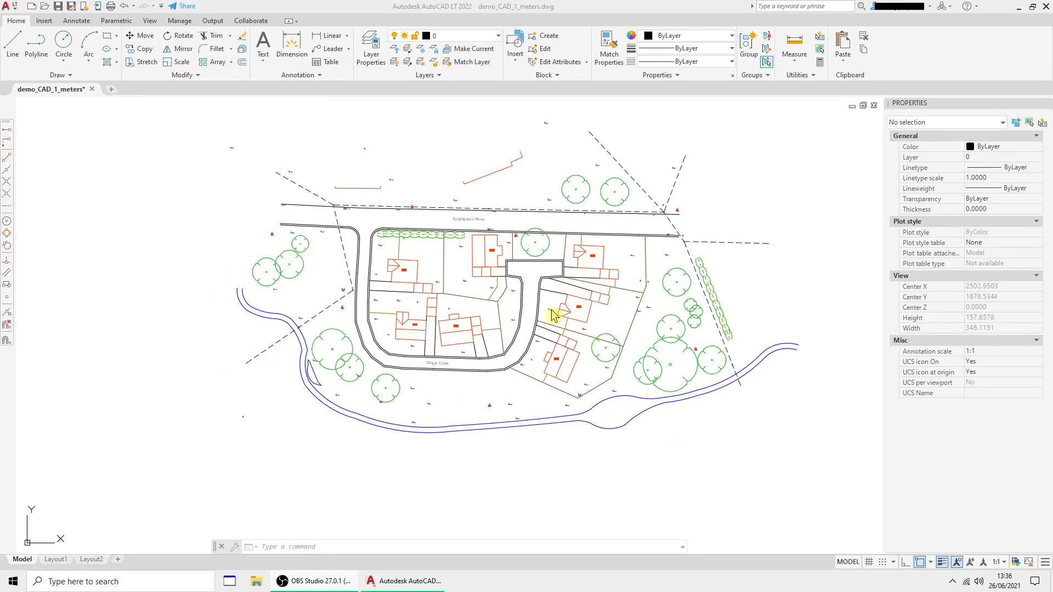
# - Look over the whole site plan in model space, including Southgreen Road, the houses, the trees and the river
pyautogui.click(425, 228)
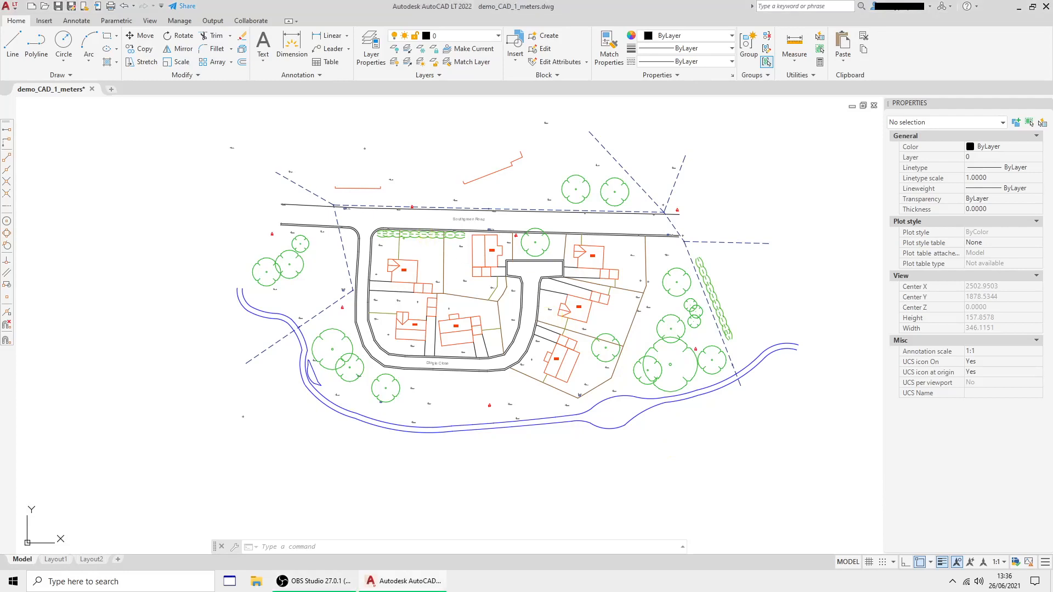
pyautogui.scroll(1, 418, 215)
pyautogui.scroll(1, 548, 329)
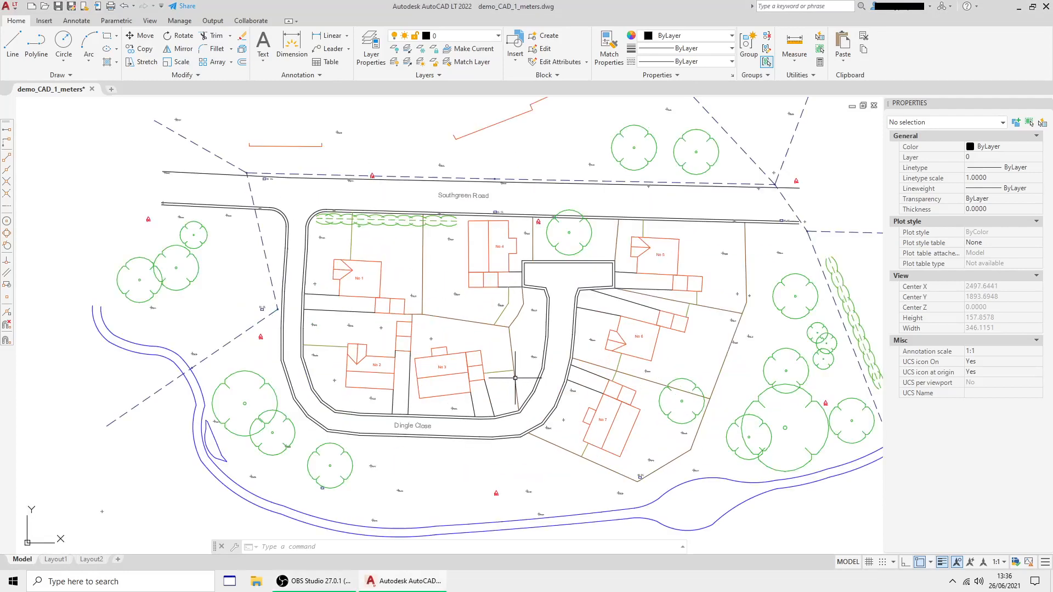
pyautogui.scroll(-2, 460, 275)
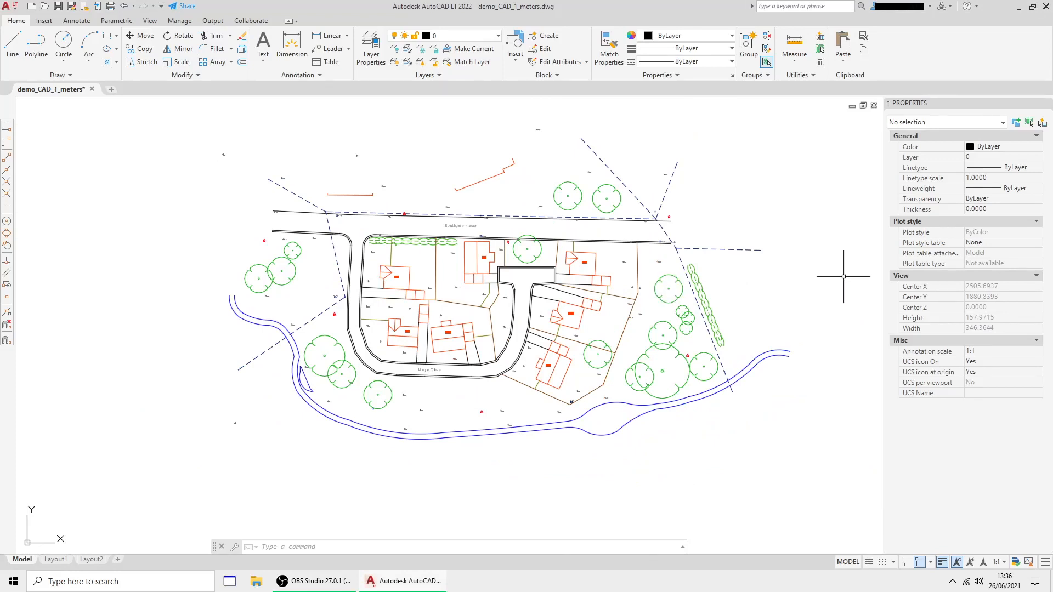
pyautogui.moveTo(459, 304); pyautogui.dragTo(486, 298, button='middle')
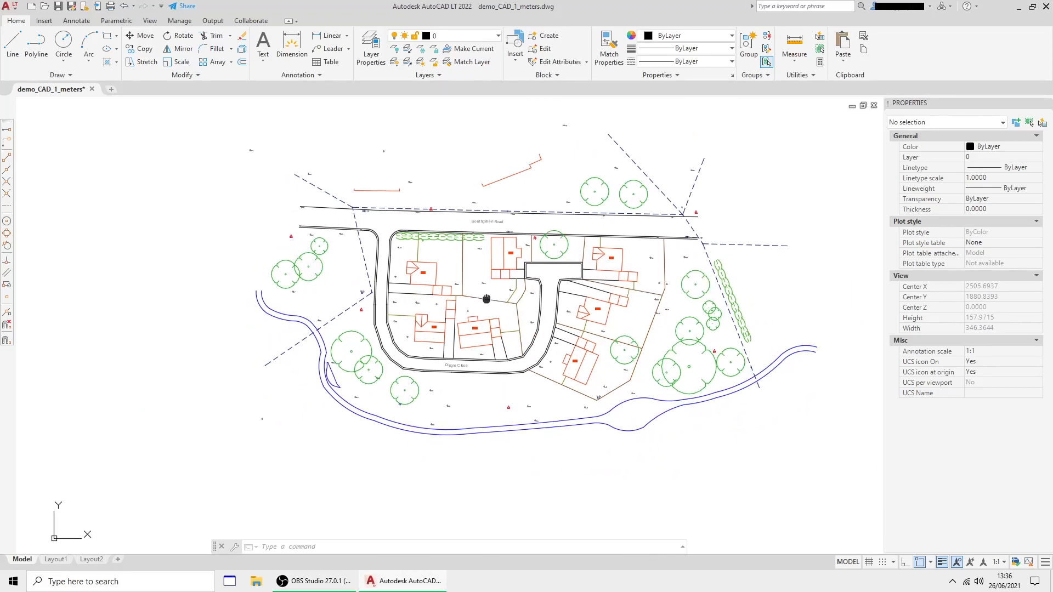
pyautogui.moveTo(596, 253)
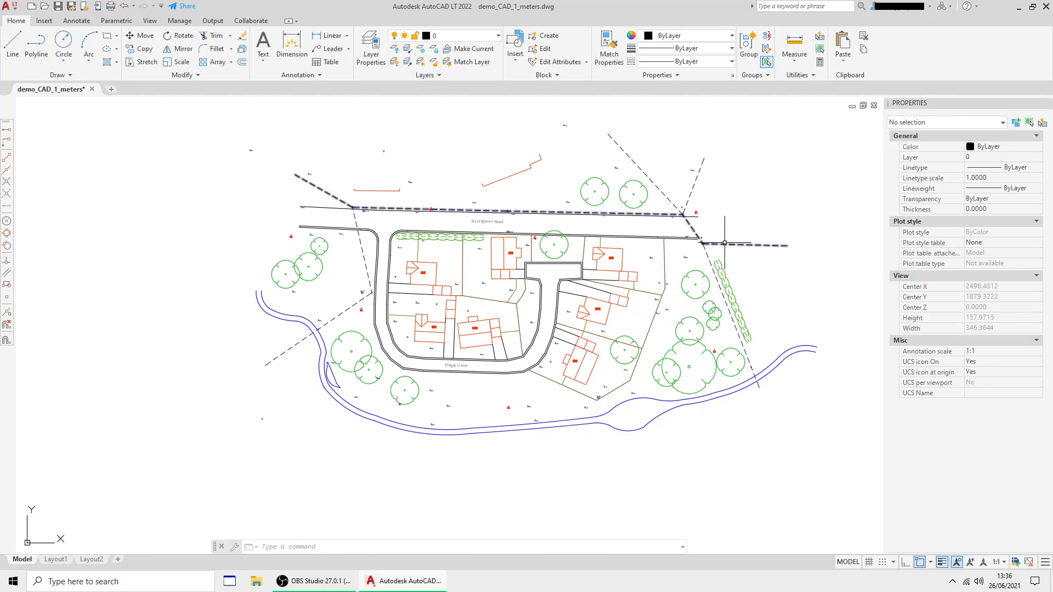
pyautogui.moveTo(724, 242); pyautogui.dragTo(690, 253, button='middle')
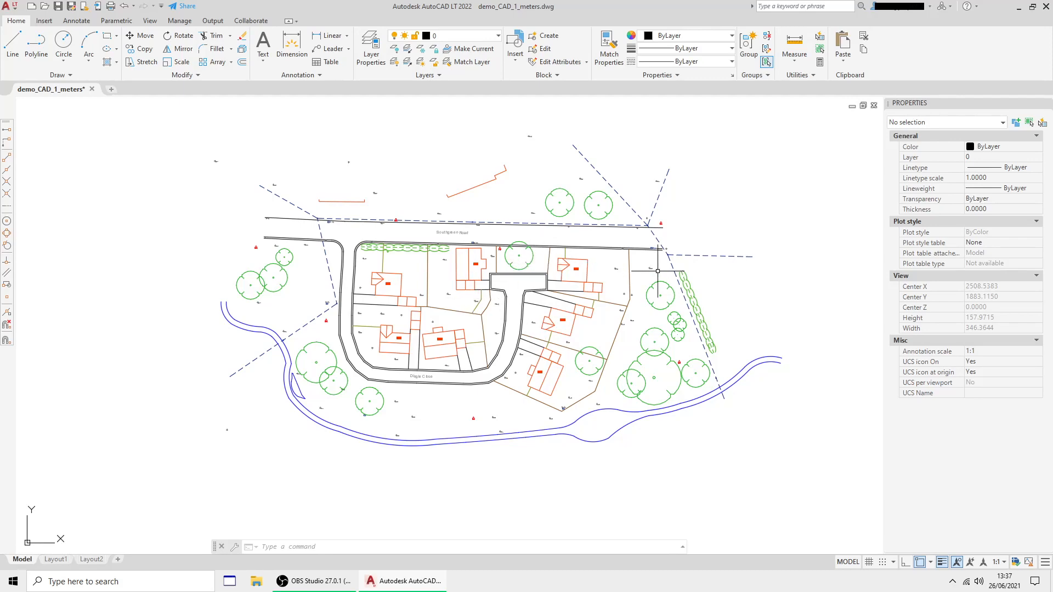
pyautogui.scroll(2, 561, 279)
pyautogui.scroll(-2, 562, 279)
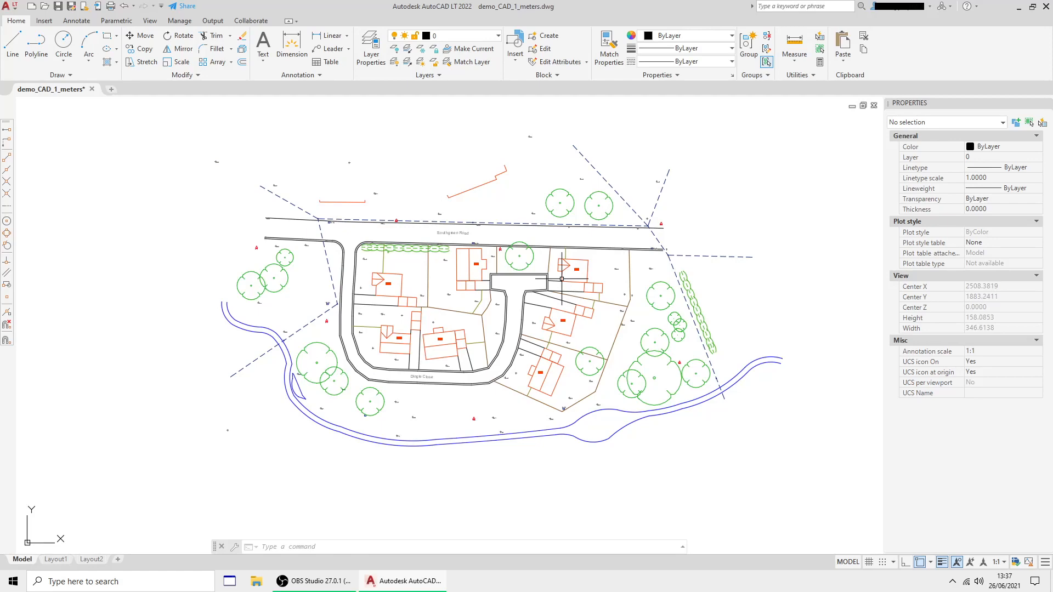
pyautogui.moveTo(509, 274); pyautogui.dragTo(535, 278, button='middle')
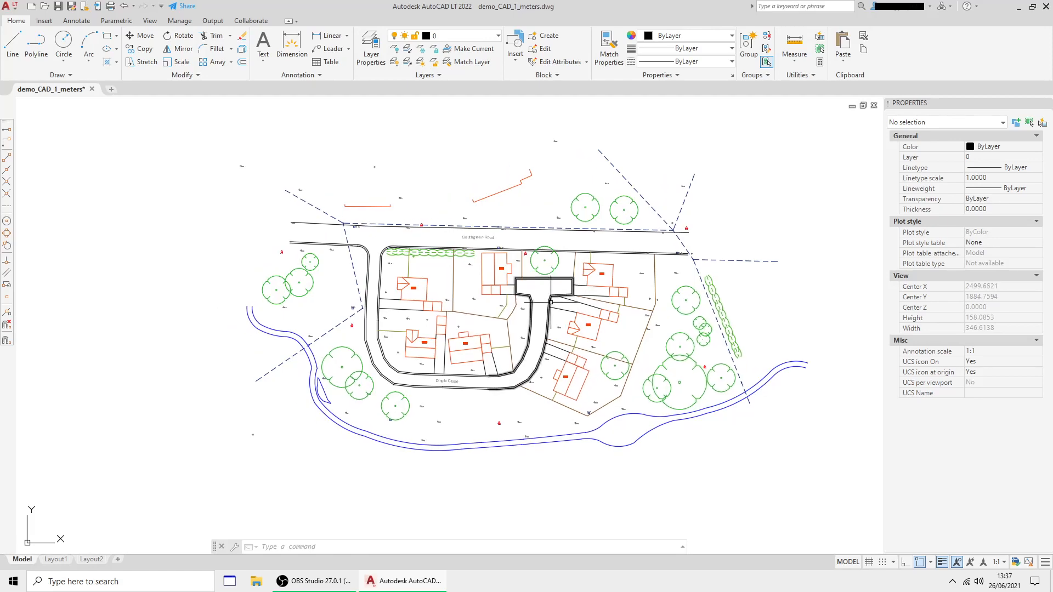
pyautogui.scroll(4, 550, 302)
pyautogui.scroll(-8, 551, 301)
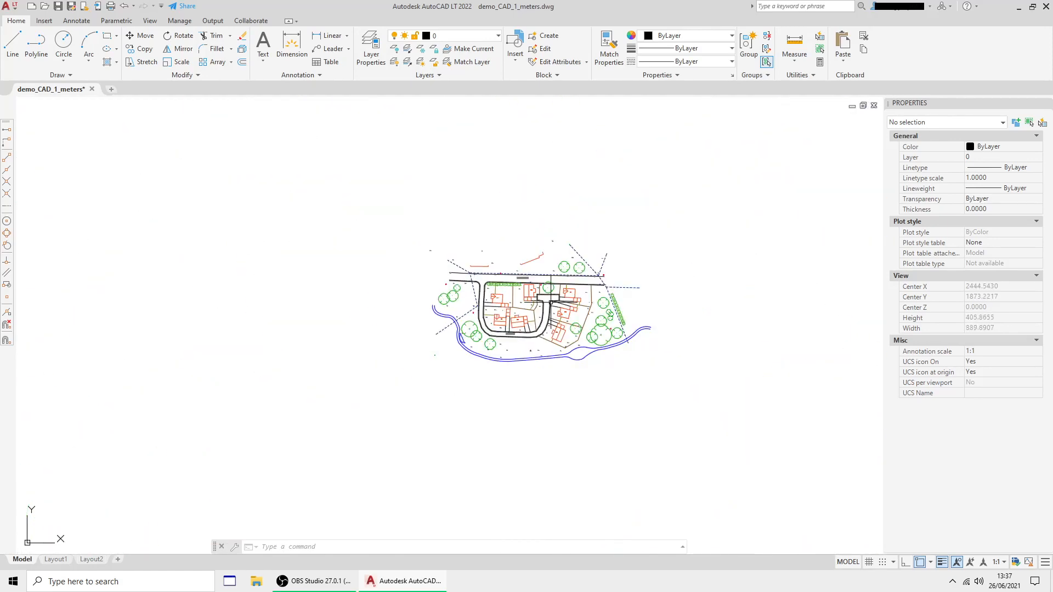
pyautogui.scroll(6, 550, 301)
pyautogui.scroll(-5, 552, 301)
pyautogui.scroll(2, 554, 301)
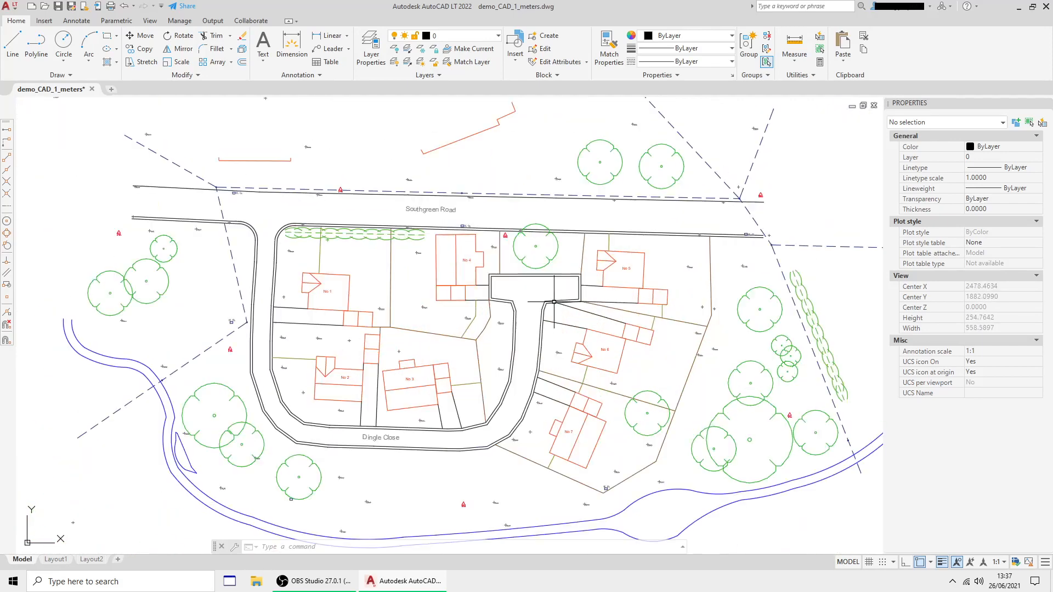
pyautogui.moveTo(595, 296)
pyautogui.mouseDown(button='middle')
pyautogui.moveTo(411, 299)
pyautogui.moveTo(677, 298)
pyautogui.moveTo(658, 269)
pyautogui.mouseUp(button='middle')
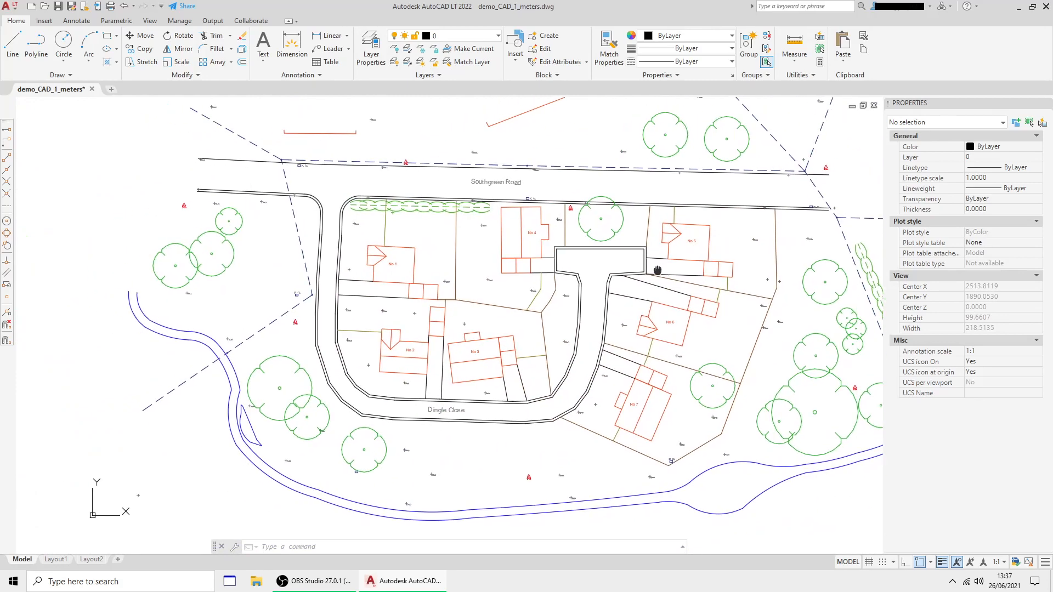
pyautogui.scroll(10, 633, 305)
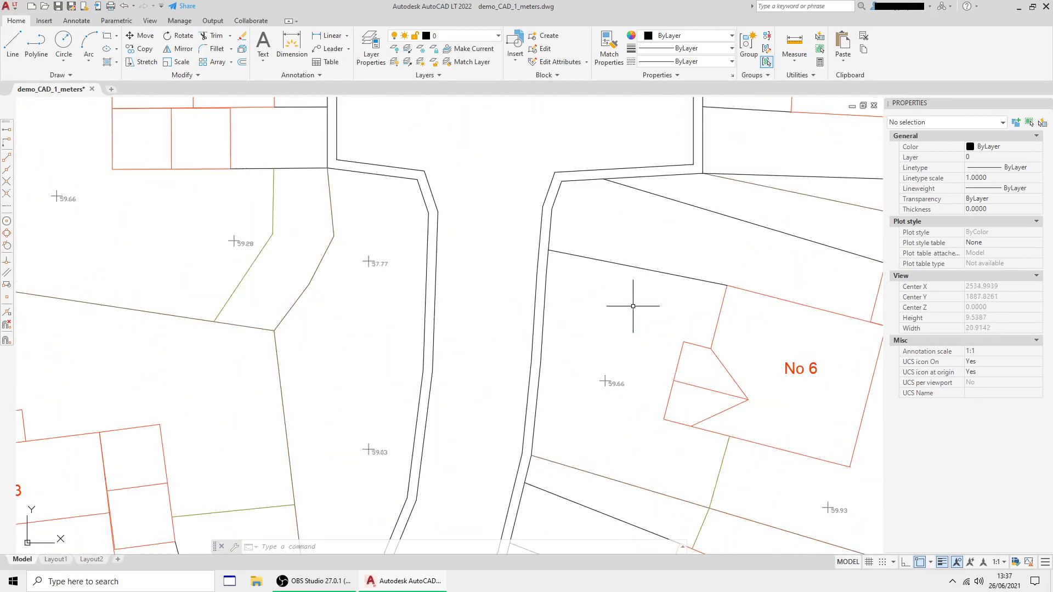
pyautogui.scroll(-6, 633, 306)
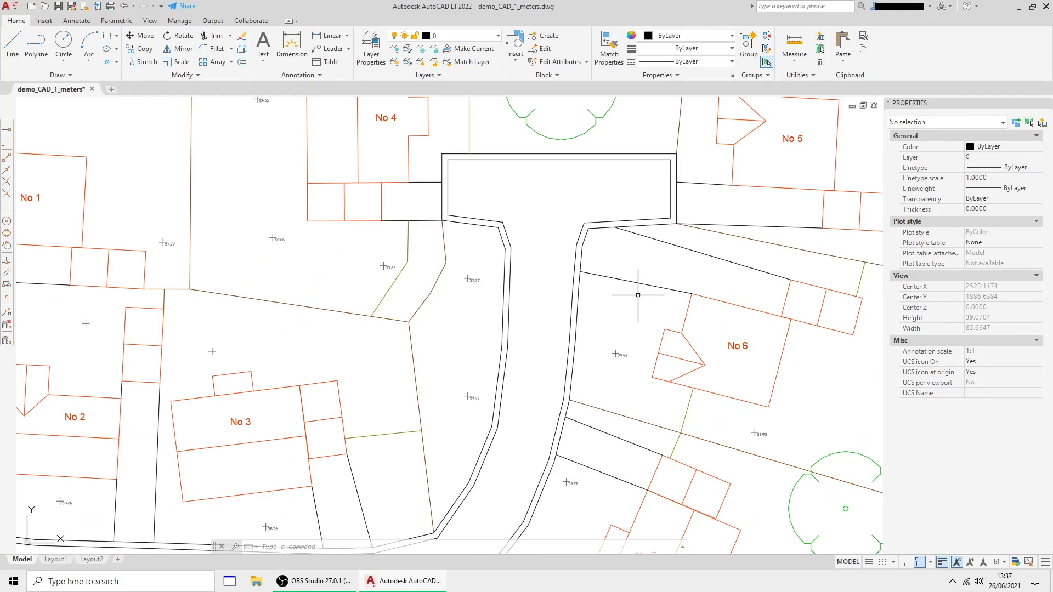
pyautogui.scroll(-4, 636, 307)
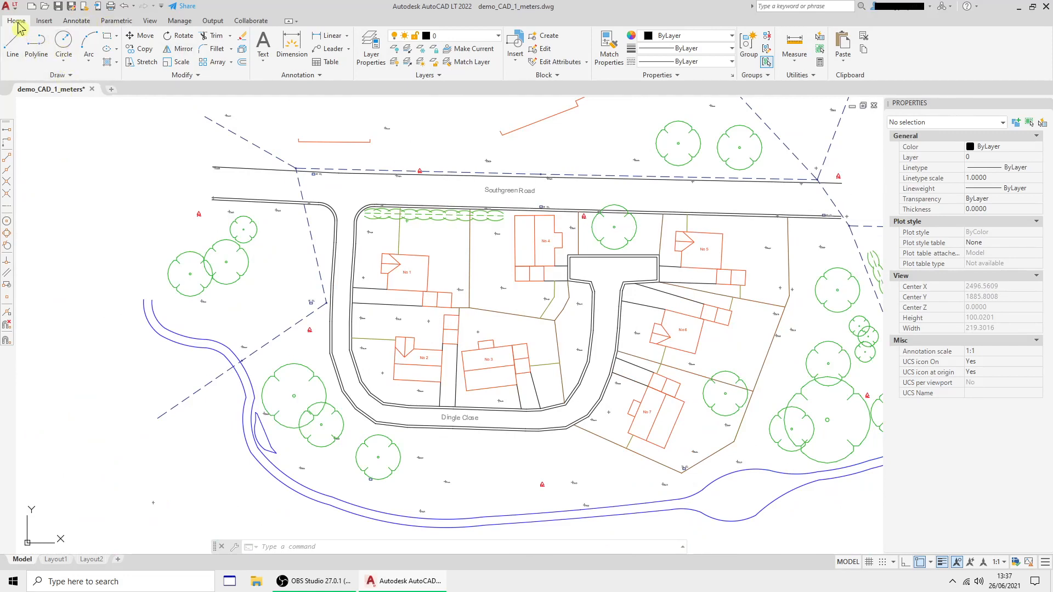
pyautogui.click(44, 21)
pyautogui.click(17, 21)
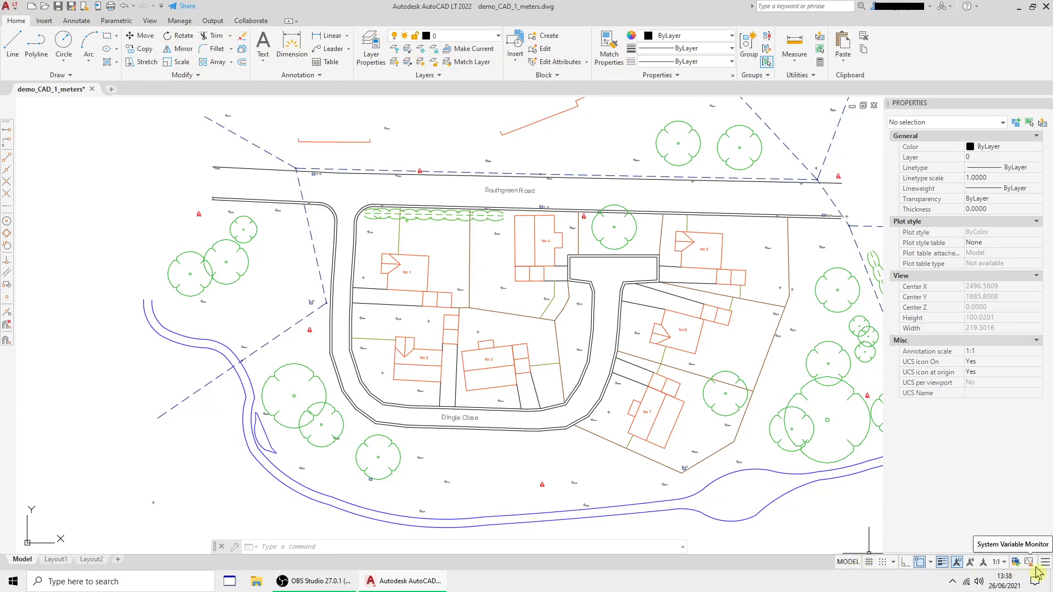
pyautogui.click(931, 562)
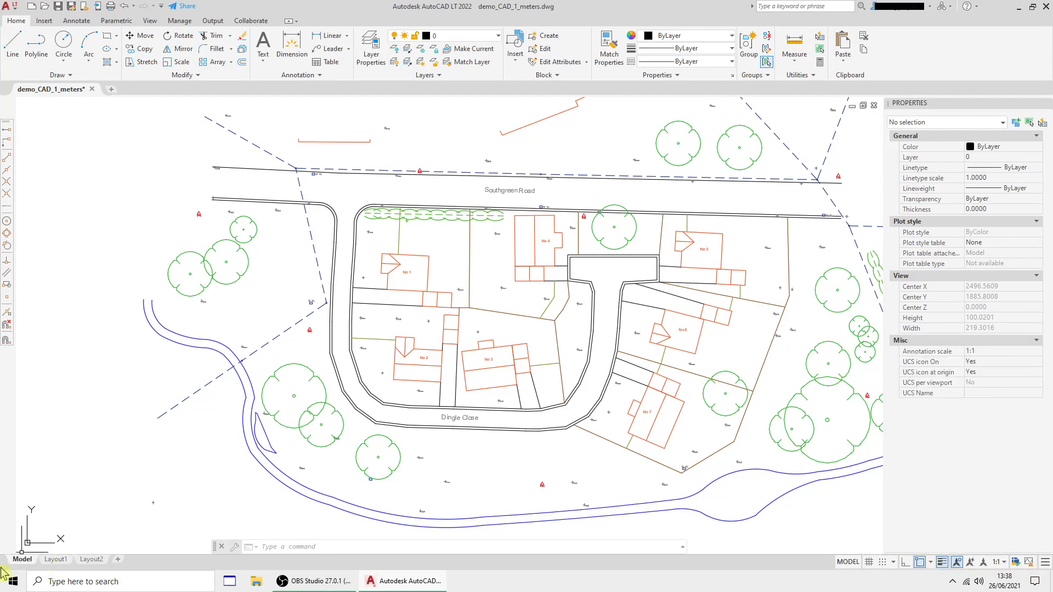
pyautogui.moveTo(41, 567)
pyautogui.moveTo(88, 514); pyautogui.dragTo(109, 506, button='middle')
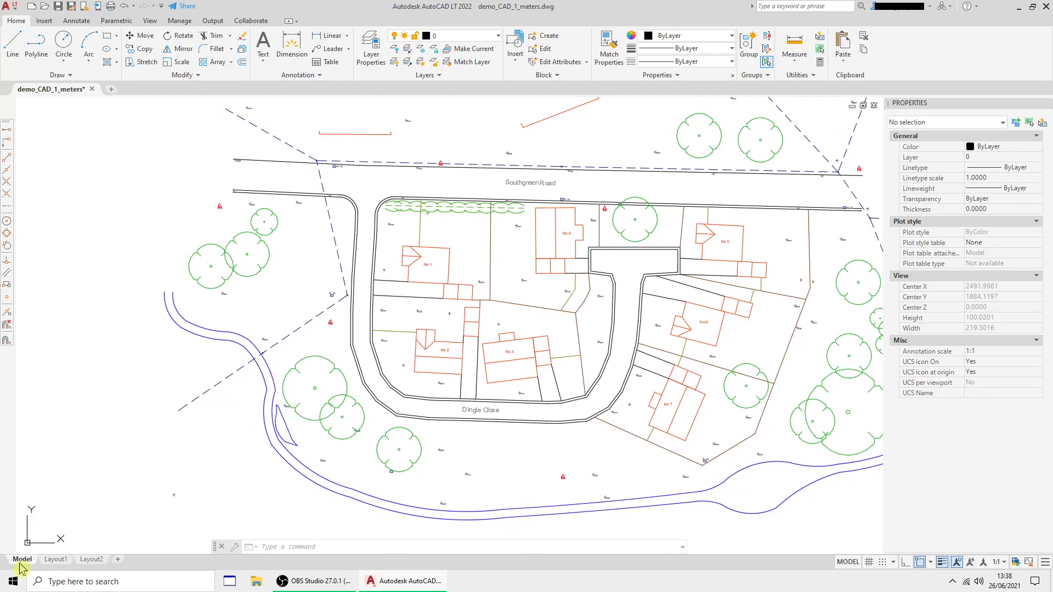
pyautogui.scroll(-4, 456, 363)
pyautogui.scroll(7, 461, 358)
pyautogui.scroll(-5, 462, 358)
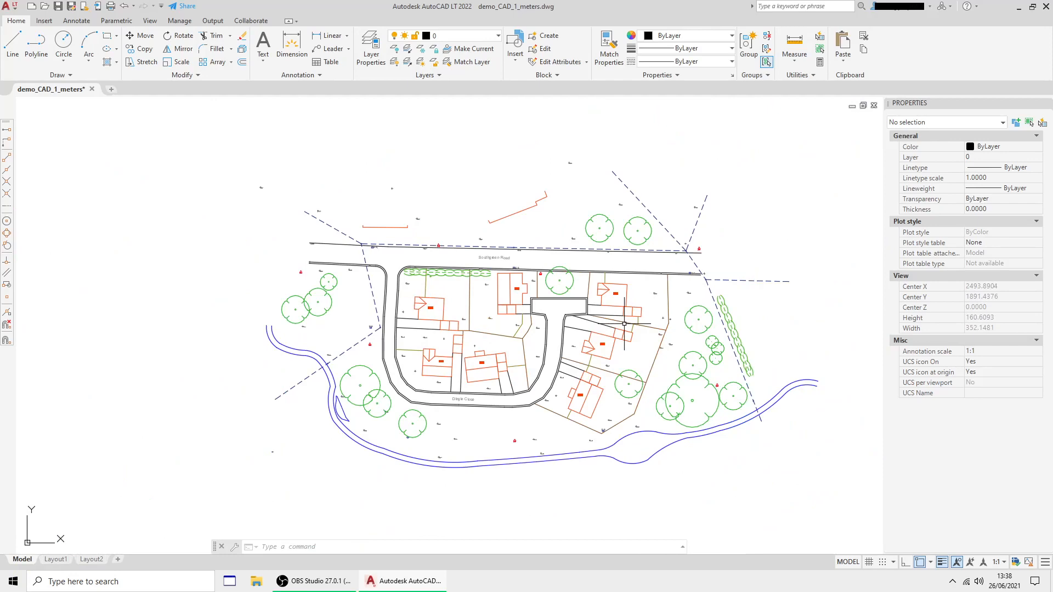
pyautogui.scroll(4, 562, 367)
pyautogui.scroll(-2, 564, 366)
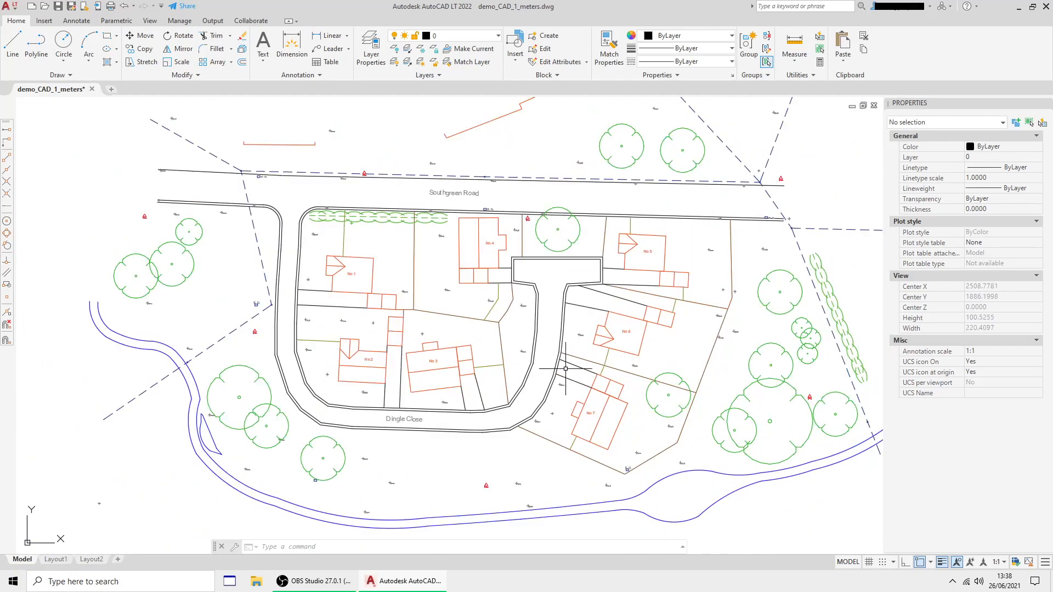
# - Open Layout1 to examine its paper sheet and viewport, and return to model space
pyautogui.click(45, 560)
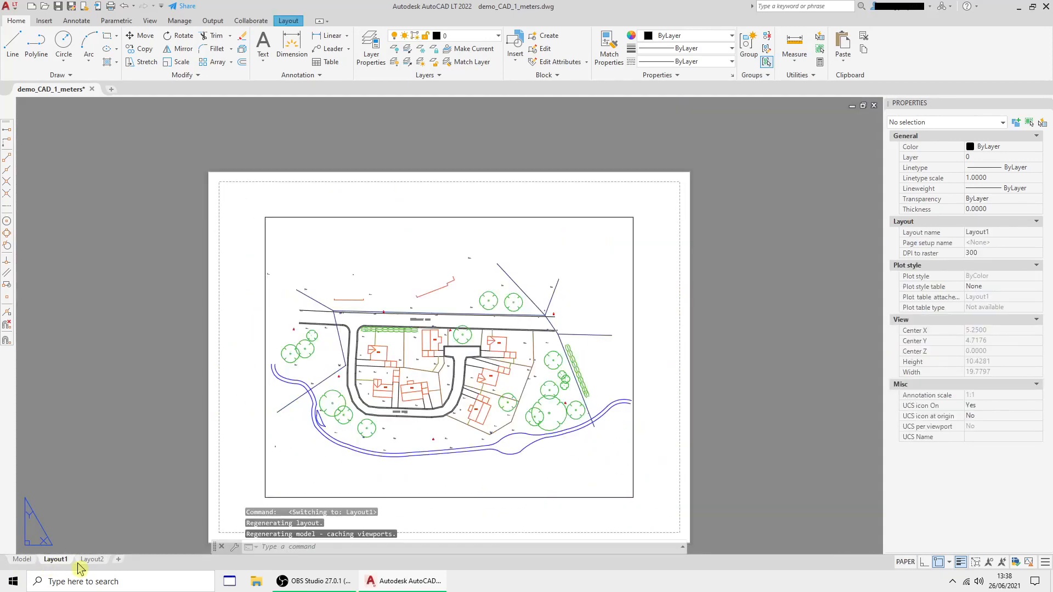
pyautogui.moveTo(79, 567)
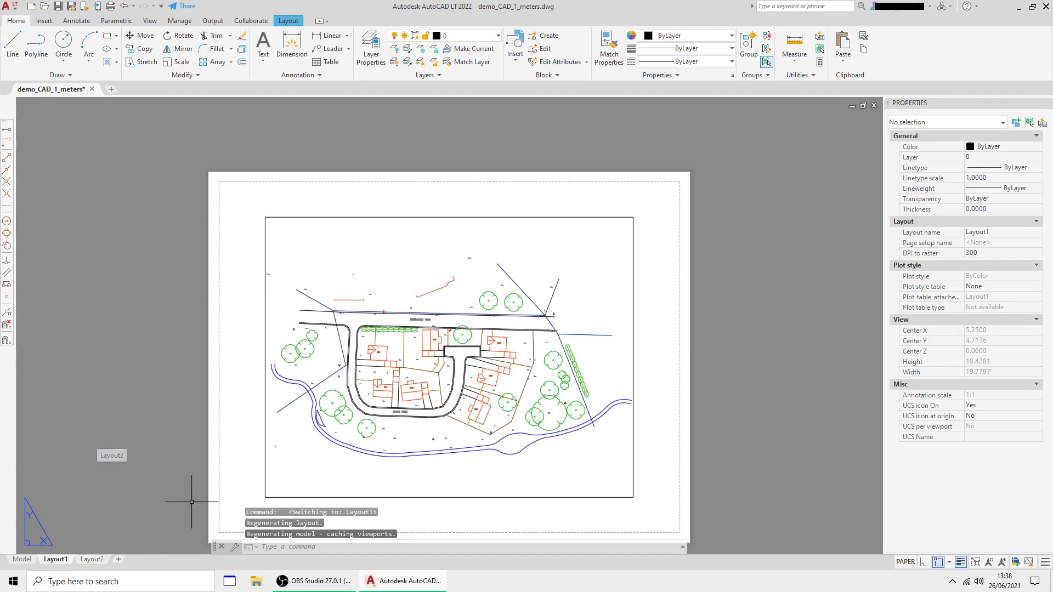
pyautogui.moveTo(420, 389); pyautogui.dragTo(461, 363, button='middle')
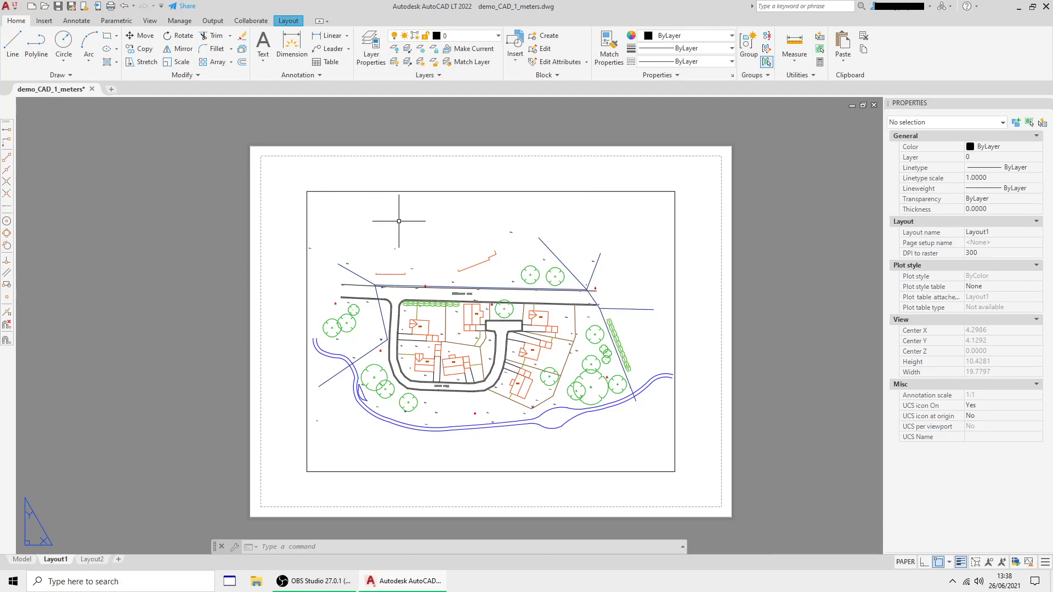
pyautogui.scroll(2, 412, 330)
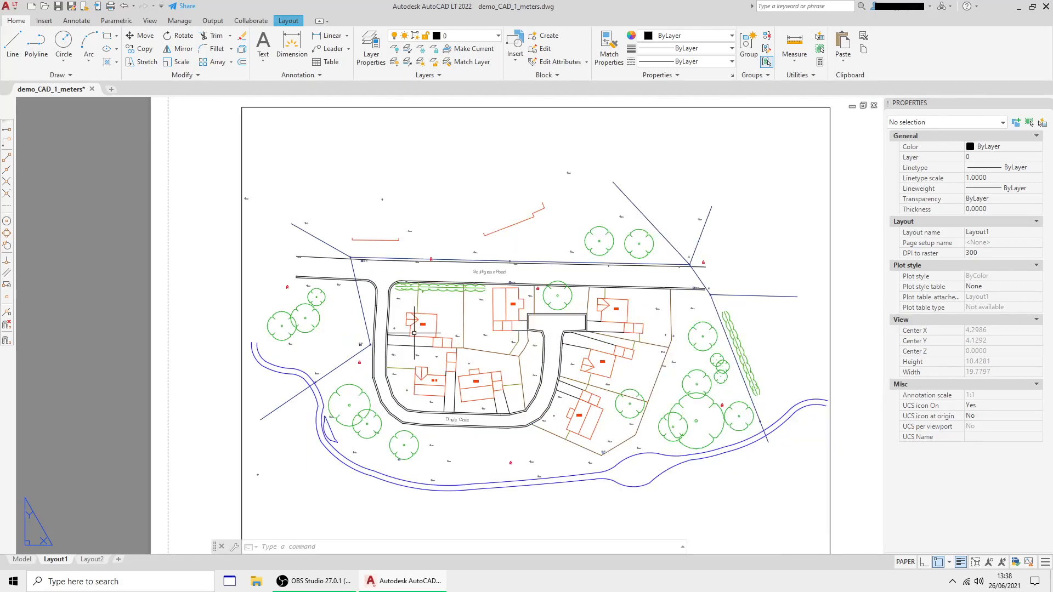
pyautogui.scroll(-2, 412, 330)
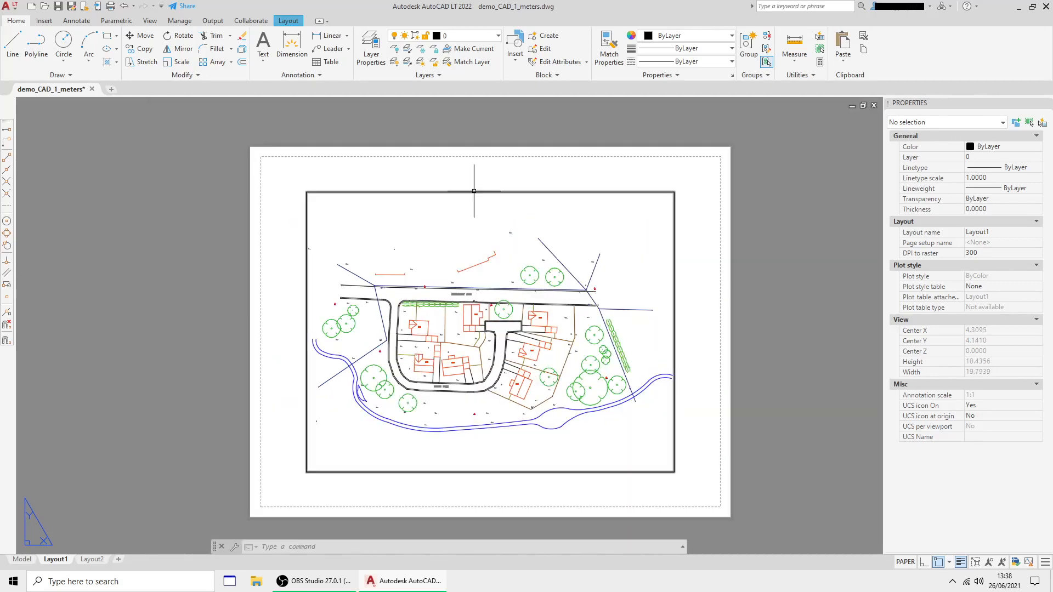
pyautogui.click(22, 559)
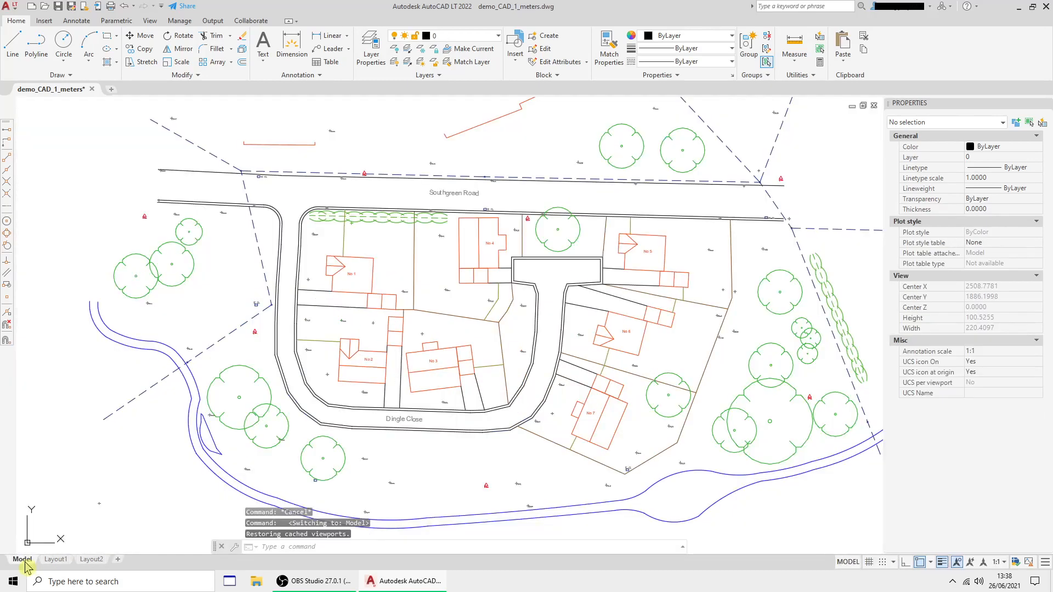
pyautogui.scroll(-3, 459, 329)
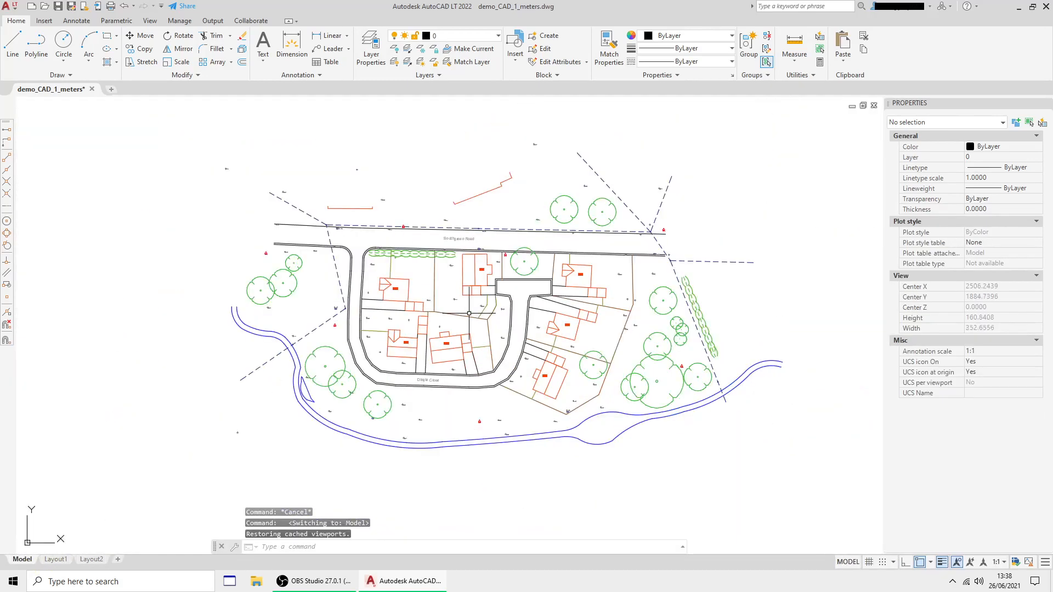
# - Move the viewport in Layout1 toward the upper-left corner of the sheet's printable area
pyautogui.click(55, 559)
pyautogui.click(446, 193)
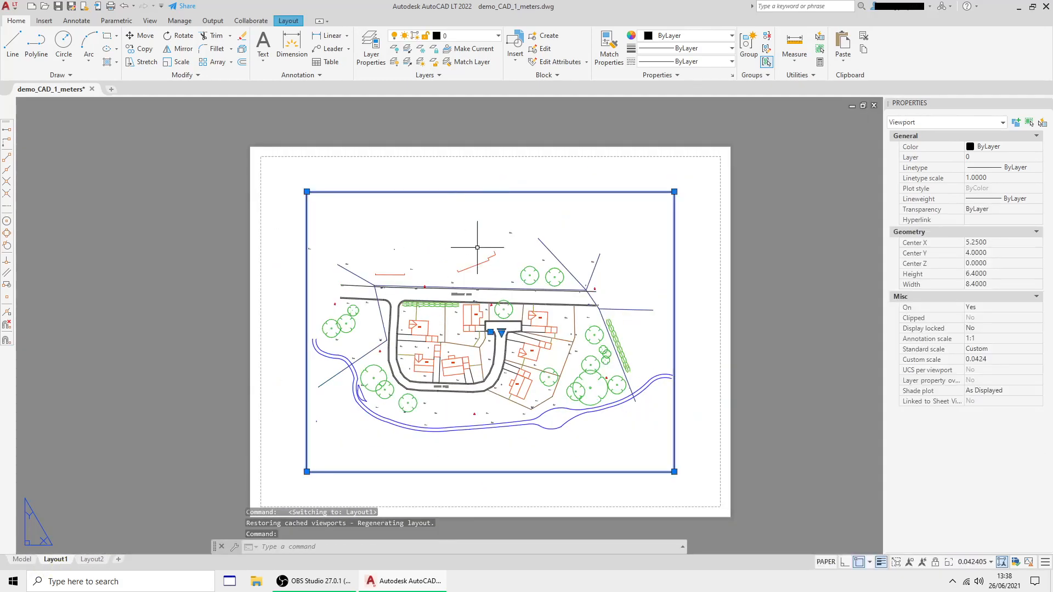
pyautogui.rightClick(478, 236)
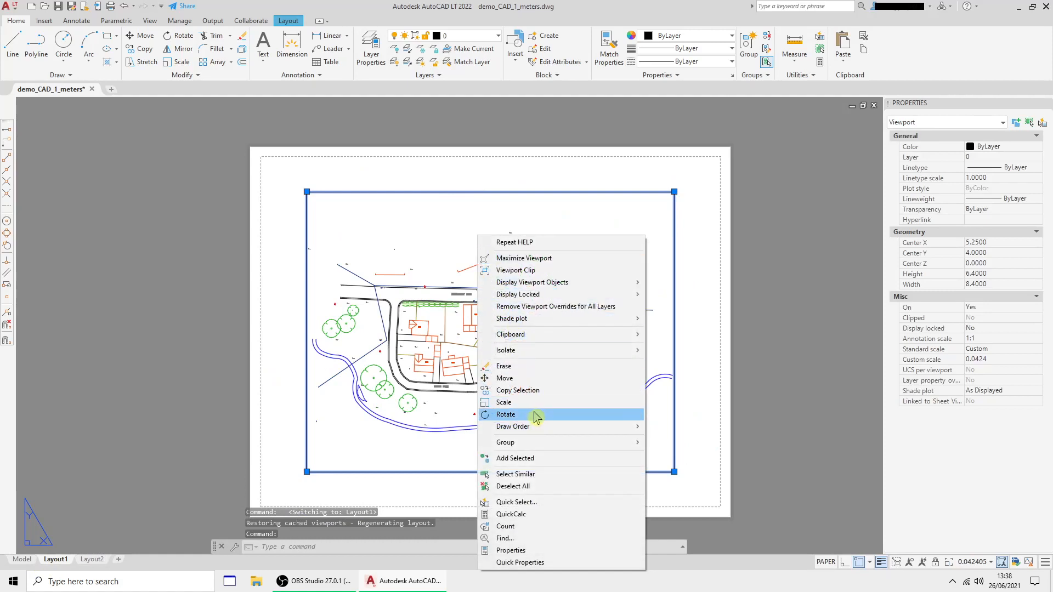
pyautogui.click(529, 378)
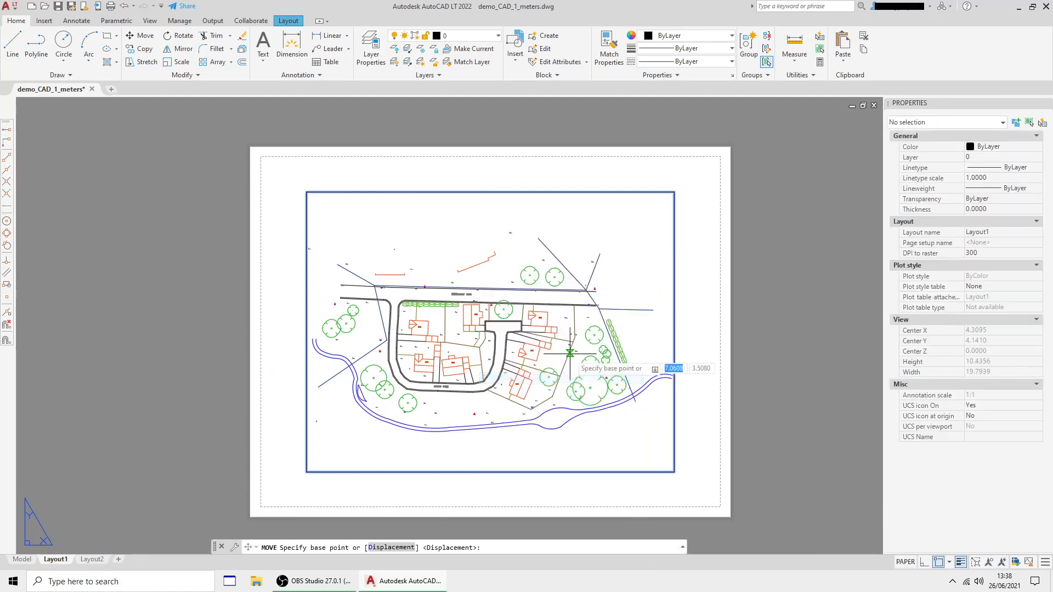
pyautogui.click(576, 347)
pyautogui.click(540, 323)
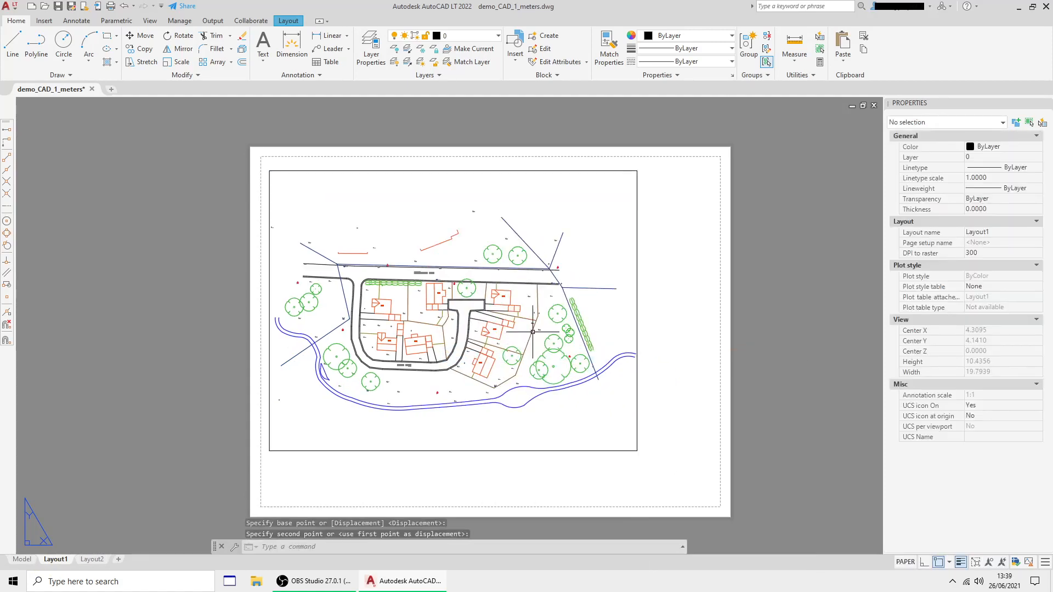
# - Activate the Layout1 viewport, enlarge its view around houses No 5 and No 6, and return to paper space
pyautogui.click(638, 230)
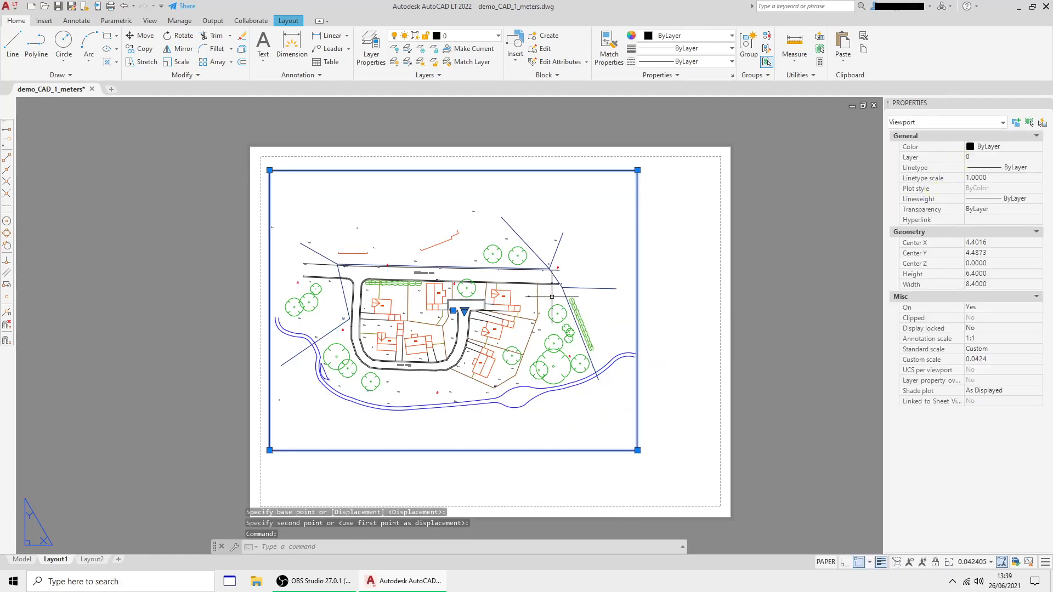
pyautogui.doubleClick(496, 301)
pyautogui.scroll(4, 500, 310)
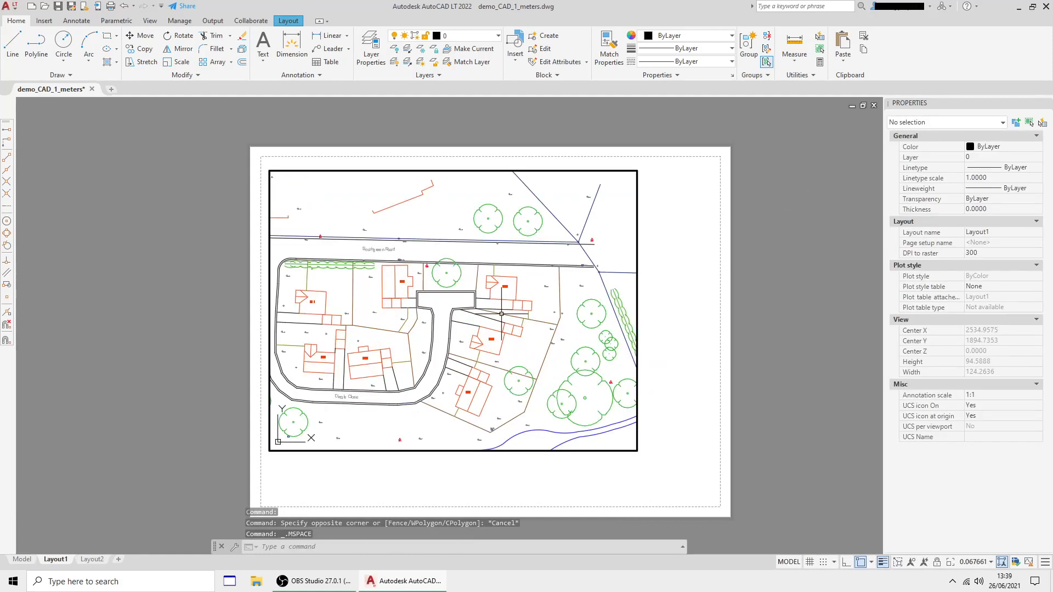
pyautogui.scroll(7, 502, 314)
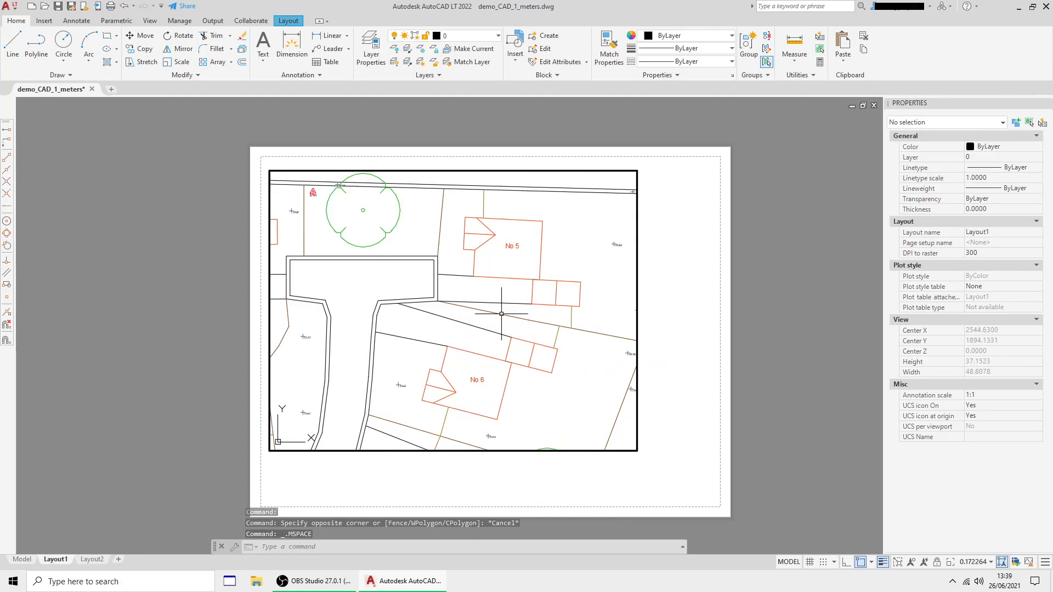
pyautogui.doubleClick(672, 280)
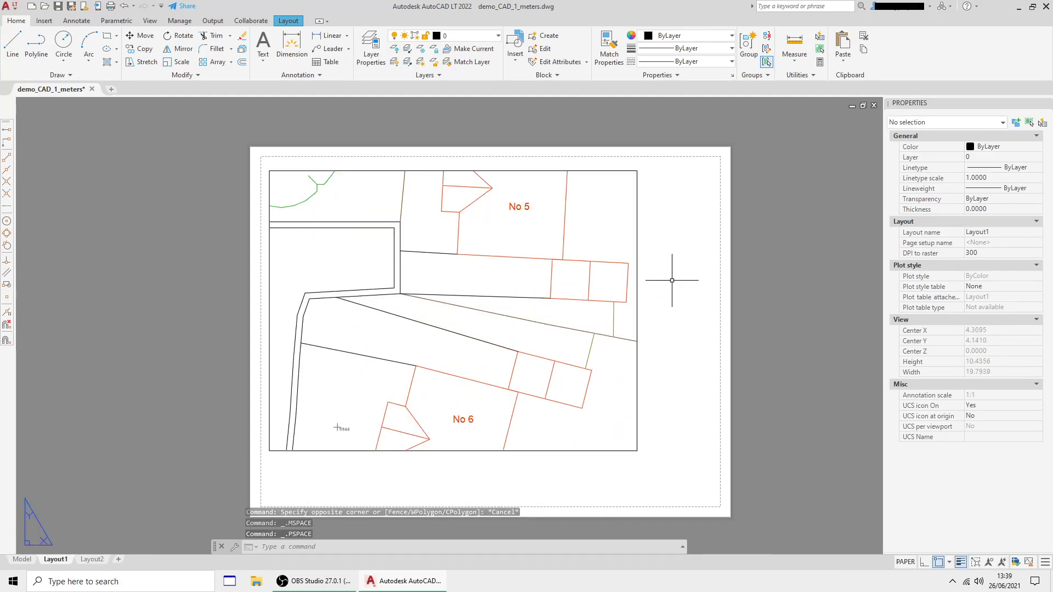
# - Draw two rectangles, one above the other, on the Layout1 sheet in the free strip beside the viewport
pyautogui.click(107, 35)
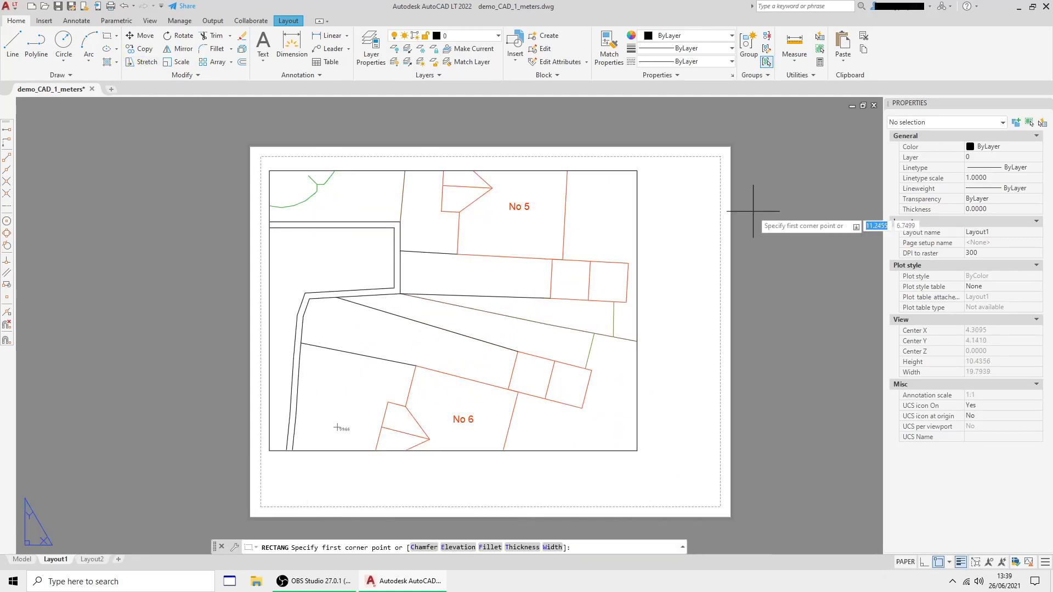
pyautogui.click(647, 171)
pyautogui.click(712, 347)
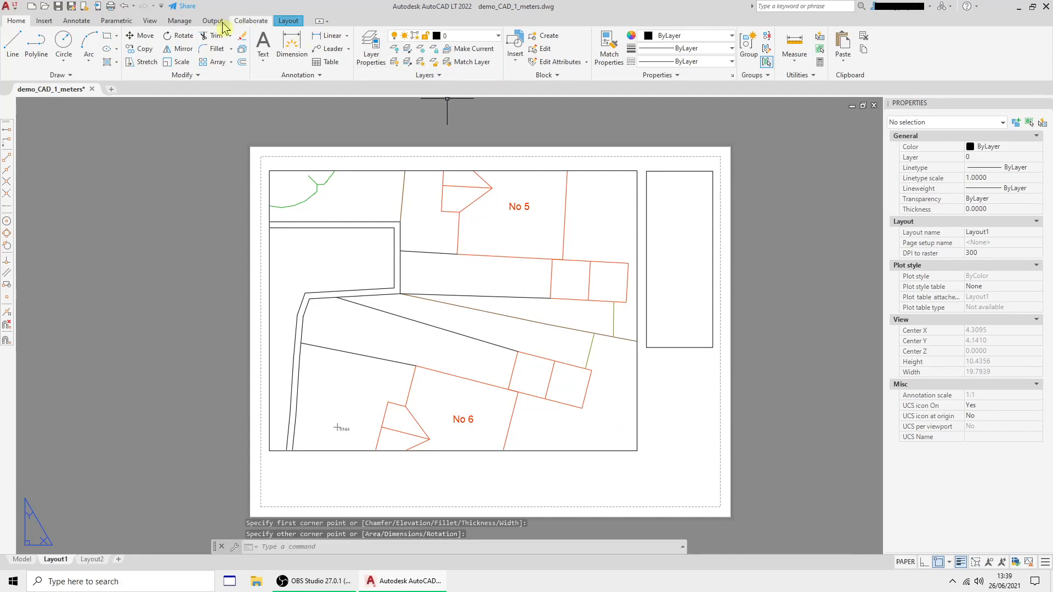
pyautogui.click(107, 36)
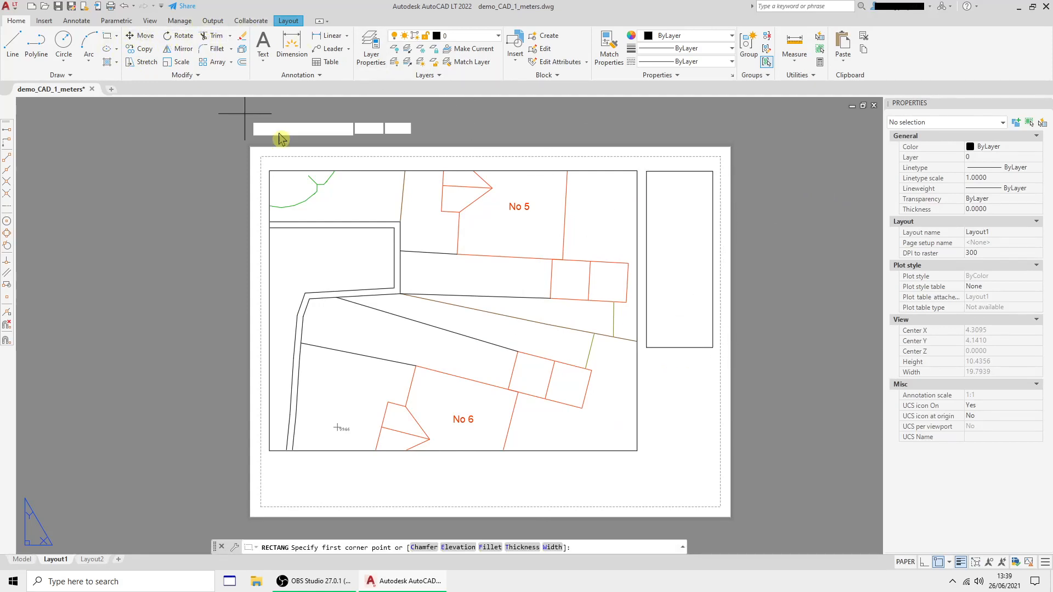
pyautogui.click(644, 367)
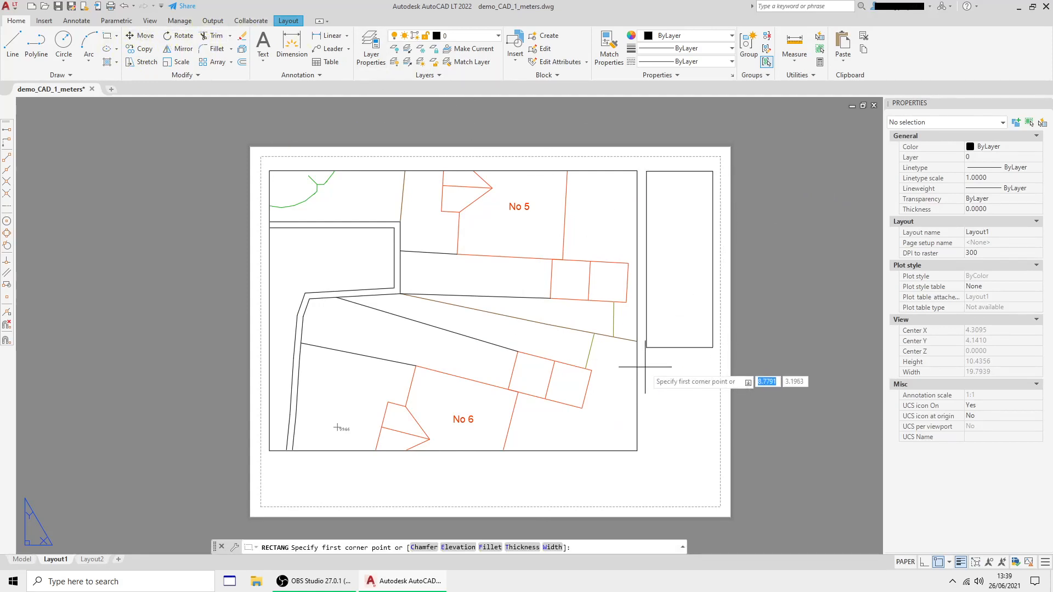
pyautogui.click(712, 496)
# - Stretch the viewport's lower-right corner toward the sheet's bottom margin, making it about 8.38 wide and 7.33 high
pyautogui.click(567, 450)
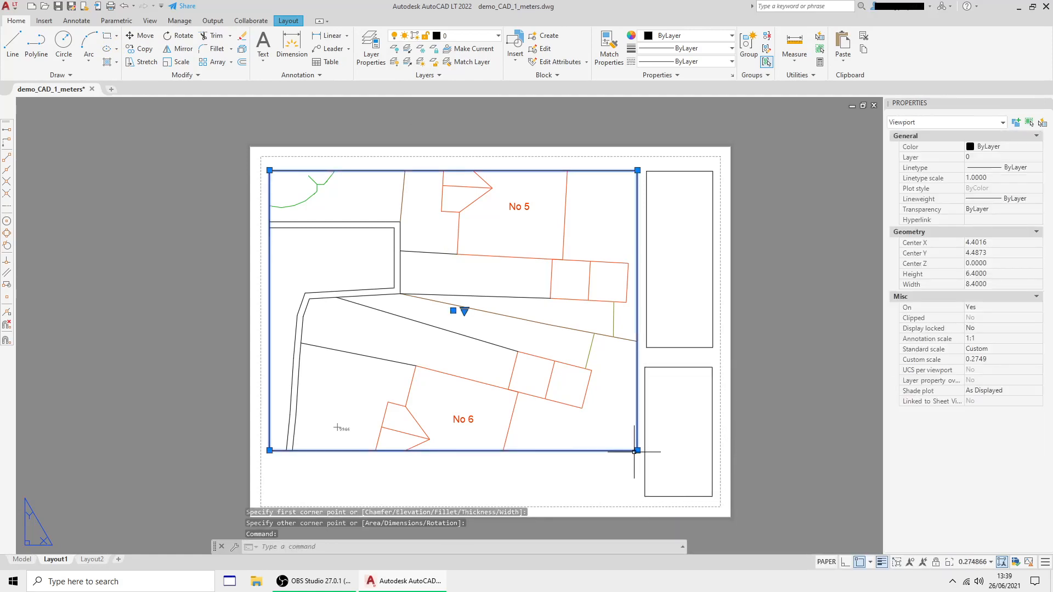
pyautogui.click(637, 450)
pyautogui.click(636, 491)
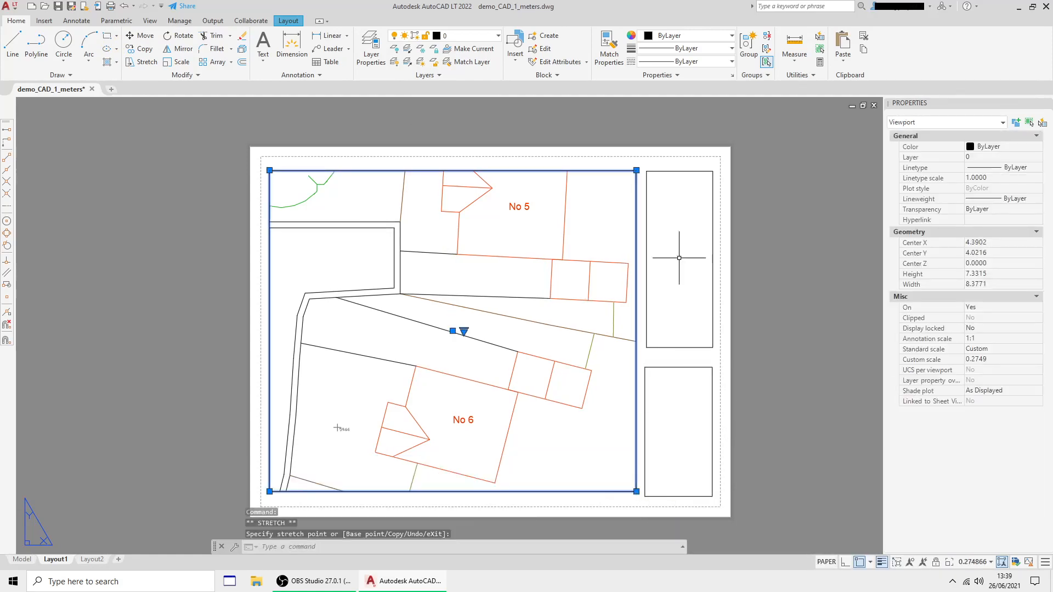
pyautogui.press('Escape')
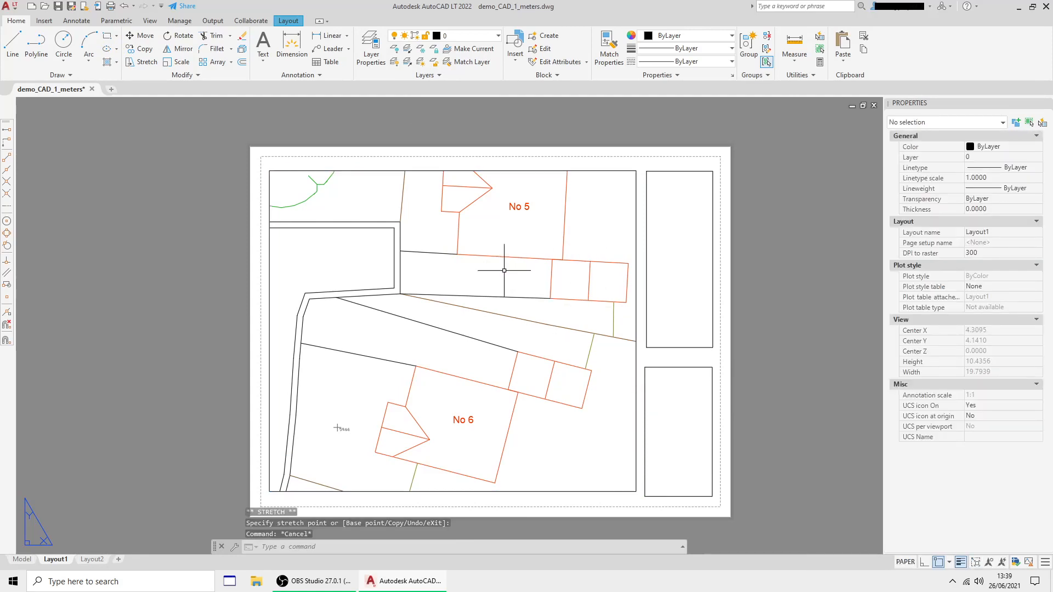
# - Activate the viewport, reframe its view on the three trees and stream west of Dingle Close, and return to paper space
pyautogui.doubleClick(488, 290)
pyautogui.scroll(-6, 488, 290)
pyautogui.moveTo(435, 291); pyautogui.dragTo(533, 299, button='middle')
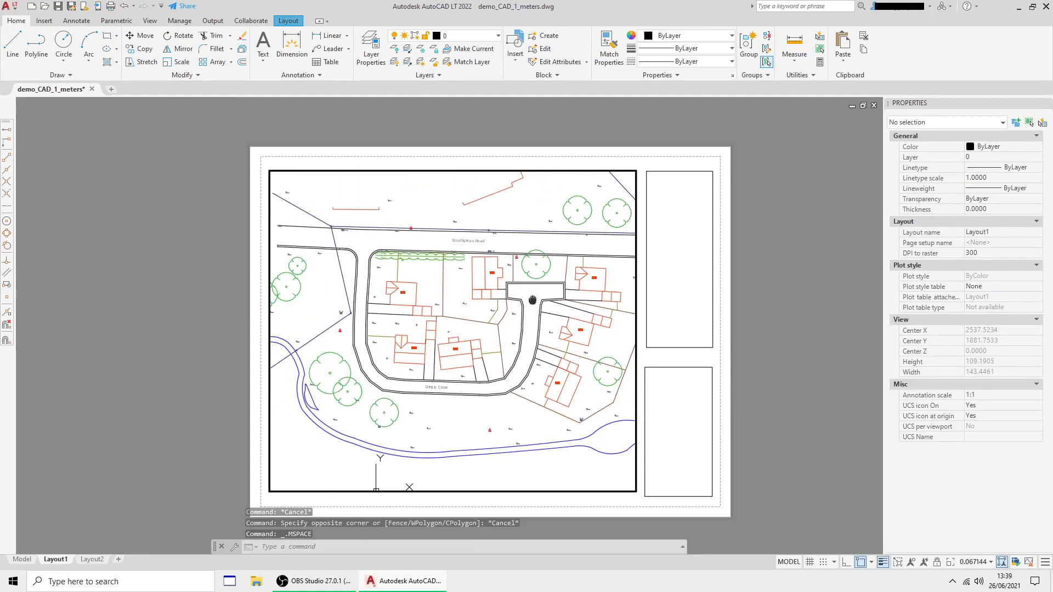
pyautogui.scroll(4, 428, 318)
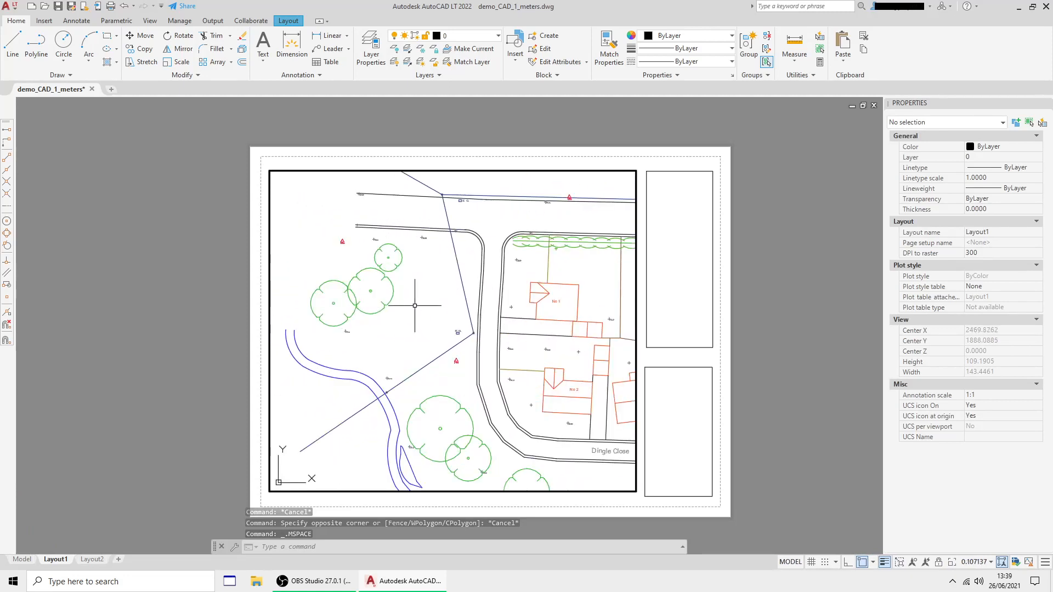
pyautogui.scroll(3, 417, 305)
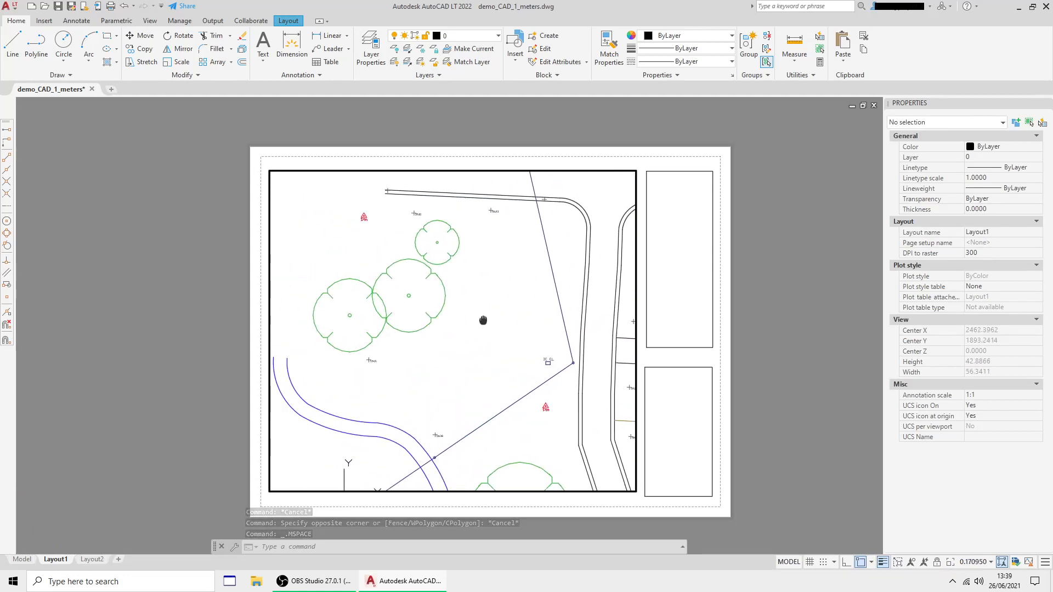
pyautogui.doubleClick(805, 228)
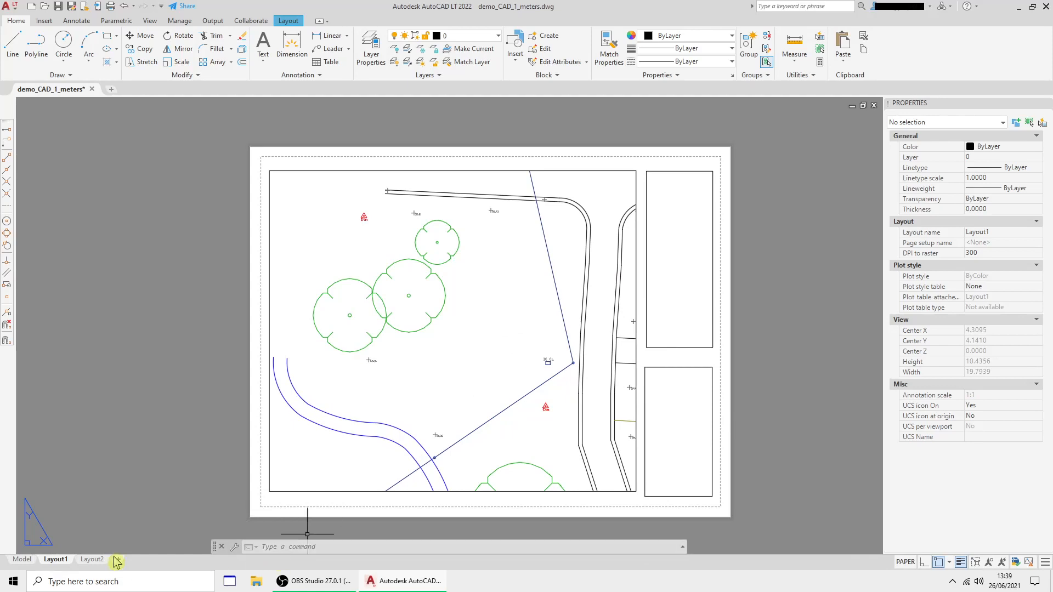
# - View the full site plan in model space, and return to Layout1 to compare it with the sheet
pyautogui.click(27, 559)
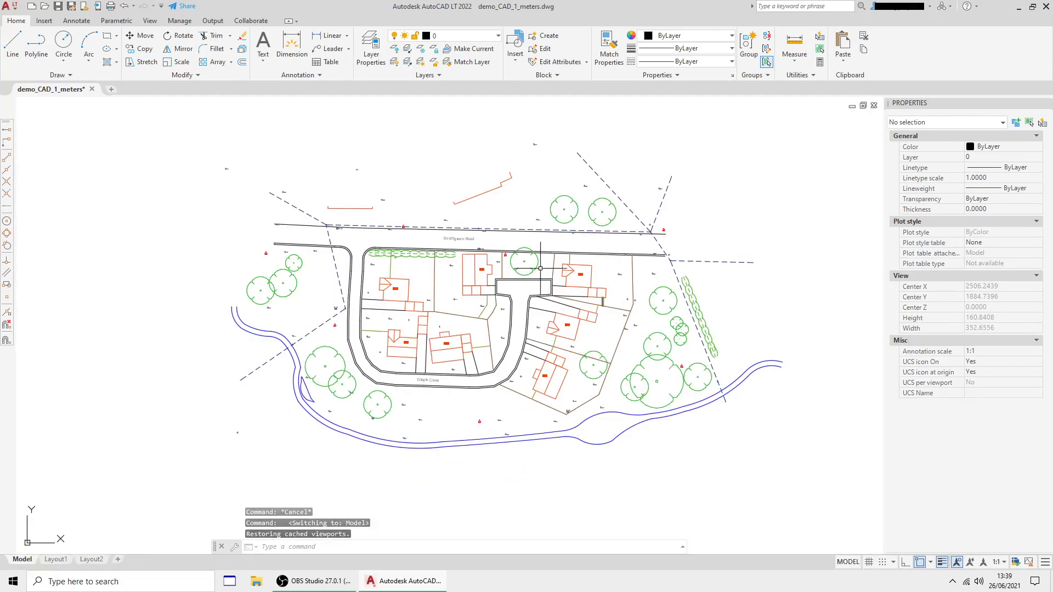
pyautogui.click(52, 559)
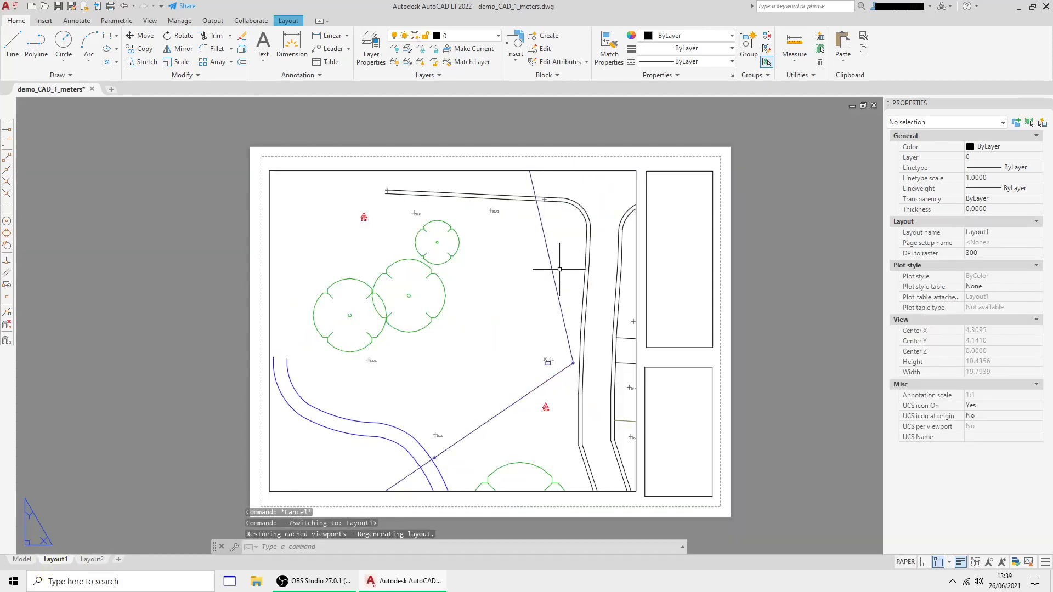
pyautogui.scroll(4, 459, 332)
pyautogui.scroll(-4, 458, 332)
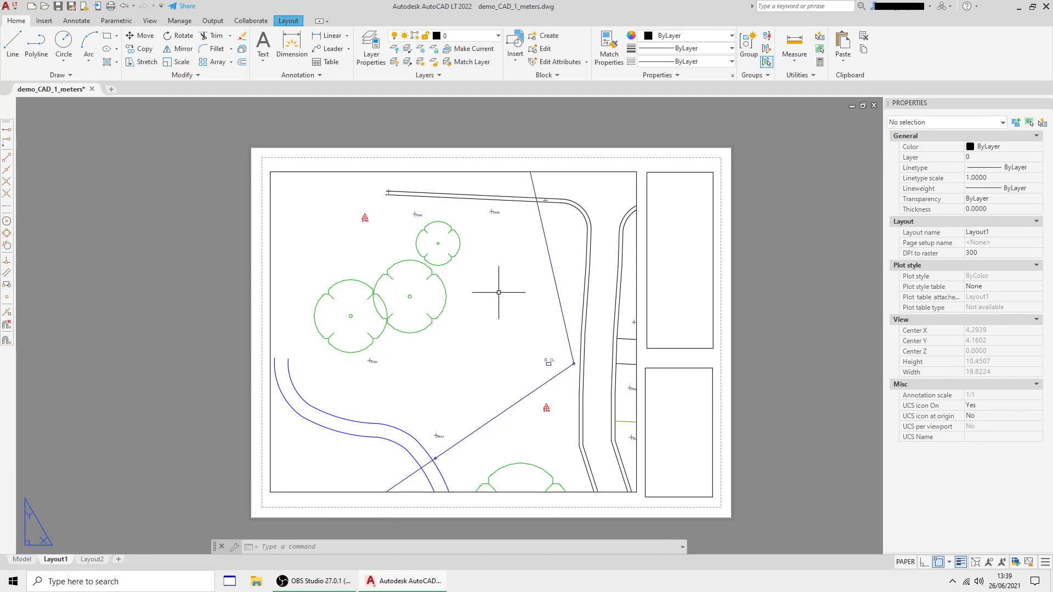
# - Draw an open five-point polyline in paper space from the stream, around the three trees, up to the road kerb
pyautogui.click(36, 43)
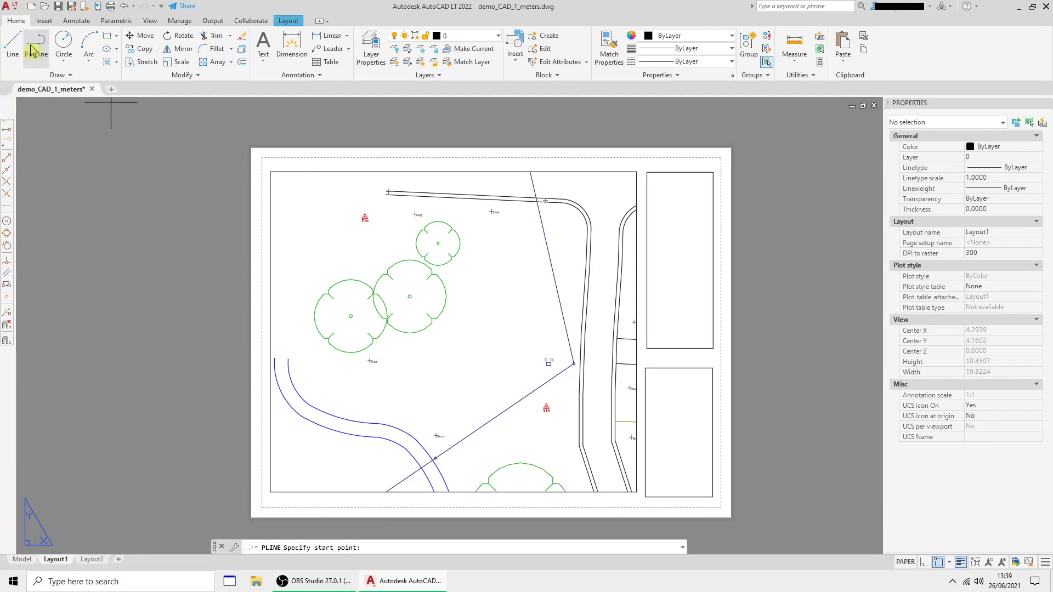
pyautogui.click(292, 382)
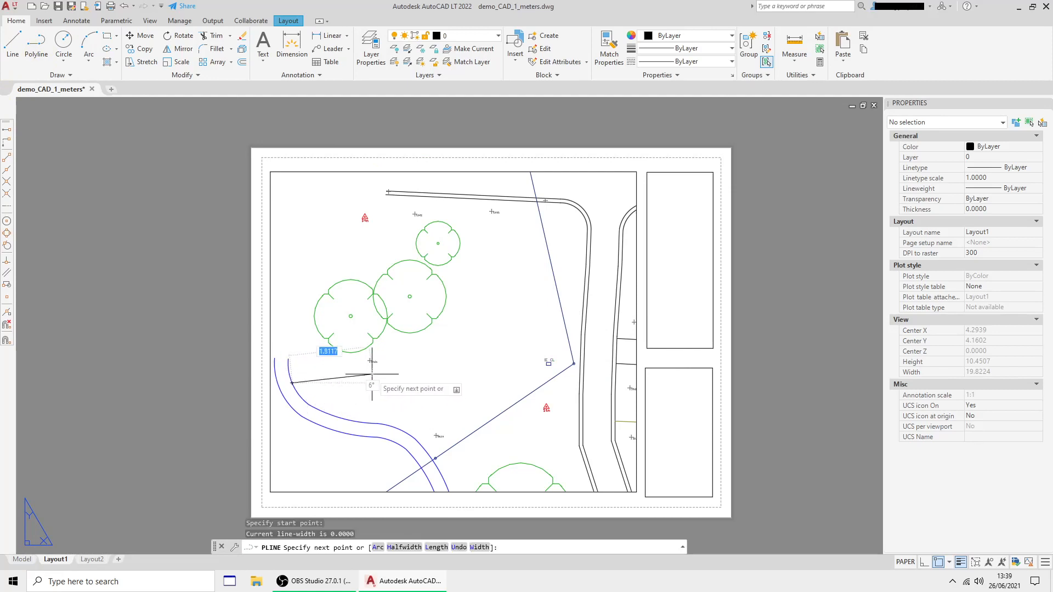
pyautogui.click(394, 360)
pyautogui.click(472, 311)
pyautogui.click(486, 245)
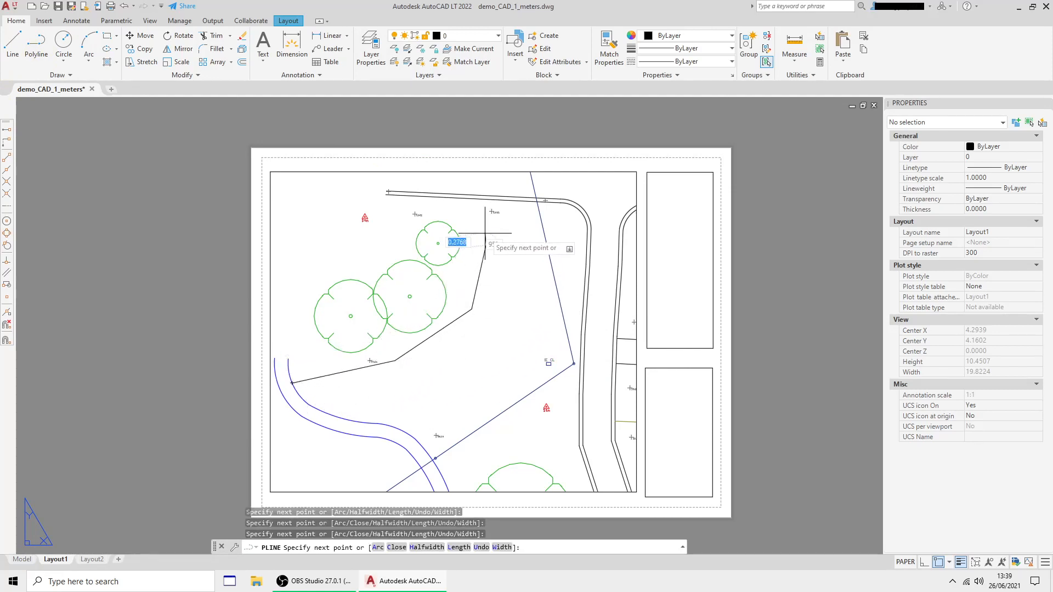
pyautogui.click(485, 200)
pyautogui.rightClick(535, 172)
pyautogui.click(555, 181)
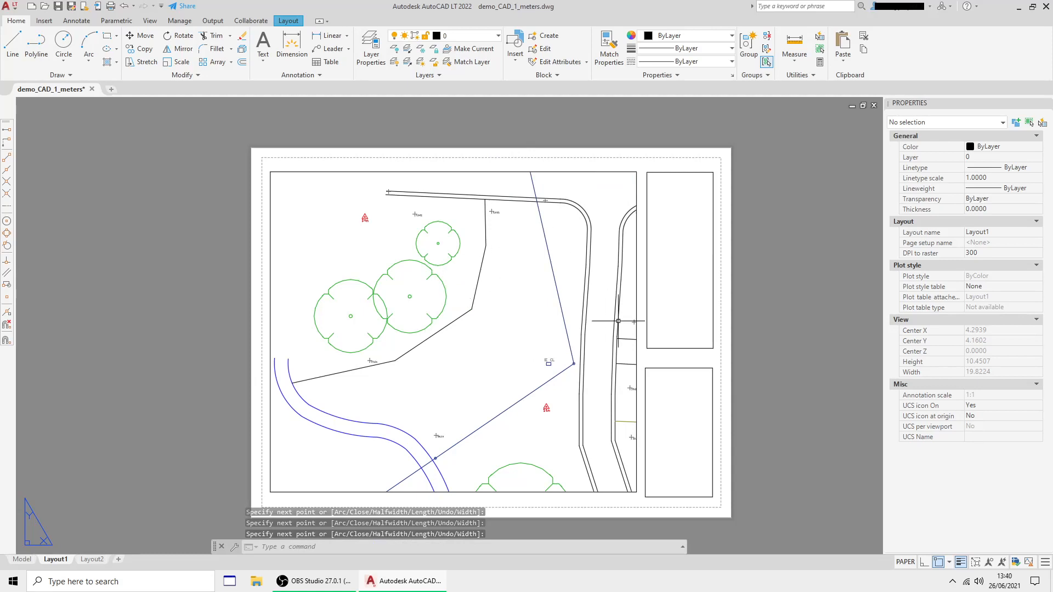
# - Check model space for the polyline drawn in paper space, and return to Layout1 to select the viewport
pyautogui.click(22, 559)
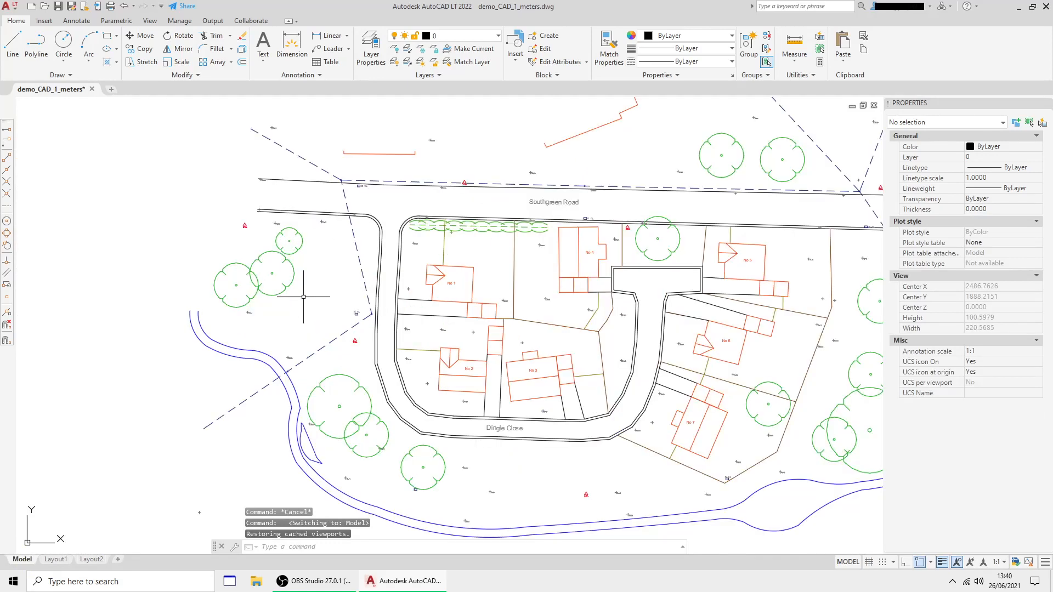
pyautogui.click(65, 560)
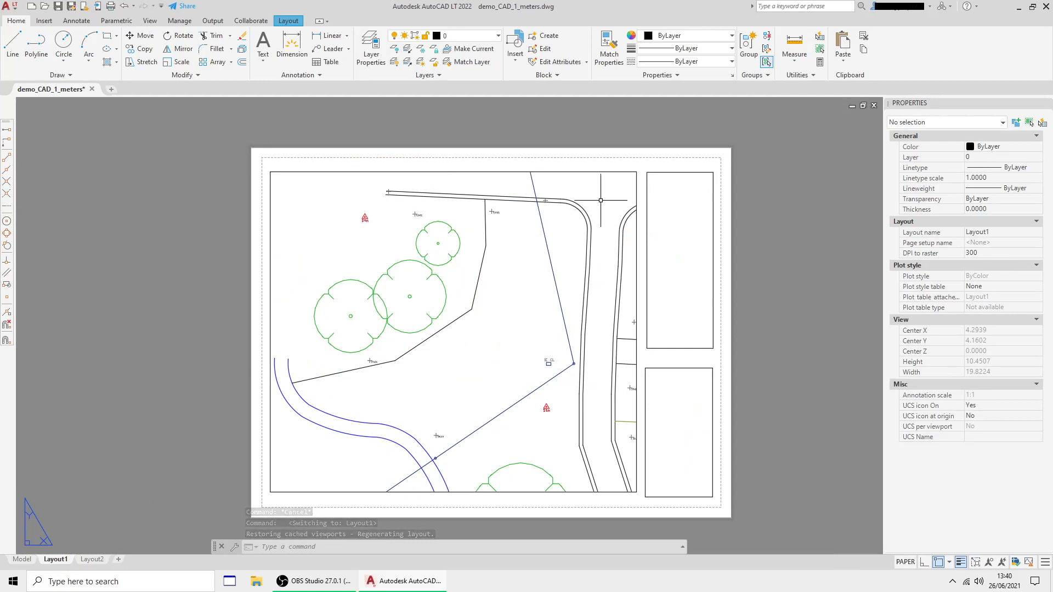
pyautogui.click(636, 229)
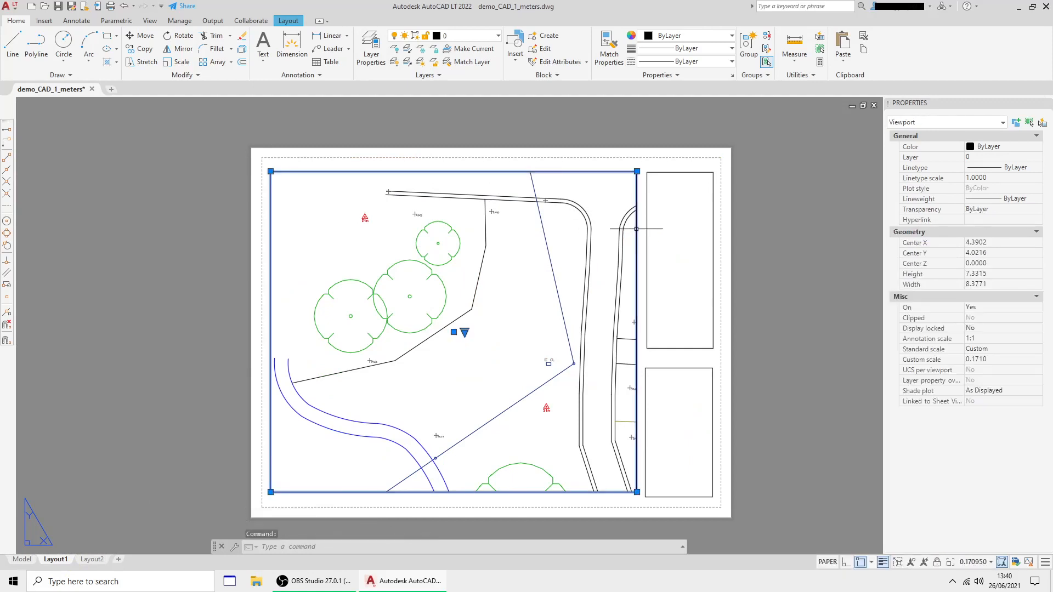
# - Activate the viewport, shift and widen its view to include houses No 1 and No 2, and return to paper space
pyautogui.doubleClick(540, 254)
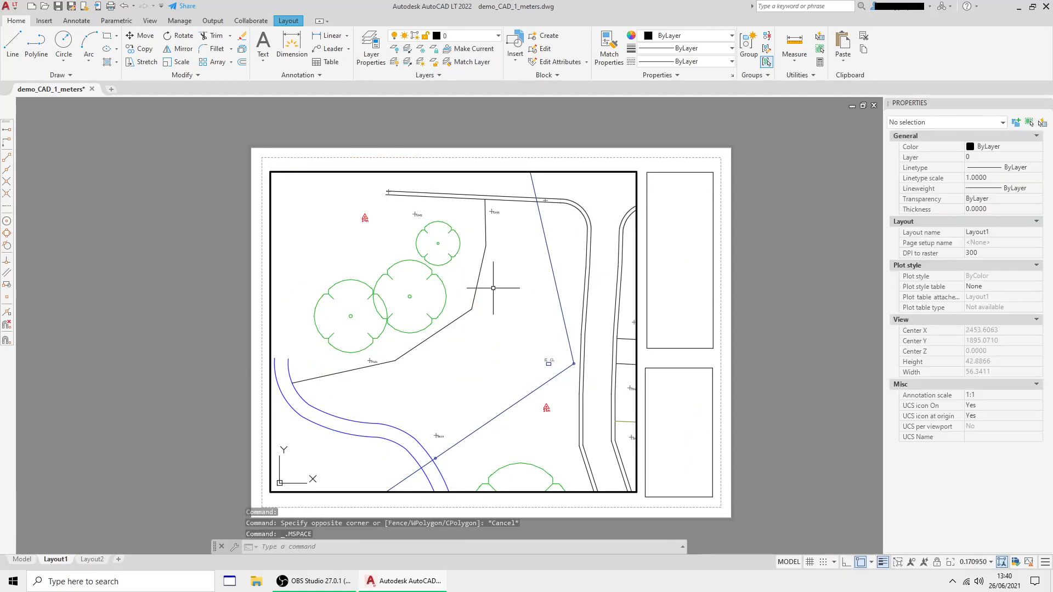
pyautogui.moveTo(468, 311); pyautogui.dragTo(450, 264, button='middle')
pyautogui.scroll(-2, 497, 296)
pyautogui.doubleClick(732, 298)
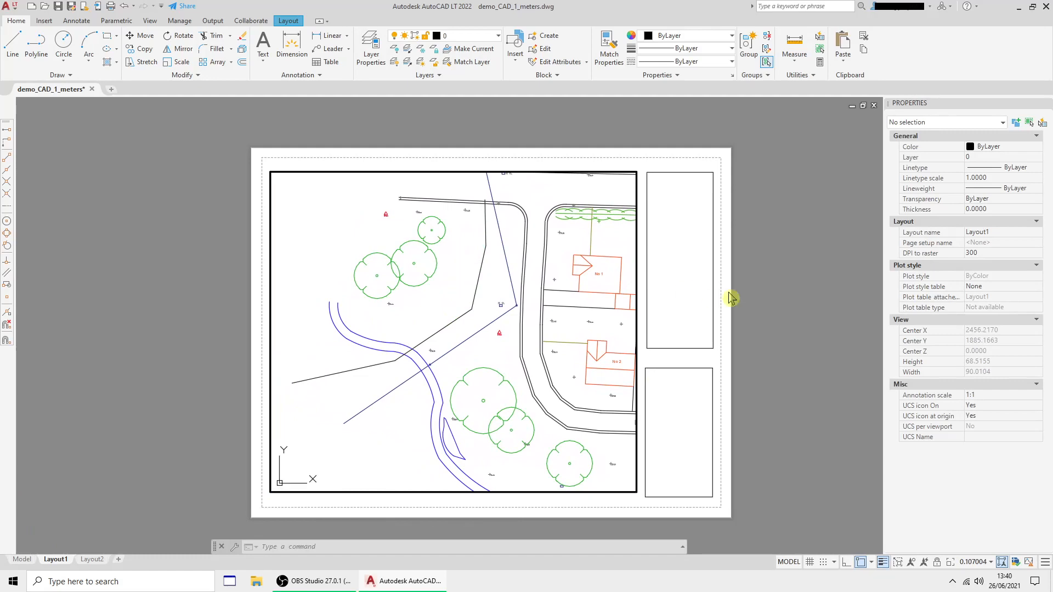
# - Reshape the paper-space polyline by moving its upper end back to the road kerb and its intermediate vertices closer around the trees
pyautogui.scroll(2, 430, 345)
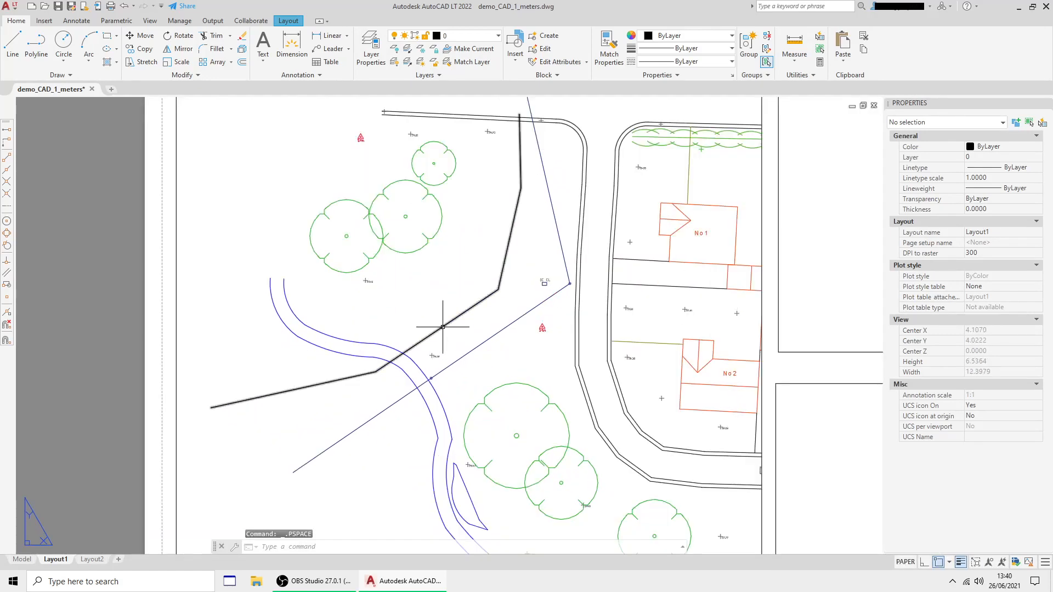
pyautogui.click(439, 331)
pyautogui.scroll(-2, 499, 280)
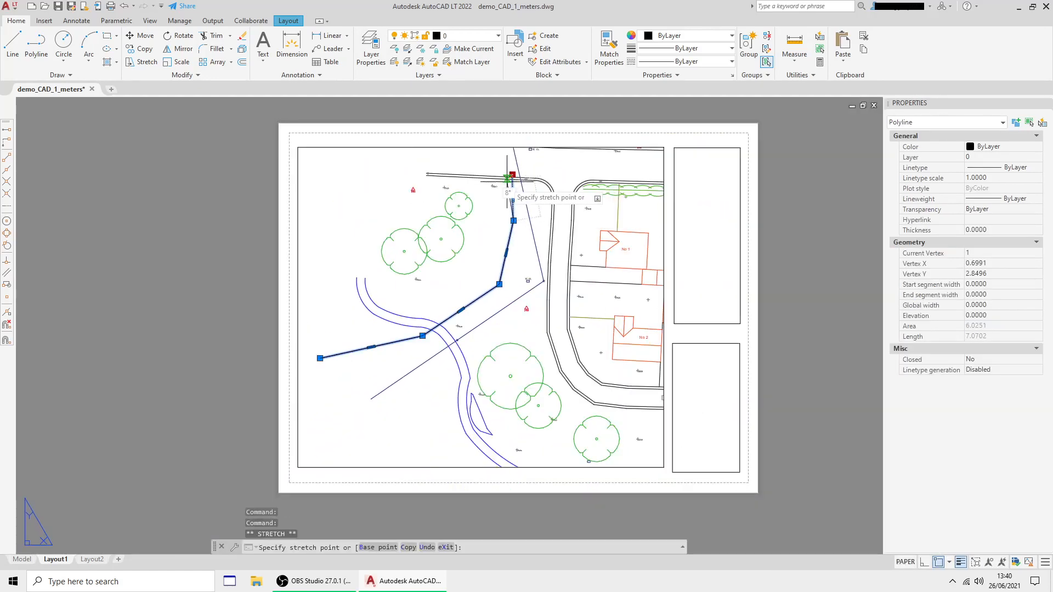
pyautogui.scroll(4, 488, 187)
pyautogui.click(561, 160)
pyautogui.click(467, 157)
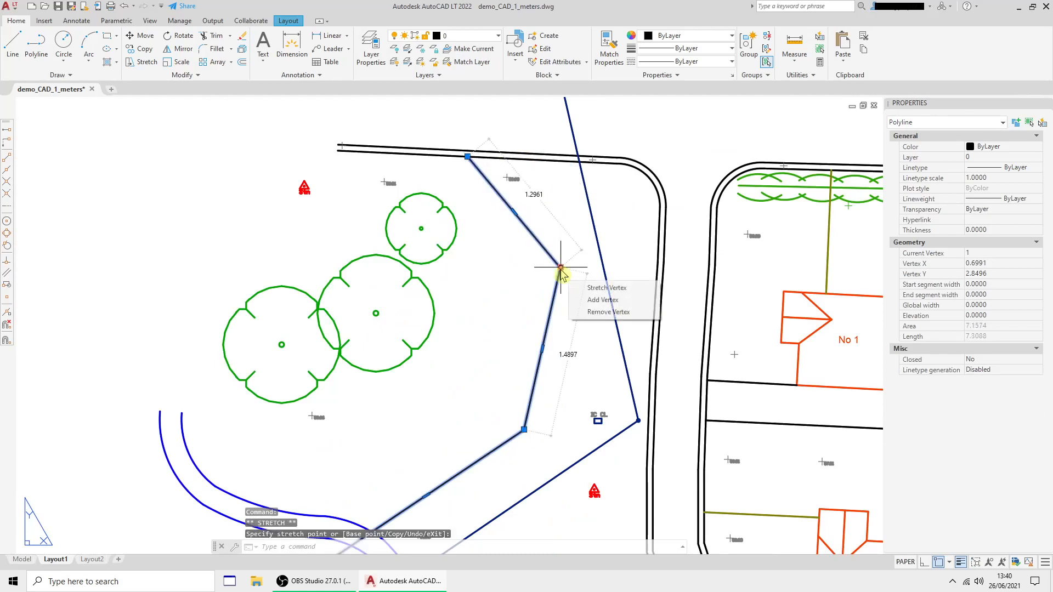
pyautogui.click(560, 267)
pyautogui.click(478, 287)
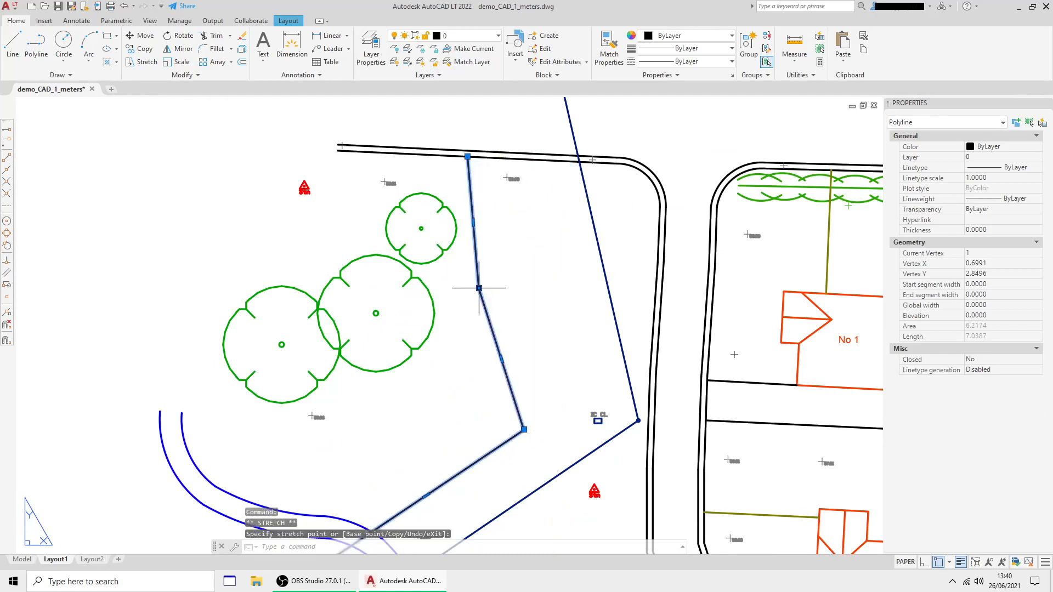
pyautogui.click(430, 399)
pyautogui.scroll(-3, 433, 417)
pyautogui.scroll(1, 457, 380)
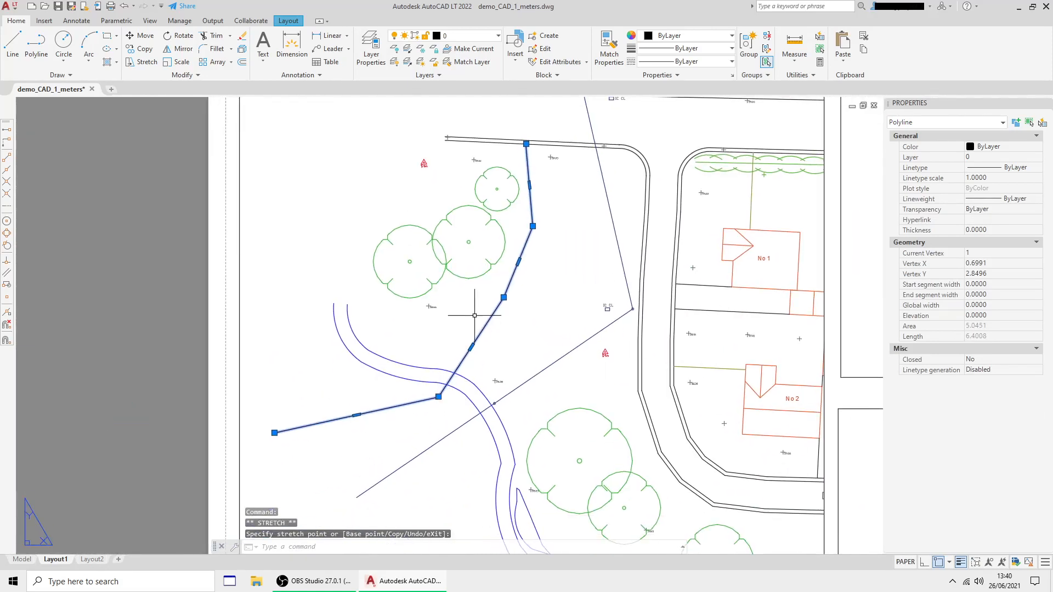
pyautogui.press('Escape')
# - Examine the whole Layout1 sheet with its viewport and rectangles, and compare it with the full site plan in model space
pyautogui.moveTo(803, 203); pyautogui.dragTo(540, 230, button='middle')
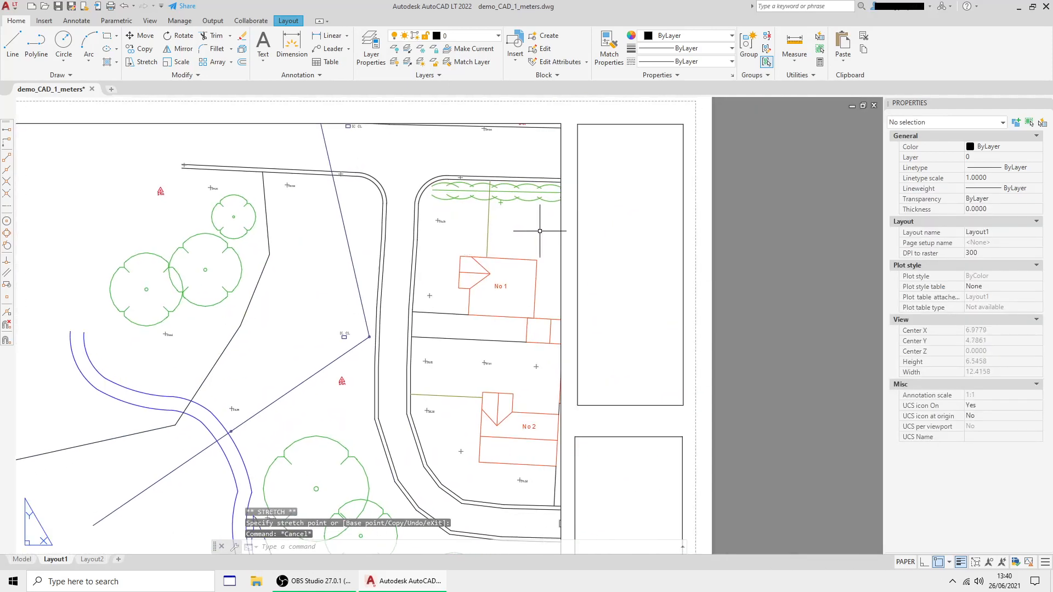
pyautogui.scroll(-4, 645, 402)
pyautogui.moveTo(430, 393); pyautogui.dragTo(475, 261, button='middle')
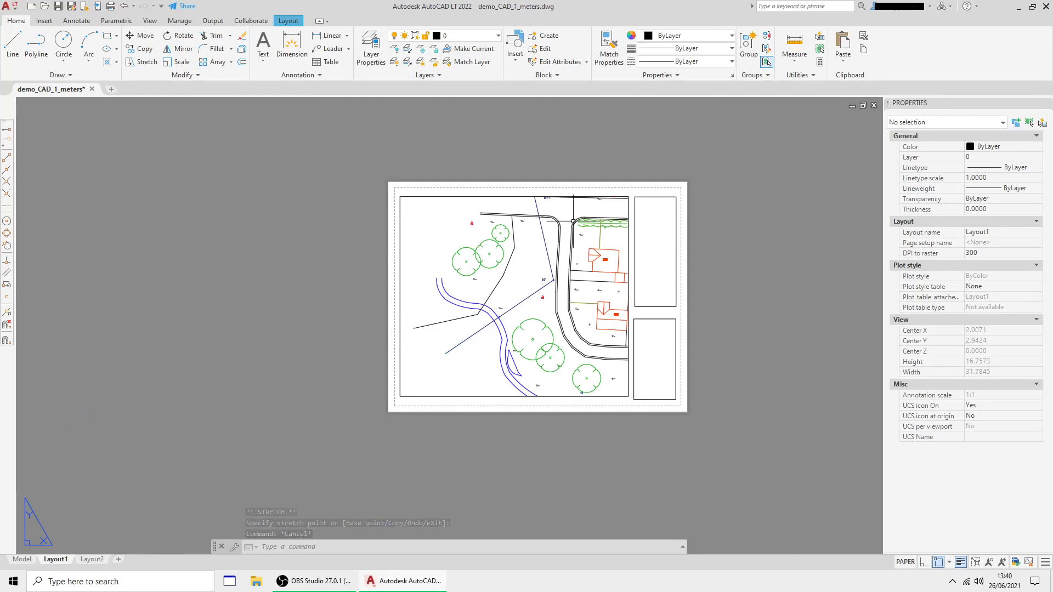
pyautogui.scroll(-2, 341, 269)
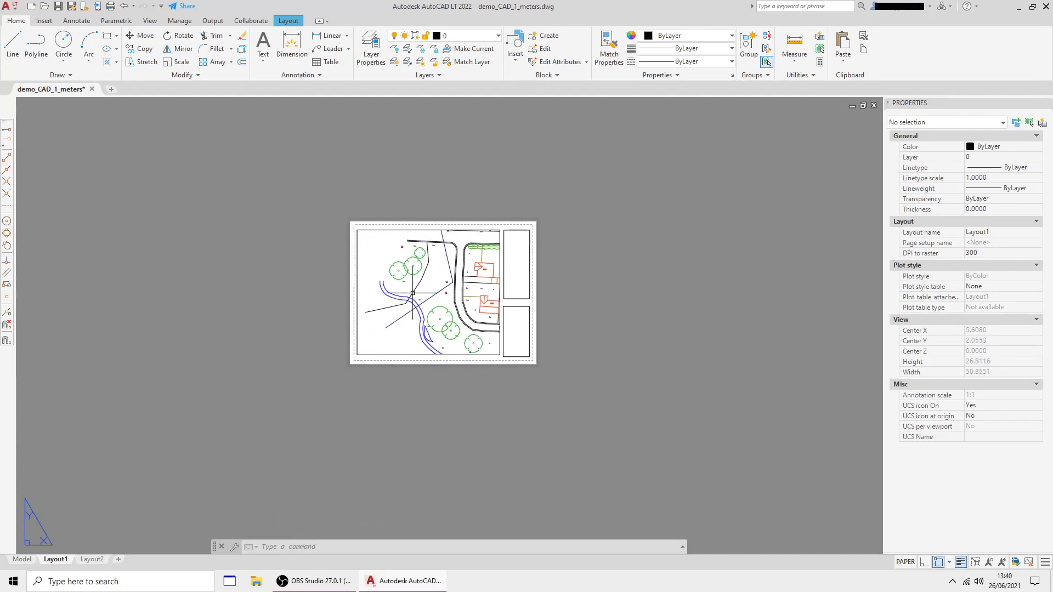
pyautogui.scroll(4, 402, 283)
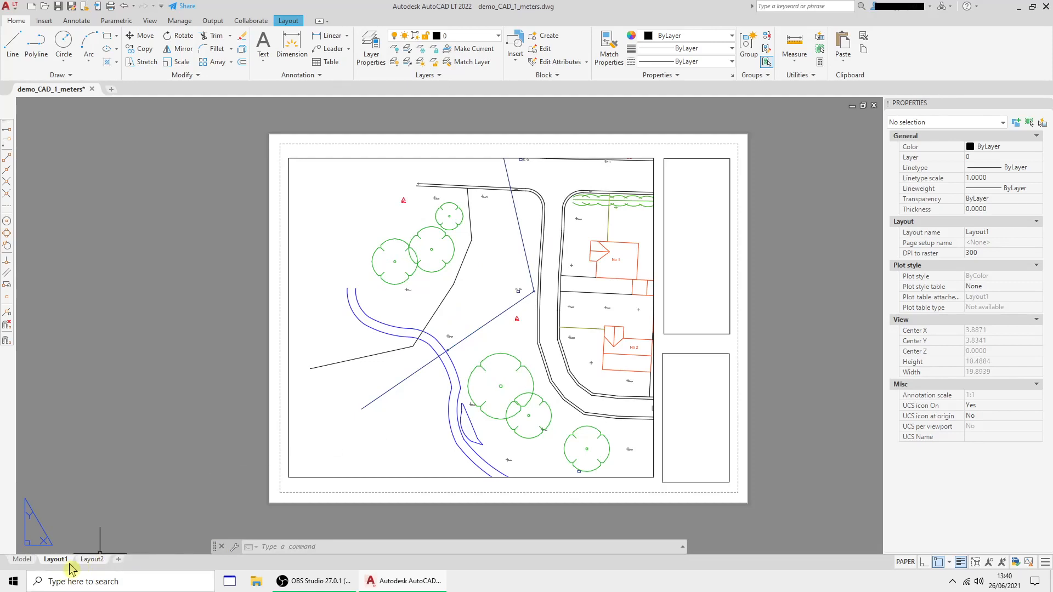
pyautogui.click(21, 560)
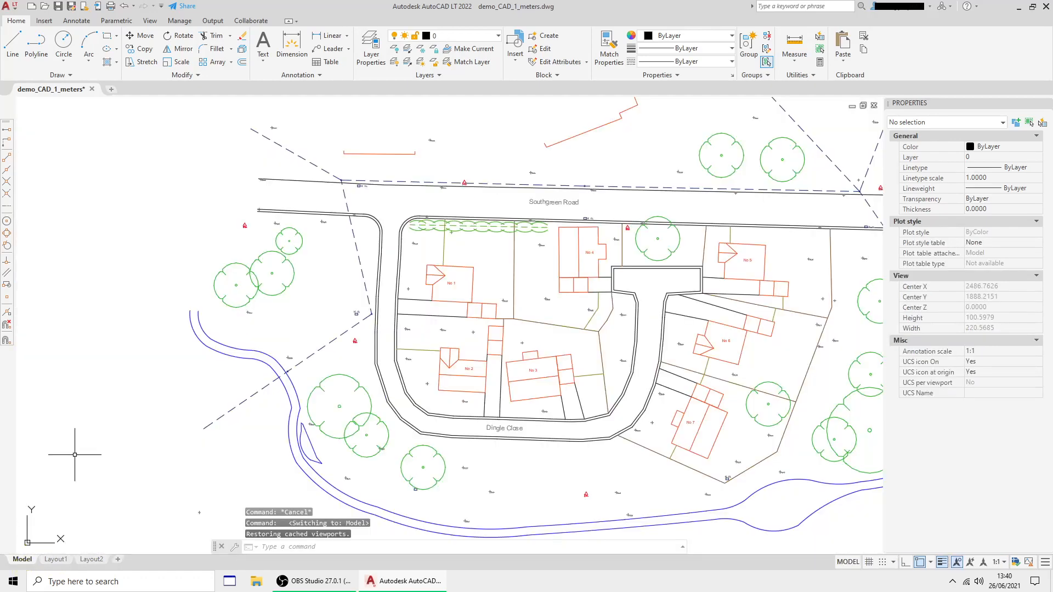
pyautogui.scroll(-3, 74, 455)
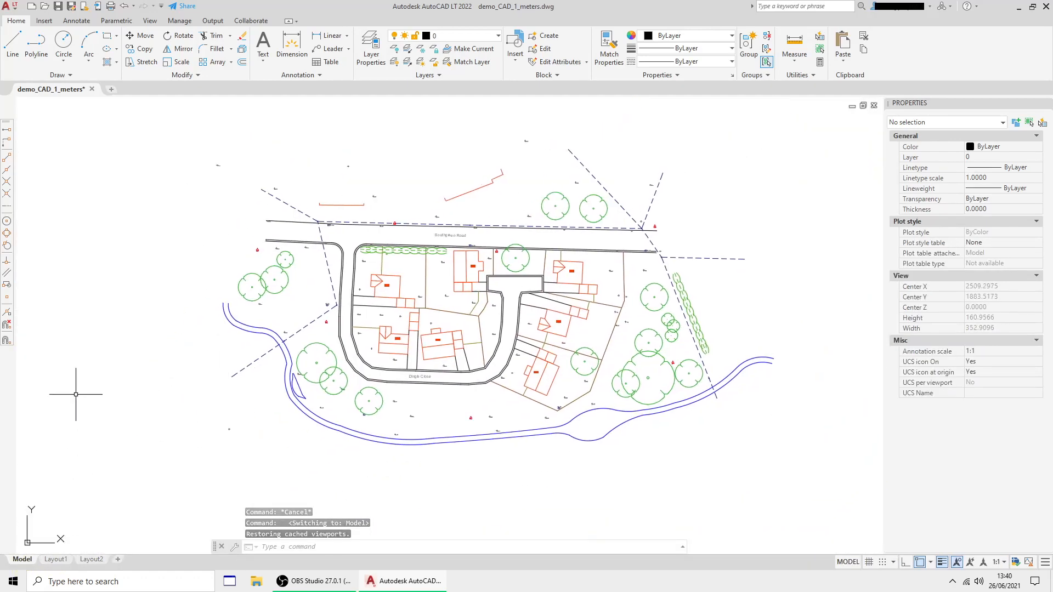
pyautogui.click(55, 560)
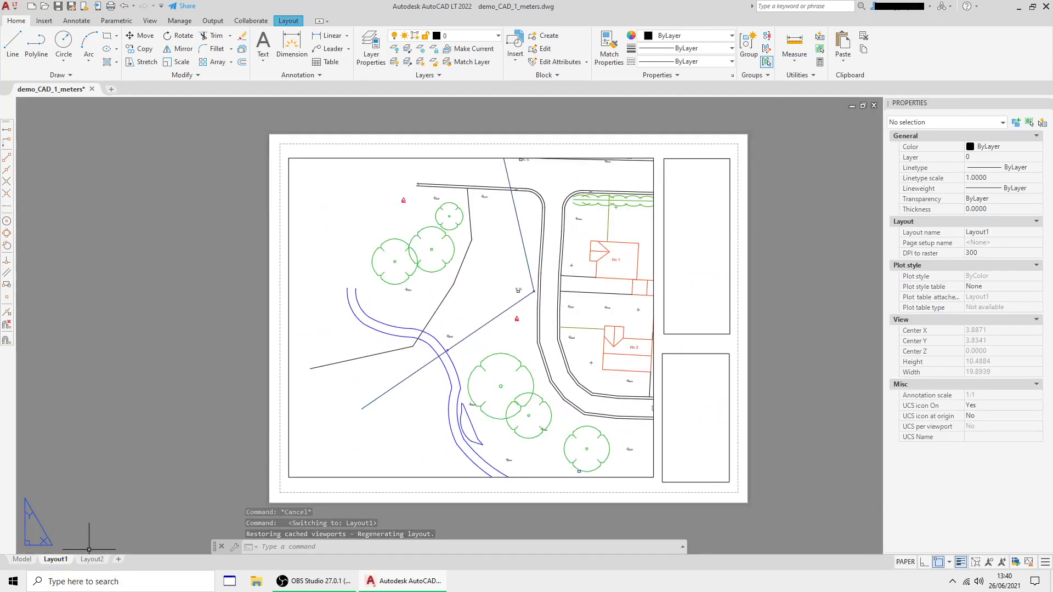
# - Switch to model space and examine the full site plan and its position relative to the coordinate origin
pyautogui.click(21, 560)
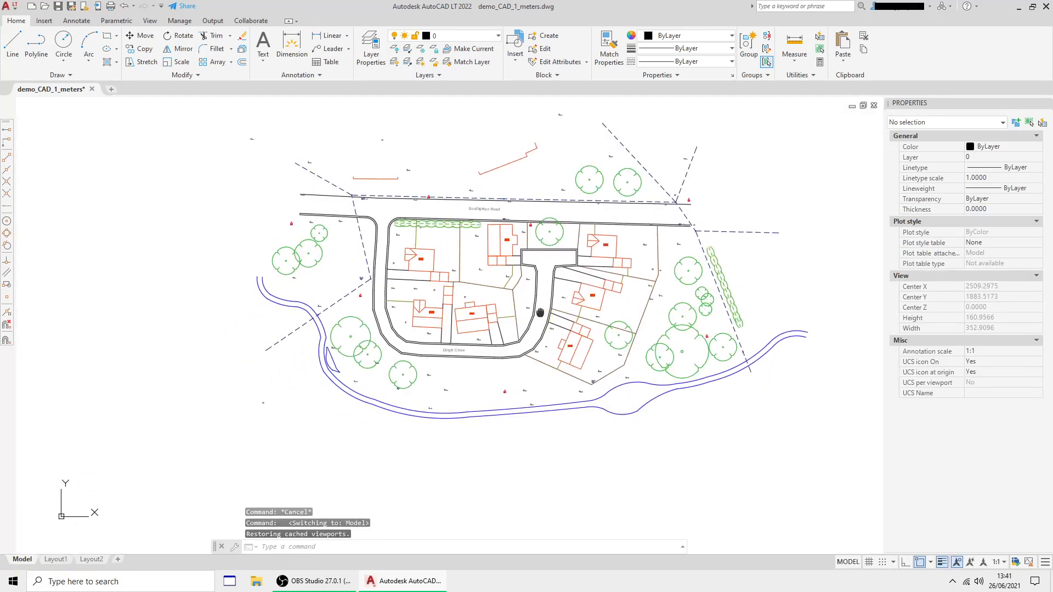
pyautogui.scroll(1, 508, 343)
pyautogui.scroll(1, 501, 272)
pyautogui.moveTo(590, 277)
pyautogui.mouseDown(button='middle')
pyautogui.moveTo(553, 341)
pyautogui.moveTo(565, 292)
pyautogui.mouseUp(button='middle')
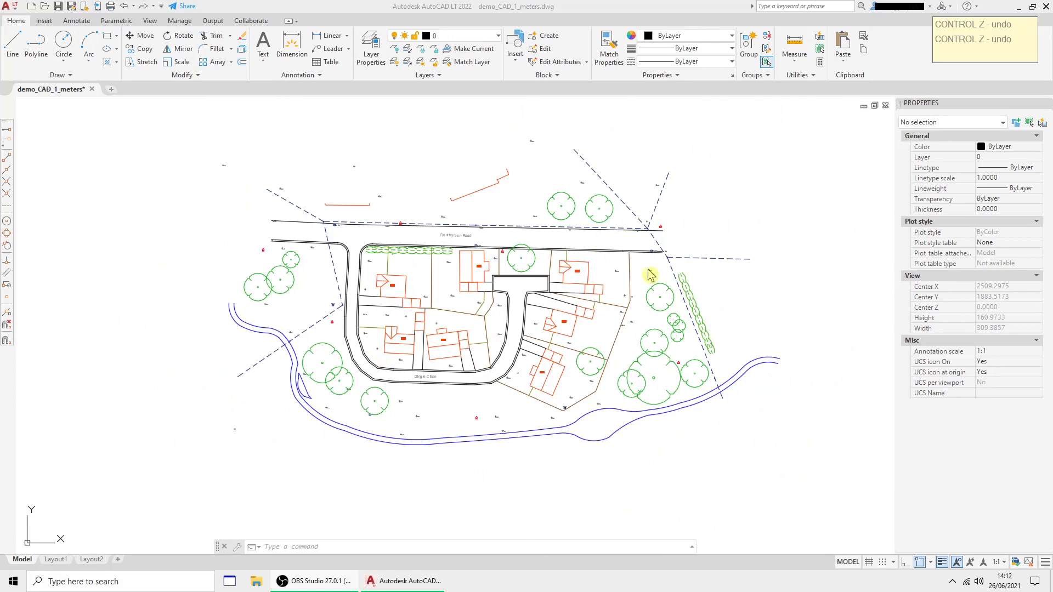
pyautogui.scroll(-12, 521, 282)
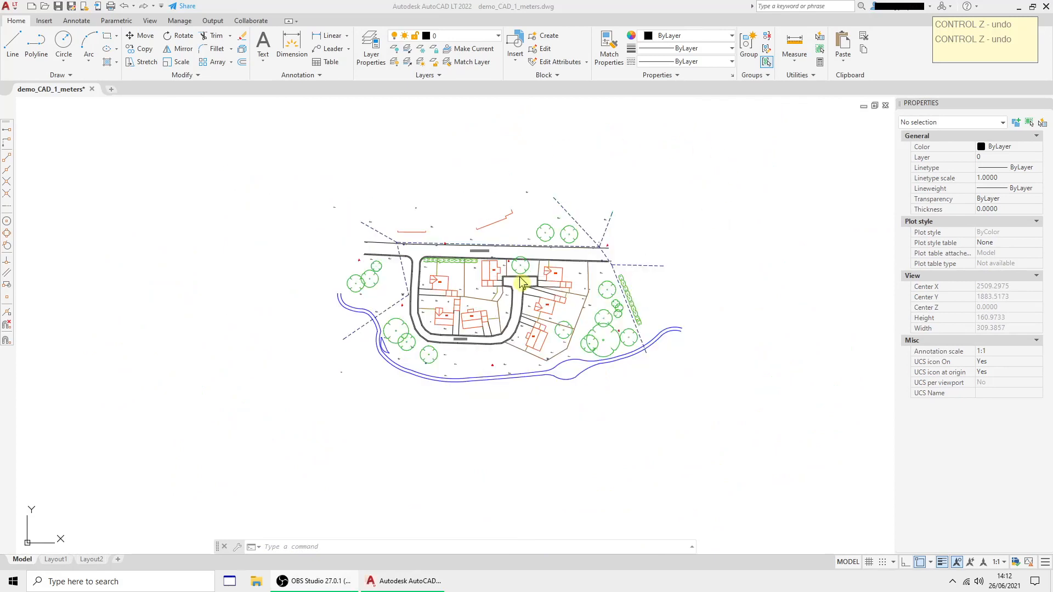
pyautogui.scroll(-10, 521, 282)
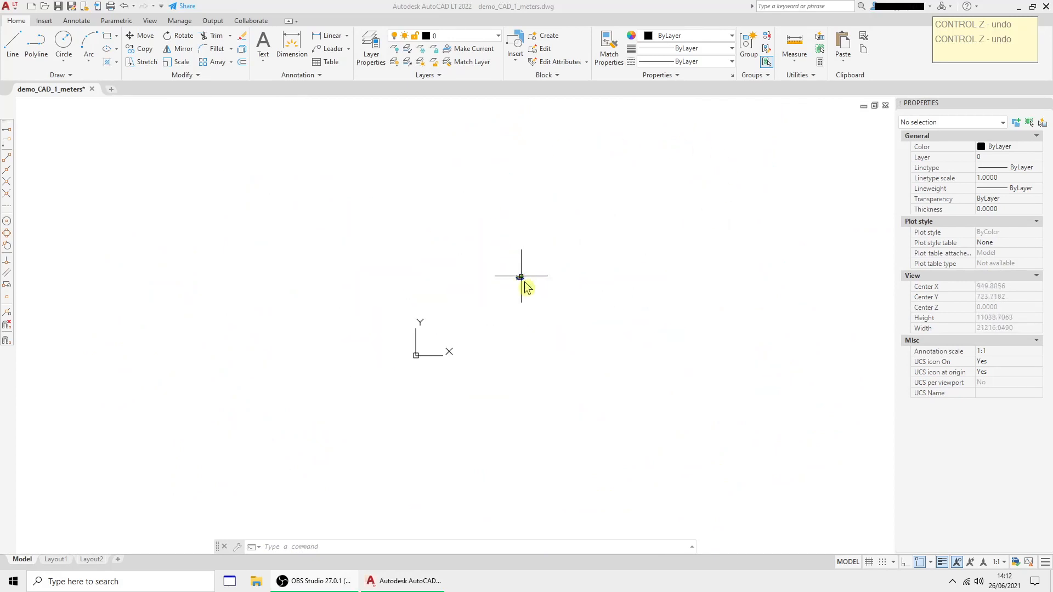
pyautogui.scroll(5, 534, 282)
pyautogui.scroll(15, 500, 267)
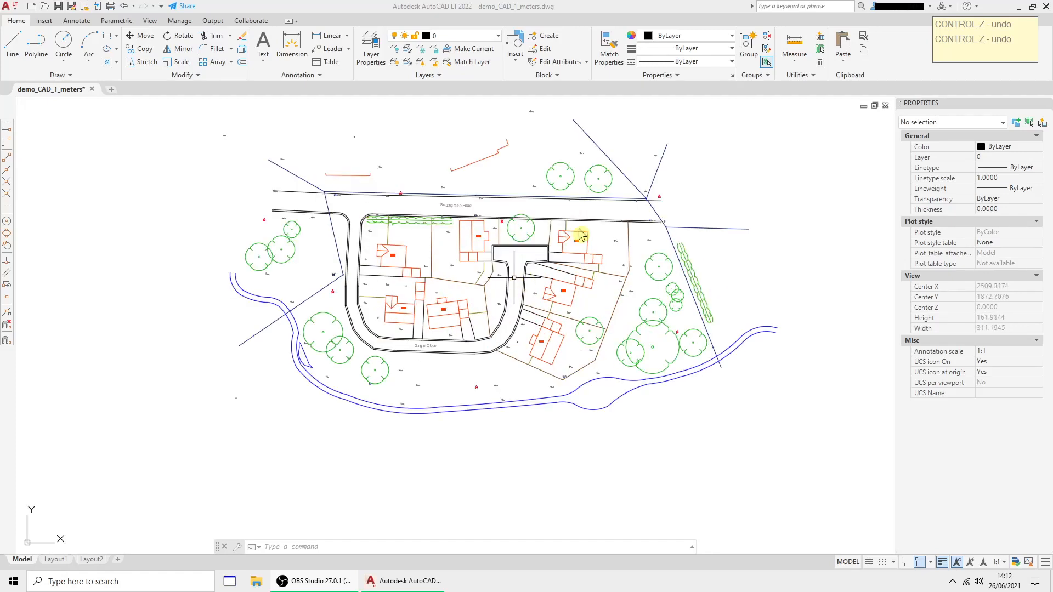
pyautogui.scroll(-4, 569, 236)
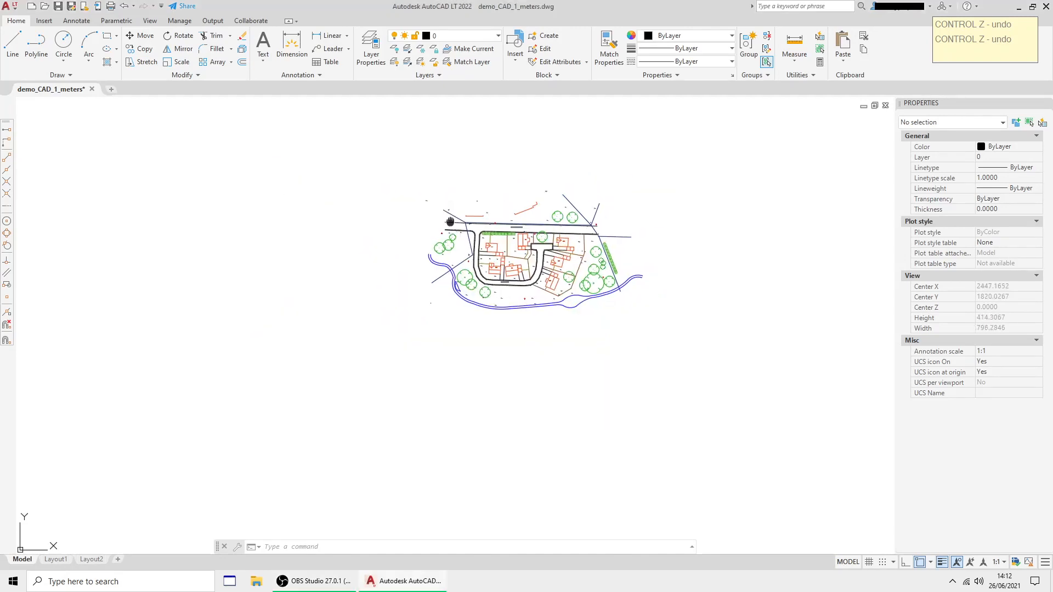
pyautogui.scroll(2, 475, 263)
pyautogui.scroll(6, 475, 263)
pyautogui.scroll(-4, 475, 233)
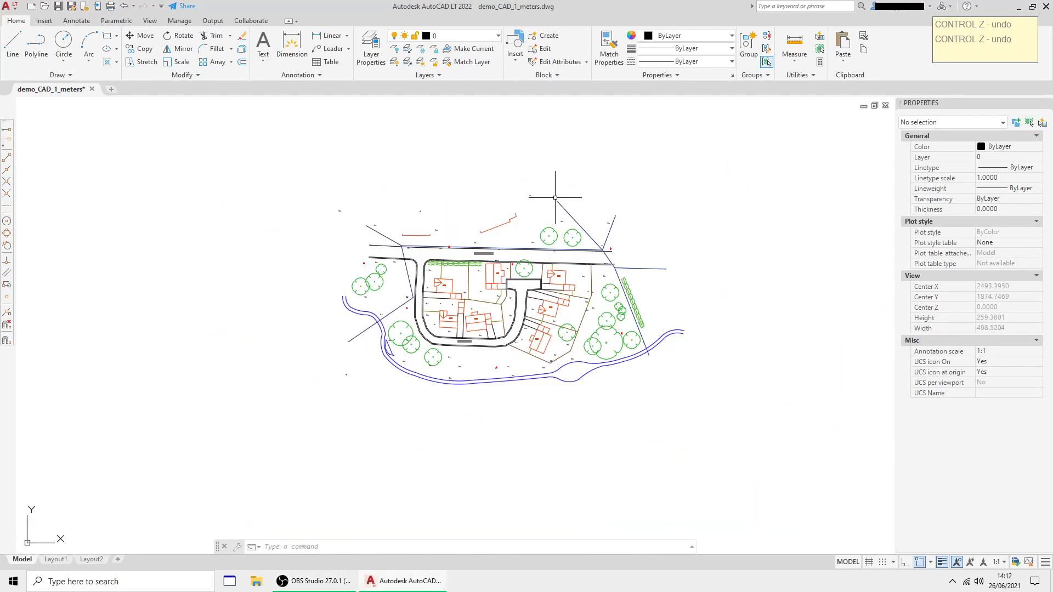
# - Draw a circle with a radius of about 17.6 above the site plan and select it
pyautogui.click(64, 44)
pyautogui.click(474, 144)
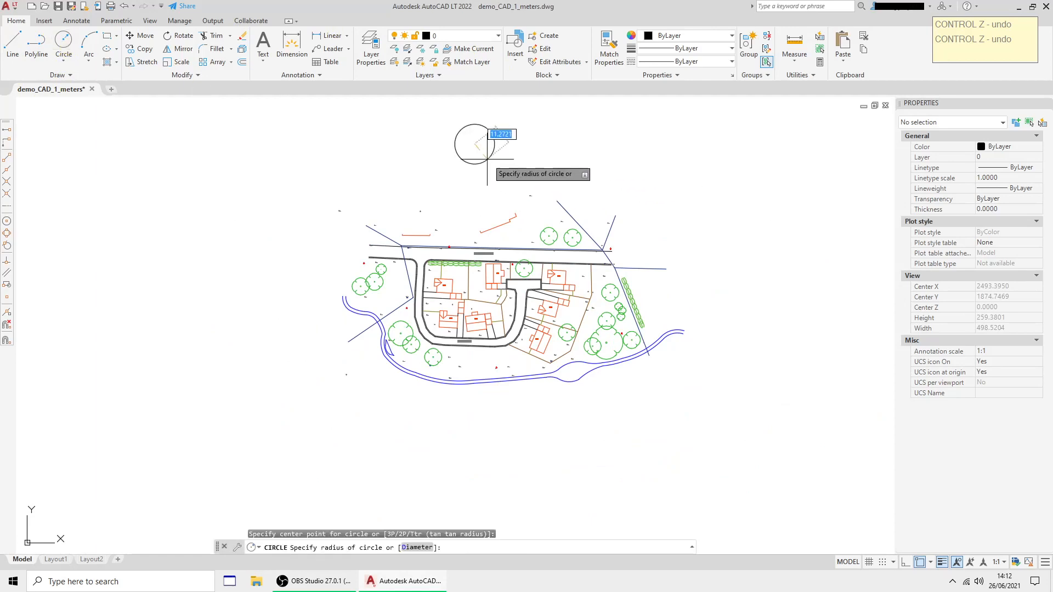
pyautogui.click(495, 166)
pyautogui.click(495, 166)
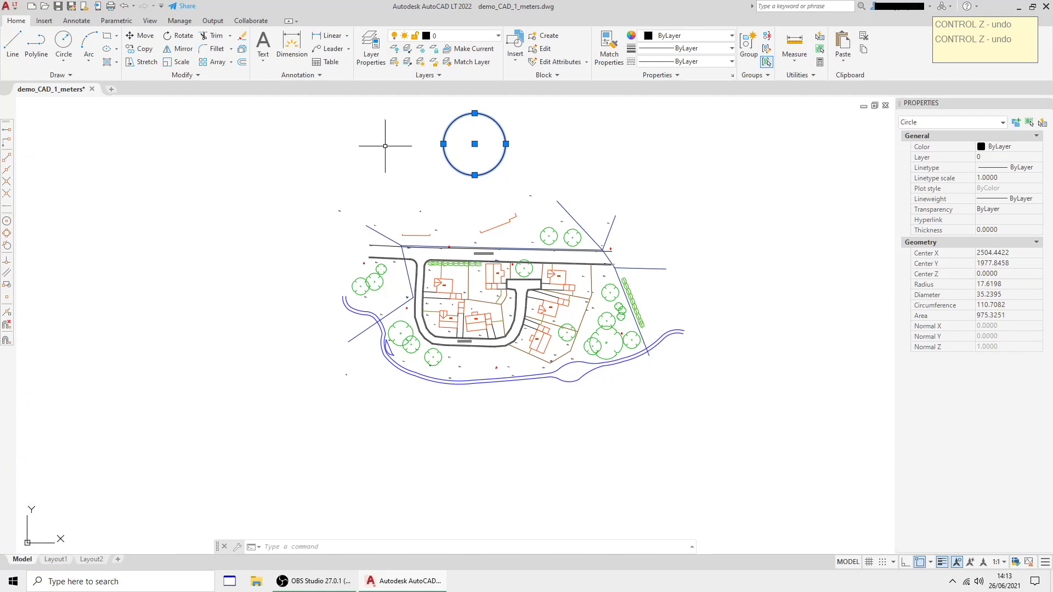
# - Set the circle's Center Y to -1977.8458
pyautogui.click(1012, 264)
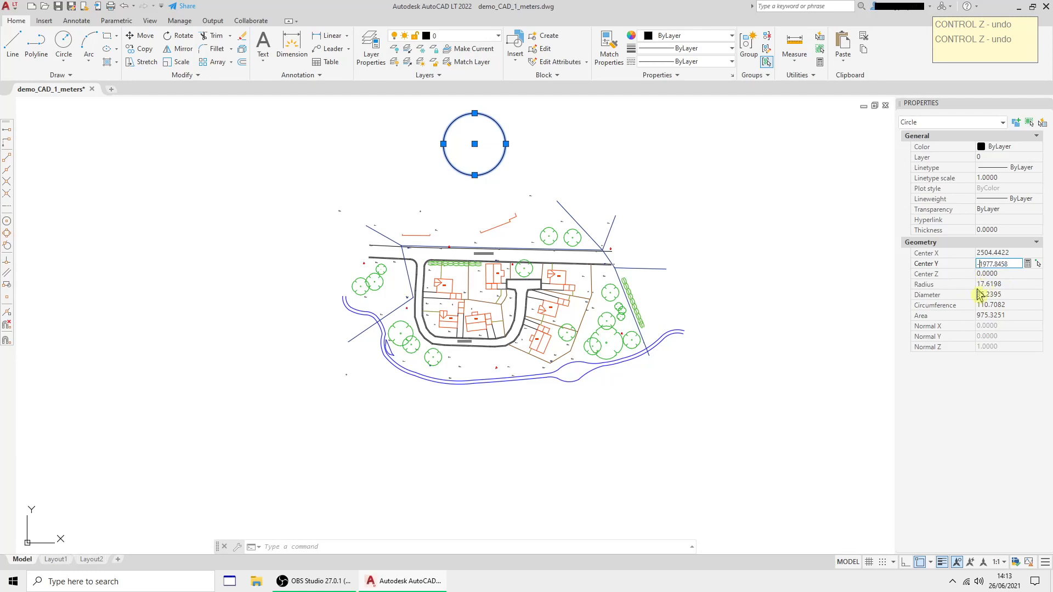
pyautogui.click(838, 325)
pyautogui.scroll(-6, 817, 352)
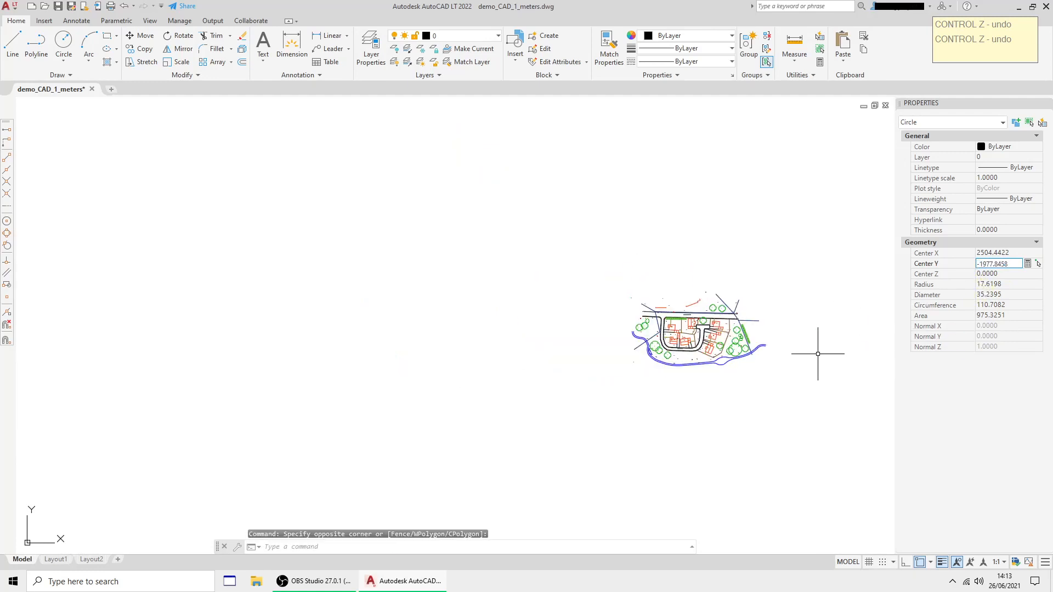
pyautogui.moveTo(735, 392); pyautogui.dragTo(649, 172, button='middle')
pyautogui.scroll(-4, 649, 173)
pyautogui.scroll(-6, 681, 343)
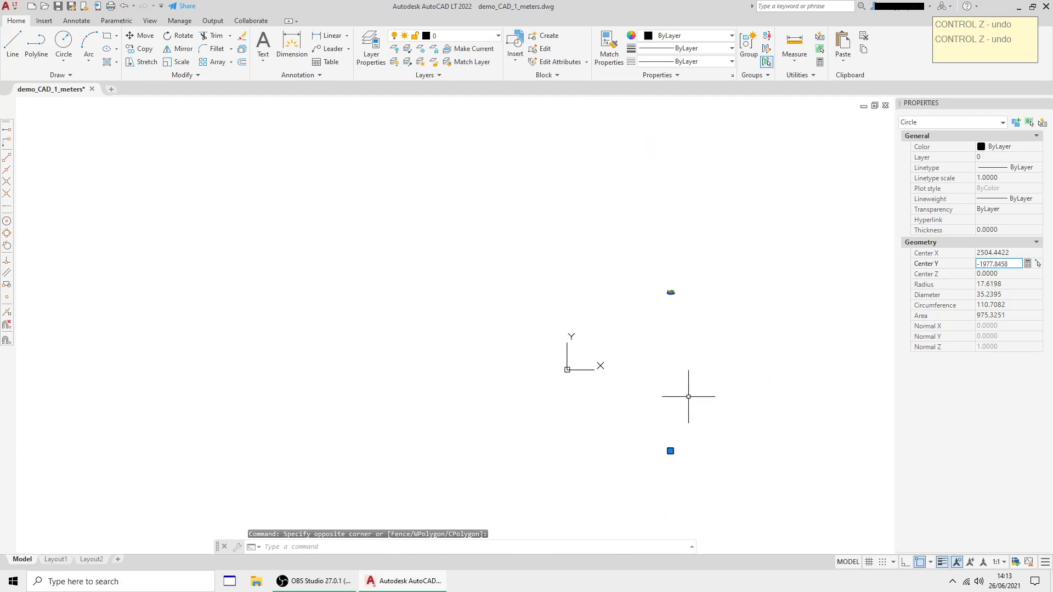
# - Locate the moved circle, inspect its geometry properties, and compare its position with the origin and the site plan
pyautogui.moveTo(669, 439); pyautogui.dragTo(626, 360, button='middle')
pyautogui.scroll(4, 626, 361)
pyautogui.scroll(3, 626, 360)
pyautogui.press('Escape')
pyautogui.scroll(6, 611, 409)
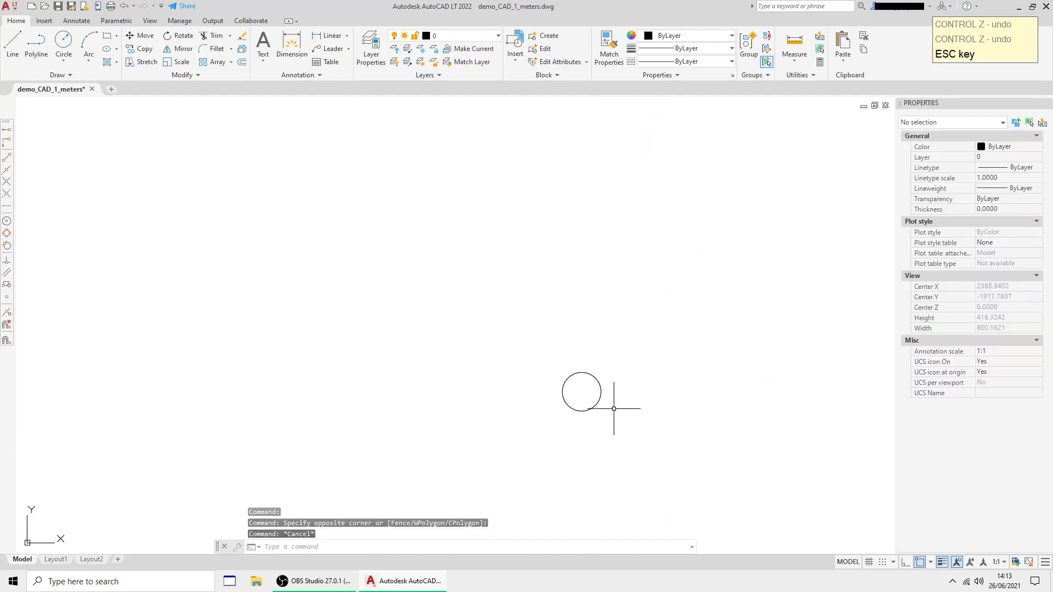
pyautogui.click(598, 400)
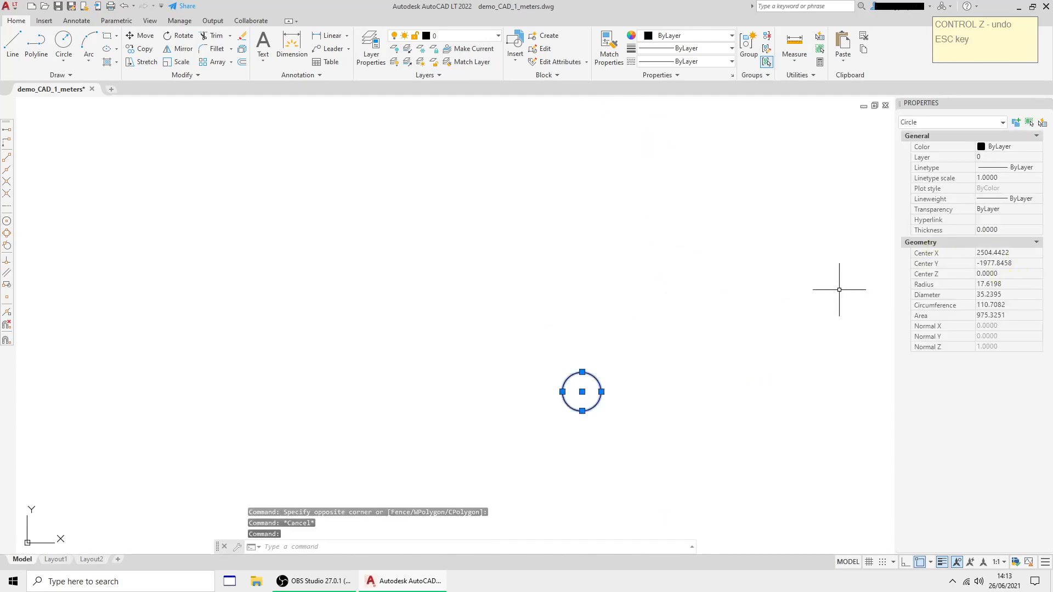
pyautogui.scroll(-8, 669, 285)
pyautogui.moveTo(655, 243); pyautogui.dragTo(599, 339, button='middle')
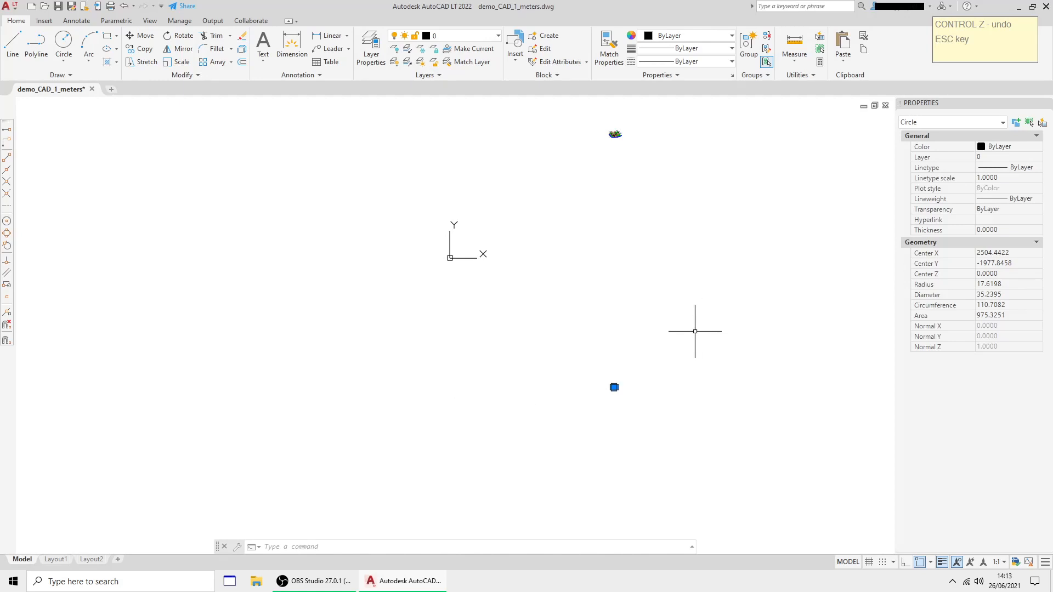
# - Delete the circle lying far below the site plan
pyautogui.press('Escape')
pyautogui.click(573, 339)
pyautogui.click(650, 424)
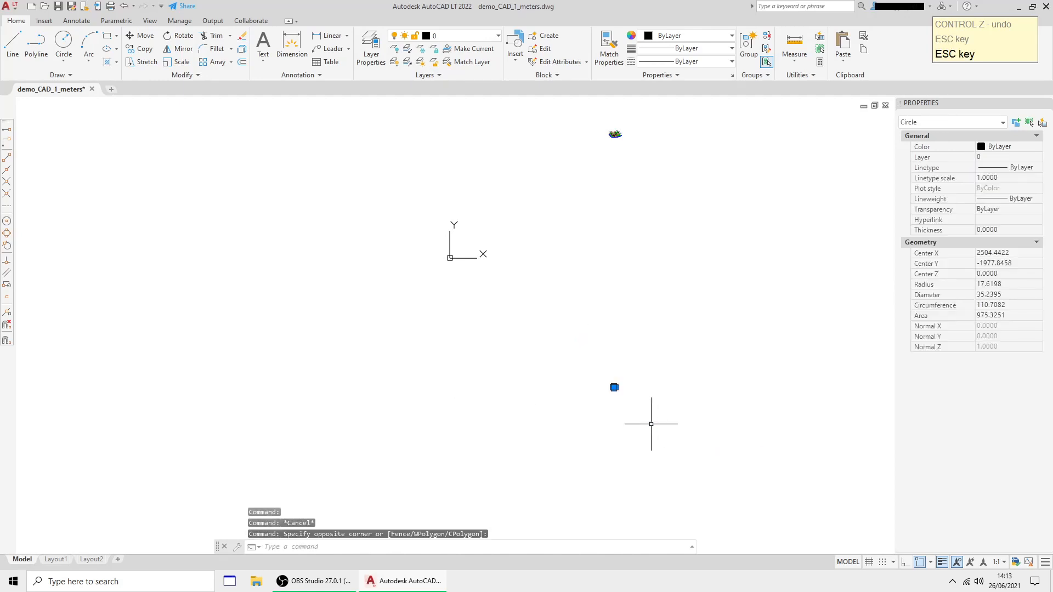
pyautogui.press('Delete')
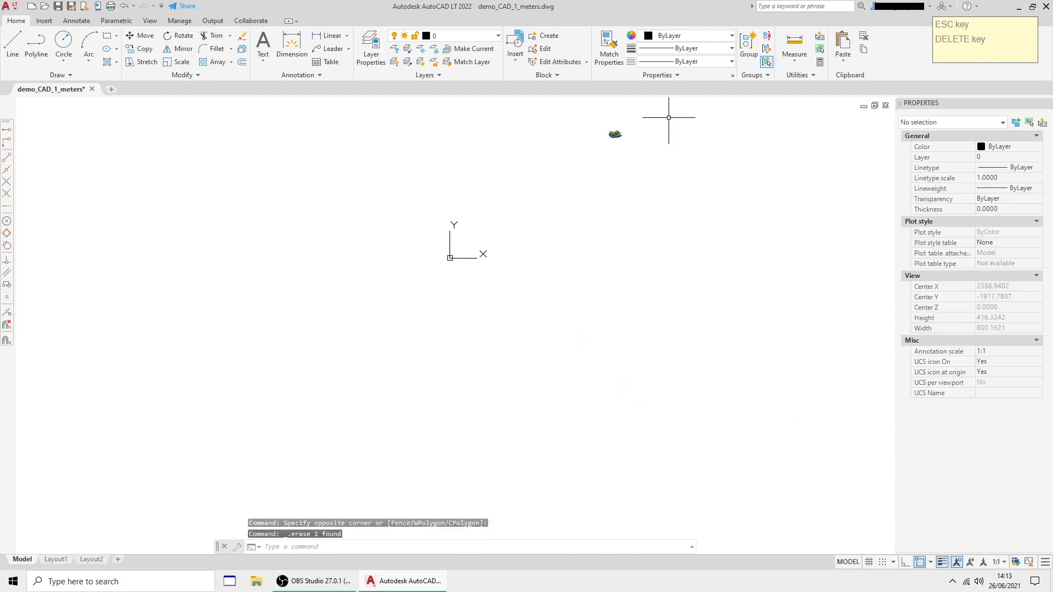
pyautogui.moveTo(669, 117)
pyautogui.mouseDown(button='middle')
pyautogui.moveTo(625, 204)
pyautogui.moveTo(550, 262)
pyautogui.mouseUp(button='middle')
pyautogui.scroll(8, 625, 205)
pyautogui.scroll(4, 465, 255)
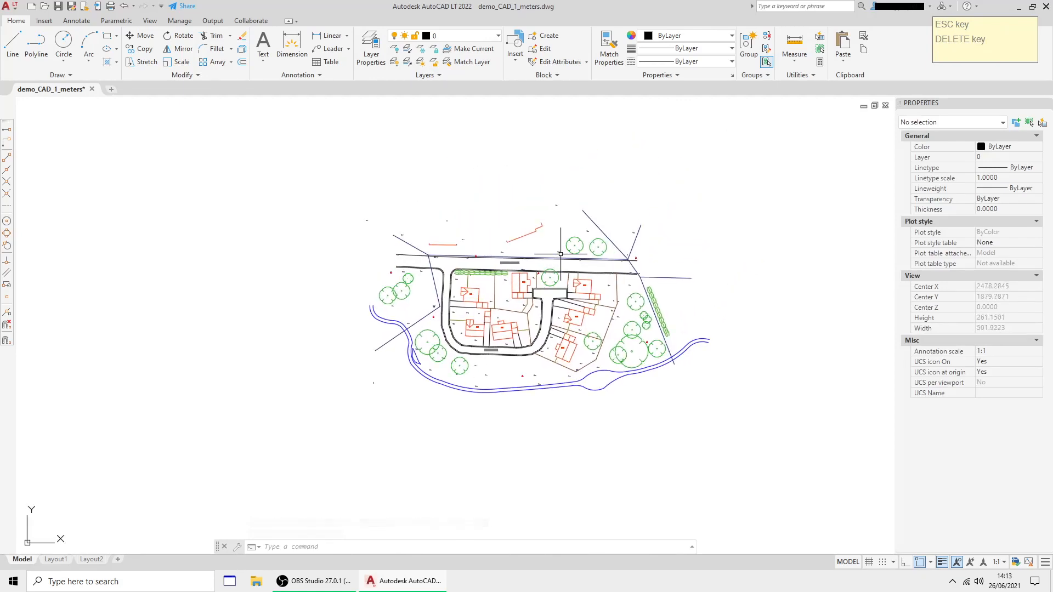
pyautogui.scroll(4, 460, 344)
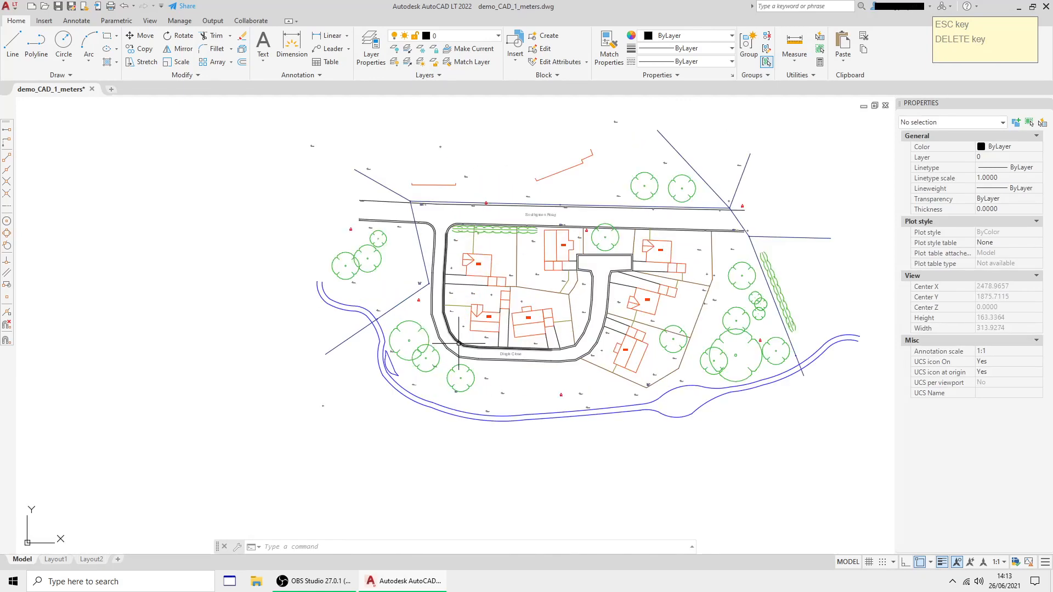
pyautogui.scroll(-3, 459, 343)
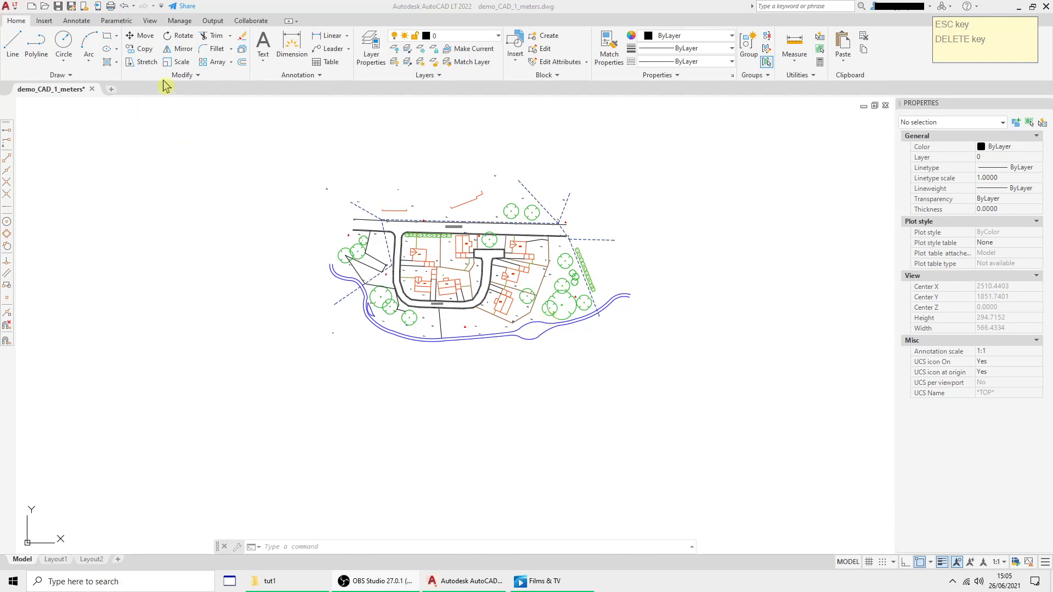
# - Open the recent drawing essex_site.dwg and show the whole survey within its coordinate grid
pyautogui.click(8, 9)
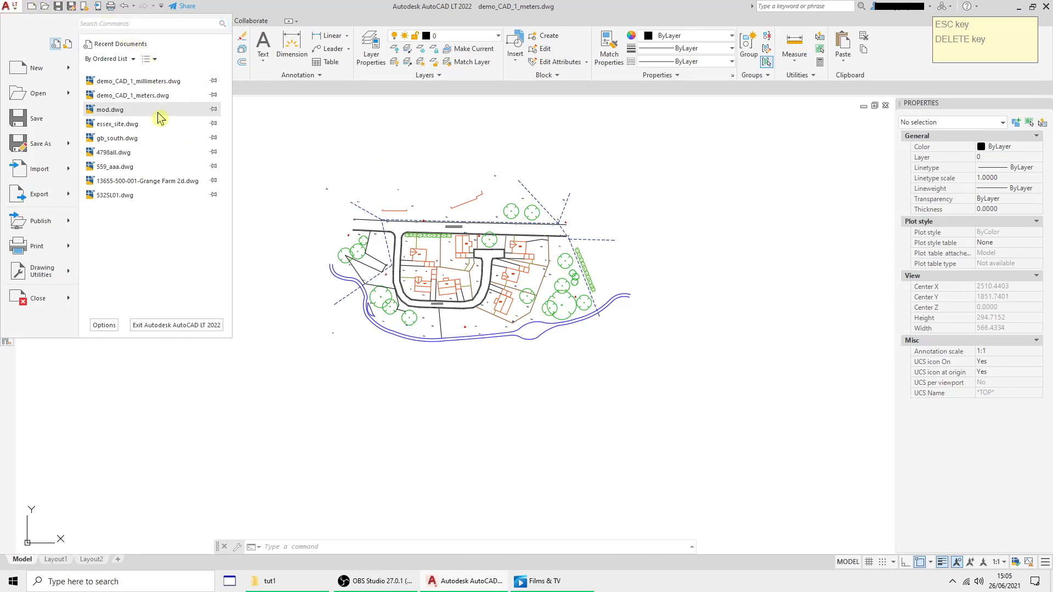
pyautogui.click(165, 124)
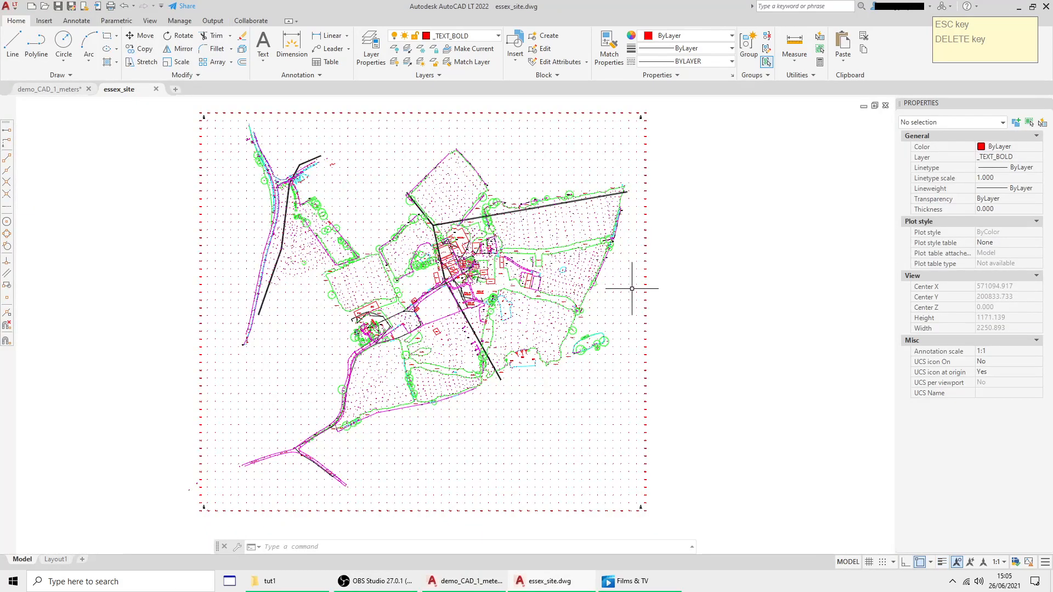
pyautogui.scroll(-1, 632, 288)
pyautogui.scroll(1, 564, 320)
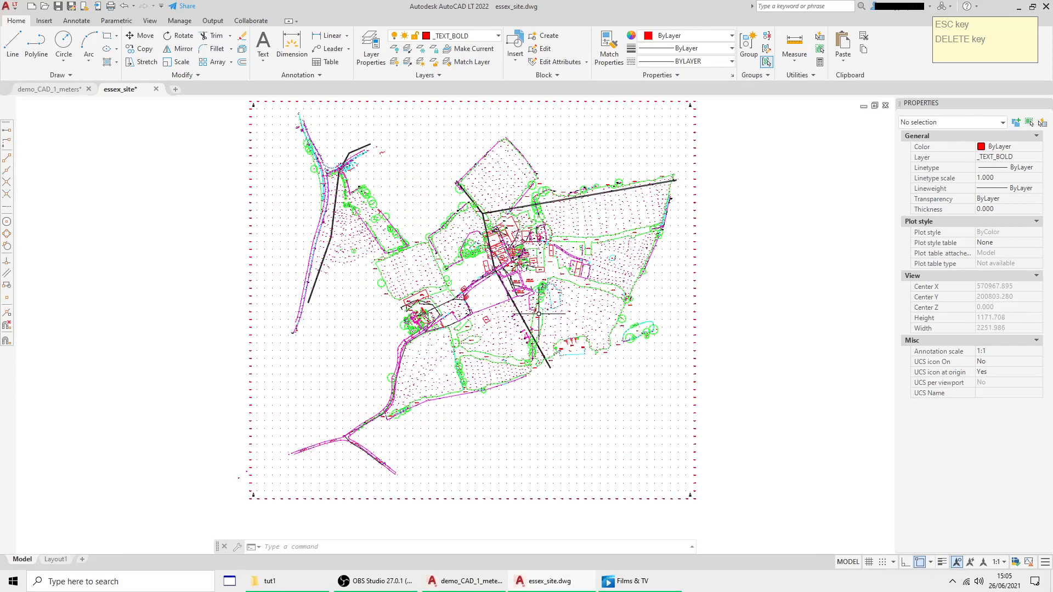
pyautogui.moveTo(529, 328); pyautogui.dragTo(533, 338, button='middle')
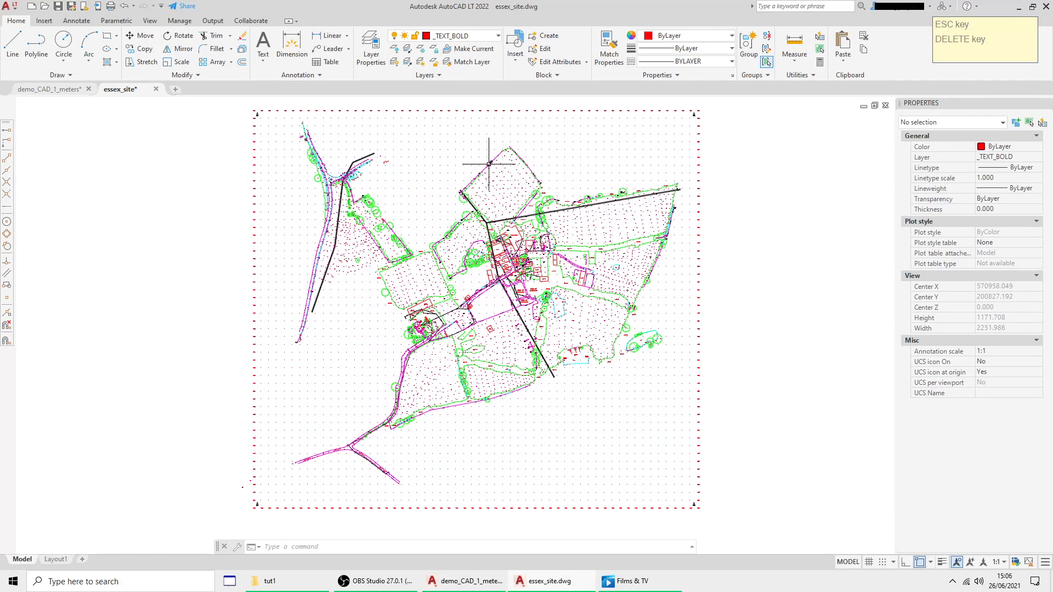
# - Examine the coordinate labels at the survey grid's corner and the vertex coordinates of a tree canopy polyline
pyautogui.scroll(4, 252, 104)
pyautogui.scroll(10, 263, 110)
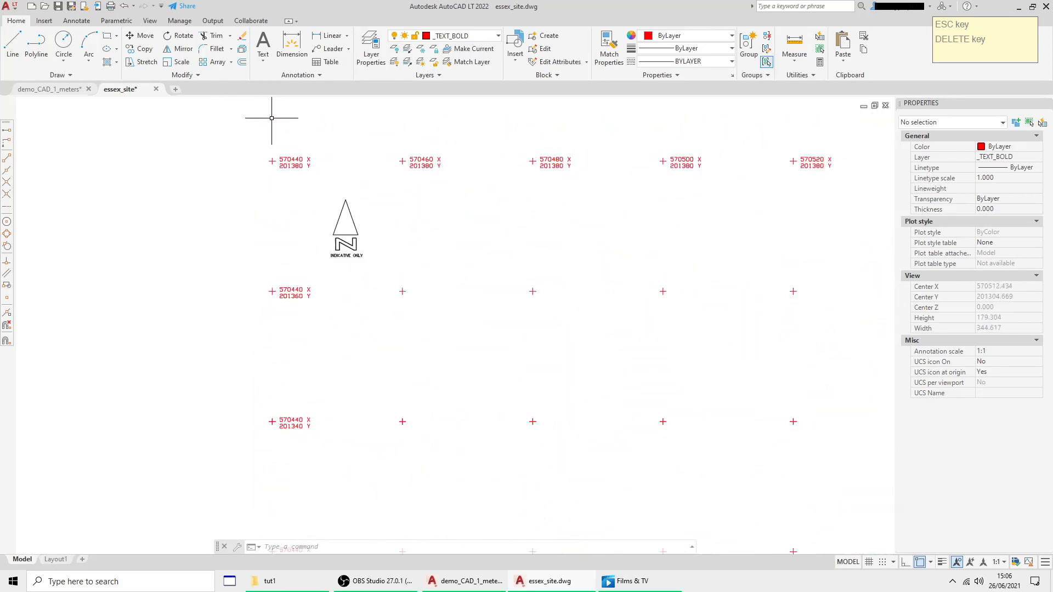
pyautogui.scroll(4, 298, 170)
pyautogui.scroll(-4, 307, 169)
pyautogui.scroll(-8, 541, 258)
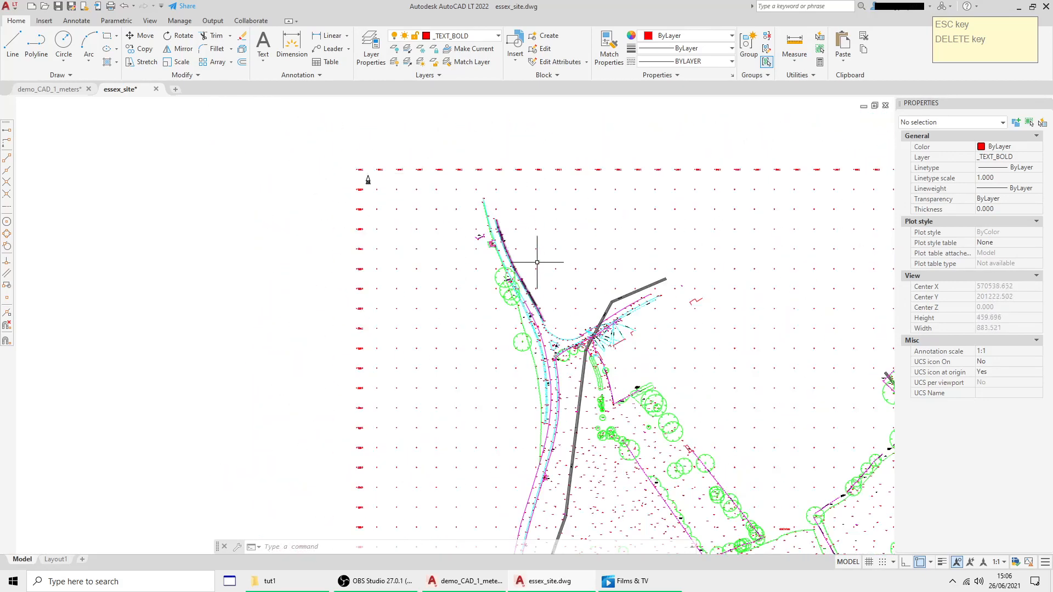
pyautogui.scroll(5, 604, 291)
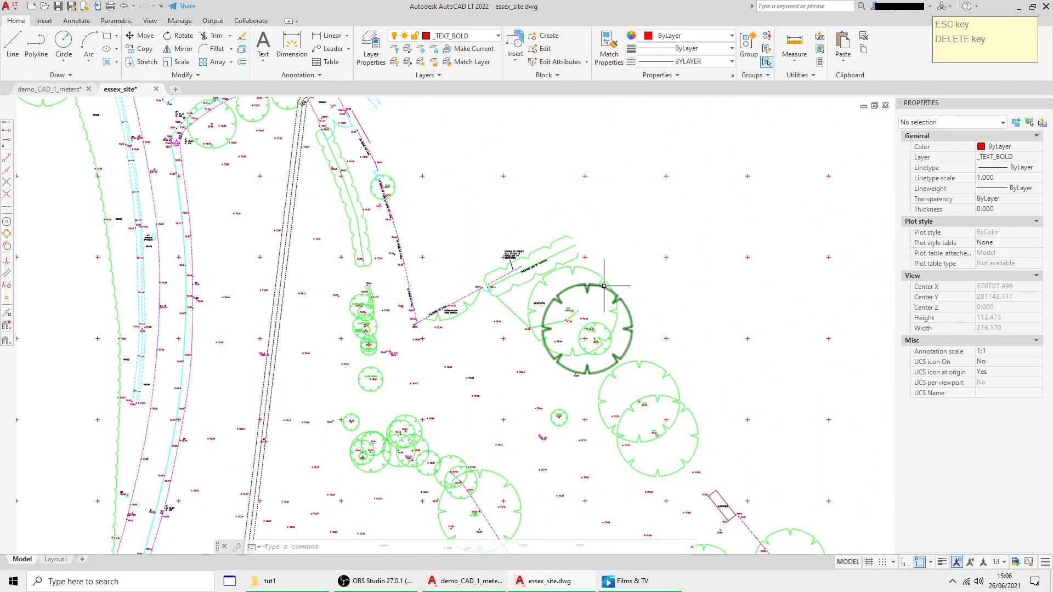
pyautogui.click(604, 292)
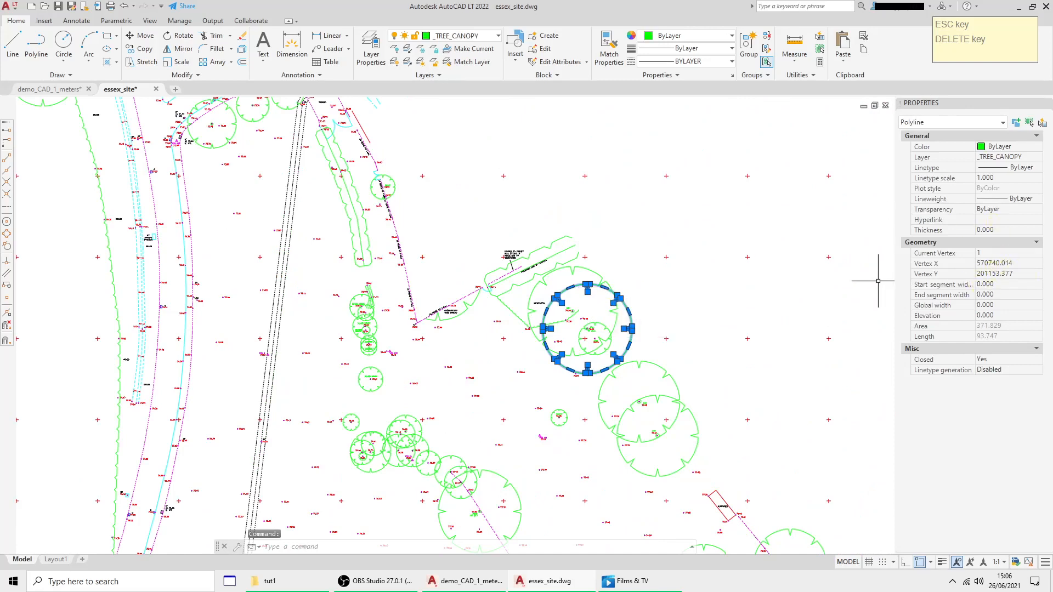
pyautogui.press('Escape')
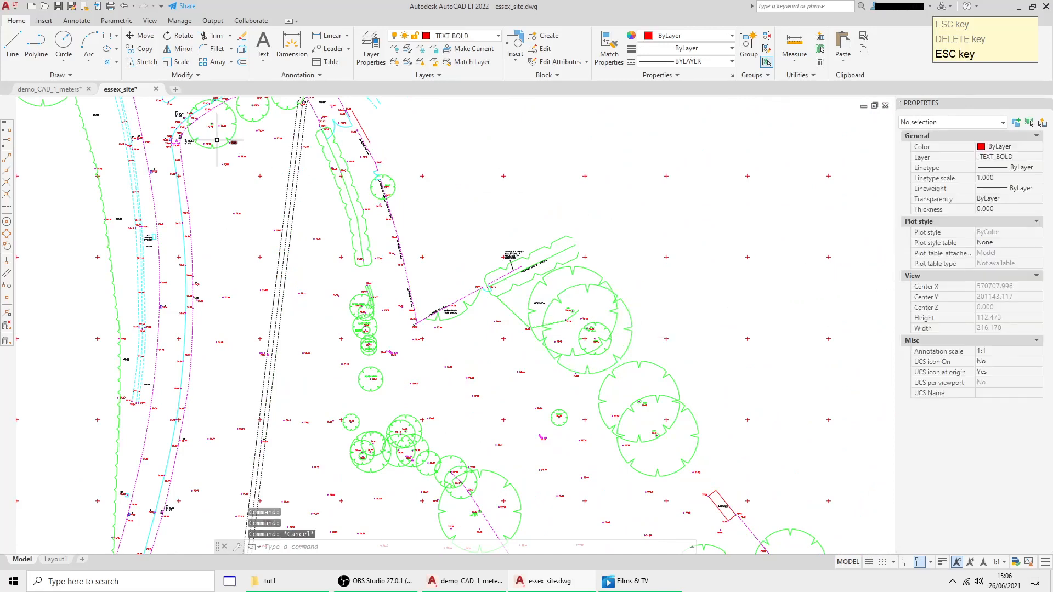
# - Open the recent drawing gb_south.dwg and inspect the map's overall extent and its detail north of London around Luton
pyautogui.click(10, 7)
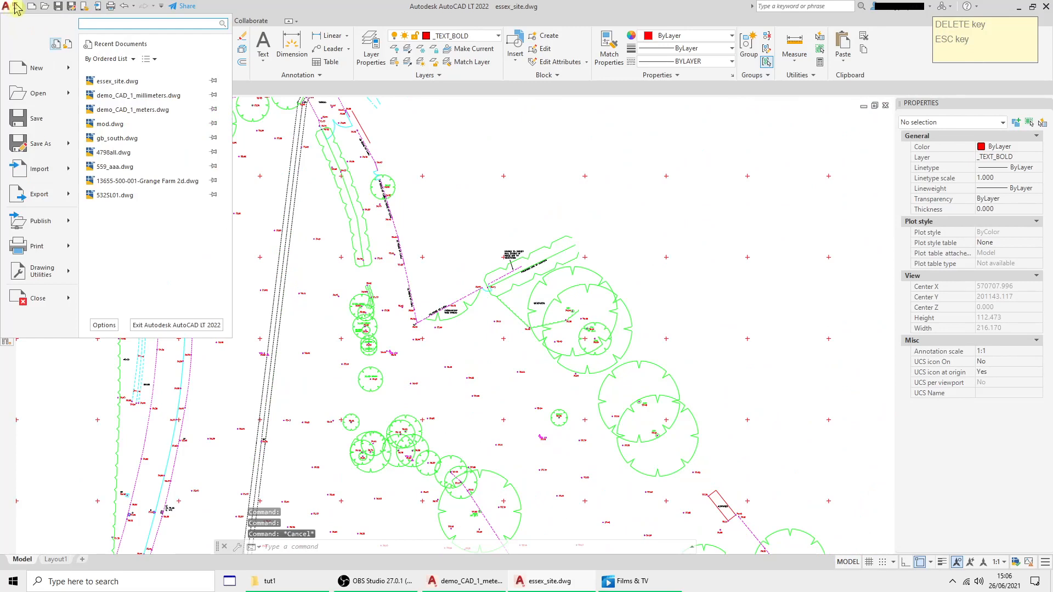
pyautogui.click(143, 137)
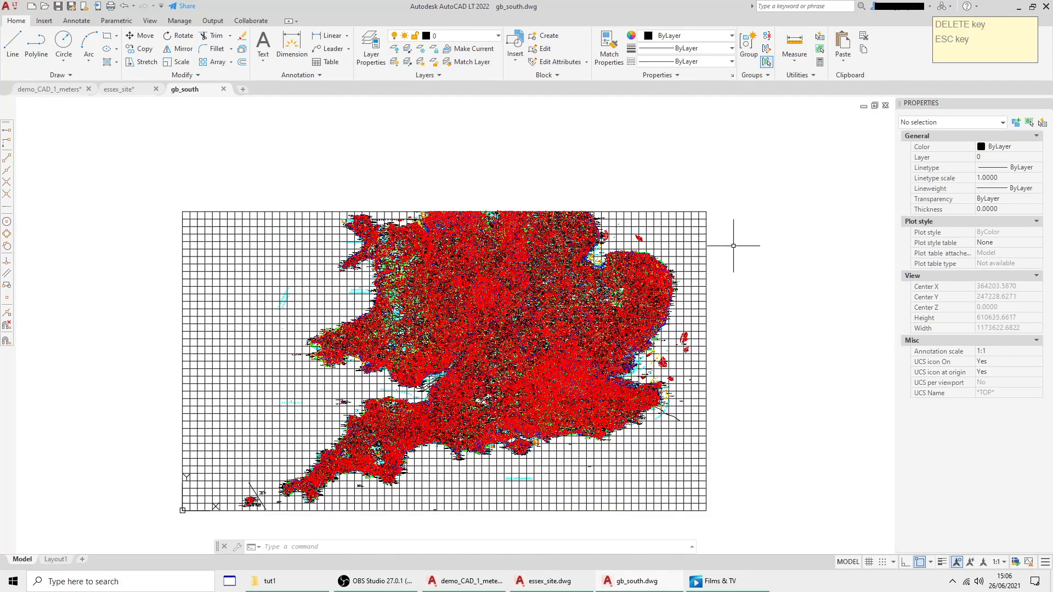
pyautogui.moveTo(734, 250); pyautogui.dragTo(724, 226, button='middle')
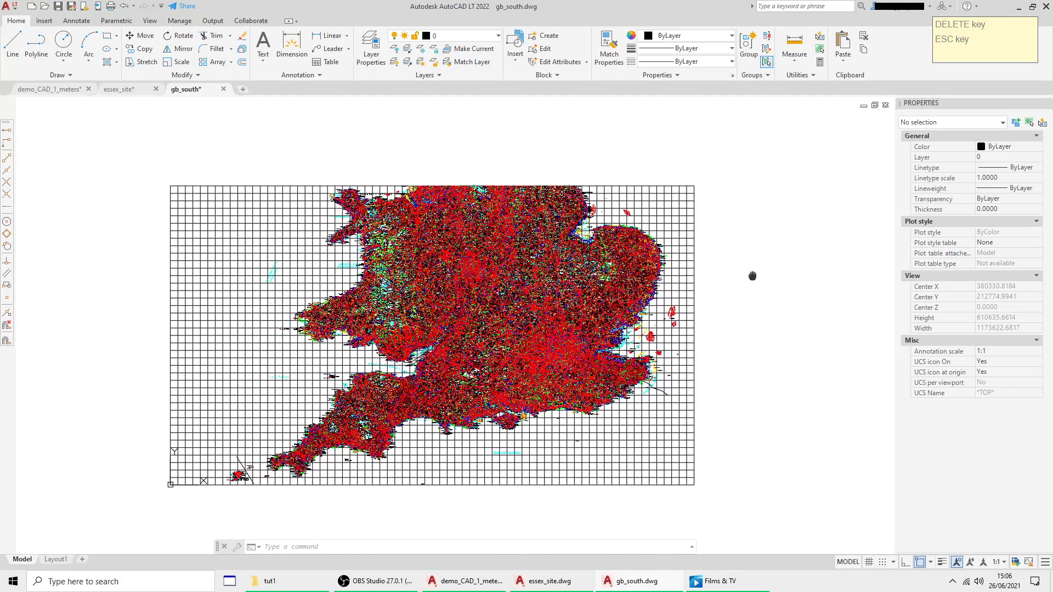
pyautogui.moveTo(752, 275); pyautogui.dragTo(745, 247, button='middle')
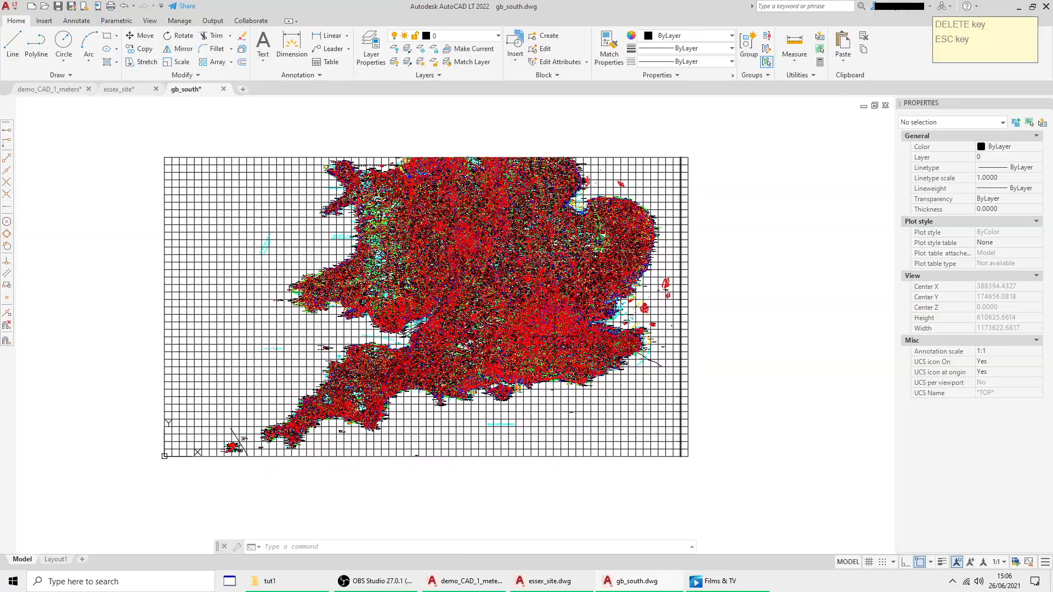
pyautogui.scroll(15, 542, 285)
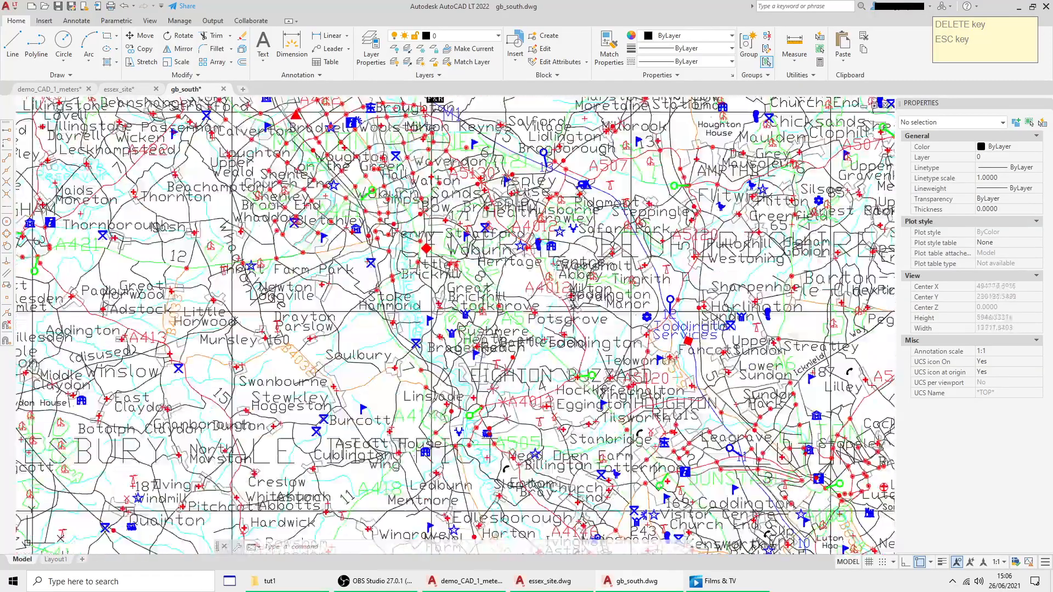
pyautogui.moveTo(627, 363); pyautogui.dragTo(325, 228, button='middle')
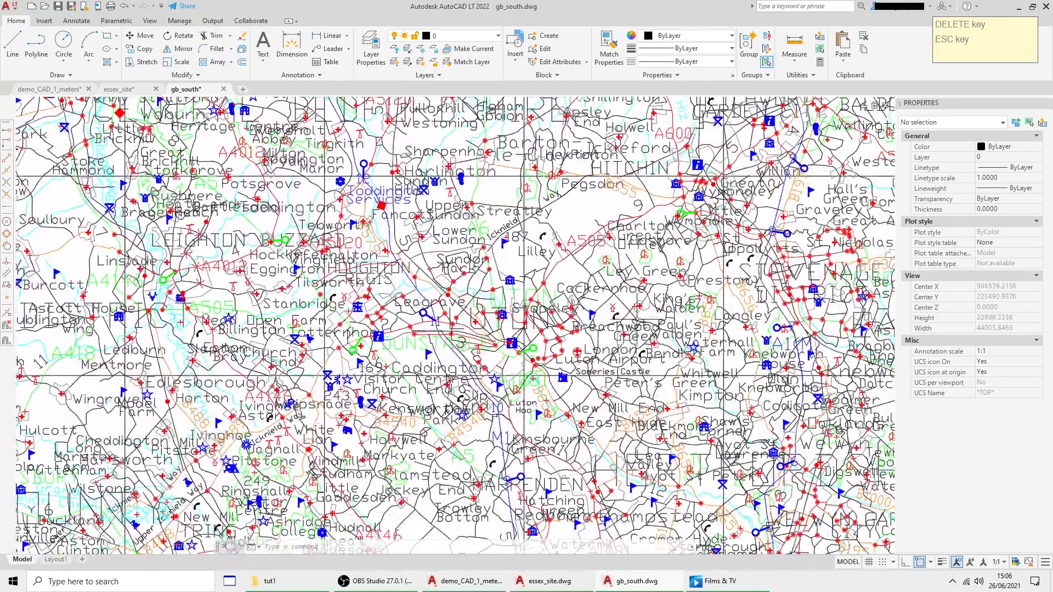
# - Inspect the map's detail east of Luton around Cottered and Buntingford
pyautogui.moveTo(638, 306); pyautogui.dragTo(425, 329, button='middle')
pyautogui.moveTo(716, 304)
pyautogui.mouseDown(button='middle')
pyautogui.moveTo(592, 326)
pyautogui.moveTo(523, 365)
pyautogui.mouseUp(button='middle')
pyautogui.scroll(6, 630, 251)
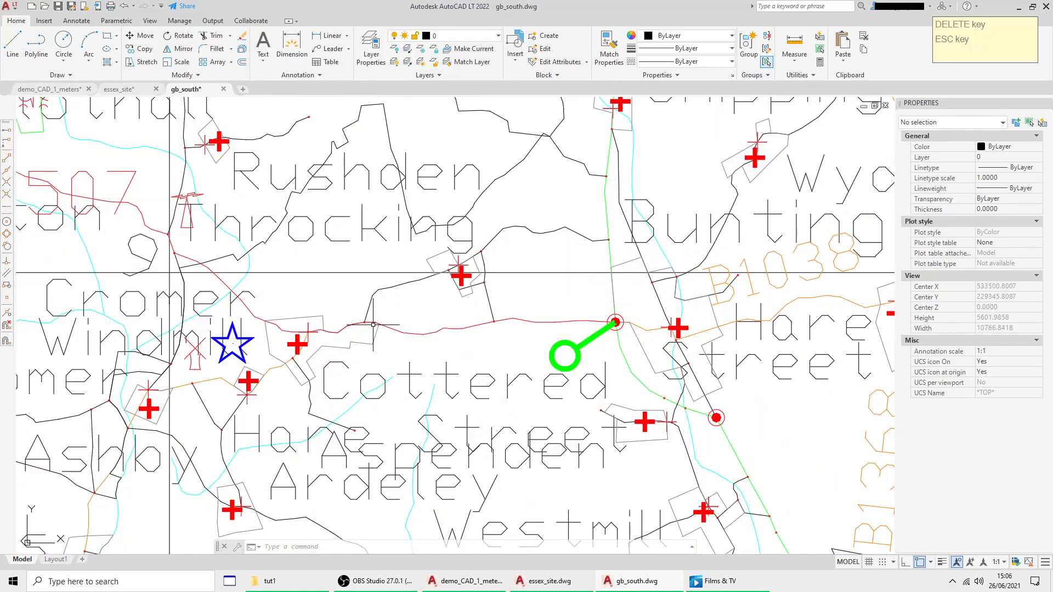
pyautogui.scroll(6, 372, 325)
pyautogui.scroll(-6, 417, 305)
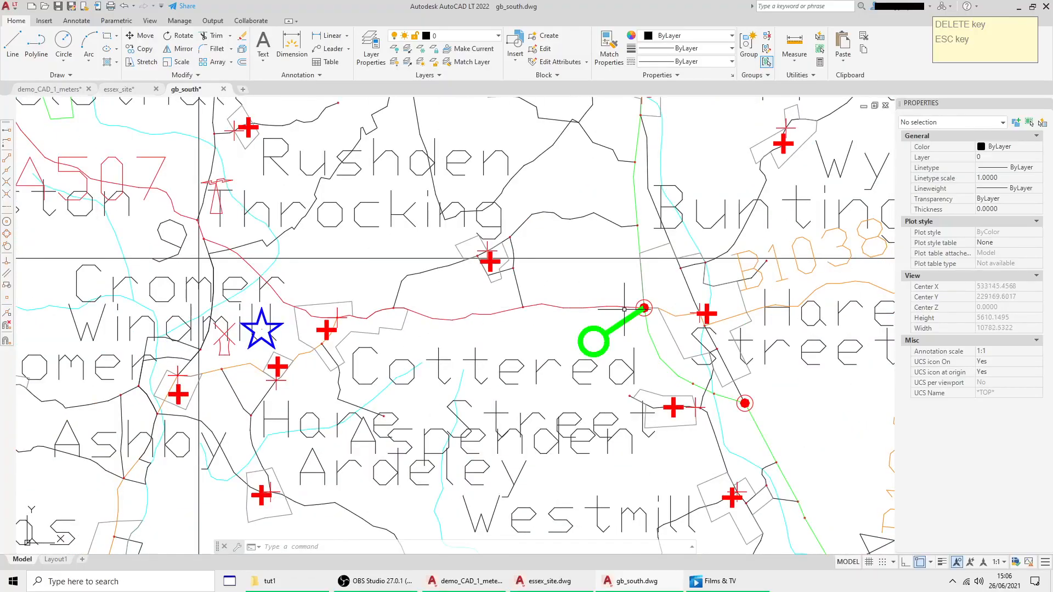
pyautogui.scroll(-4, 624, 308)
pyautogui.scroll(-10, 631, 356)
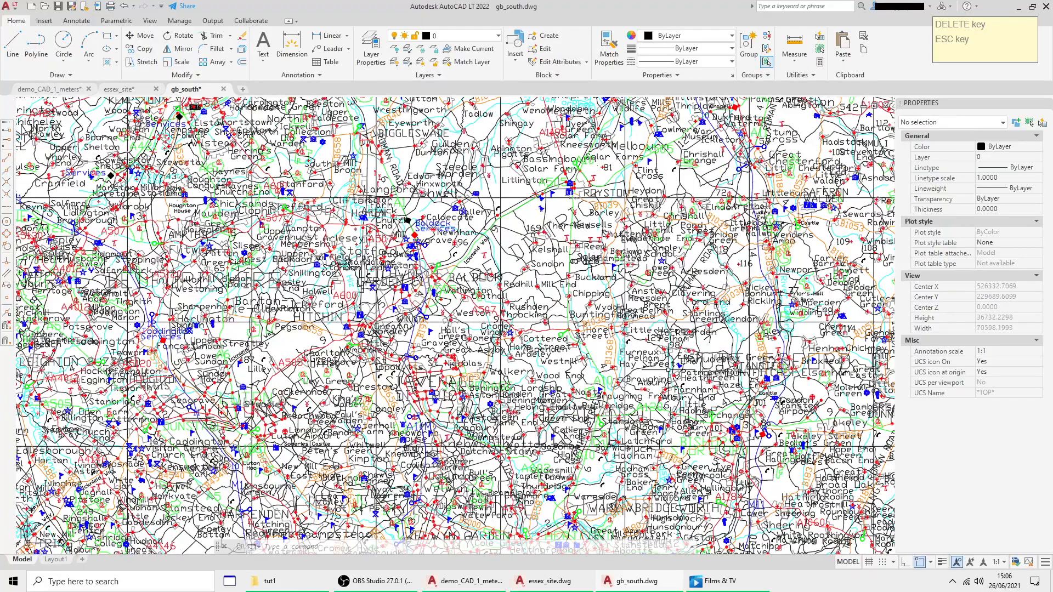
# - Examine the offshore London Array Wind Farm and the coastline from the Thames Estuary down to Kent
pyautogui.scroll(4, 587, 296)
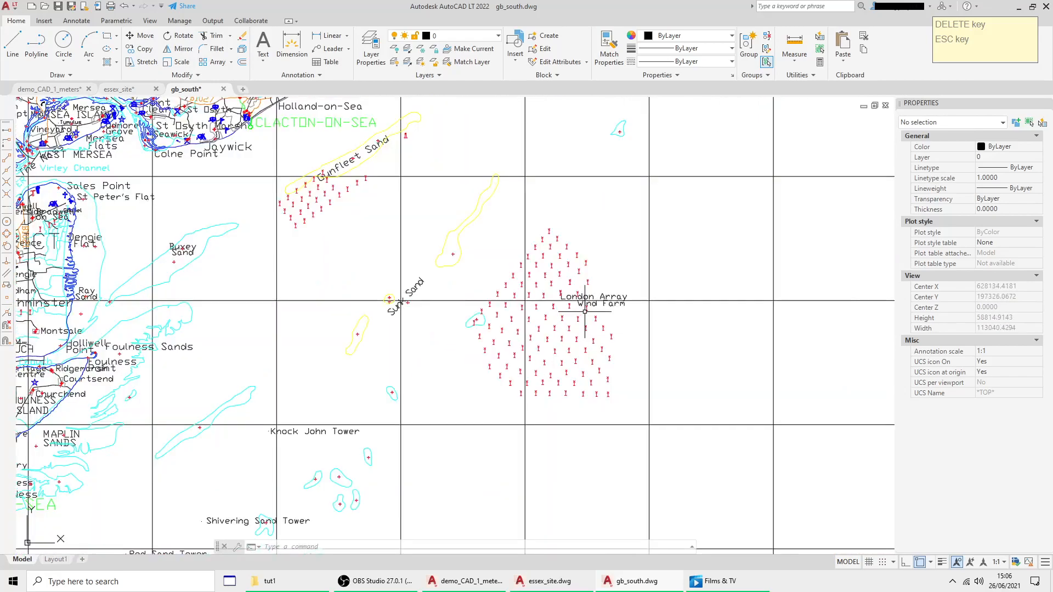
pyautogui.scroll(2, 565, 332)
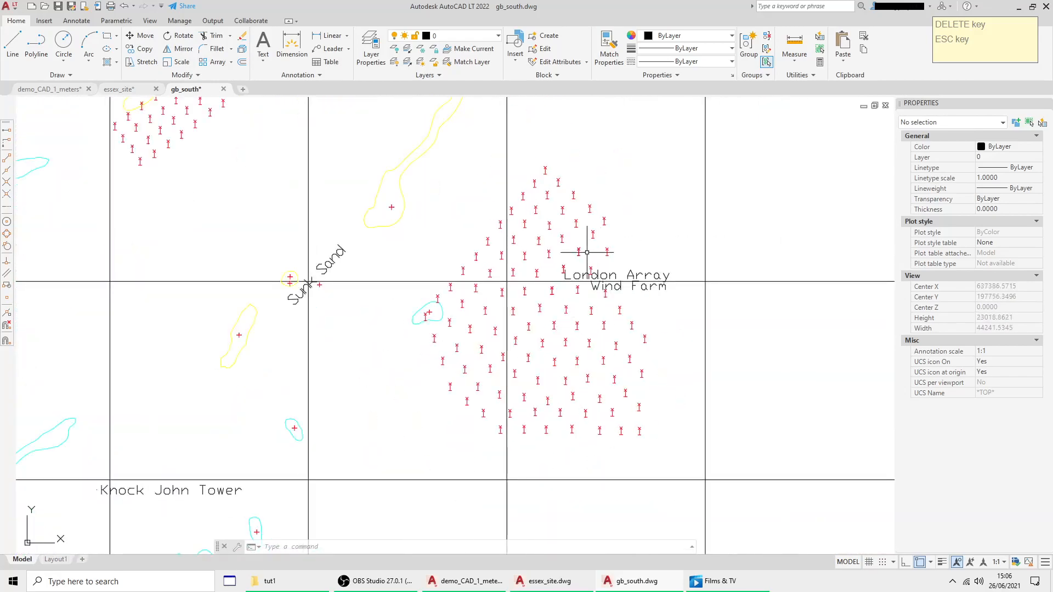
pyautogui.moveTo(394, 163); pyautogui.dragTo(442, 295, button='middle')
pyautogui.moveTo(286, 222); pyautogui.dragTo(387, 284, button='middle')
pyautogui.scroll(-4, 387, 285)
pyautogui.moveTo(704, 199); pyautogui.dragTo(597, 327, button='middle')
pyautogui.moveTo(324, 487); pyautogui.dragTo(552, 226, button='middle')
pyautogui.moveTo(505, 396); pyautogui.dragTo(543, 261, button='middle')
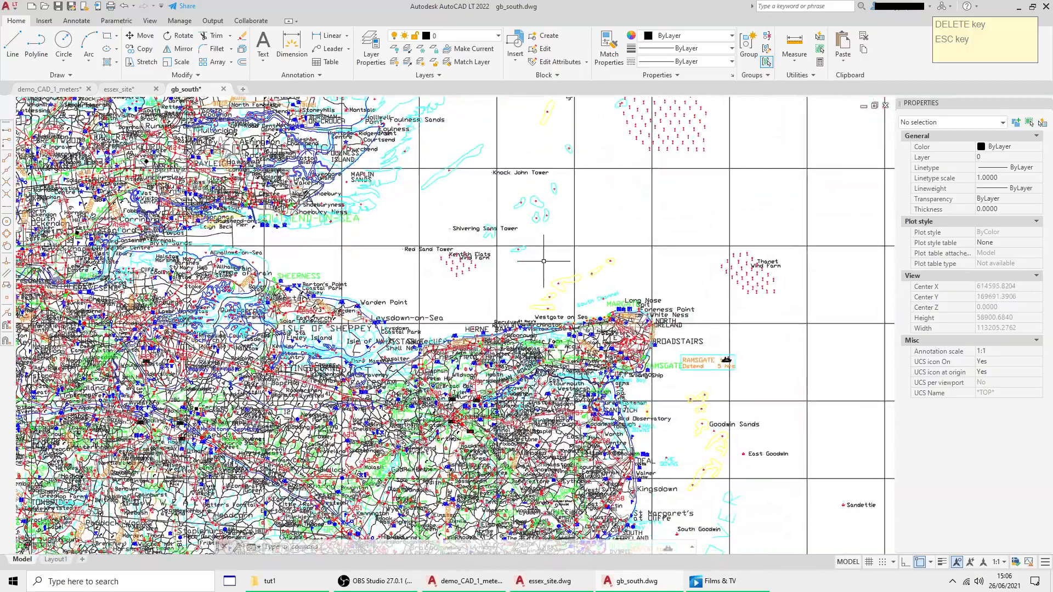
pyautogui.scroll(-4, 786, 370)
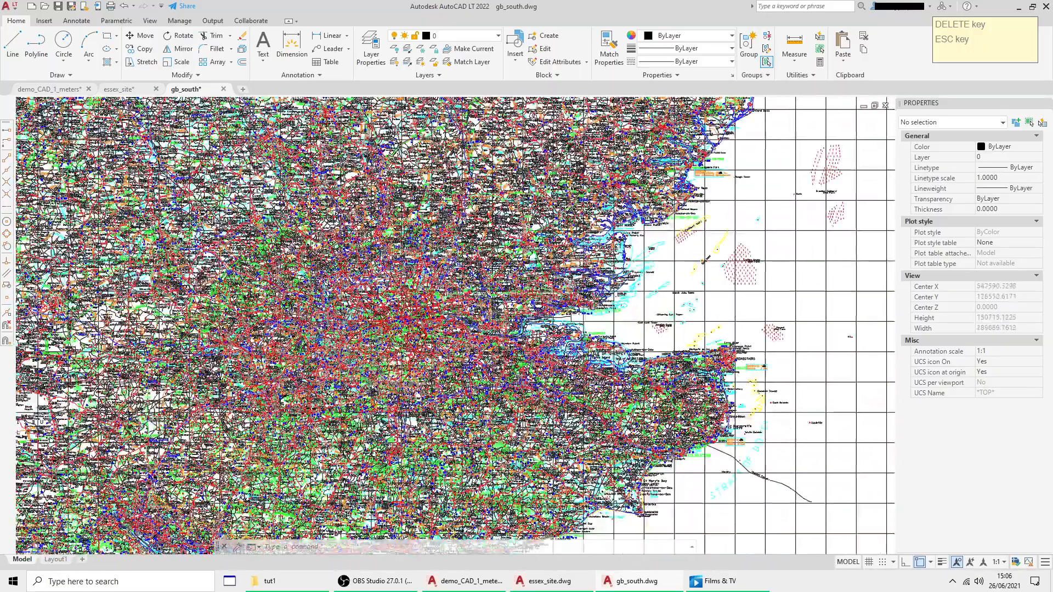
# - Select all Text objects in the entire drawing with Quick Select, using the Select All operator, and delete them
pyautogui.scroll(-6, 545, 357)
pyautogui.moveTo(545, 358); pyautogui.dragTo(544, 388, button='middle')
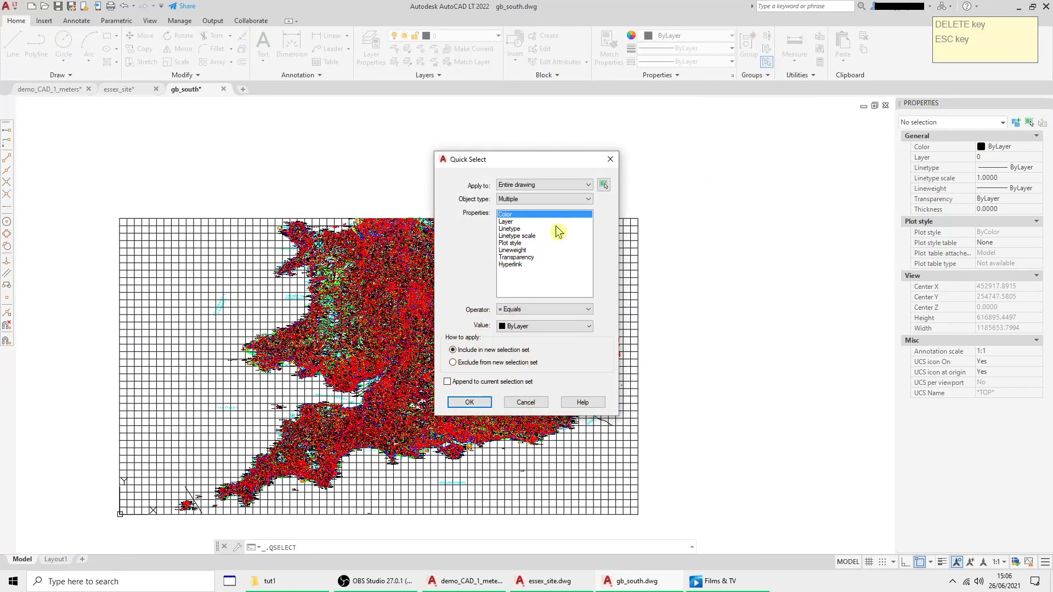
pyautogui.click(544, 199)
pyautogui.click(521, 243)
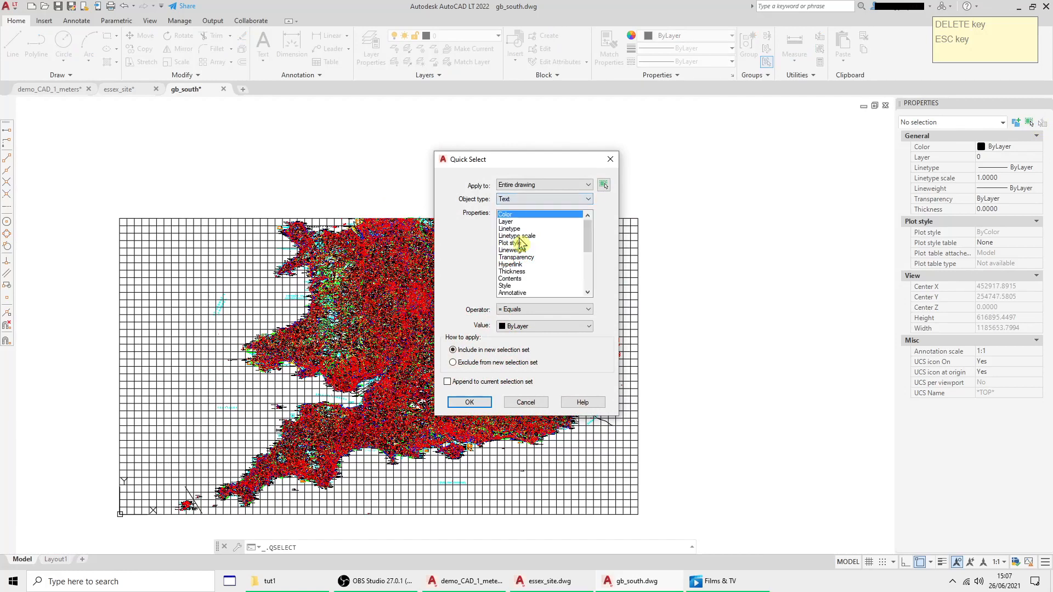
pyautogui.click(525, 309)
pyautogui.click(515, 349)
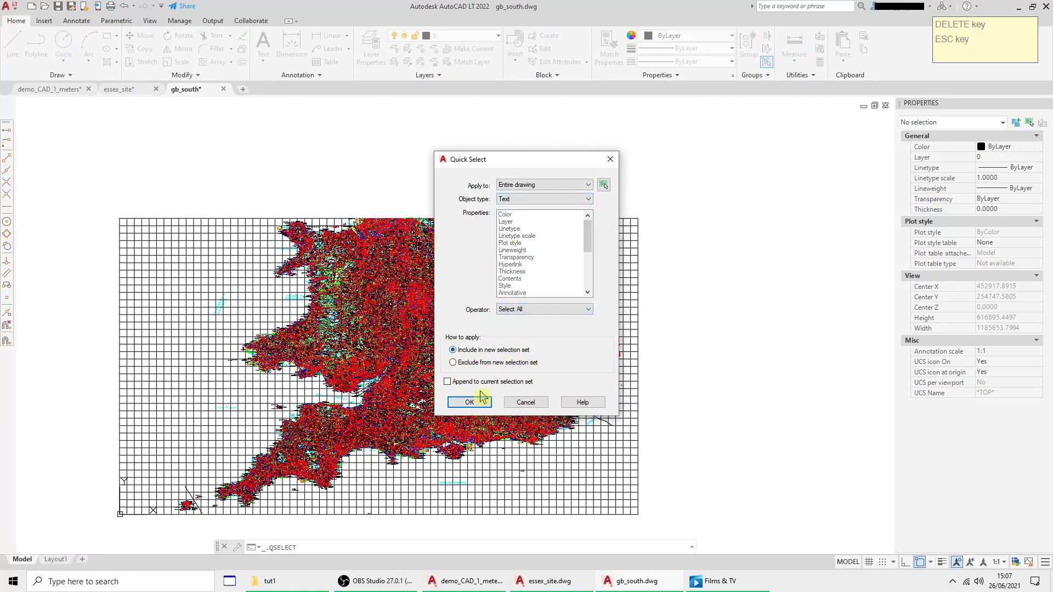
pyautogui.click(477, 401)
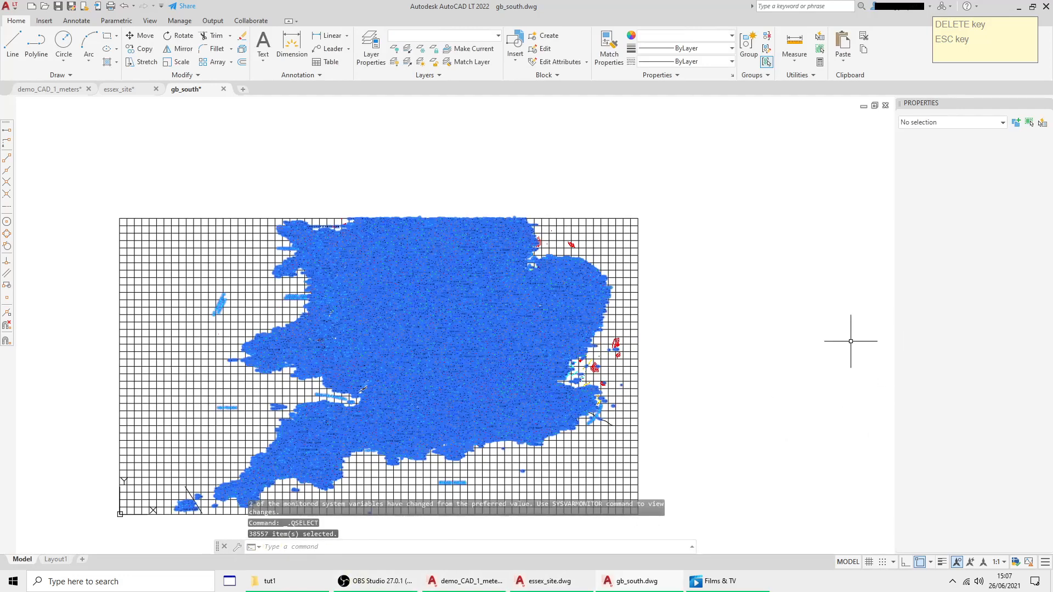
pyautogui.press('Delete')
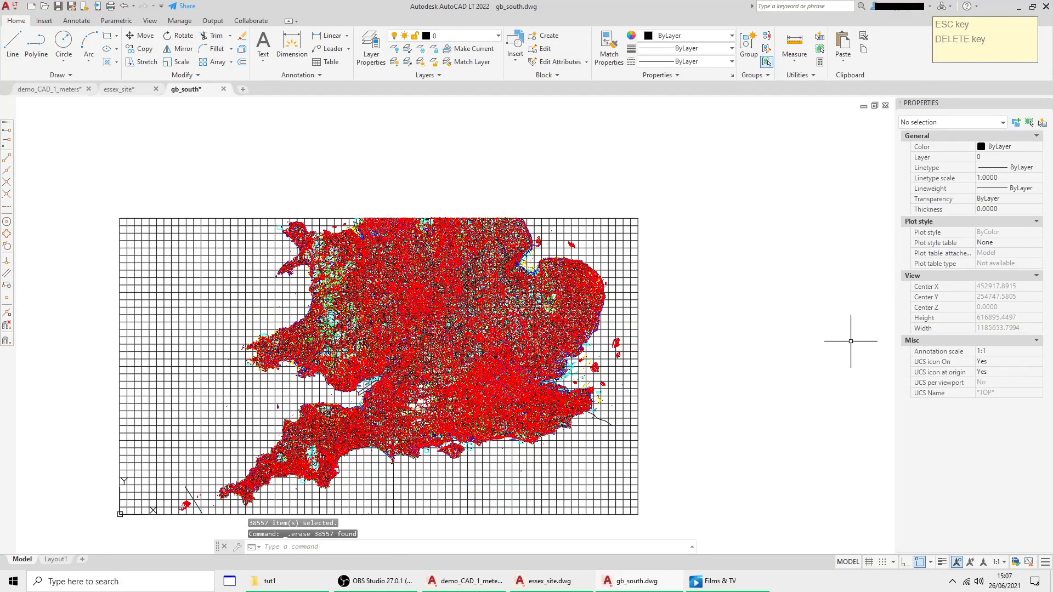
pyautogui.scroll(8, 535, 357)
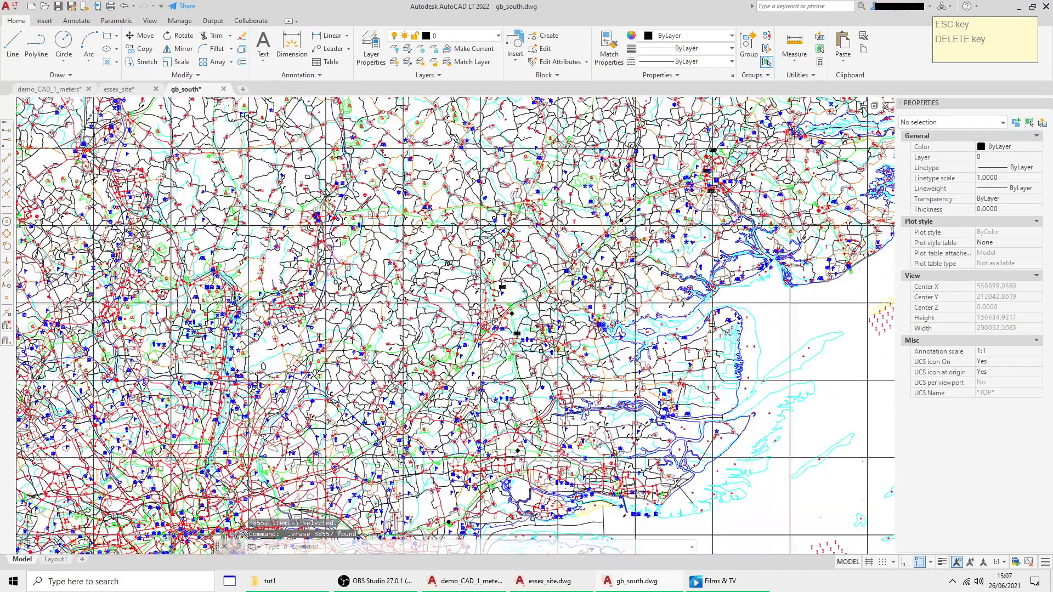
pyautogui.scroll(-2, 785, 247)
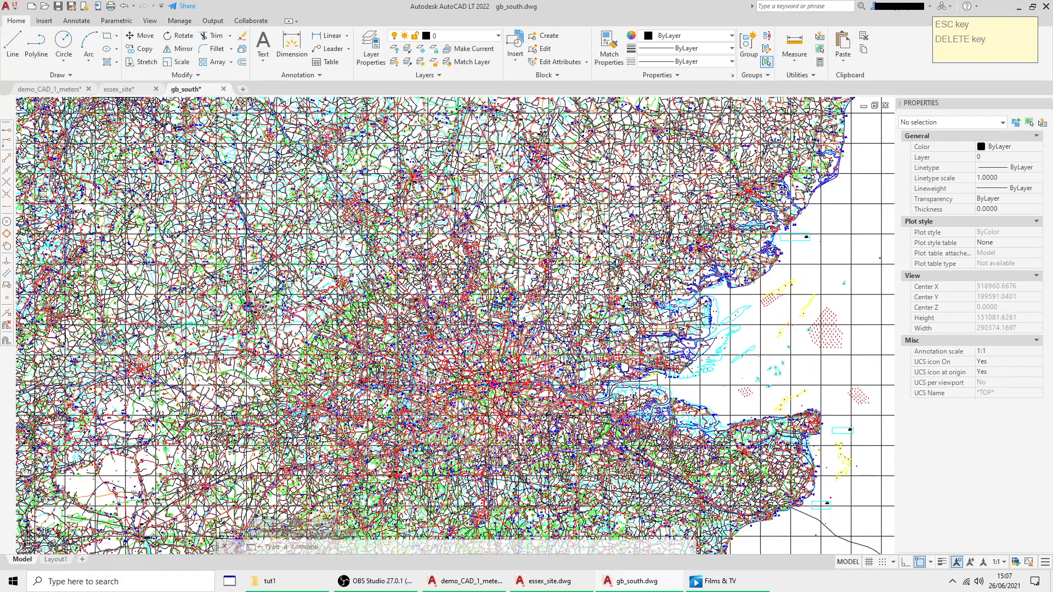
# - In essex_site.dwg, copy the entire survey to the clipboard with base point 0,0
pyautogui.click(119, 88)
pyautogui.scroll(-5, 217, 162)
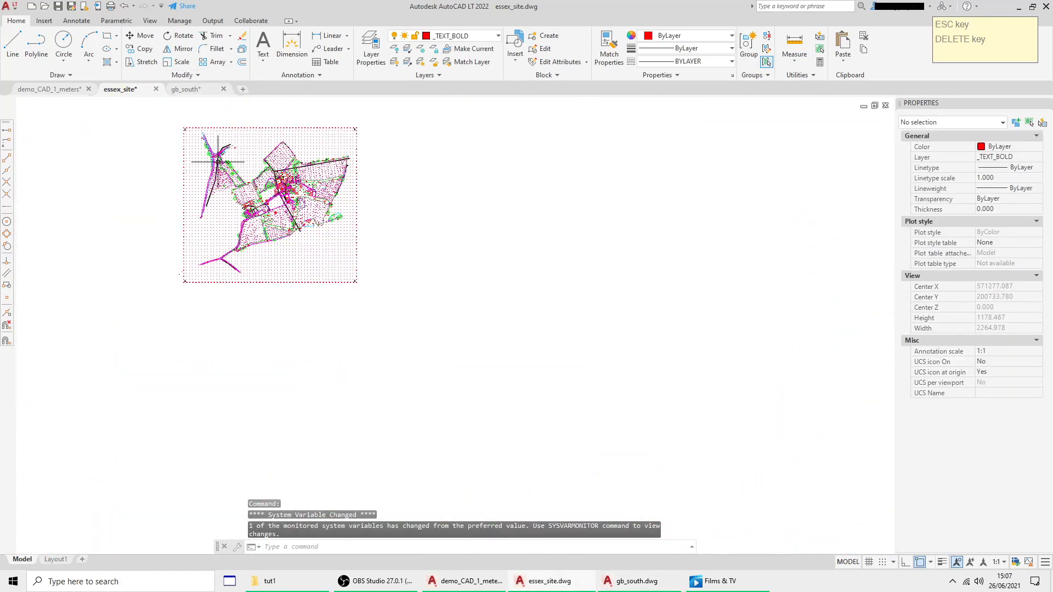
pyautogui.moveTo(218, 162); pyautogui.dragTo(290, 222, button='middle')
pyautogui.click(223, 153)
pyautogui.click(483, 368)
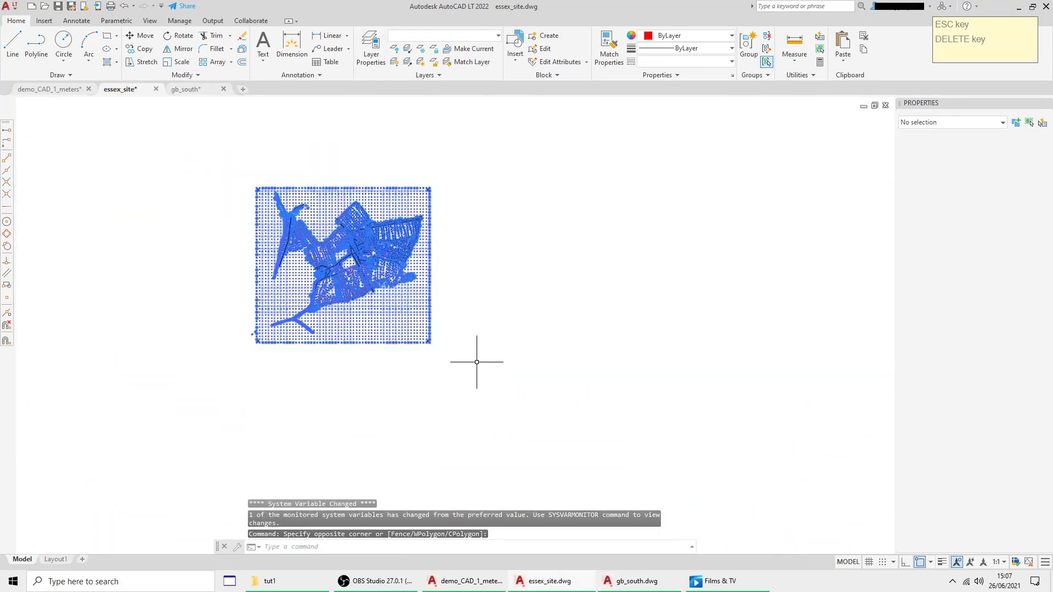
pyautogui.rightClick(391, 238)
pyautogui.moveTo(426, 274)
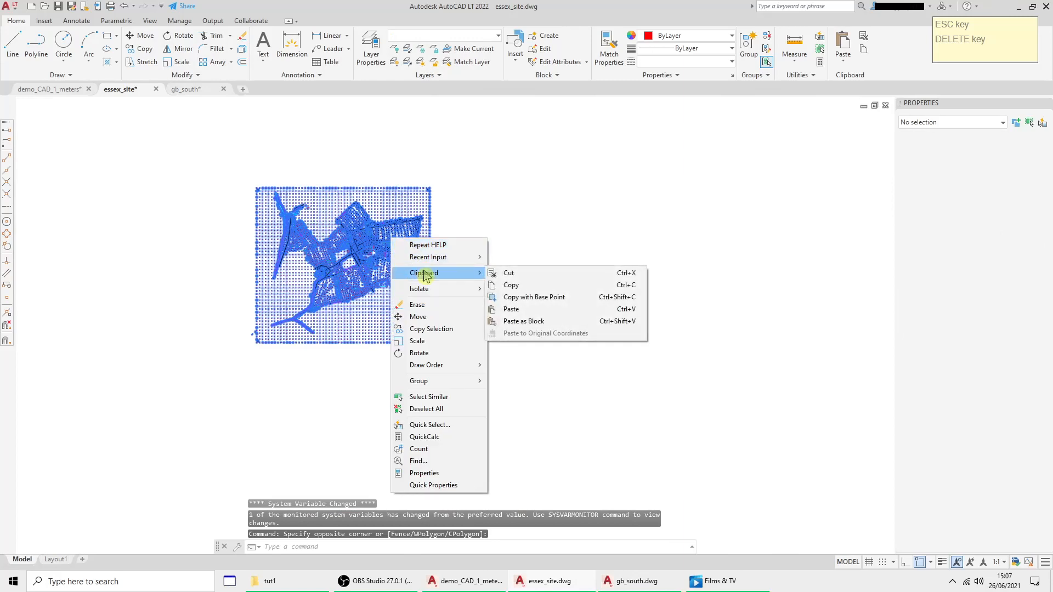
pyautogui.click(549, 296)
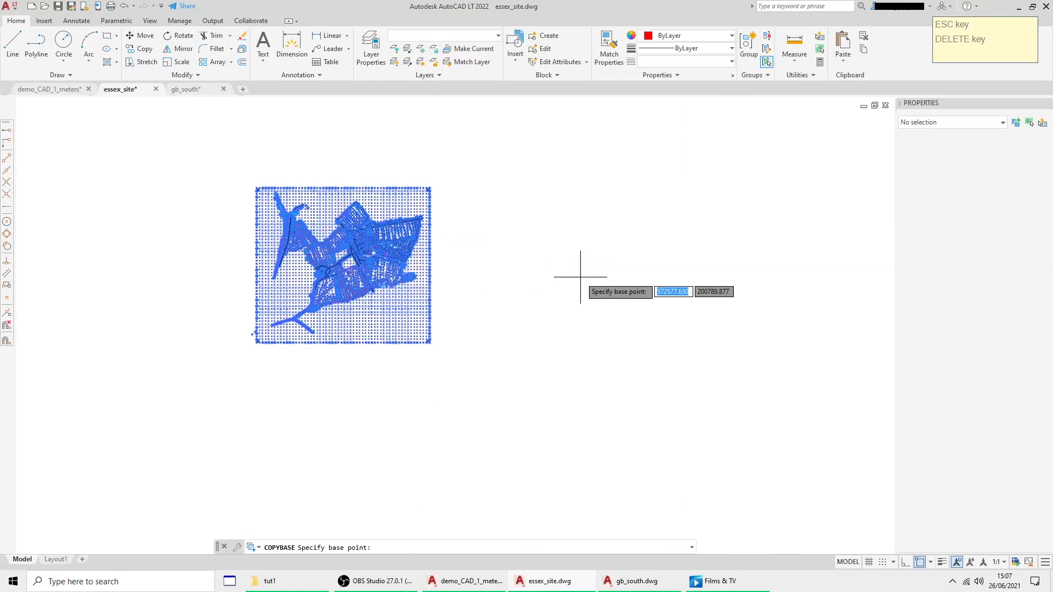
pyautogui.write('0,0')
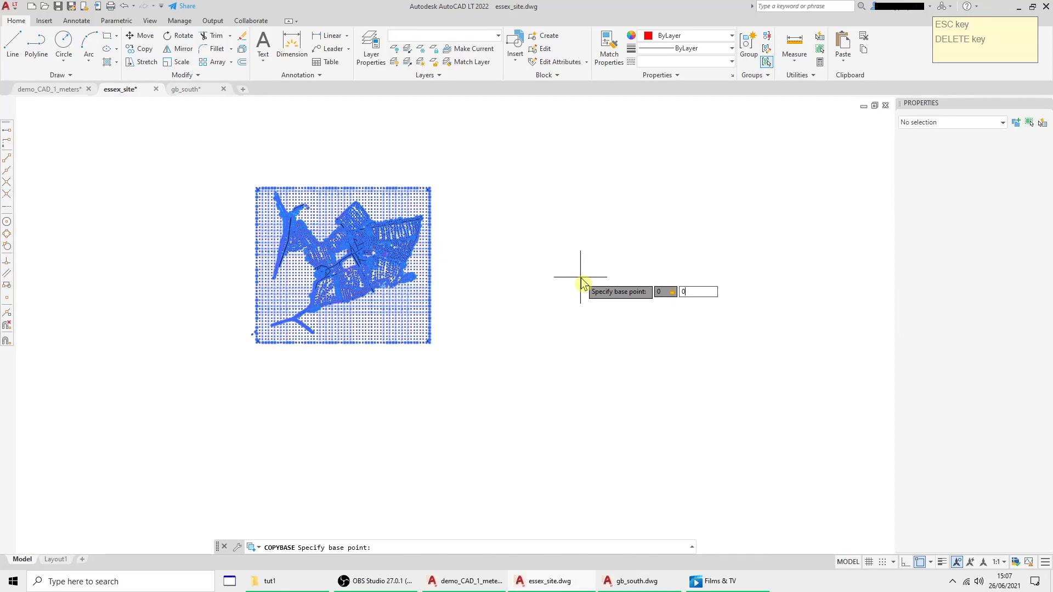
pyautogui.press('Return')
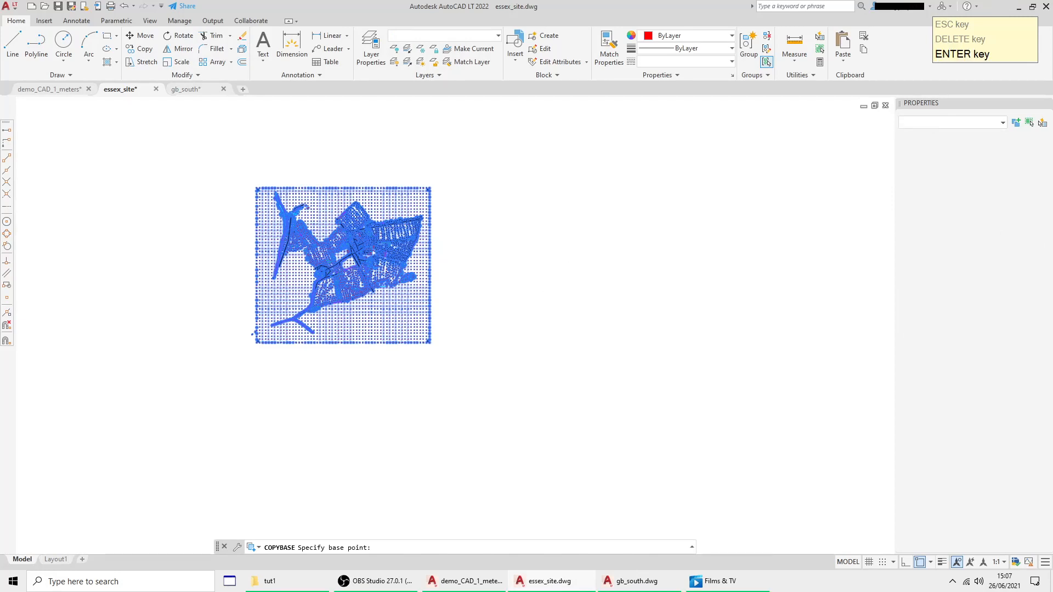
# - Paste the copied survey into gb_south.dwg as a block with its insertion point at 0,0
pyautogui.click(185, 90)
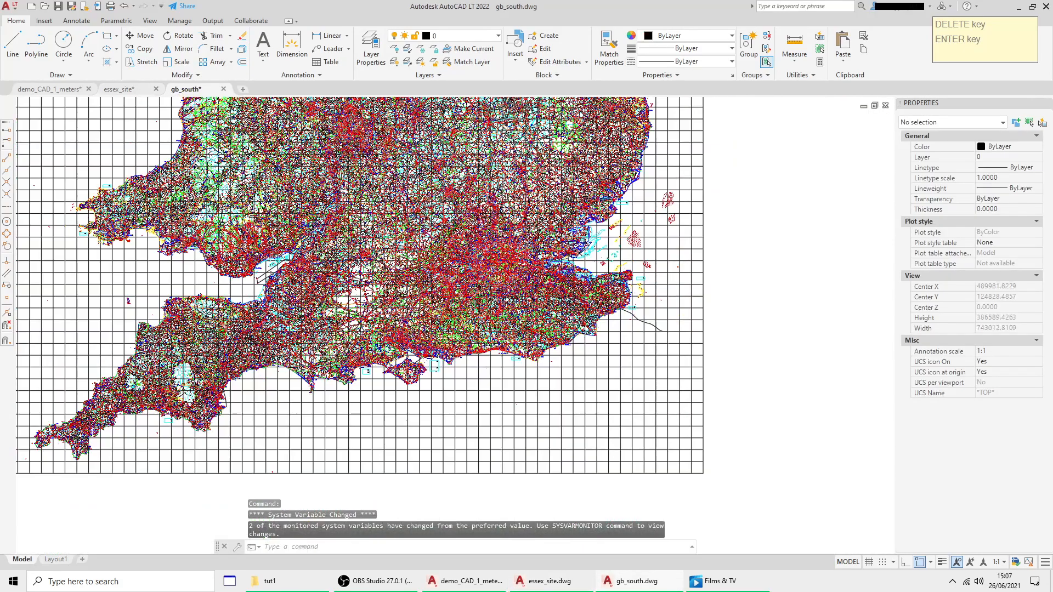
pyautogui.scroll(-2, 733, 146)
pyautogui.rightClick(733, 147)
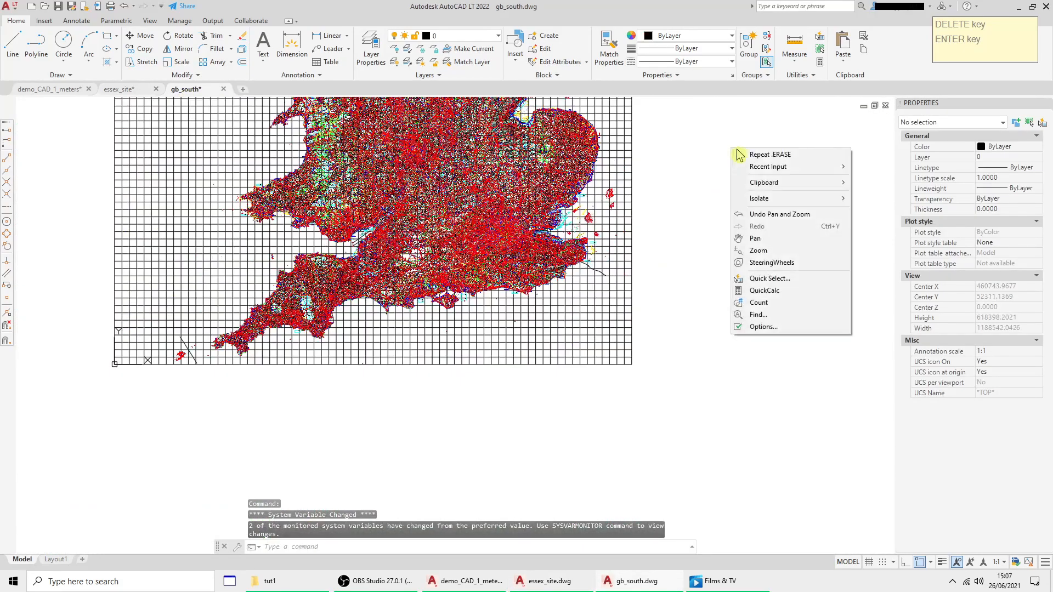
pyautogui.moveTo(777, 189)
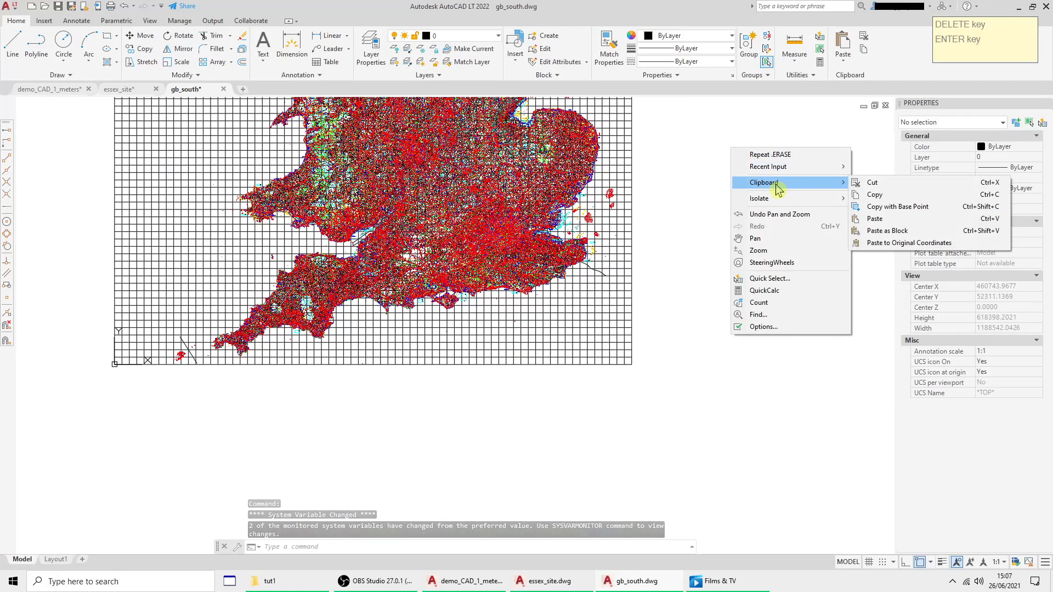
pyautogui.click(886, 230)
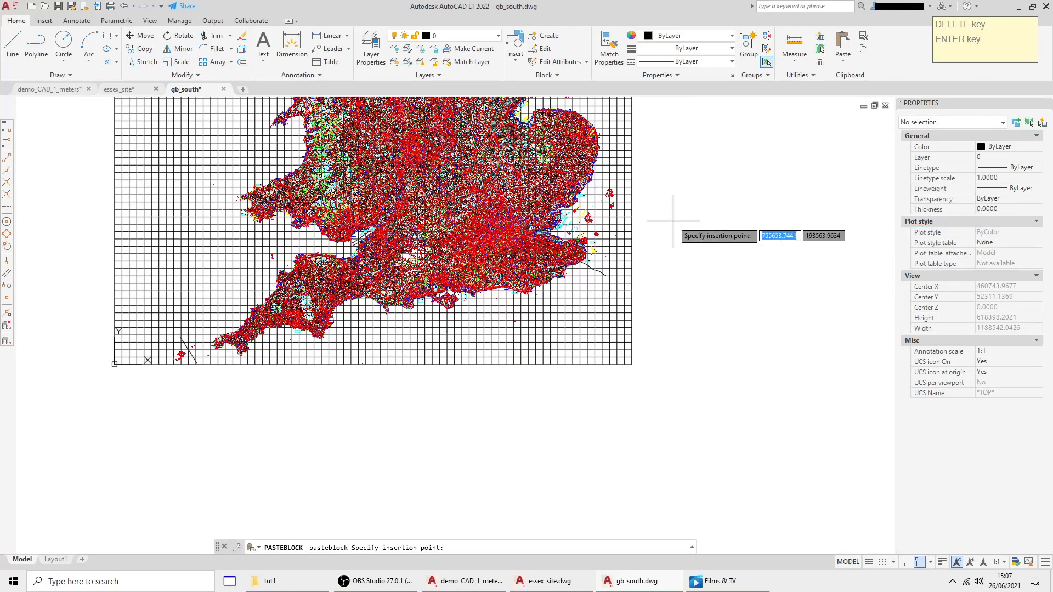
pyautogui.write('0')
pyautogui.press('Tab')
pyautogui.write('0')
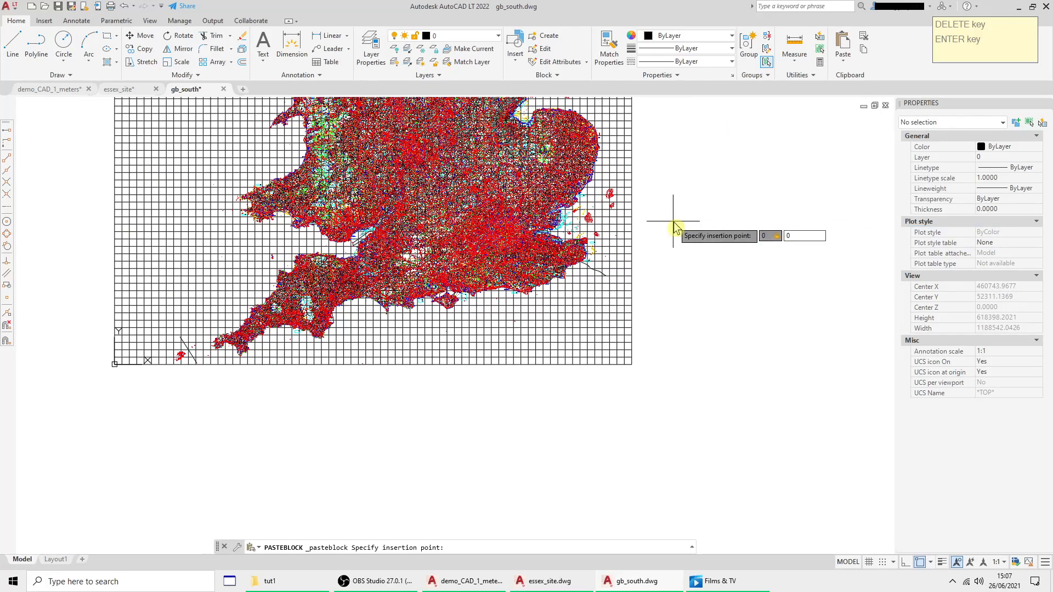
pyautogui.press('Return')
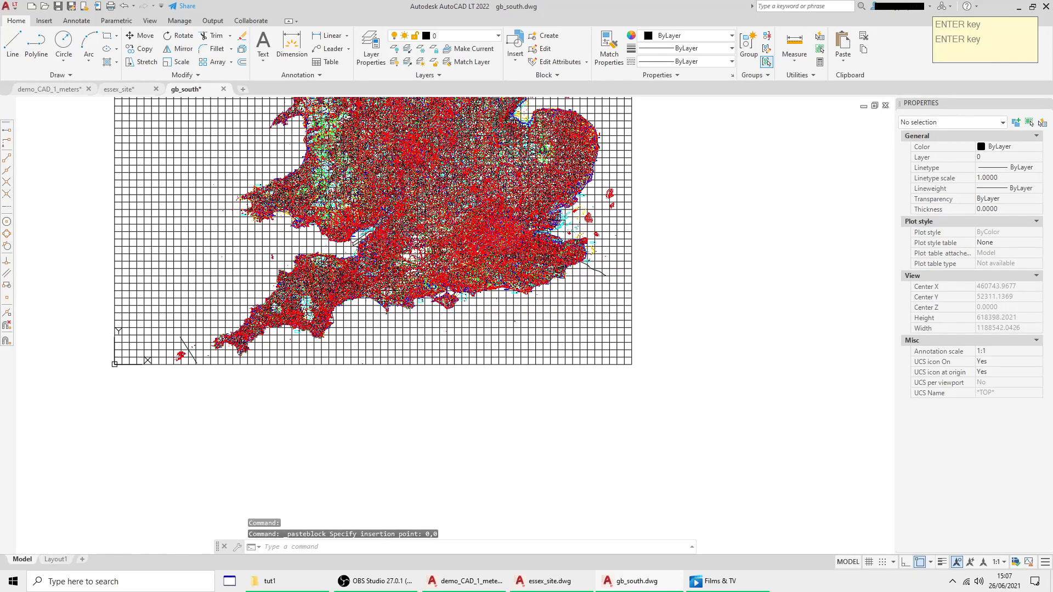
# - Locate the pasted survey block on the Essex part of the map and examine its position among the surrounding roads
pyautogui.scroll(8, 553, 234)
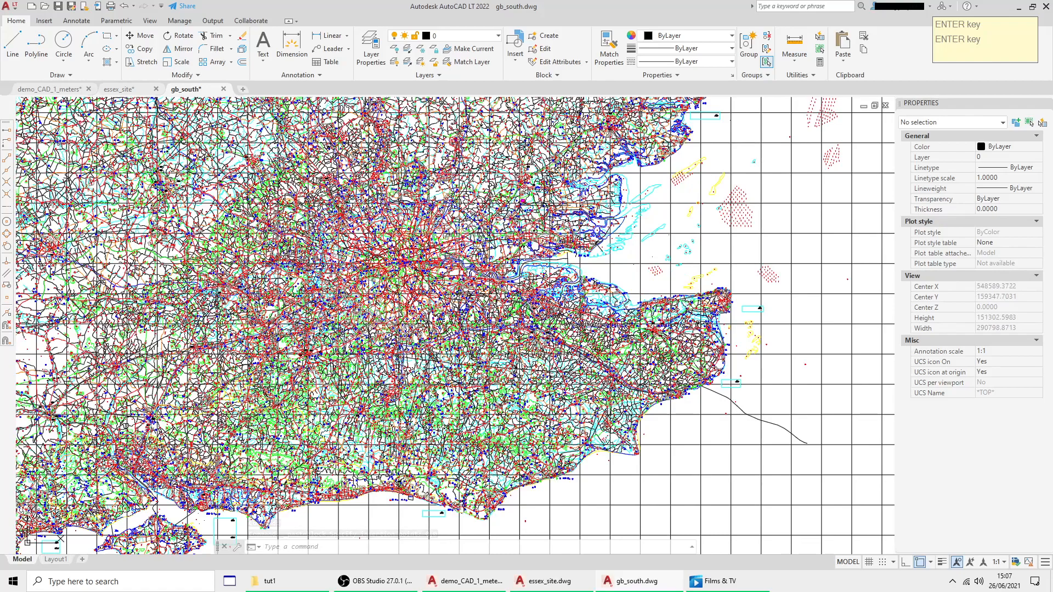
pyautogui.scroll(8, 508, 195)
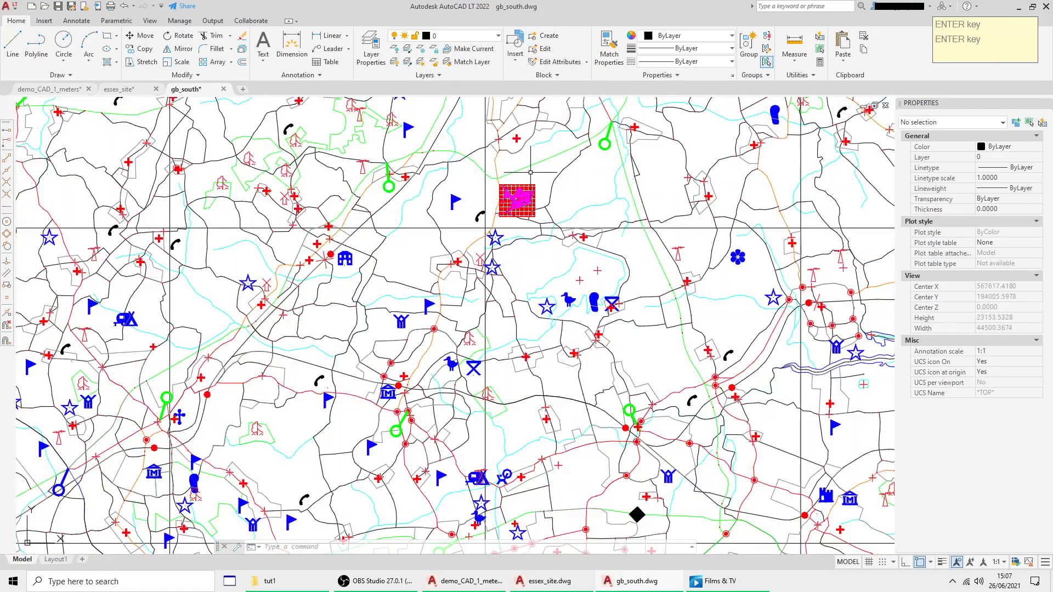
pyautogui.moveTo(533, 179); pyautogui.dragTo(564, 192, button='middle')
pyautogui.scroll(6, 548, 212)
pyautogui.scroll(-8, 523, 258)
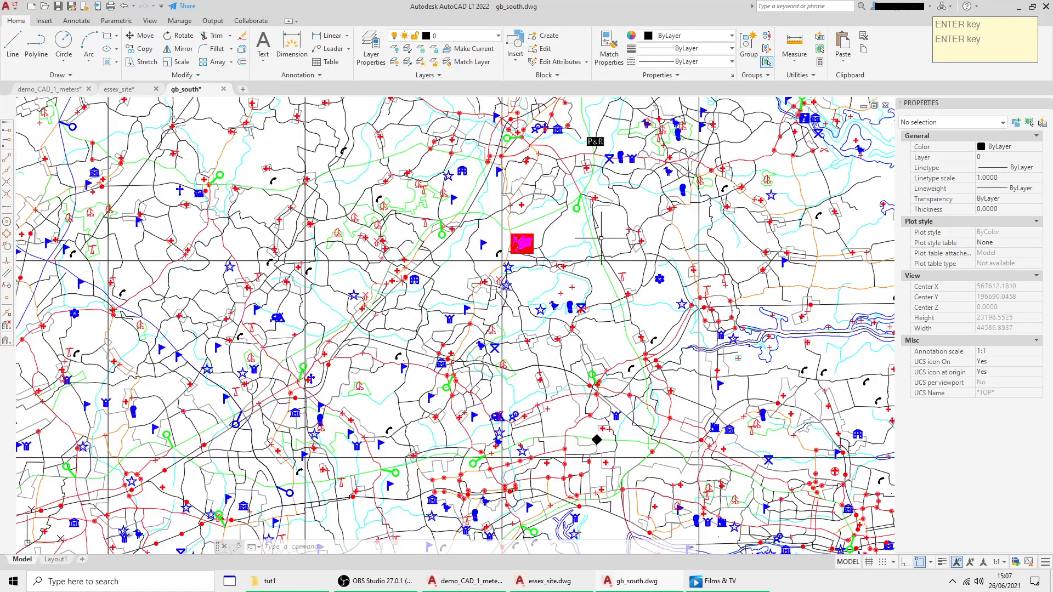
pyautogui.scroll(12, 523, 257)
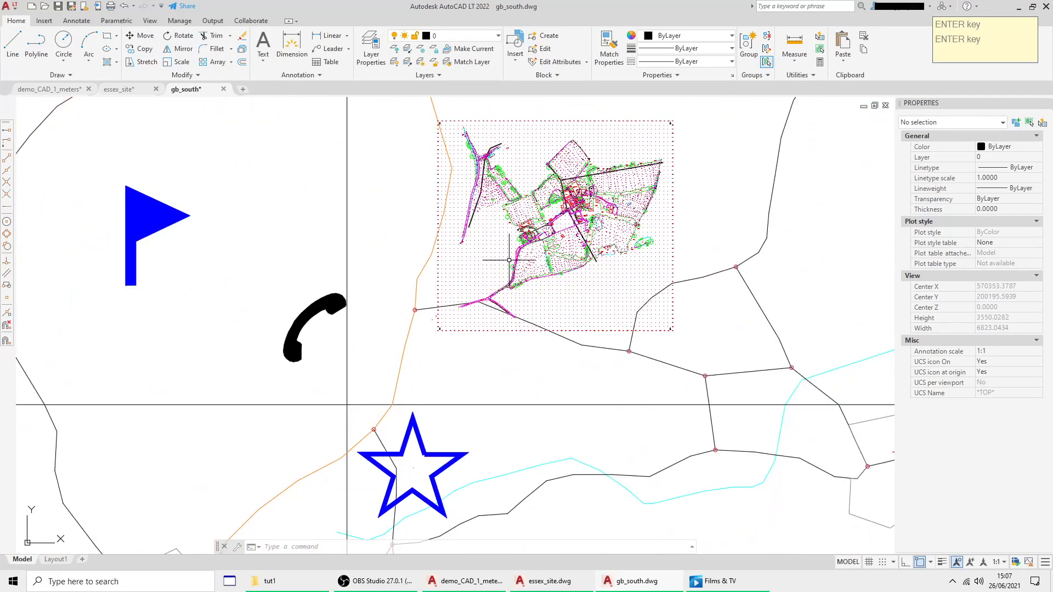
pyautogui.moveTo(509, 256); pyautogui.dragTo(513, 322, button='middle')
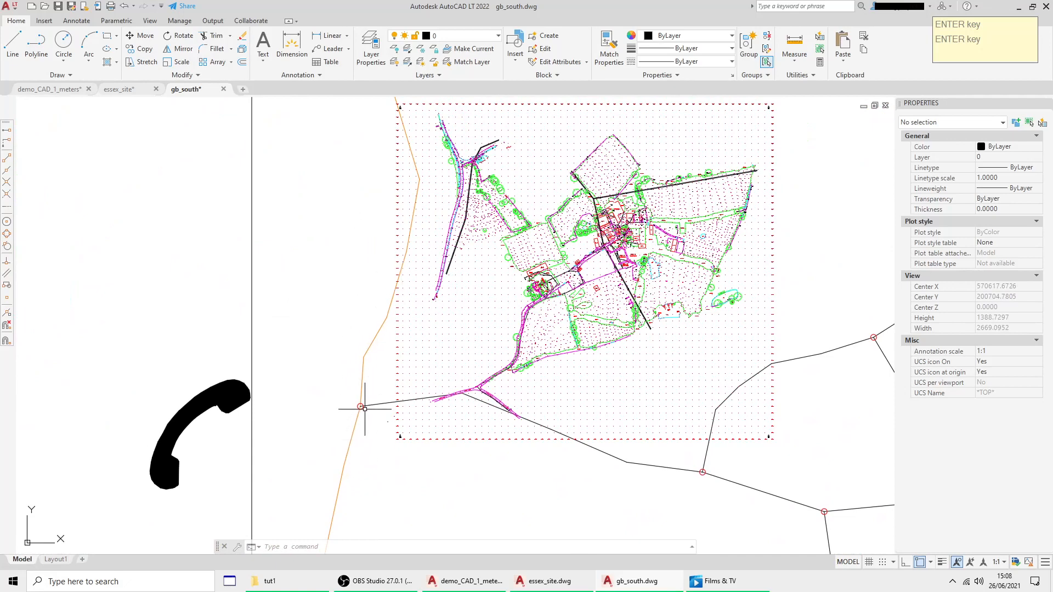
# - Compare the survey's roads with the map's road lines and select the map road polyline crossing the survey's southwest corner
pyautogui.scroll(-2, 362, 406)
pyautogui.scroll(-2, 363, 406)
pyautogui.scroll(4, 364, 376)
pyautogui.scroll(-1, 406, 357)
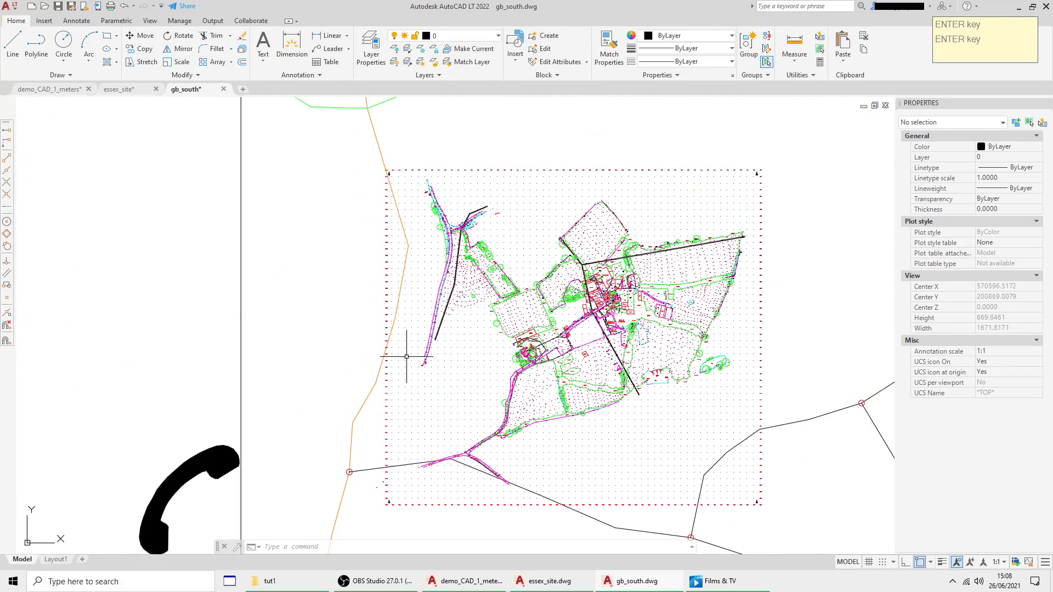
pyautogui.scroll(2, 466, 475)
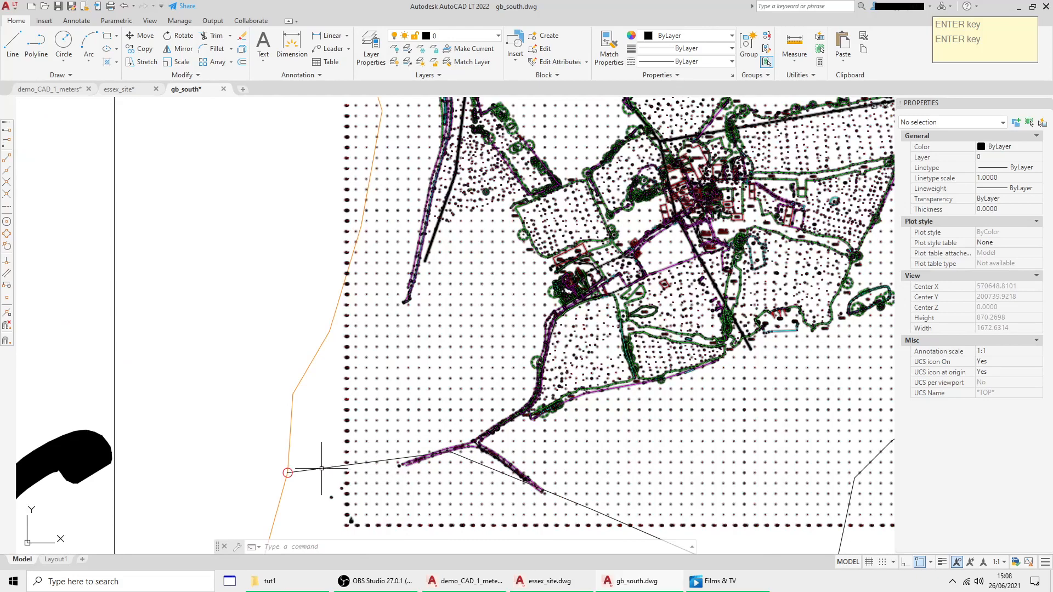
pyautogui.click(293, 471)
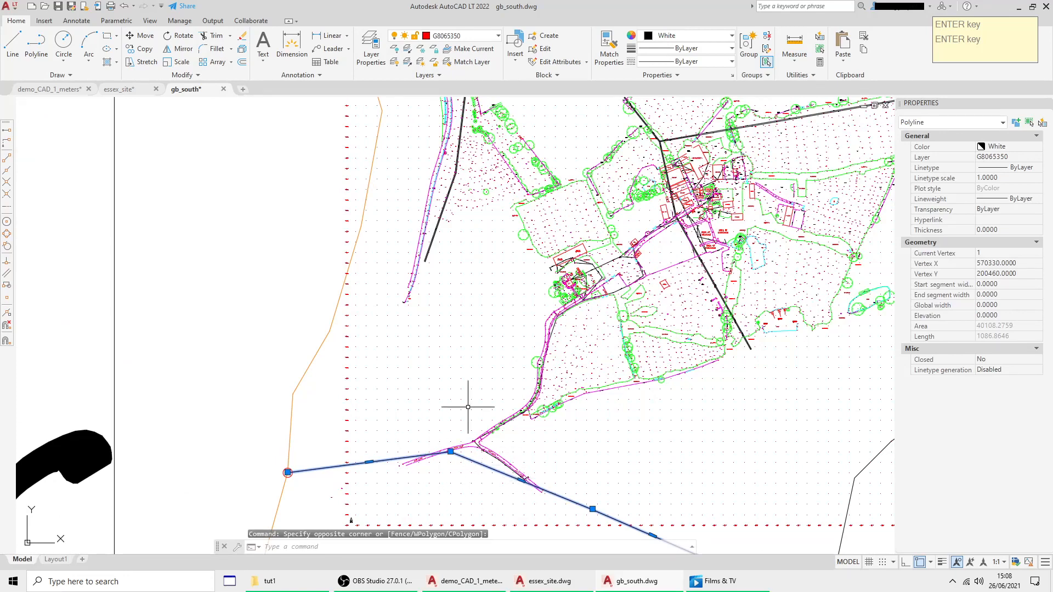
pyautogui.moveTo(379, 234); pyautogui.dragTo(353, 377, button='middle')
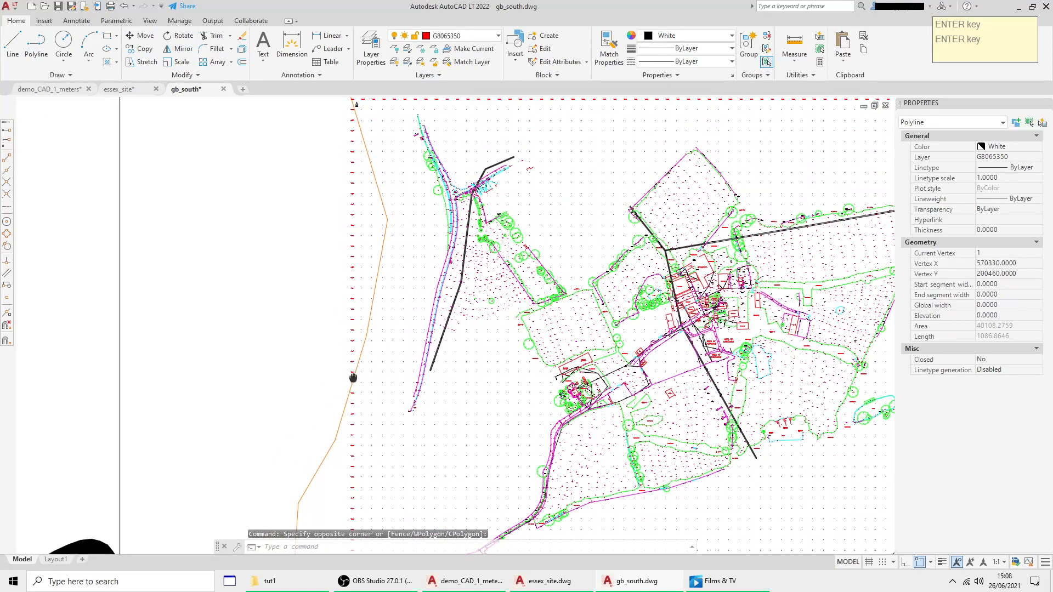
# - Add the map road polyline along the survey's west side to the selection and compare both selected roads with the survey
pyautogui.click(328, 455)
pyautogui.click(322, 457)
pyautogui.click(196, 293)
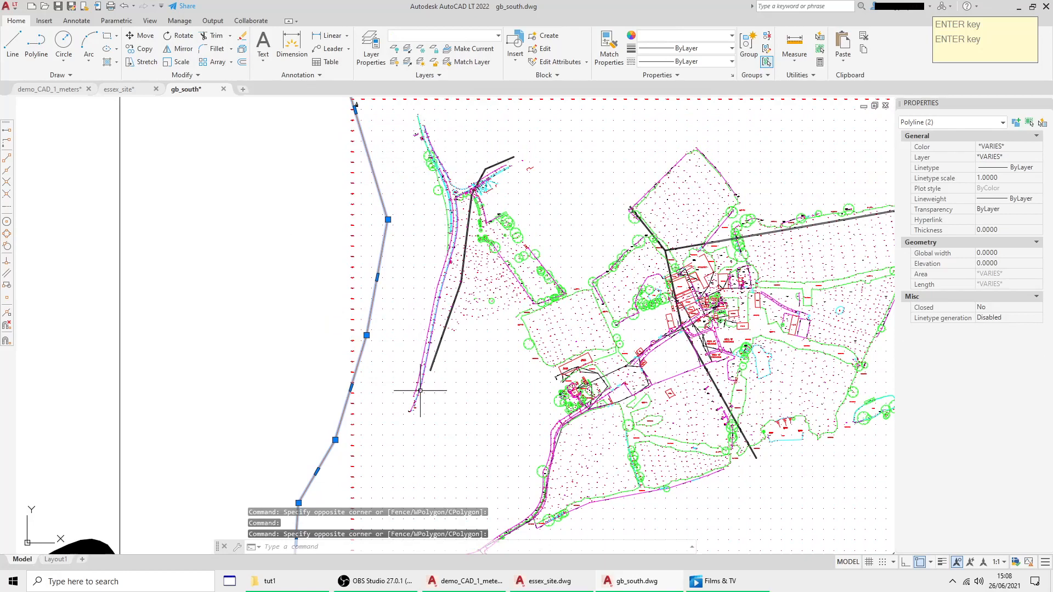
pyautogui.scroll(-3, 452, 278)
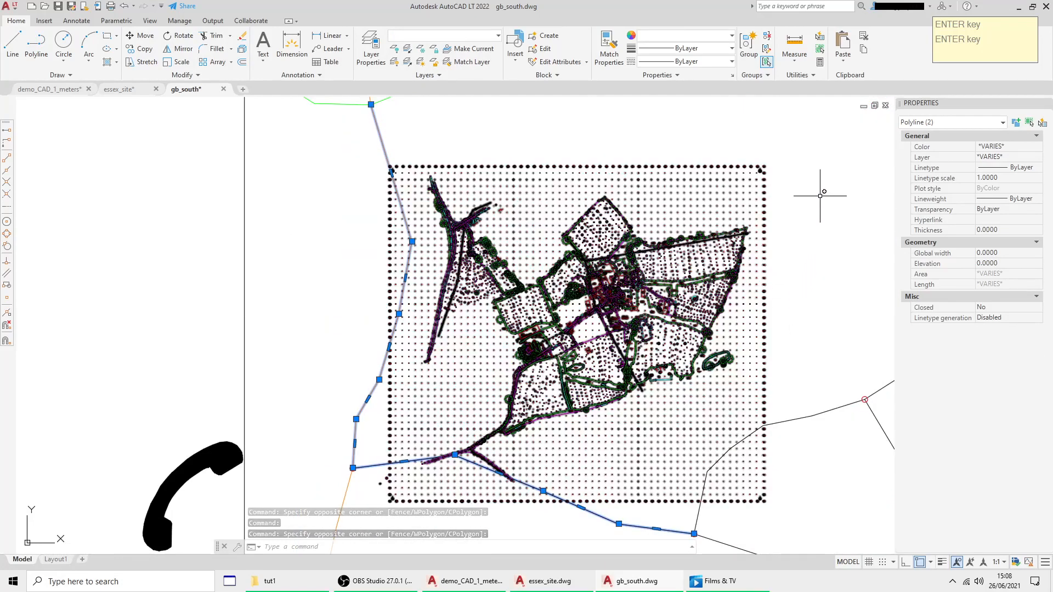
pyautogui.moveTo(861, 269); pyautogui.dragTo(760, 262, button='middle')
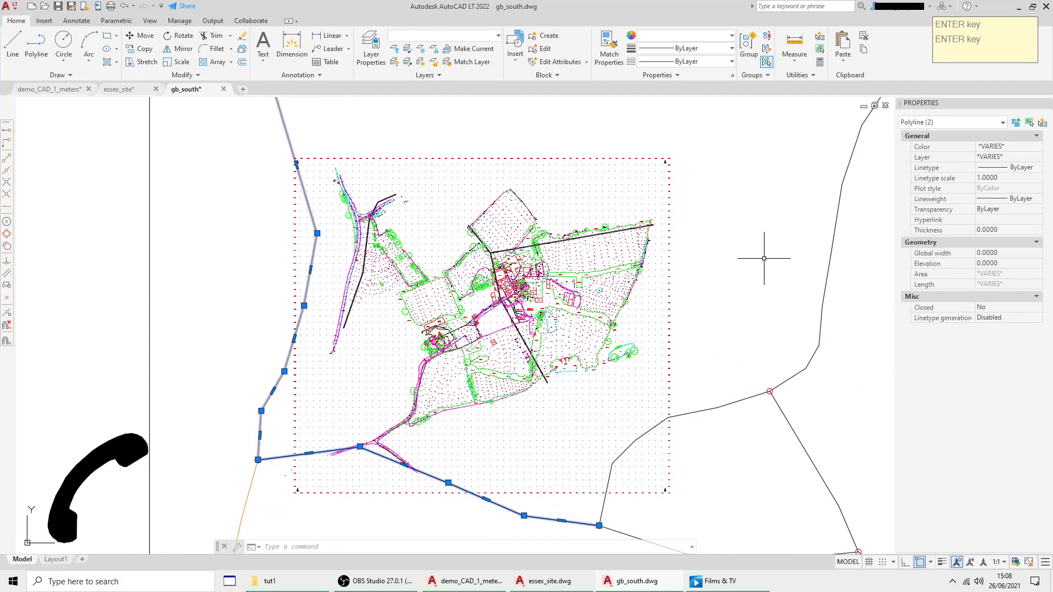
# - Examine where the pasted survey sits on the map of southern Britain and relative to the map's 0,0 origin
pyautogui.scroll(-10, 738, 264)
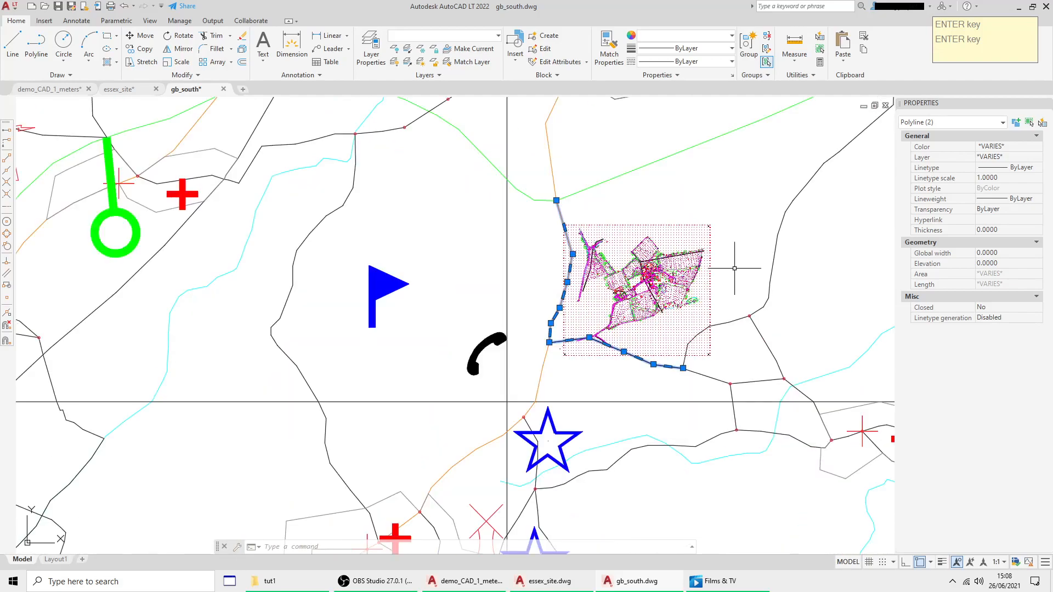
pyautogui.scroll(-8, 733, 268)
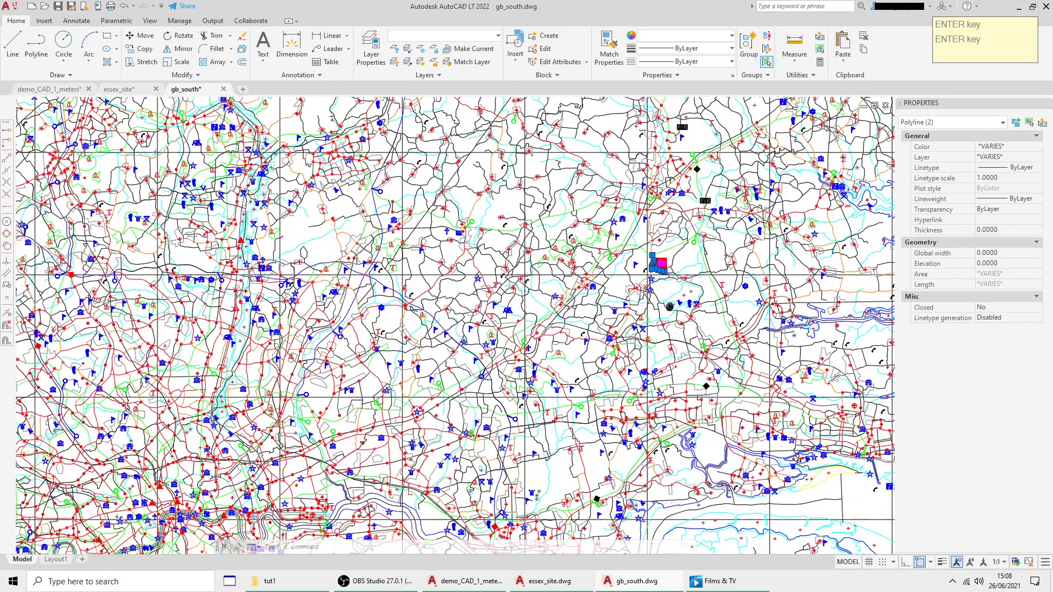
pyautogui.scroll(-4, 616, 299)
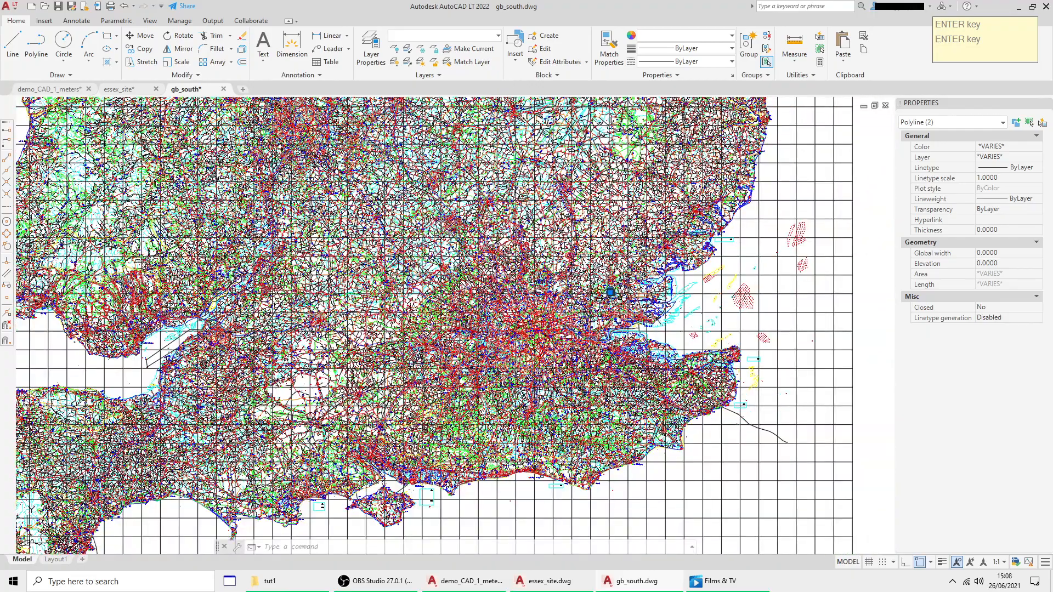
pyautogui.scroll(-10, 603, 280)
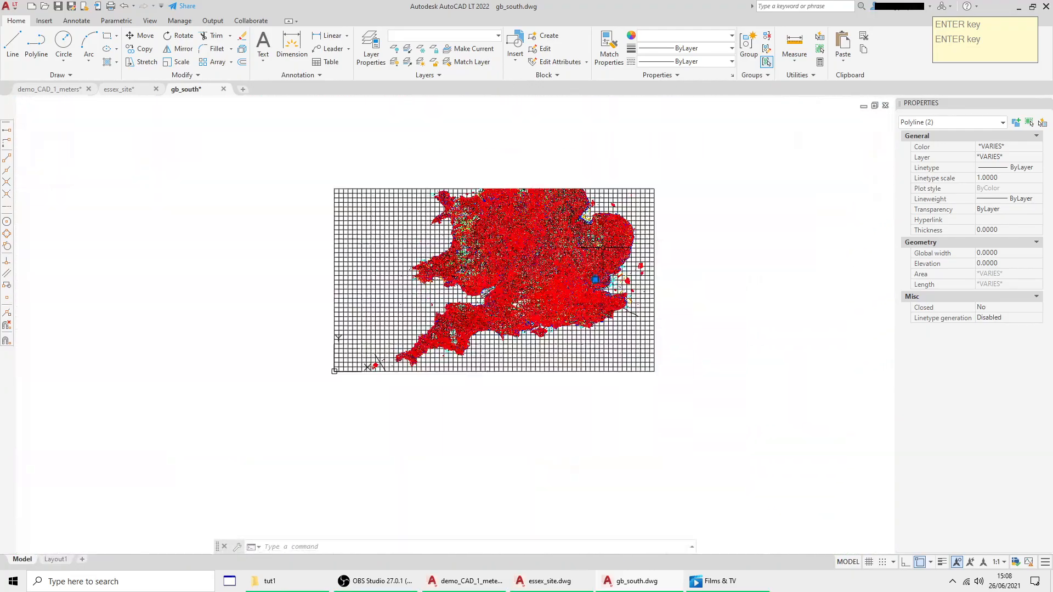
pyautogui.scroll(2, 548, 238)
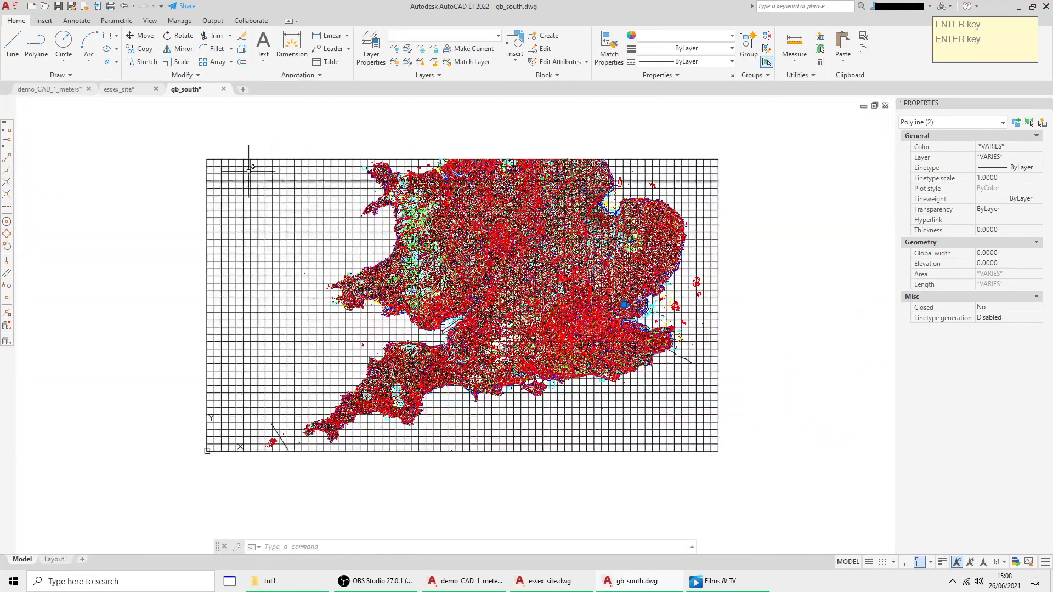
pyautogui.scroll(3, 198, 479)
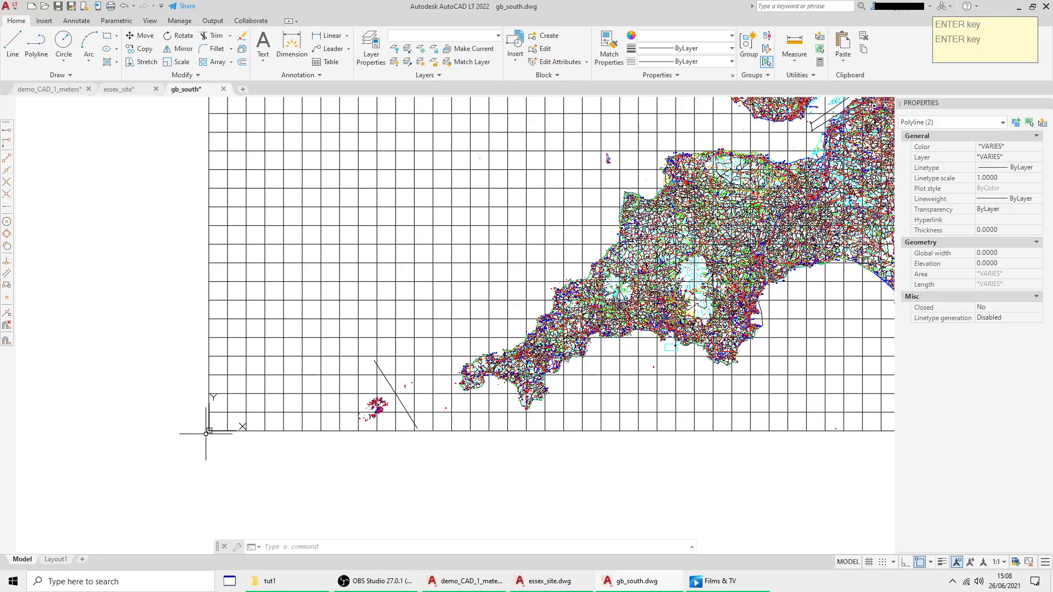
pyautogui.scroll(-3, 297, 446)
pyautogui.moveTo(466, 369); pyautogui.dragTo(415, 329, button='middle')
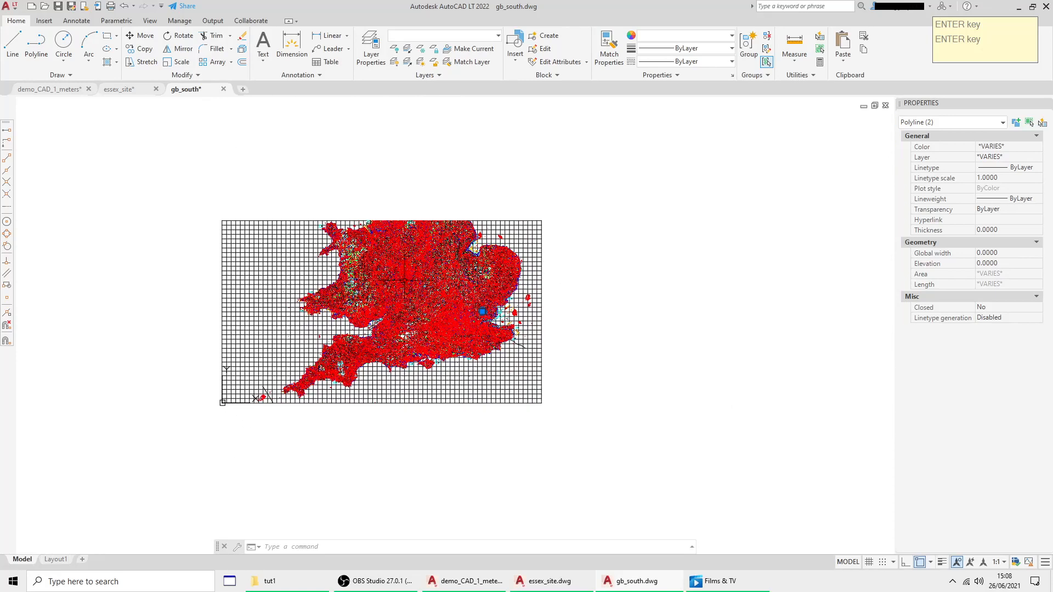
# - Close the gb_south.dwg and essex_site.dwg drawings, leaving only demo_CAD_1_meters.dwg open
pyautogui.click(223, 90)
pyautogui.click(530, 312)
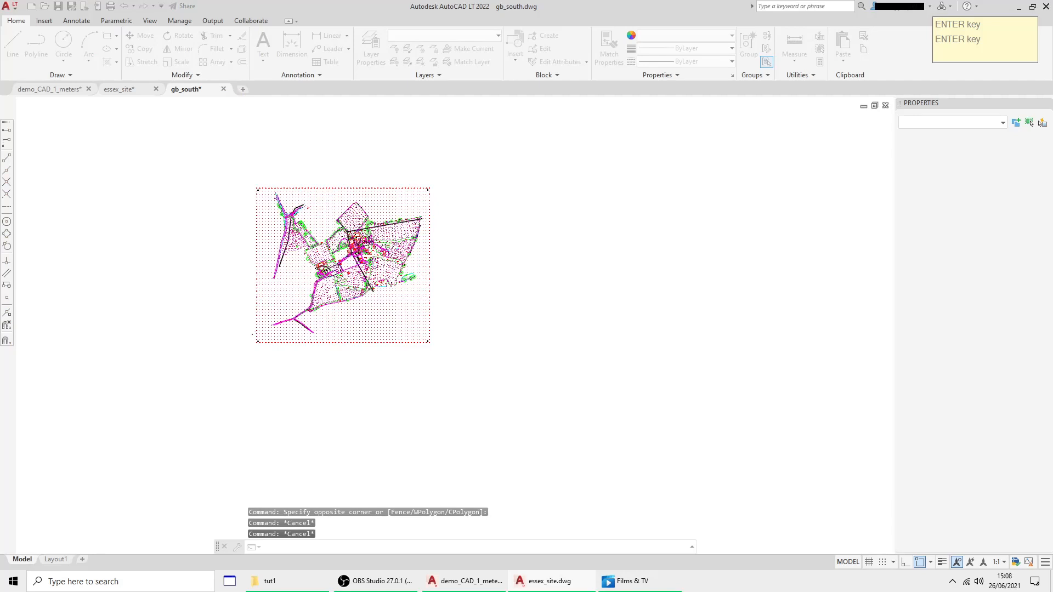
pyautogui.click(156, 89)
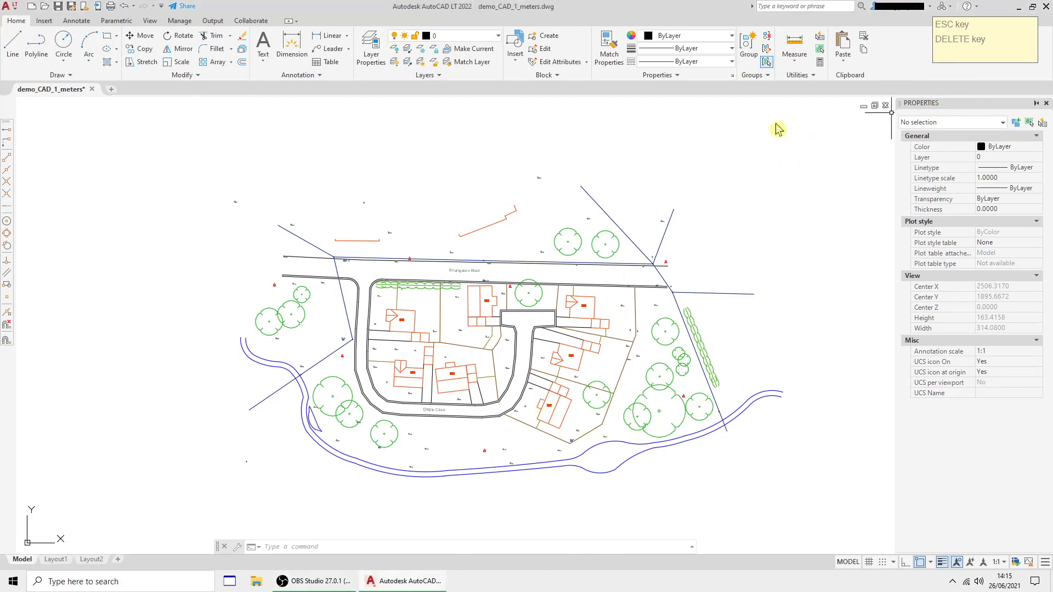
# - Float the Properties palette and dock it again beside the drawing area after toggling its display off and on
pyautogui.moveTo(776, 124); pyautogui.dragTo(696, 165)
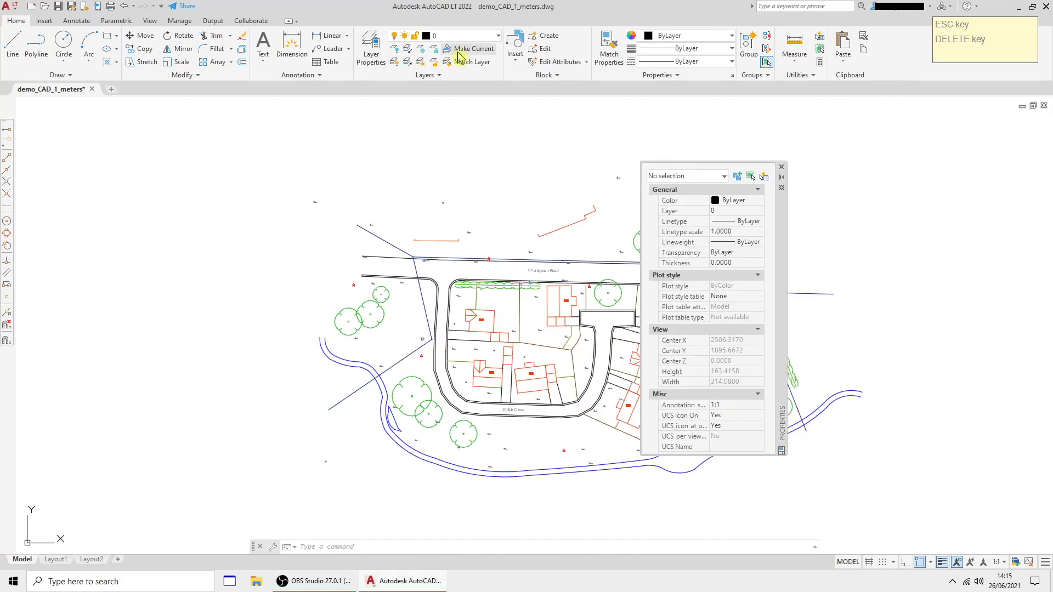
pyautogui.click(152, 22)
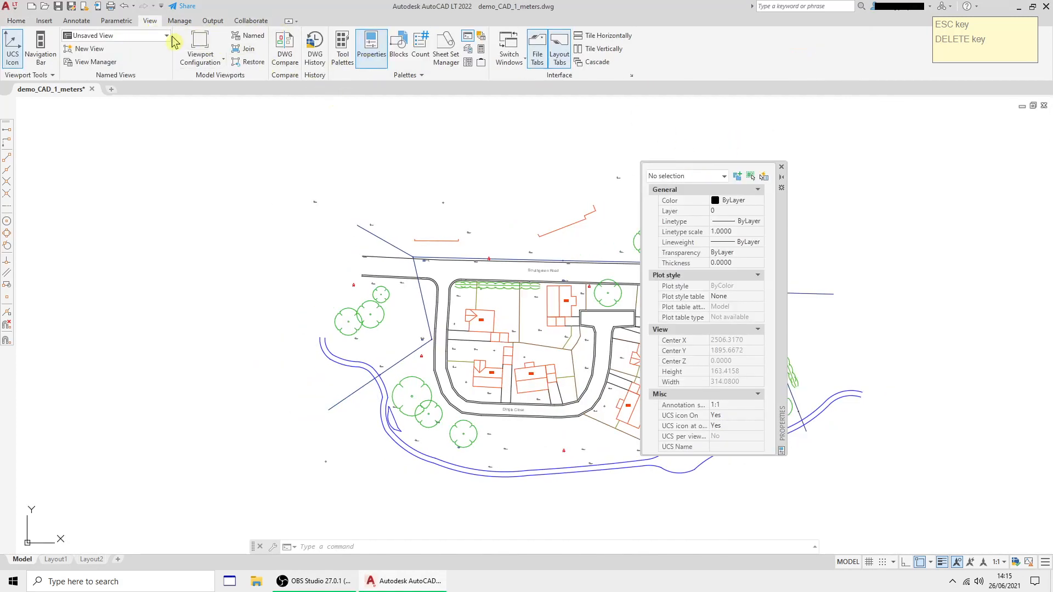
pyautogui.click(376, 54)
pyautogui.click(377, 55)
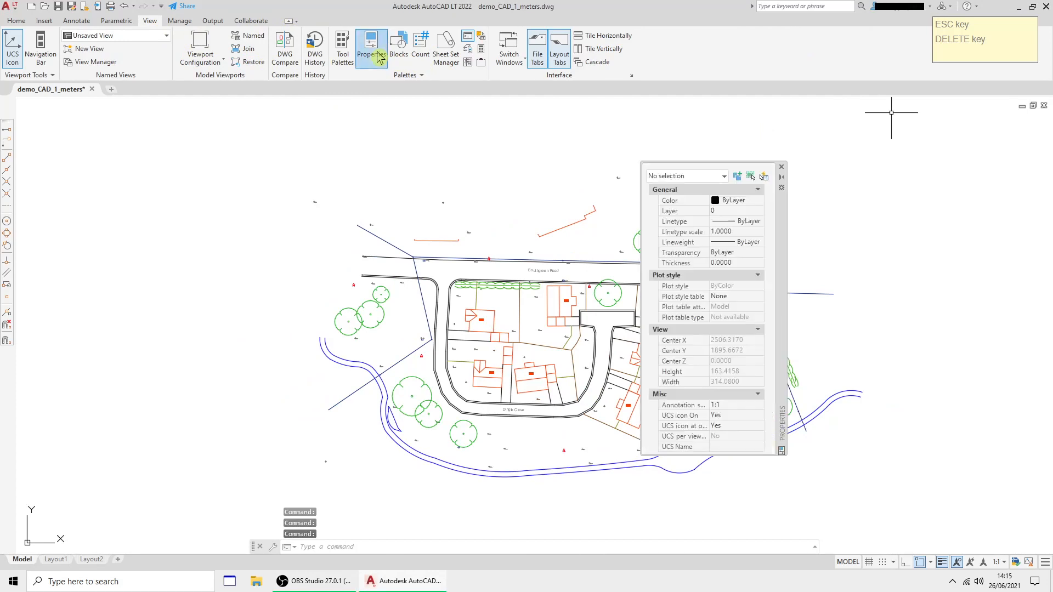
pyautogui.moveTo(781, 215); pyautogui.dragTo(1052, 203)
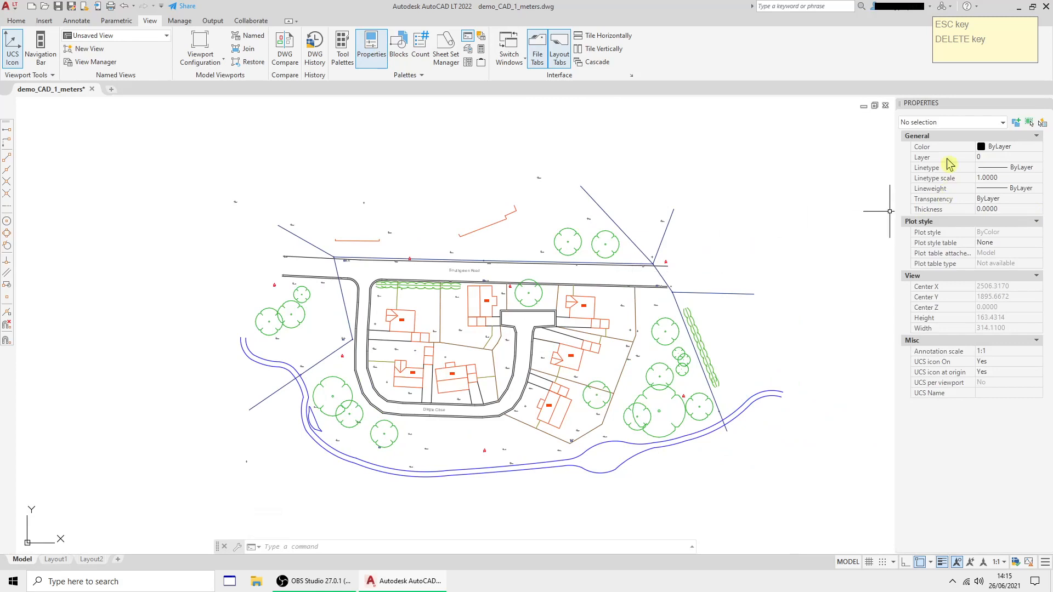
# - Draw a circle with a radius of about 32 in the empty area west of the site plan
pyautogui.moveTo(558, 345); pyautogui.dragTo(528, 344, button='middle')
pyautogui.scroll(-2, 529, 344)
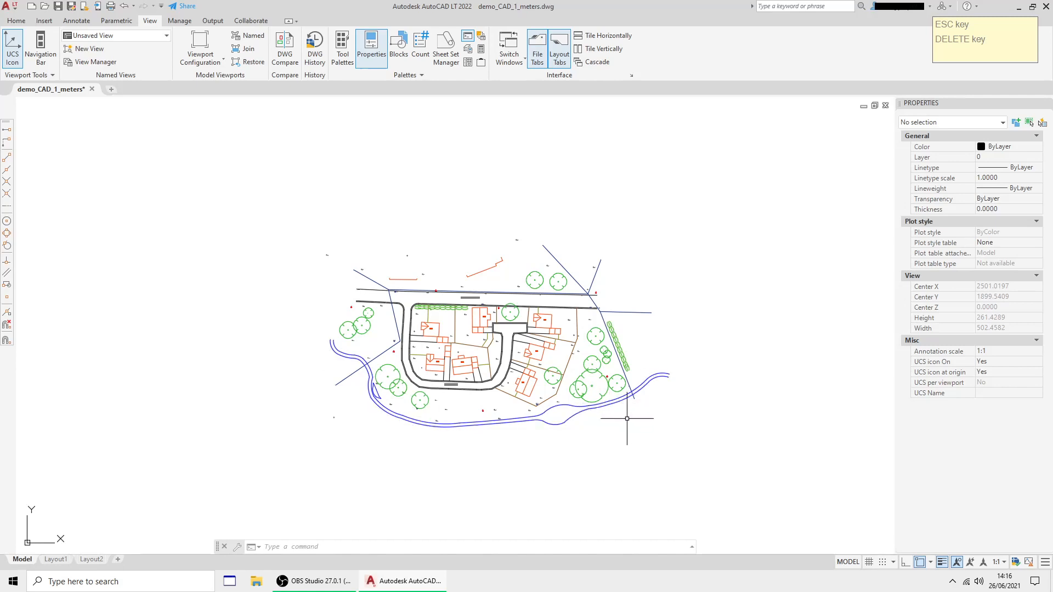
pyautogui.moveTo(415, 348); pyautogui.dragTo(576, 328, button='middle')
pyautogui.scroll(-2, 576, 329)
pyautogui.scroll(-3, 576, 329)
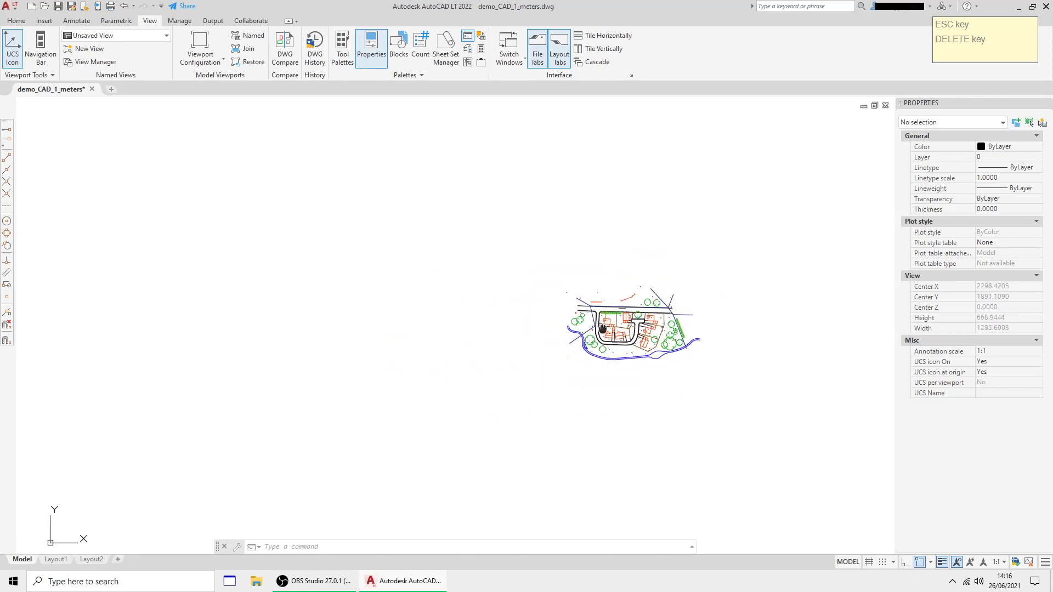
pyautogui.click(17, 22)
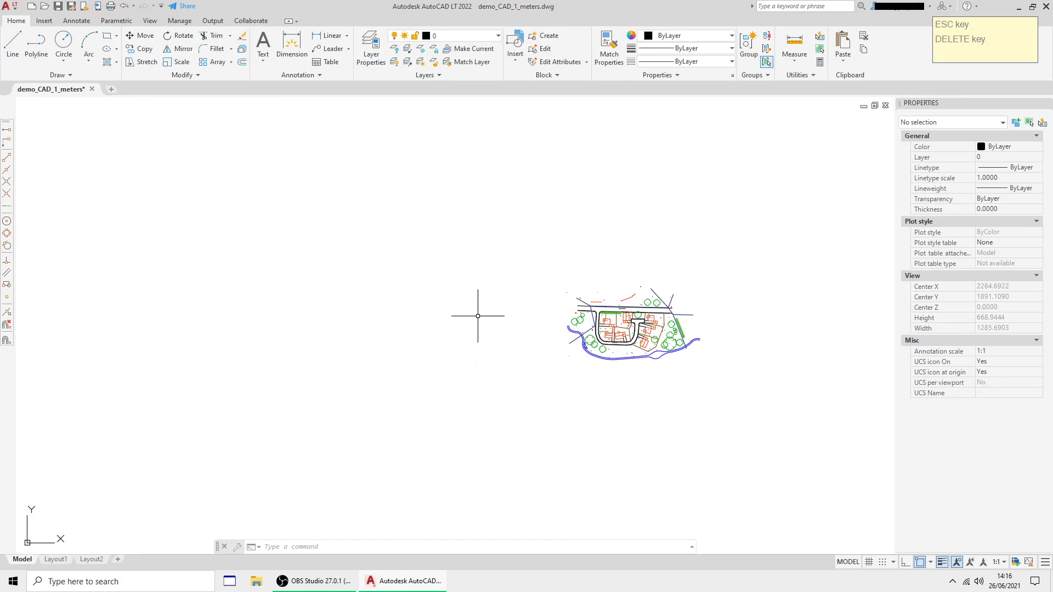
pyautogui.scroll(2, 470, 317)
pyautogui.moveTo(404, 279); pyautogui.dragTo(421, 279, button='middle')
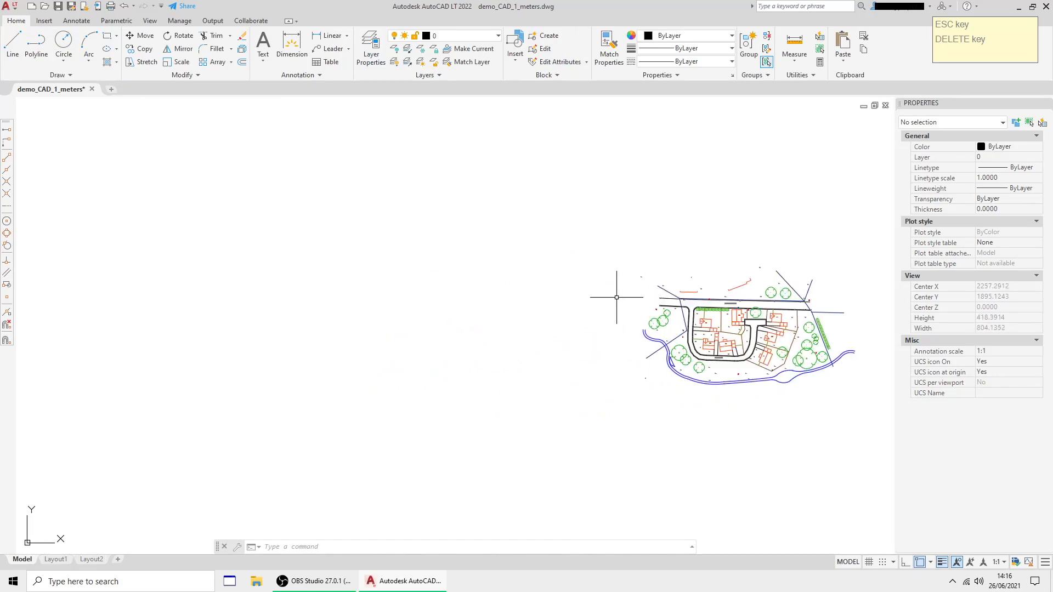
pyautogui.click(64, 42)
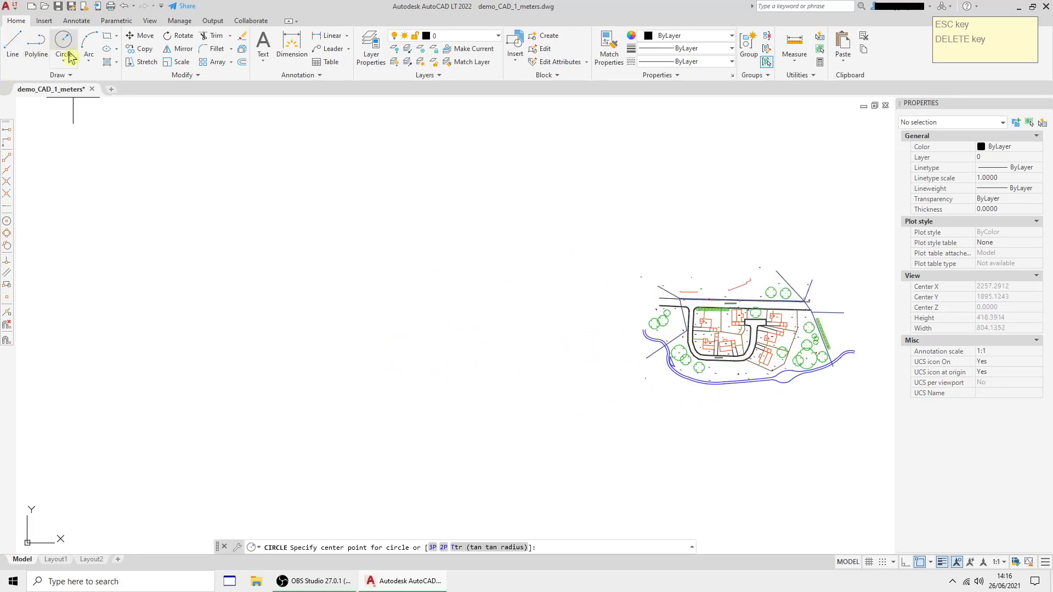
pyautogui.click(475, 302)
pyautogui.click(504, 284)
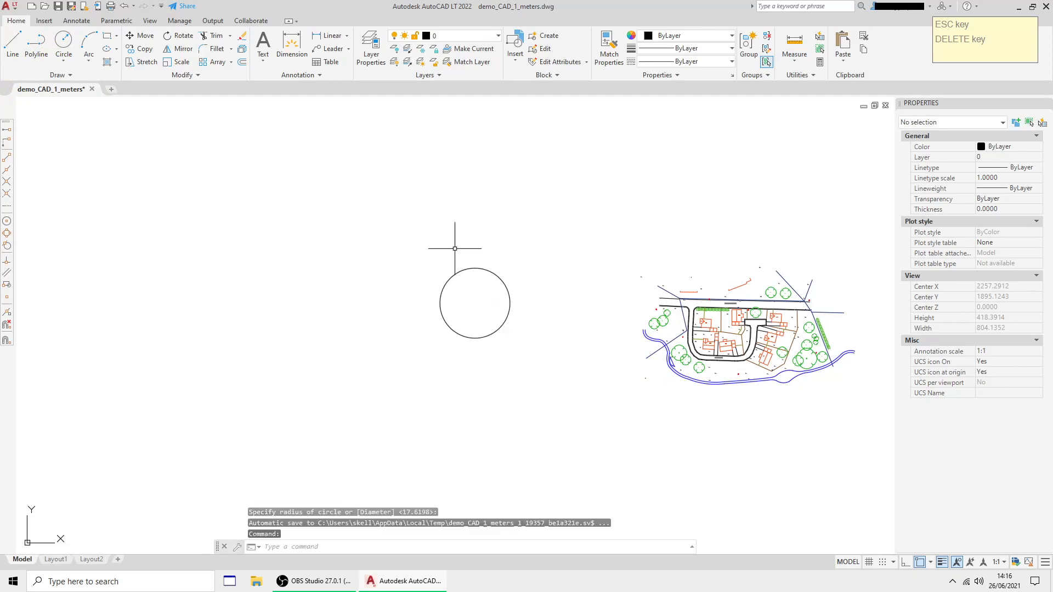
# - Draw a concentric inner circle with a radius of about 16.7, snapped to the center of the first circle
pyautogui.click(63, 43)
pyautogui.click(6, 221)
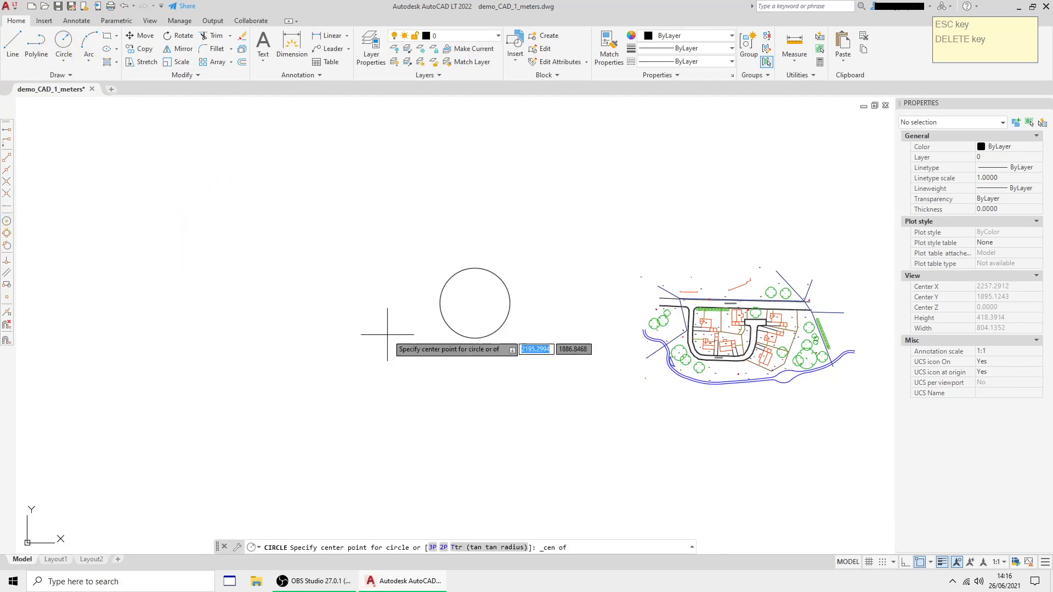
pyautogui.click(484, 311)
pyautogui.scroll(4, 484, 311)
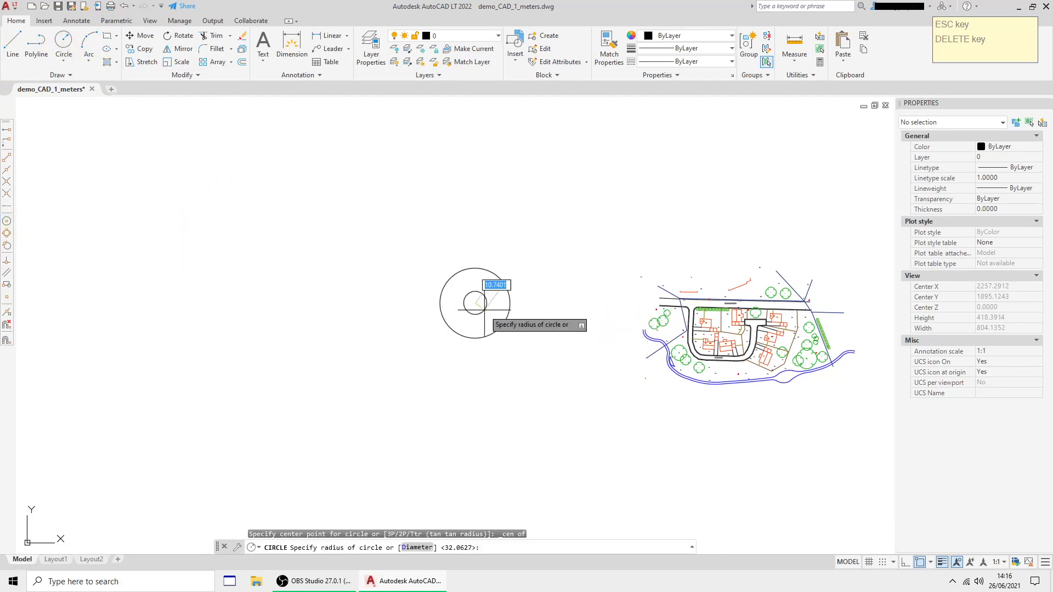
pyautogui.click(492, 323)
pyautogui.scroll(-2, 598, 284)
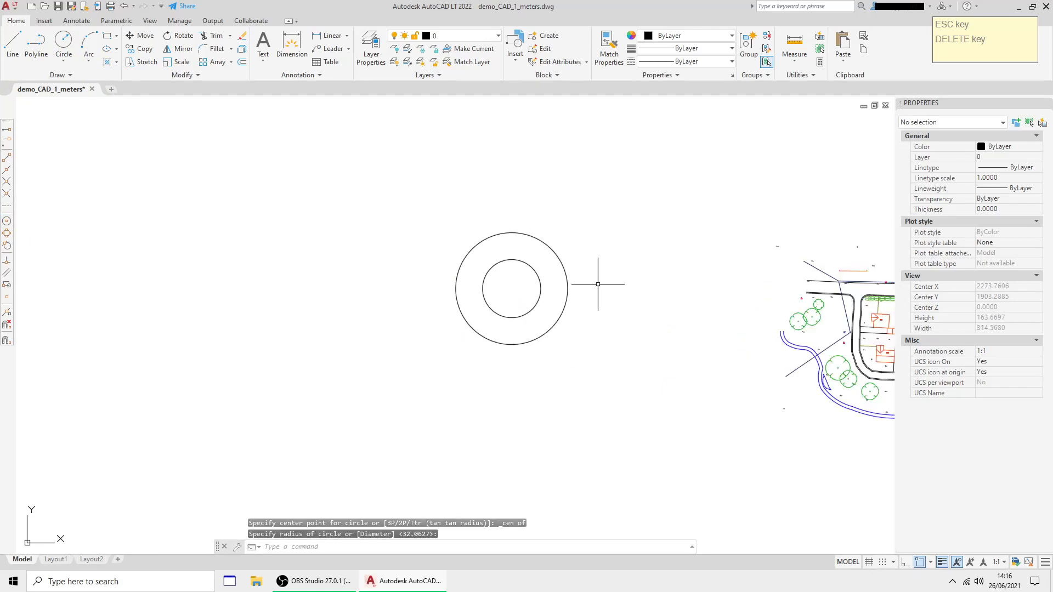
# - Examine the properties of the outer circle alone and of both circles selected together
pyautogui.click(568, 288)
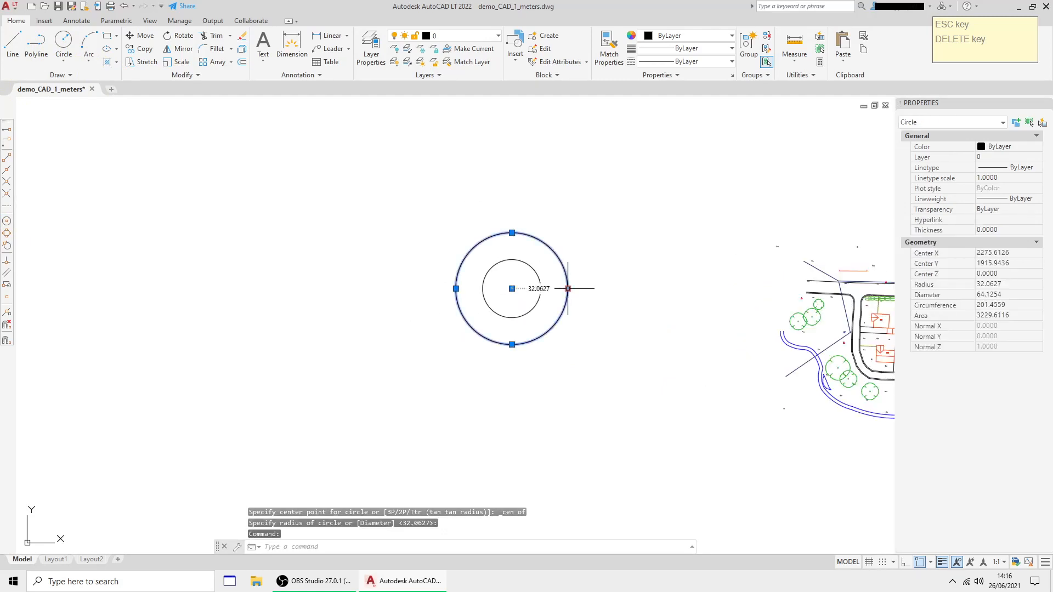
pyautogui.click(541, 301)
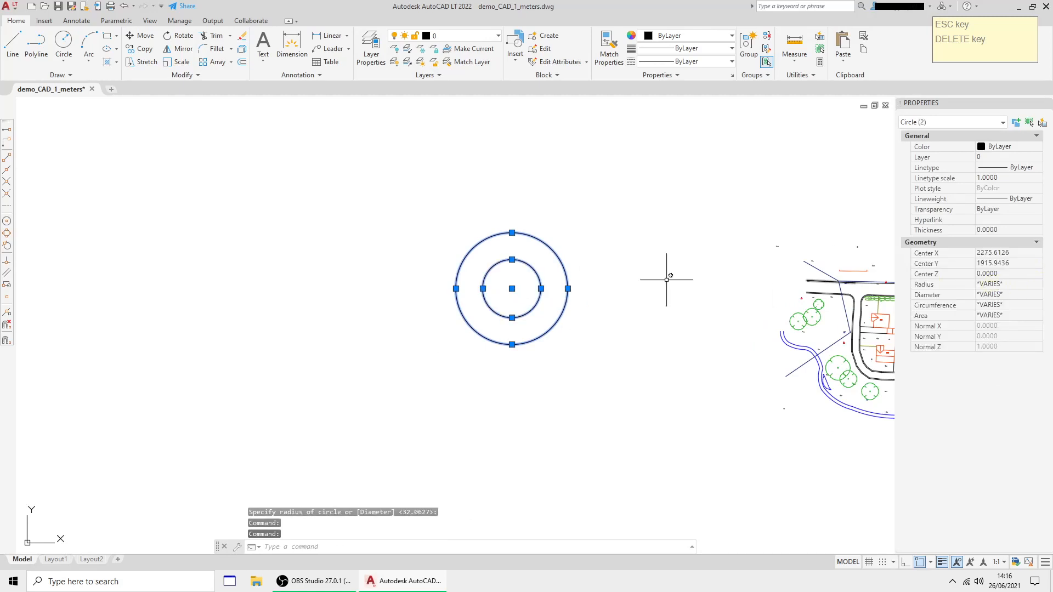
pyautogui.press('Escape')
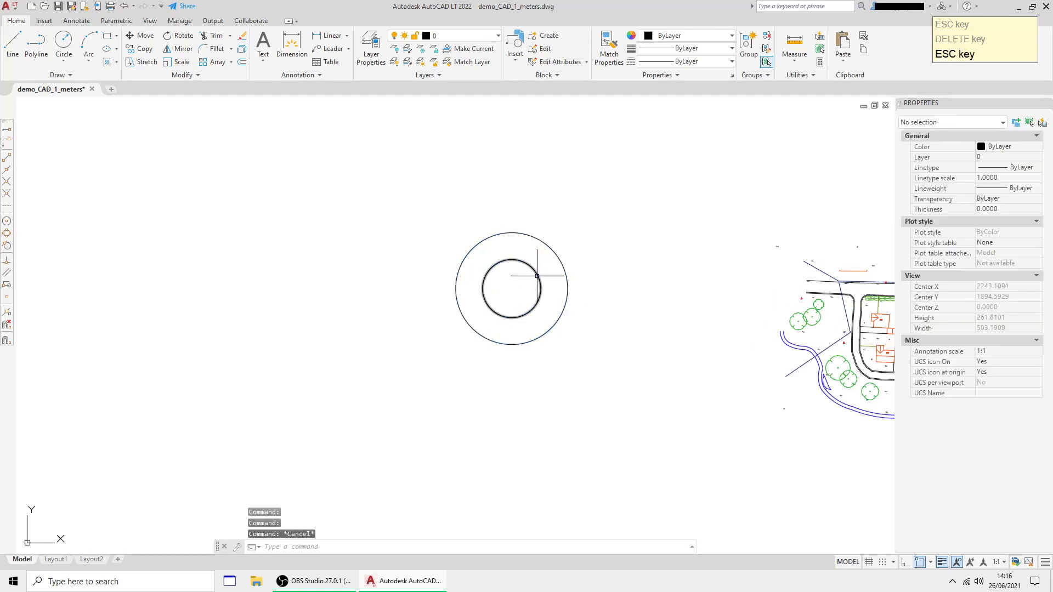
# - Set the inner circle's Center Z to 25
pyautogui.click(536, 275)
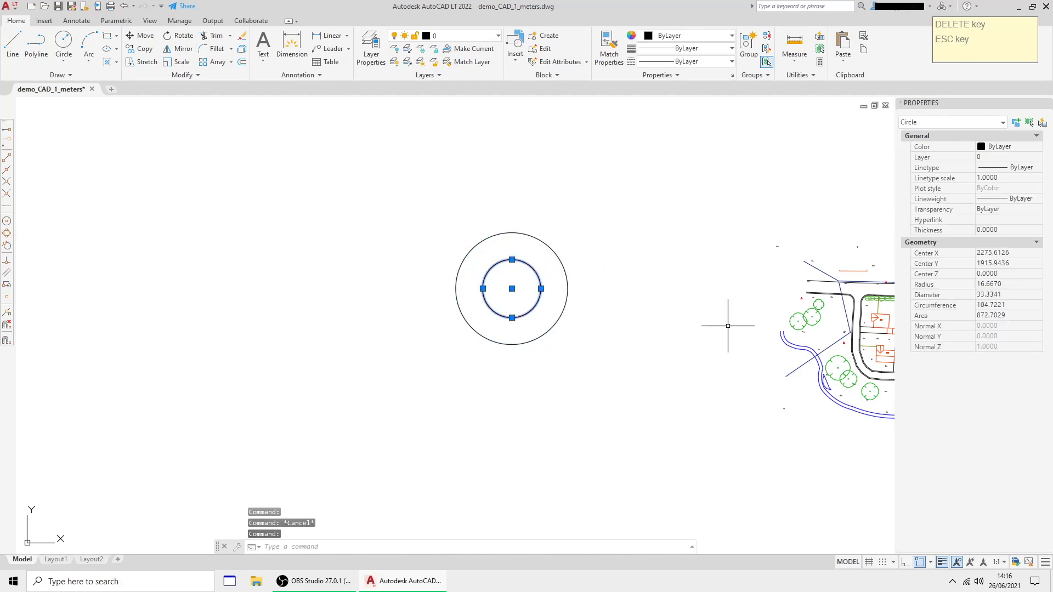
pyautogui.click(1012, 274)
pyautogui.write('2')
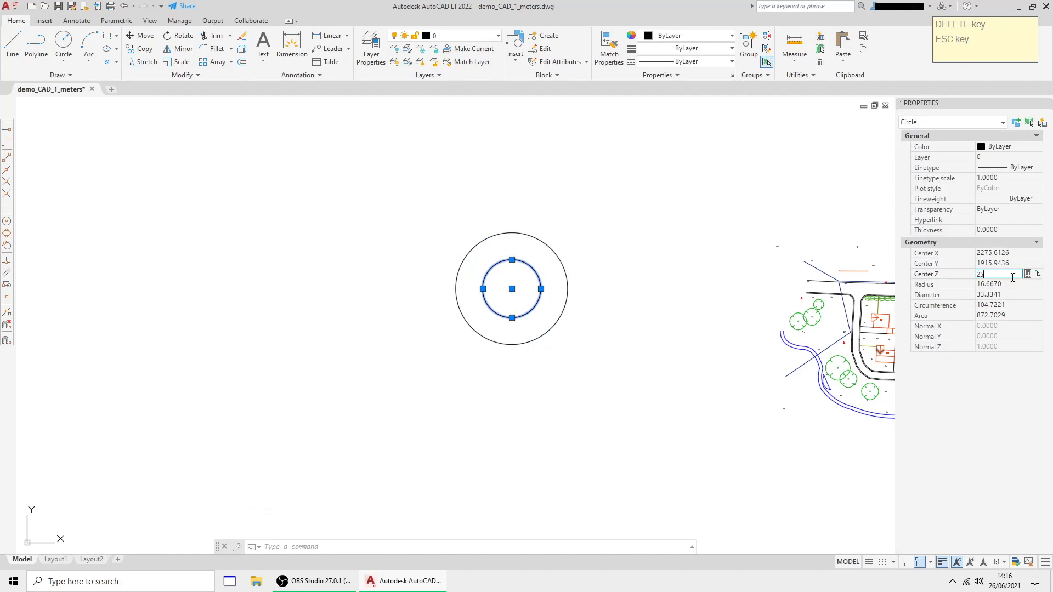
pyautogui.write('5')
pyautogui.click(676, 347)
pyautogui.press('Escape')
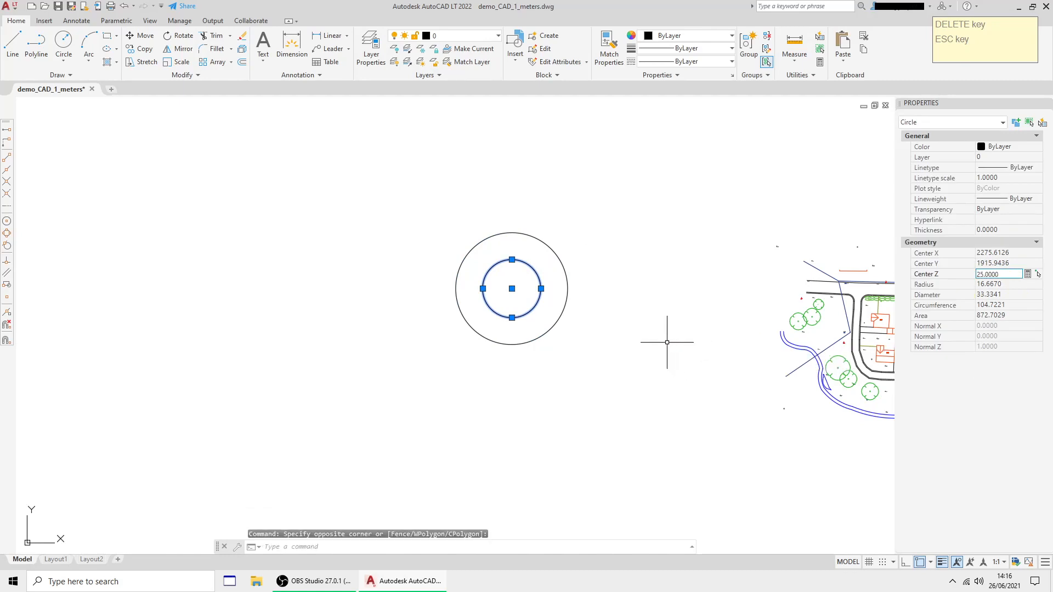
# - Compare the Center Z values of the inner and outer circles by selecting each in turn
pyautogui.click(535, 274)
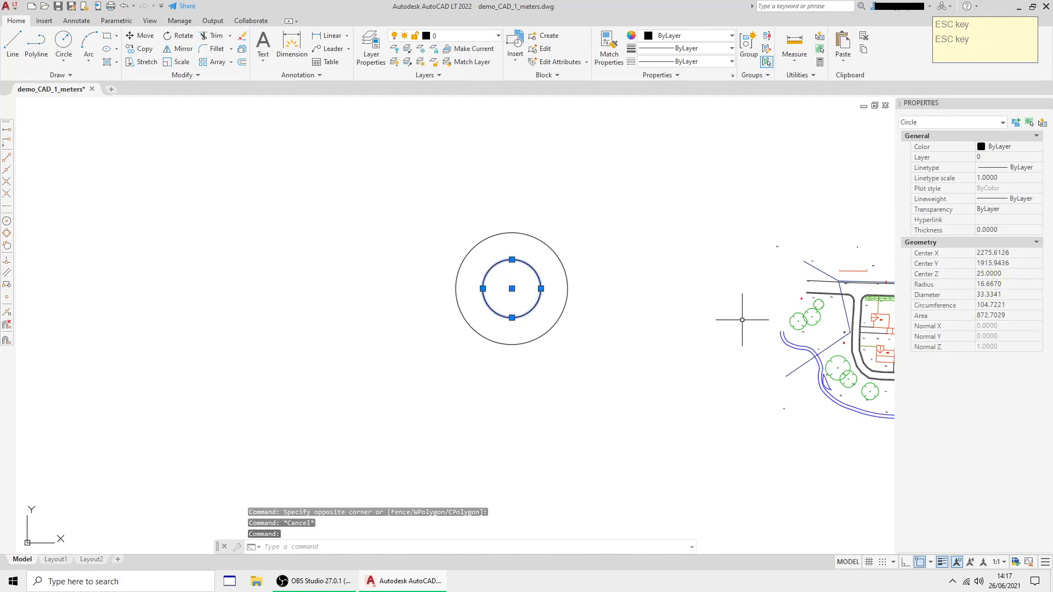
pyautogui.press('Escape')
pyautogui.click(567, 294)
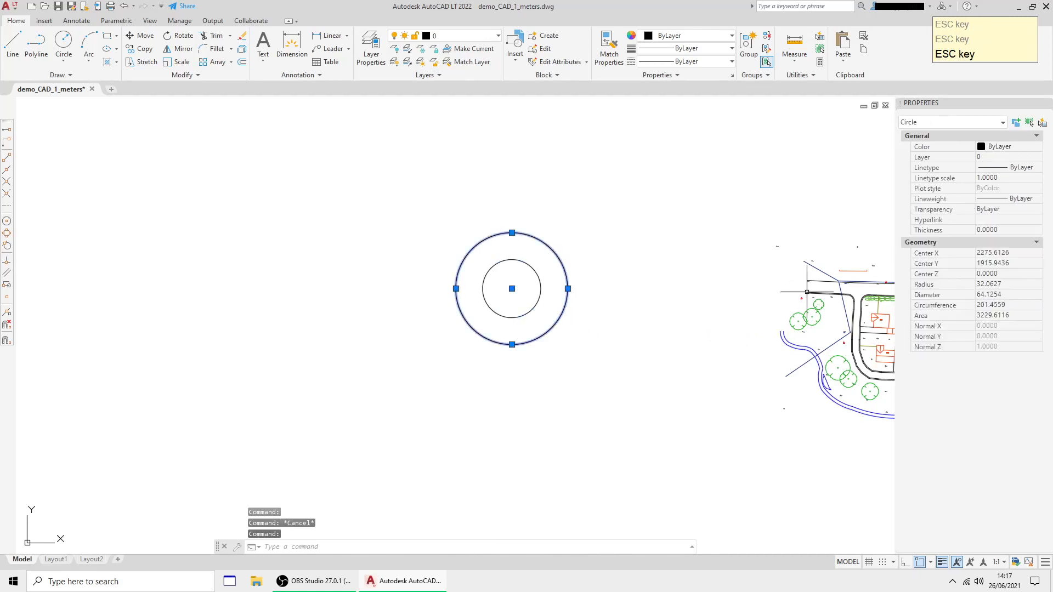
pyautogui.press('Escape')
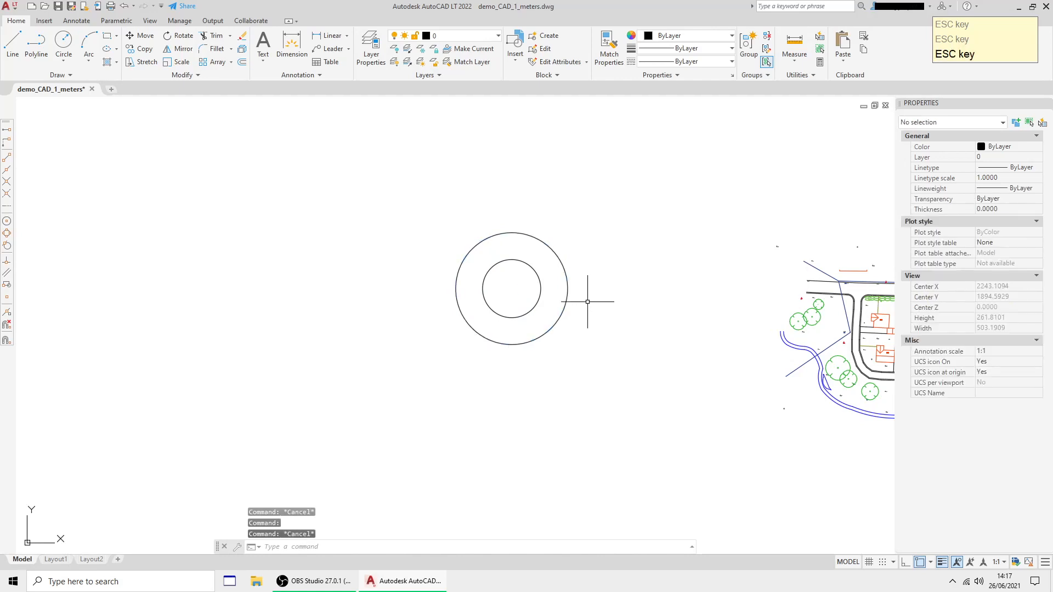
pyautogui.click(540, 289)
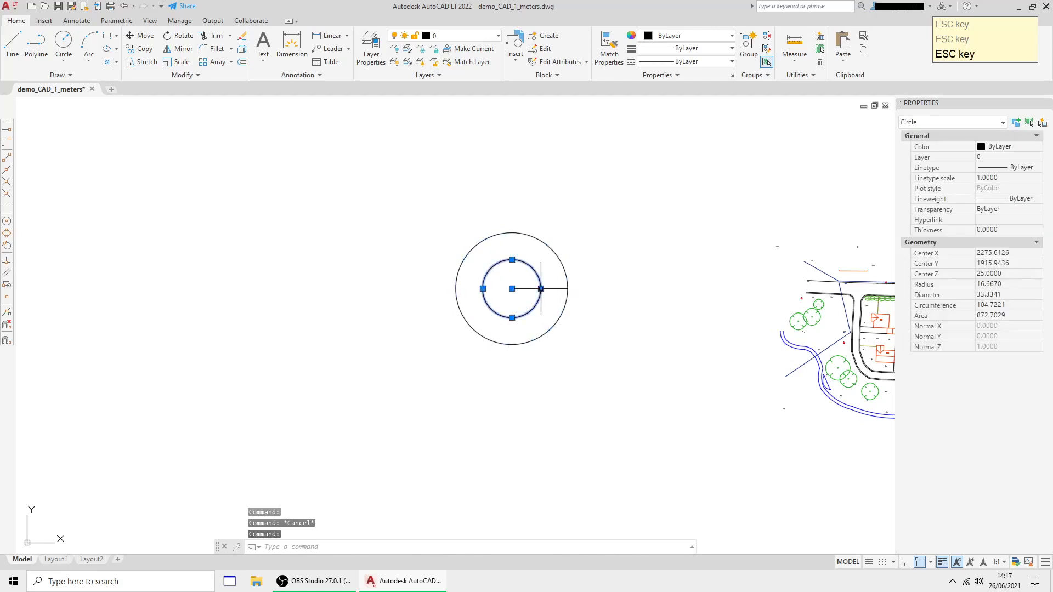
# - Set the inner circle's radius to 15
pyautogui.click(1010, 284)
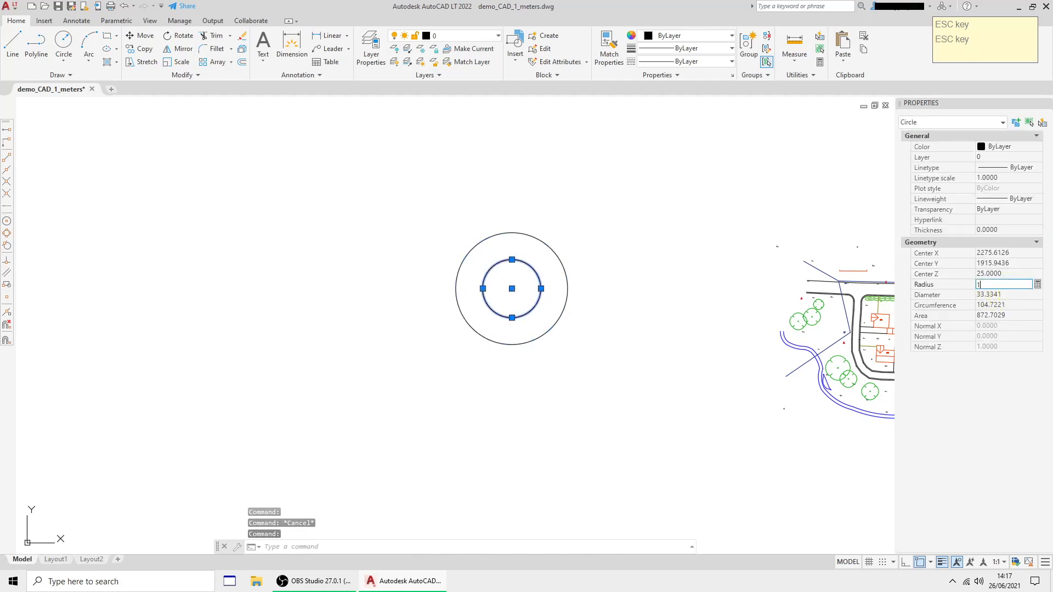
pyautogui.write('1')
pyautogui.click(595, 378)
pyautogui.press('Escape')
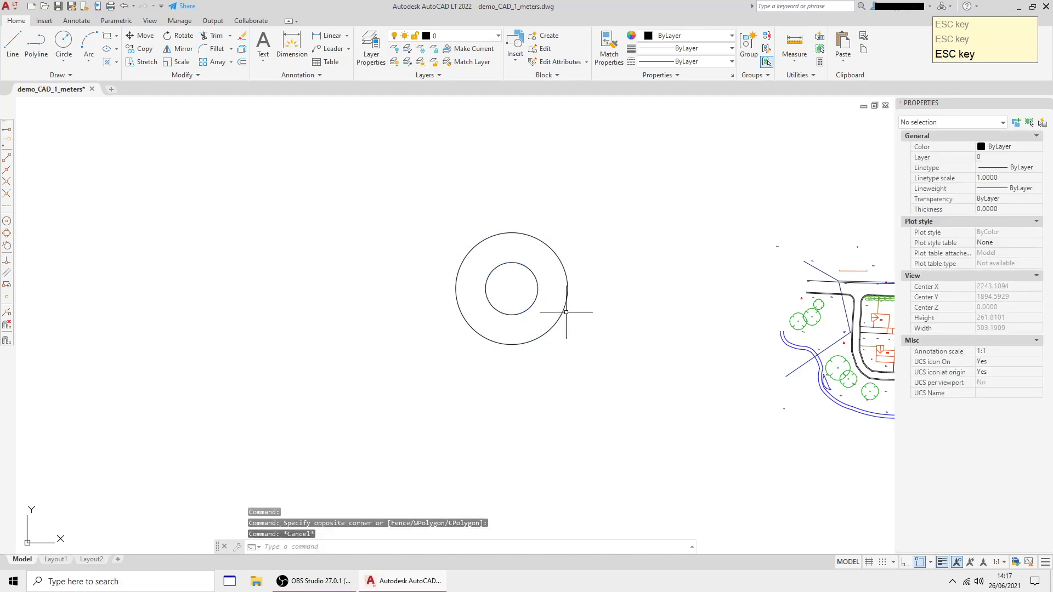
# - Set the outer circle's radius to 30 and check the inner circle's geometry properties
pyautogui.click(566, 311)
pyautogui.click(1012, 283)
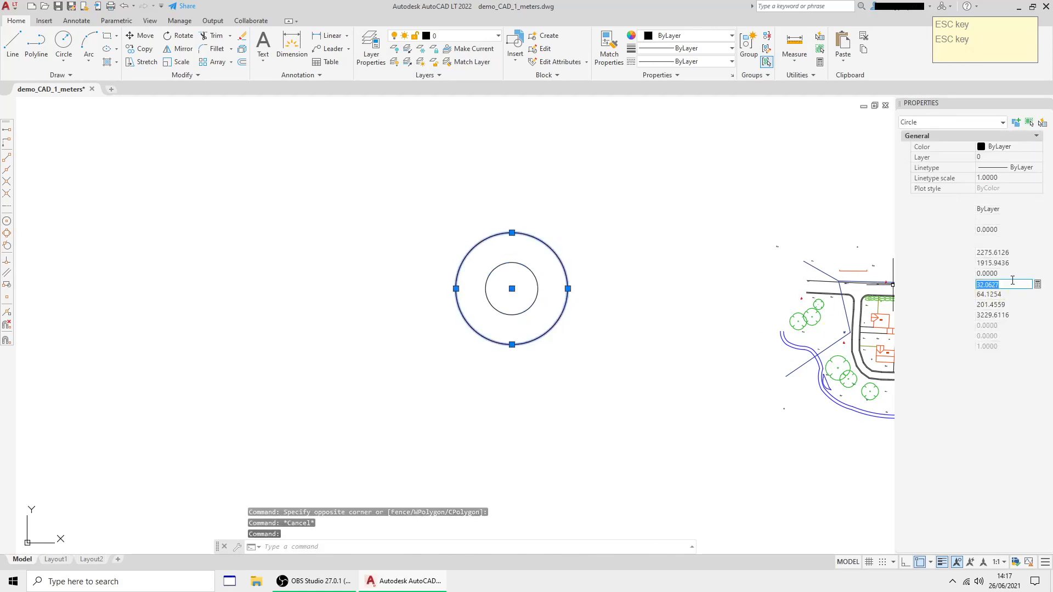
pyautogui.click(721, 357)
pyautogui.press('Escape')
pyautogui.scroll(5, 562, 297)
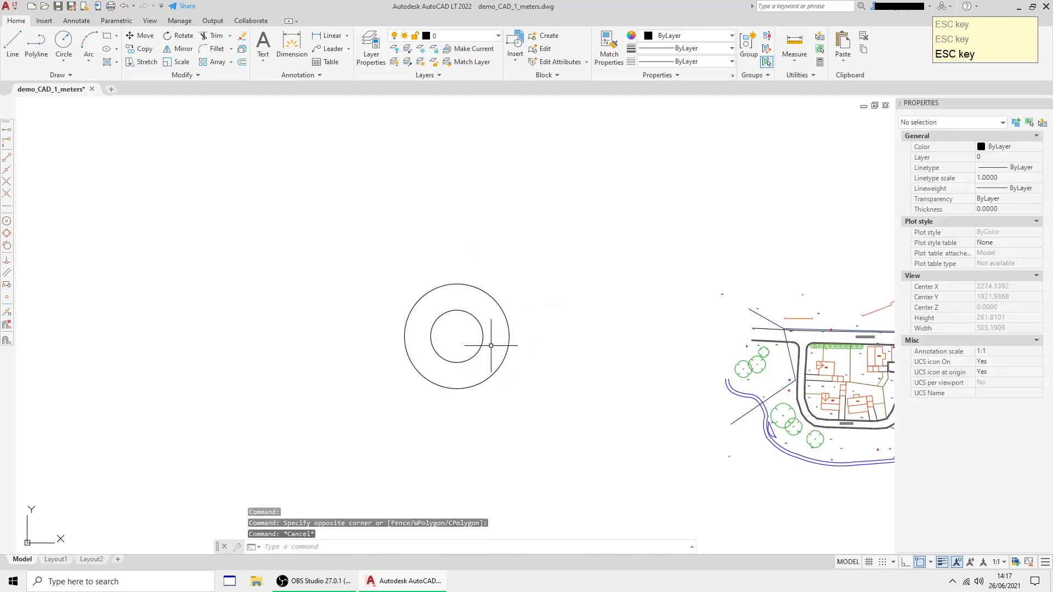
pyautogui.click(471, 312)
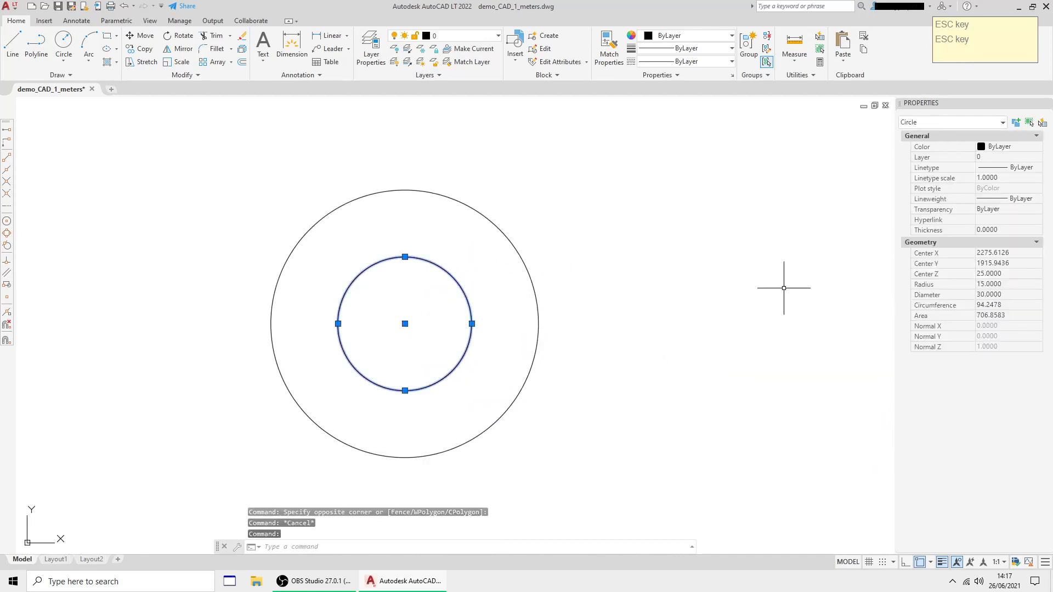
pyautogui.press('Escape')
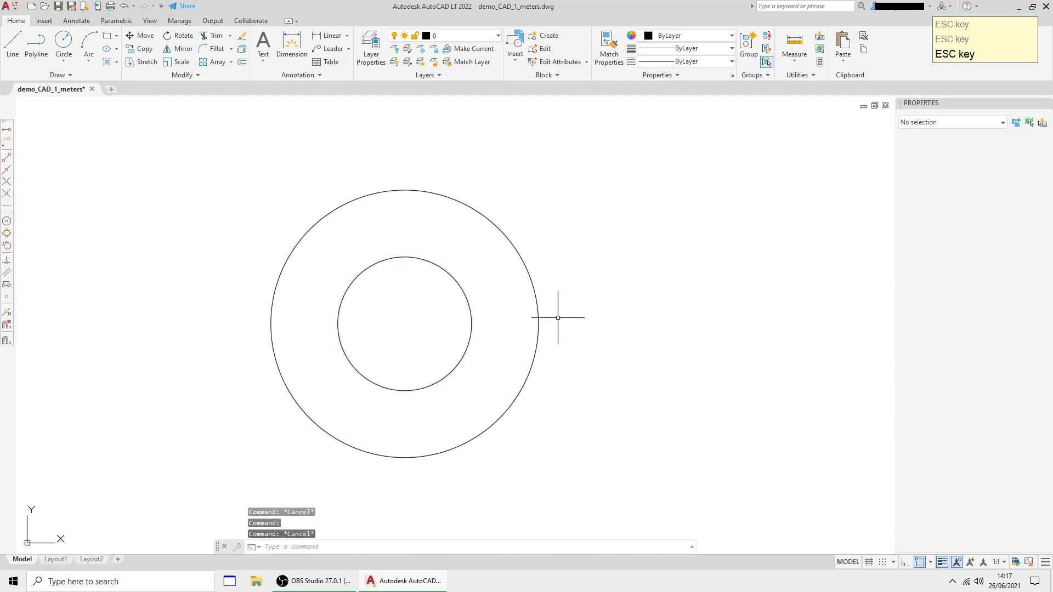
# - Display the two circles and the site plan in the SW Isometric view to examine their height difference
pyautogui.scroll(-5, 574, 316)
pyautogui.scroll(3, 548, 324)
pyautogui.moveTo(651, 326); pyautogui.dragTo(586, 336, button='middle')
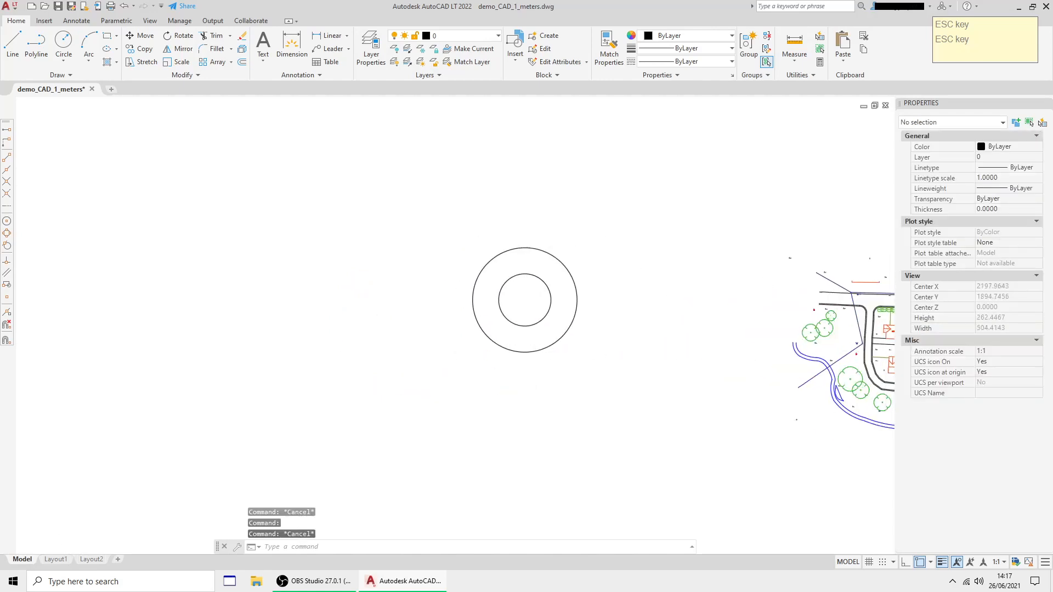
pyautogui.scroll(-2, 585, 336)
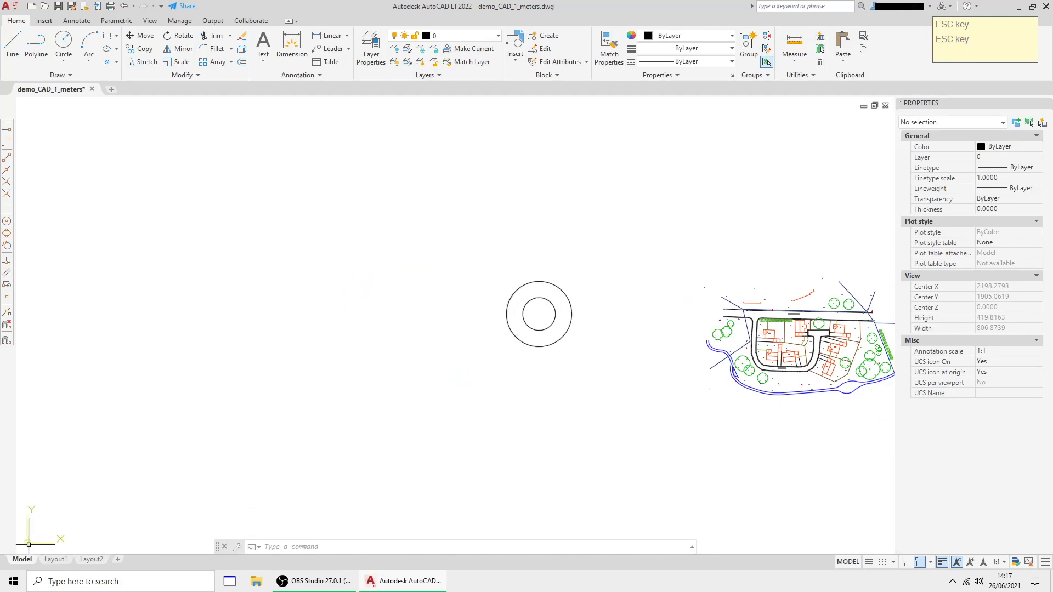
pyautogui.moveTo(633, 334); pyautogui.dragTo(587, 342, button='middle')
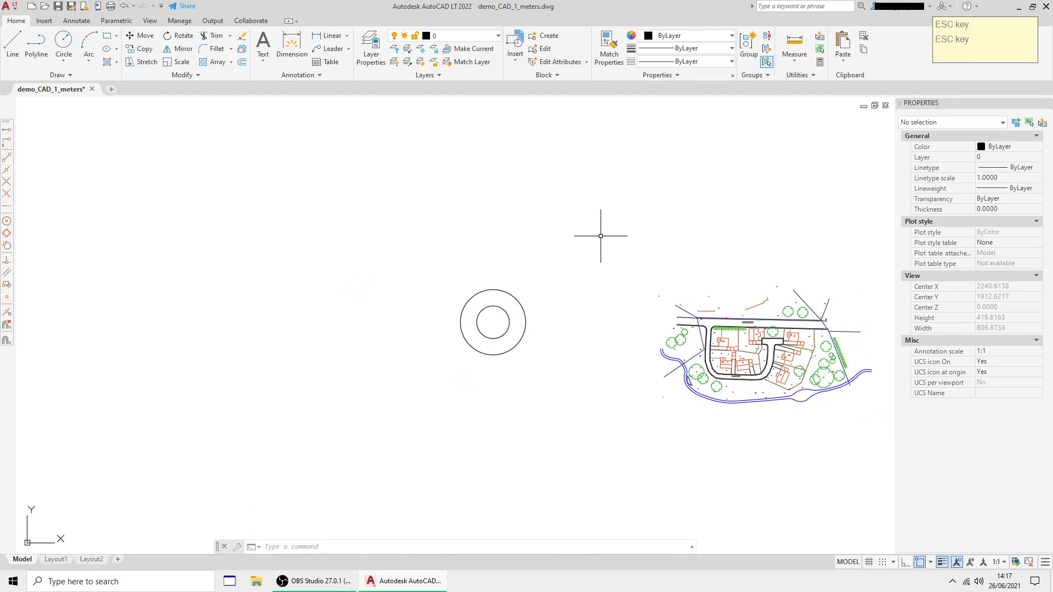
pyautogui.click(149, 21)
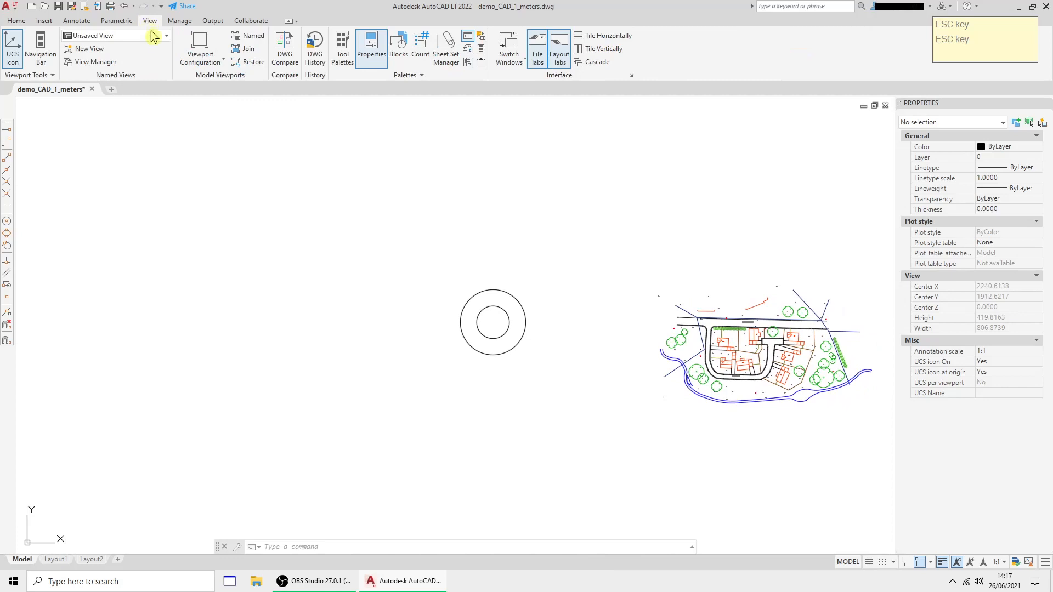
pyautogui.click(165, 36)
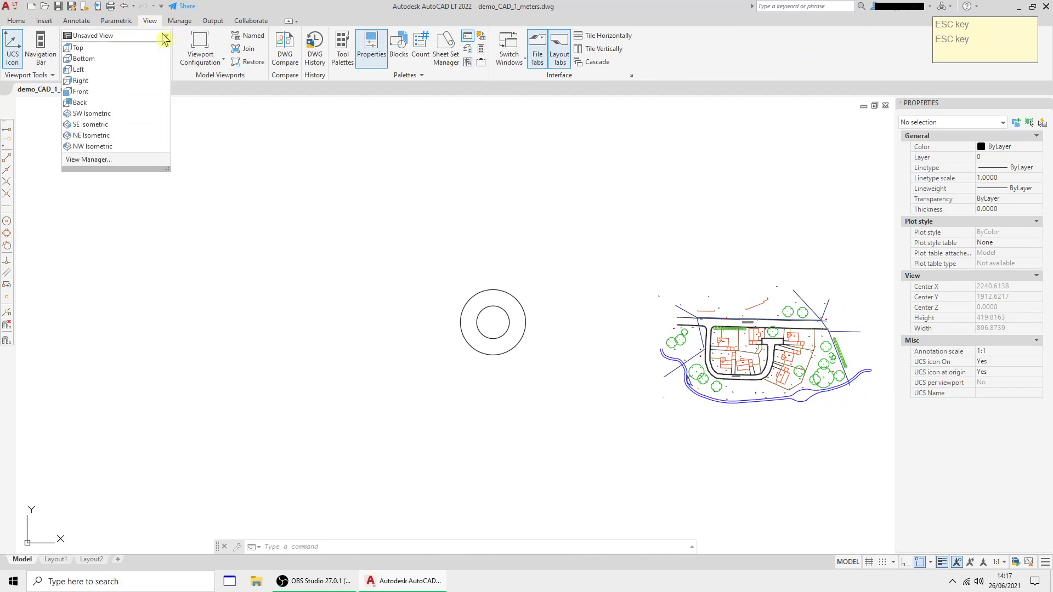
pyautogui.click(112, 115)
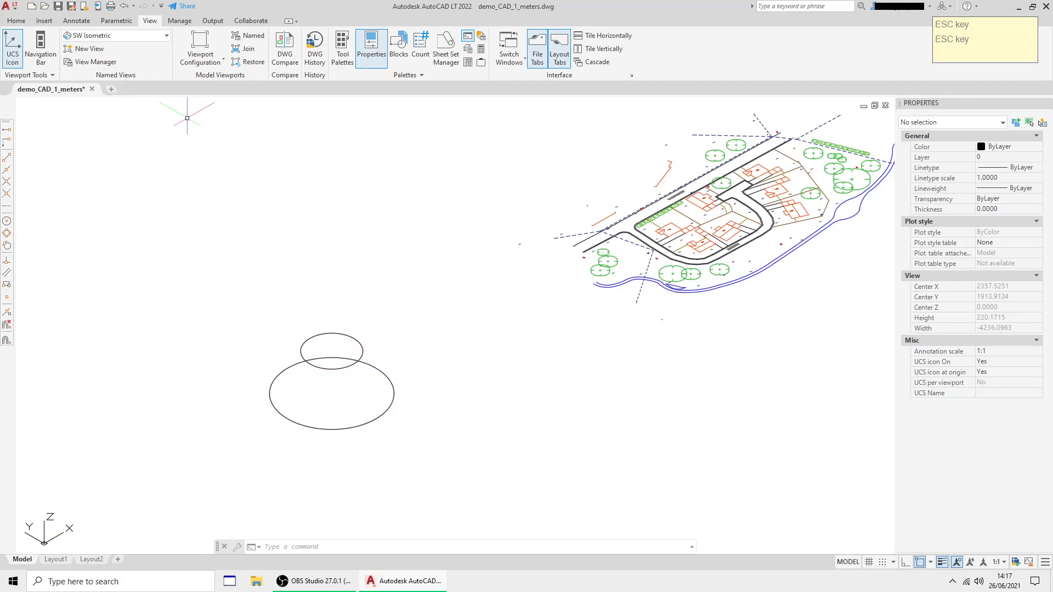
# - Restore the Top view and bring the circles back toward the middle of the drawing area
pyautogui.click(153, 45)
pyautogui.click(101, 50)
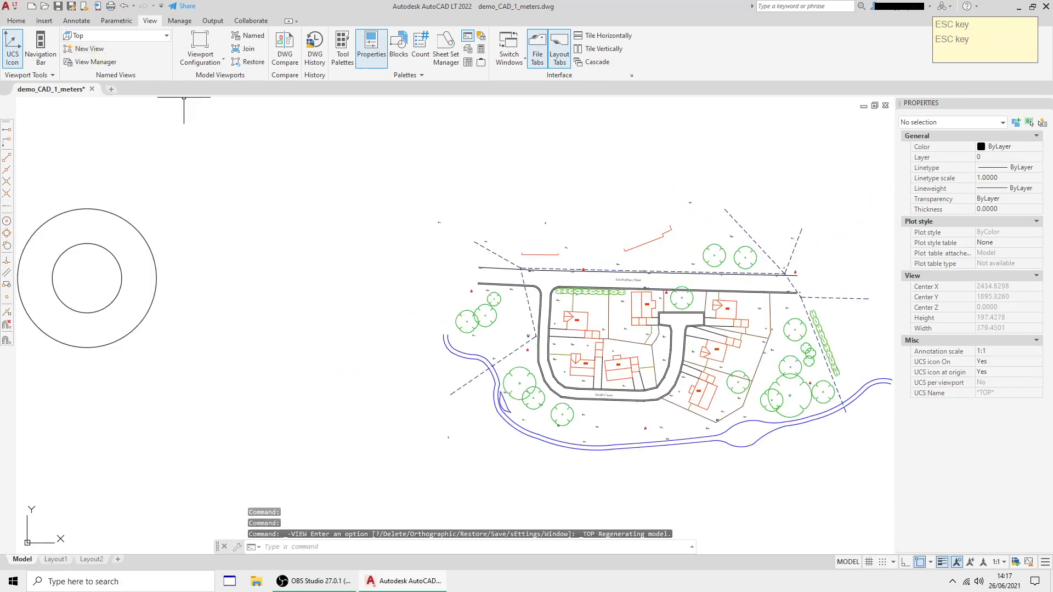
pyautogui.moveTo(221, 200); pyautogui.dragTo(488, 245, button='middle')
pyautogui.press('Escape')
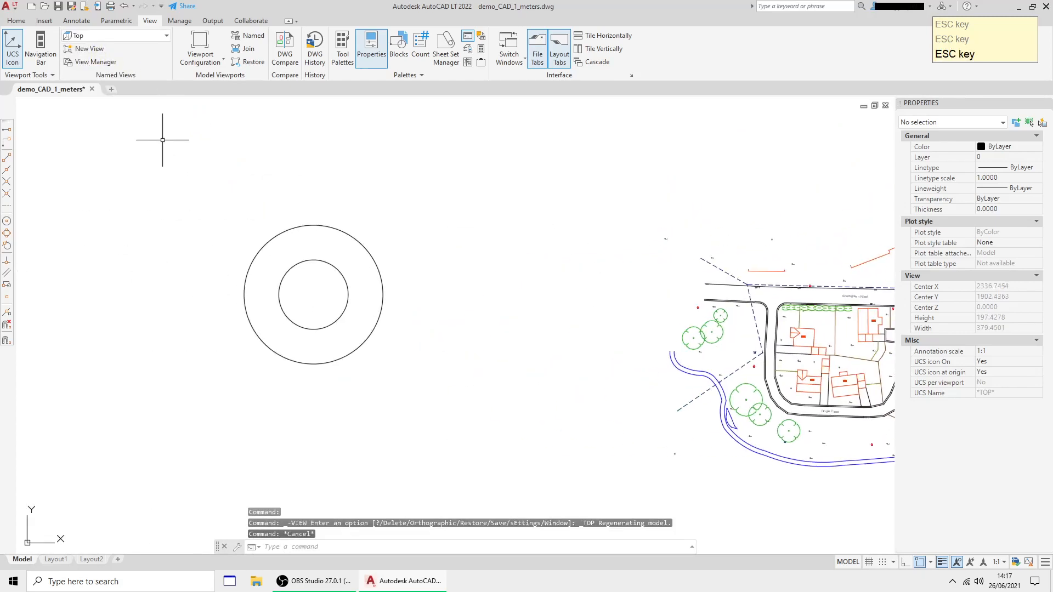
# - Draw a line from the outer circle's center to the inner circle's center using the Center object snap
pyautogui.click(17, 22)
pyautogui.click(13, 44)
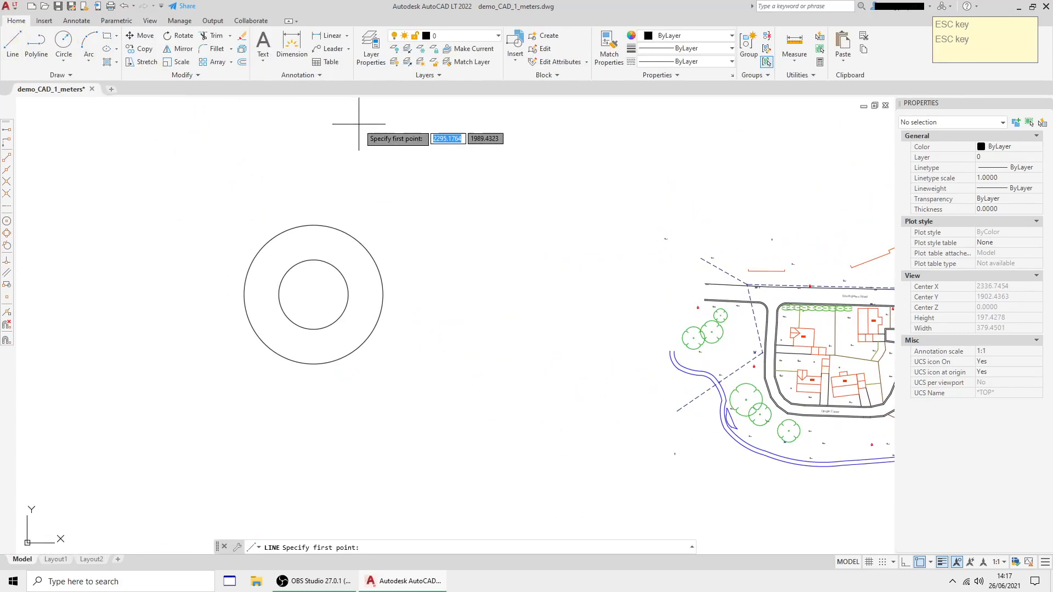
pyautogui.click(6, 223)
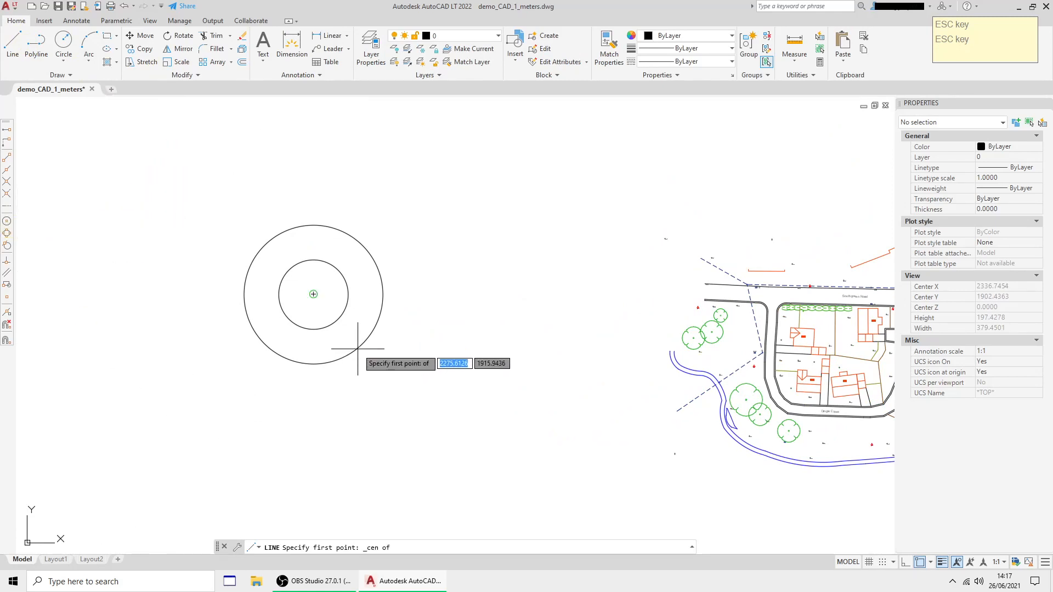
pyautogui.click(357, 348)
pyautogui.click(6, 224)
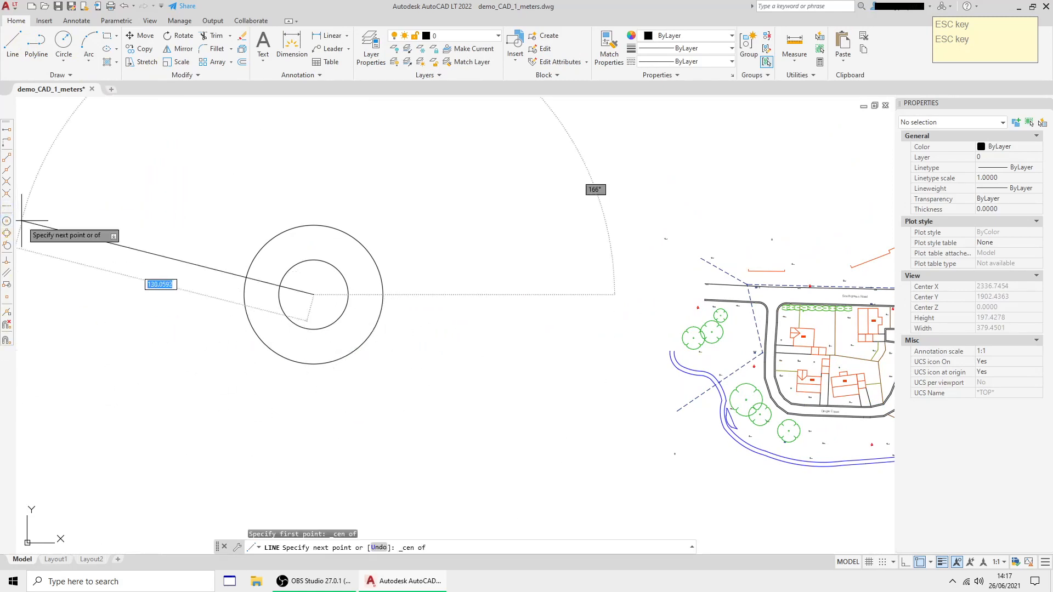
pyautogui.rightClick(459, 240)
pyautogui.click(481, 249)
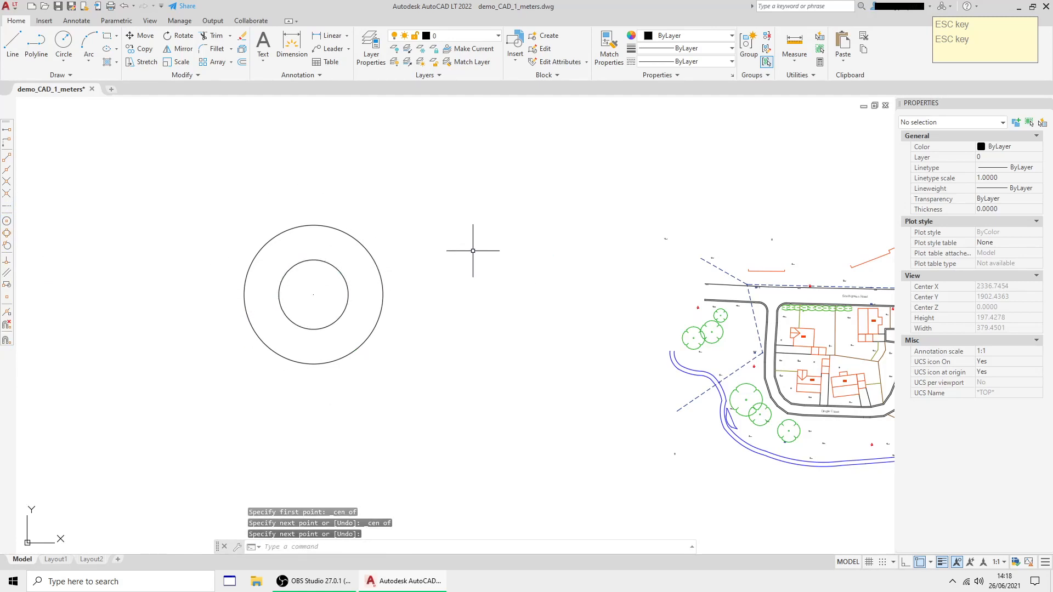
# - Select the line between the circle centers and examine its start and end coordinates, Delta Z and length
pyautogui.moveTo(202, 200); pyautogui.dragTo(426, 411)
pyautogui.press('Escape')
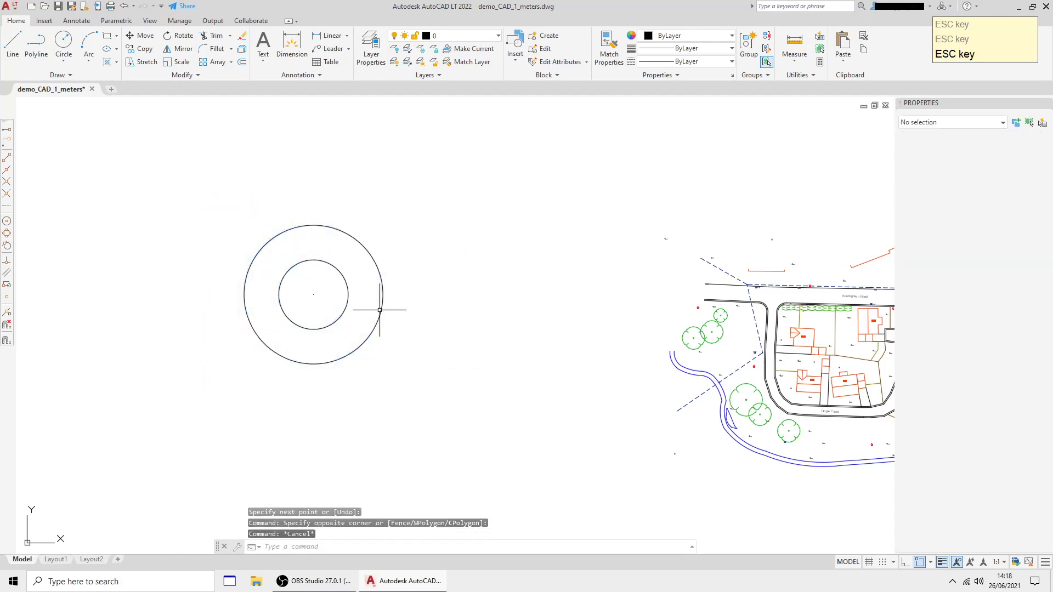
pyautogui.click(303, 286)
pyautogui.click(329, 310)
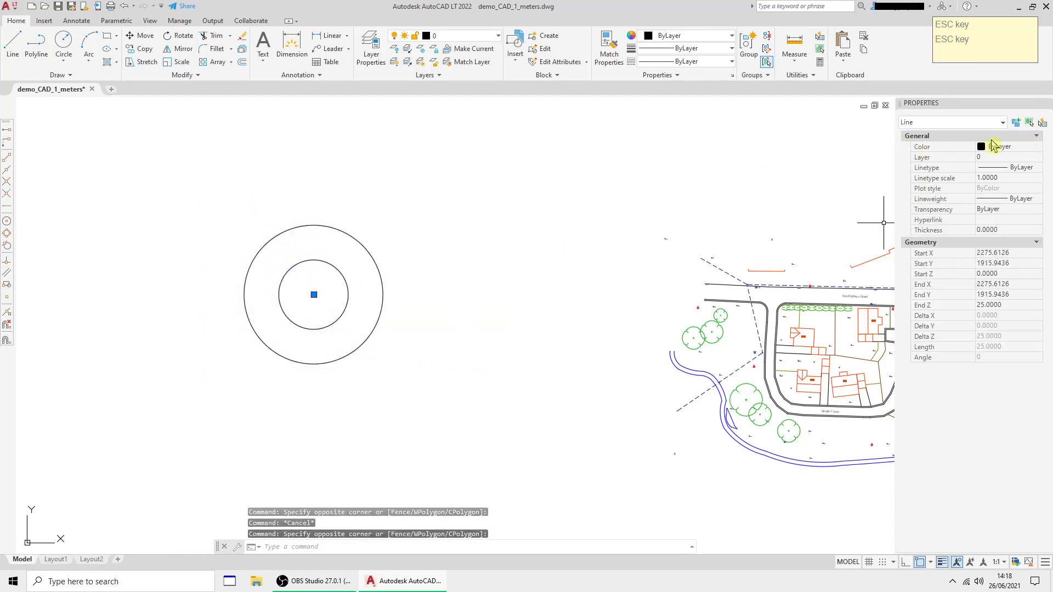
pyautogui.press('Escape')
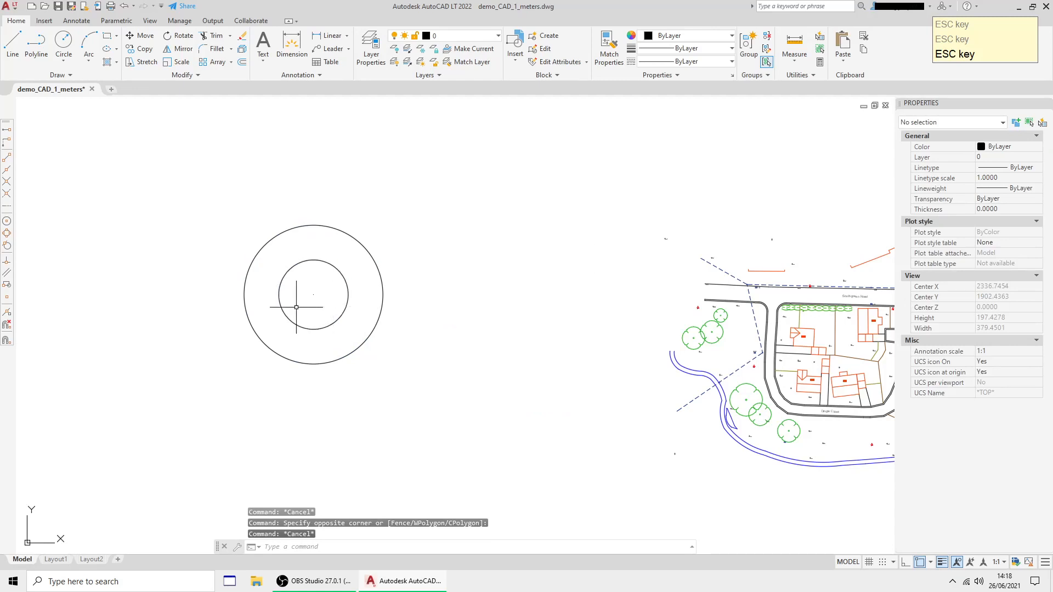
pyautogui.click(304, 289)
pyautogui.click(329, 311)
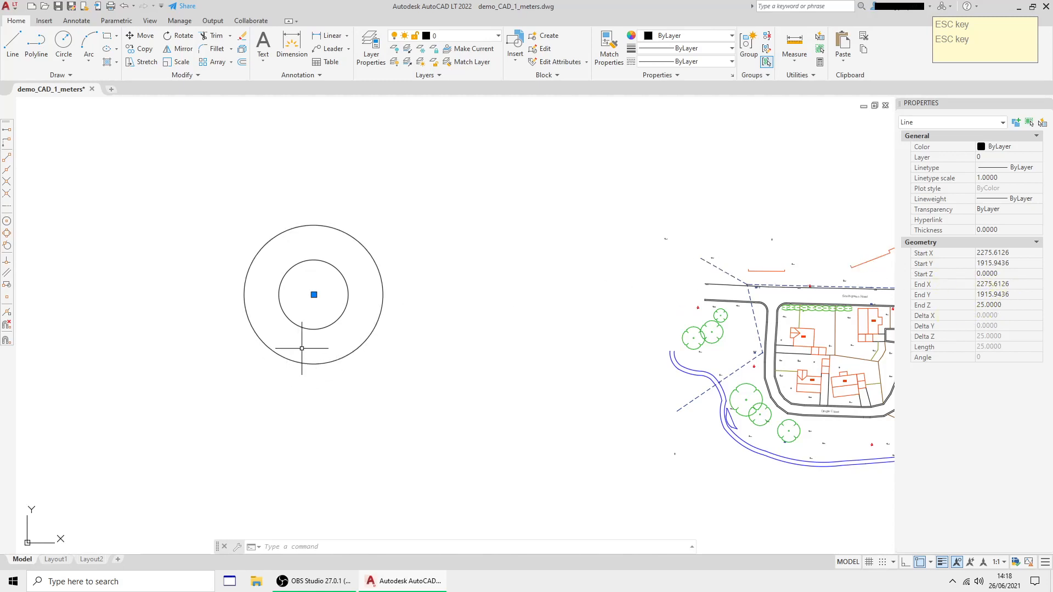
pyautogui.press('Escape')
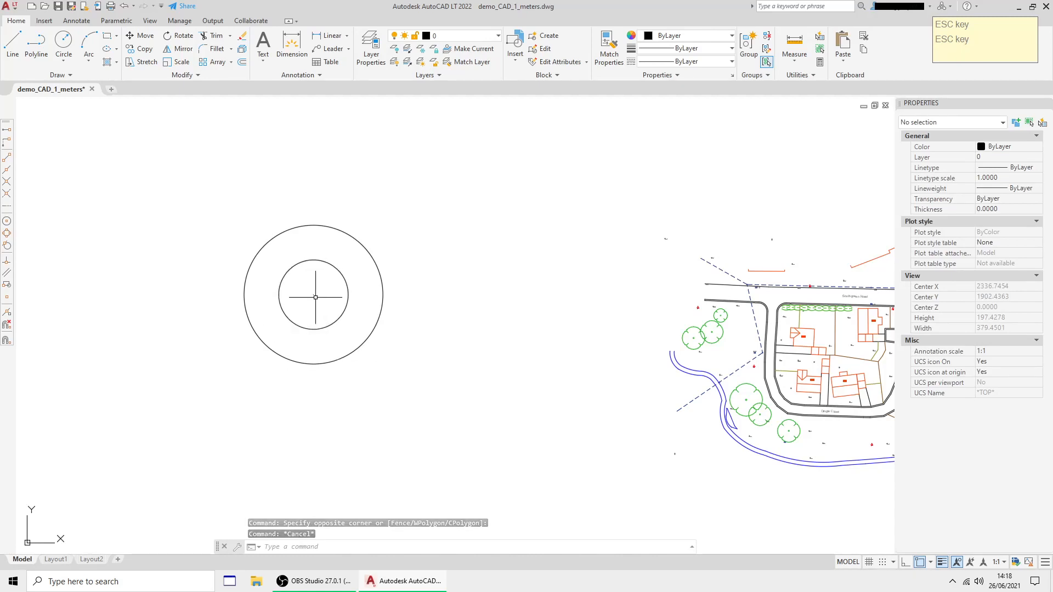
# - Inspect the line connecting the two circles in the SW Isometric view and return to the Top view
pyautogui.click(149, 20)
pyautogui.click(130, 35)
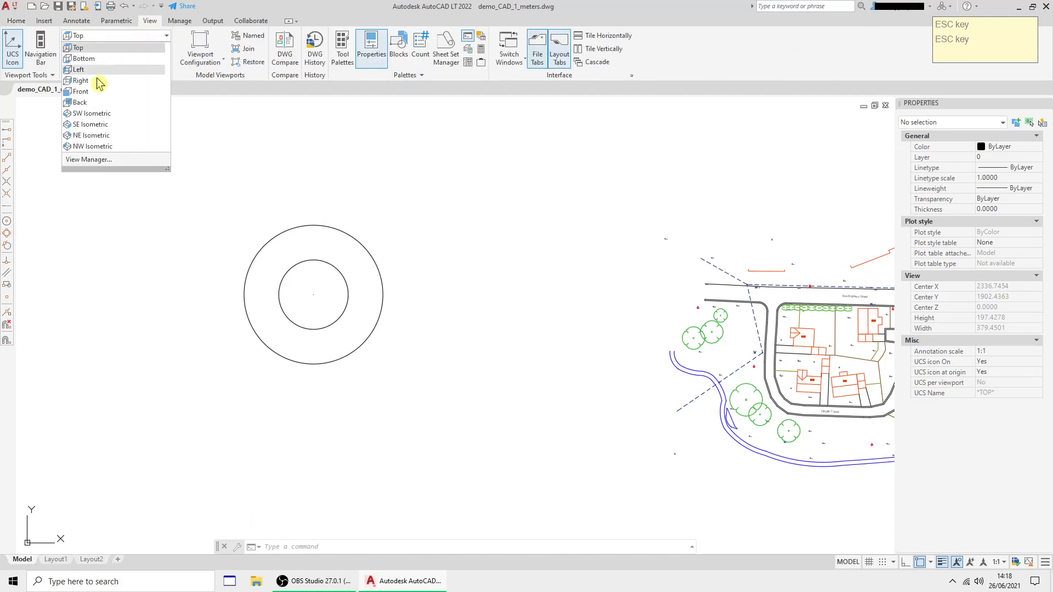
pyautogui.click(87, 109)
pyautogui.scroll(3, 239, 310)
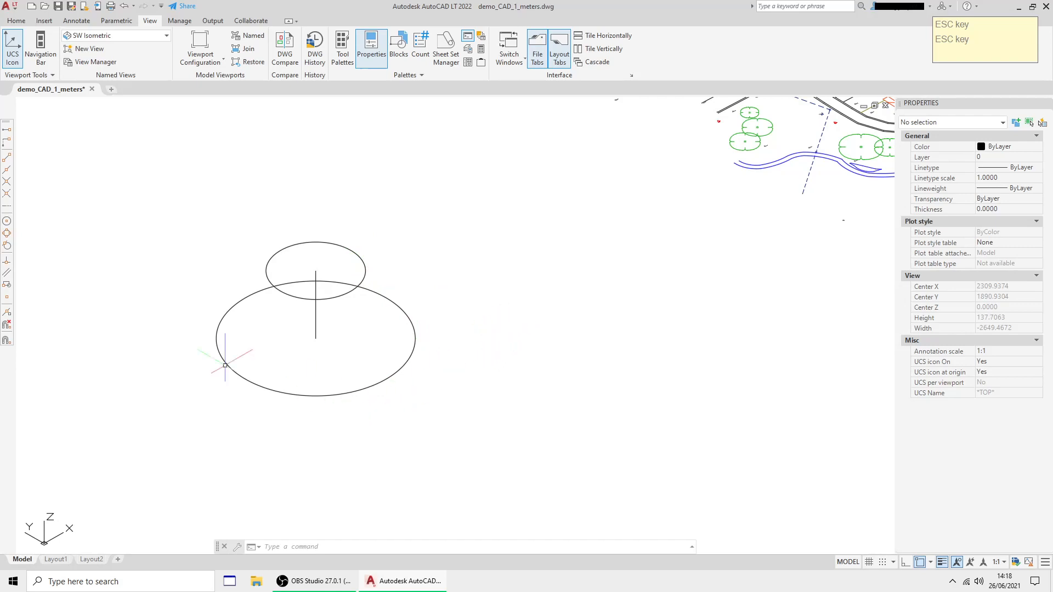
pyautogui.click(99, 35)
pyautogui.click(78, 47)
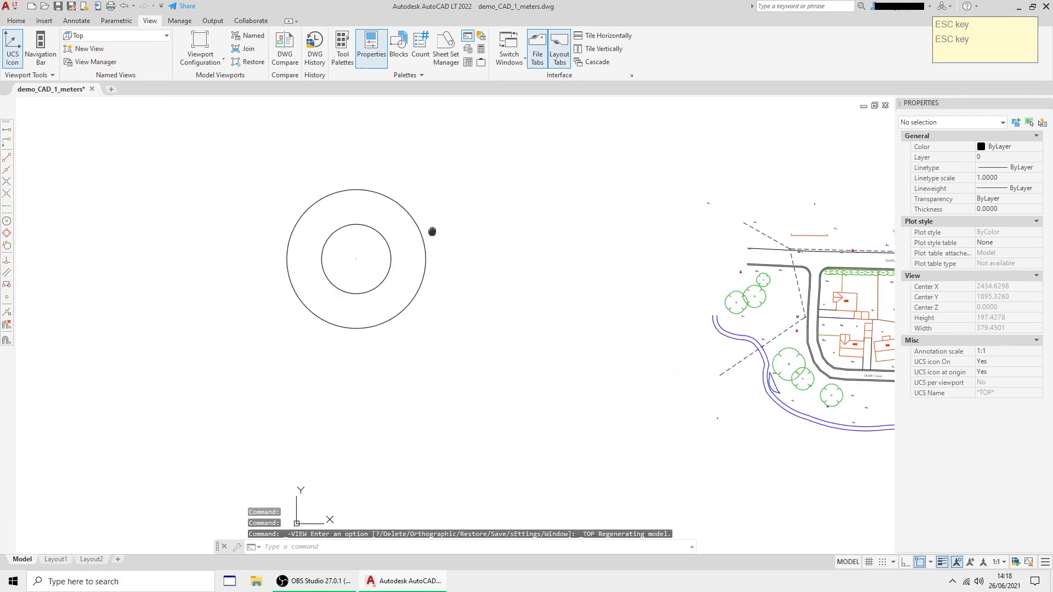
# - Select the inner circle and the outer circle in turn to compare their geometry properties
pyautogui.press('Escape')
pyautogui.click(405, 249)
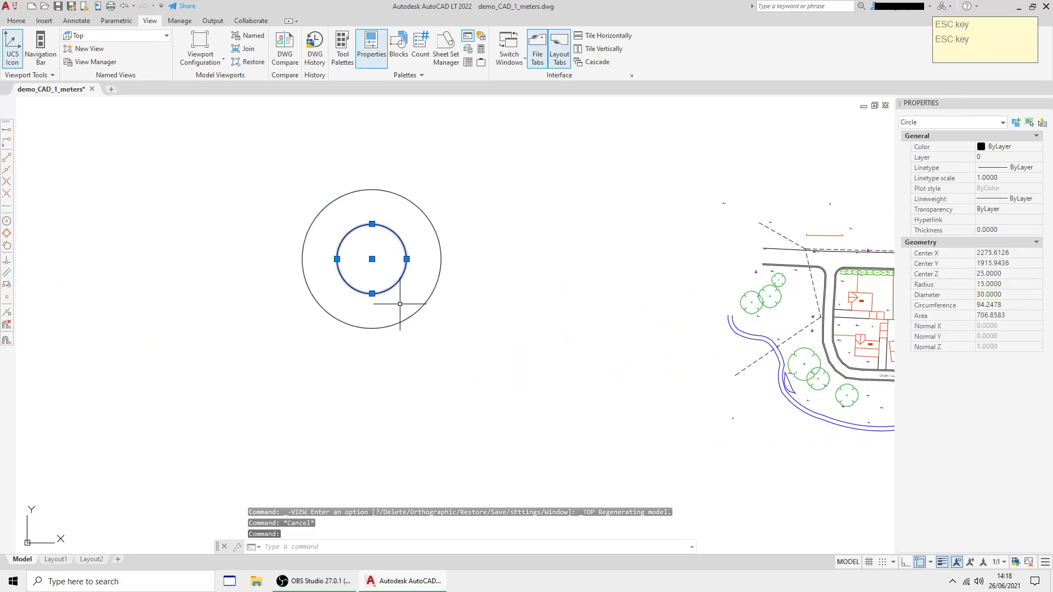
pyautogui.press('Escape')
pyautogui.click(438, 277)
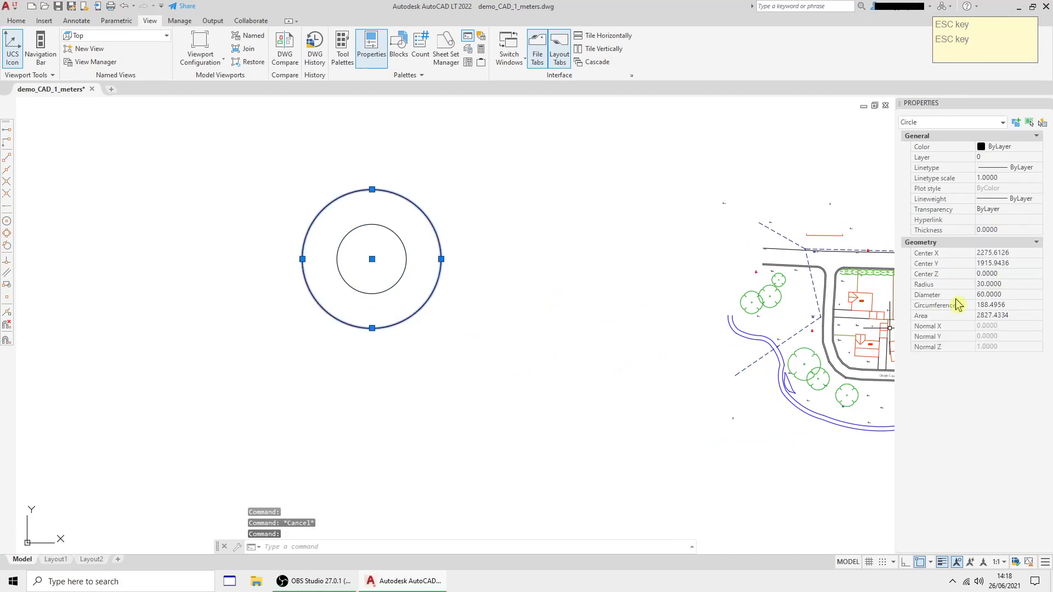
# - Measure the distance from the inner circle's right edge to the outer circle's right edge in plan
pyautogui.press('Escape')
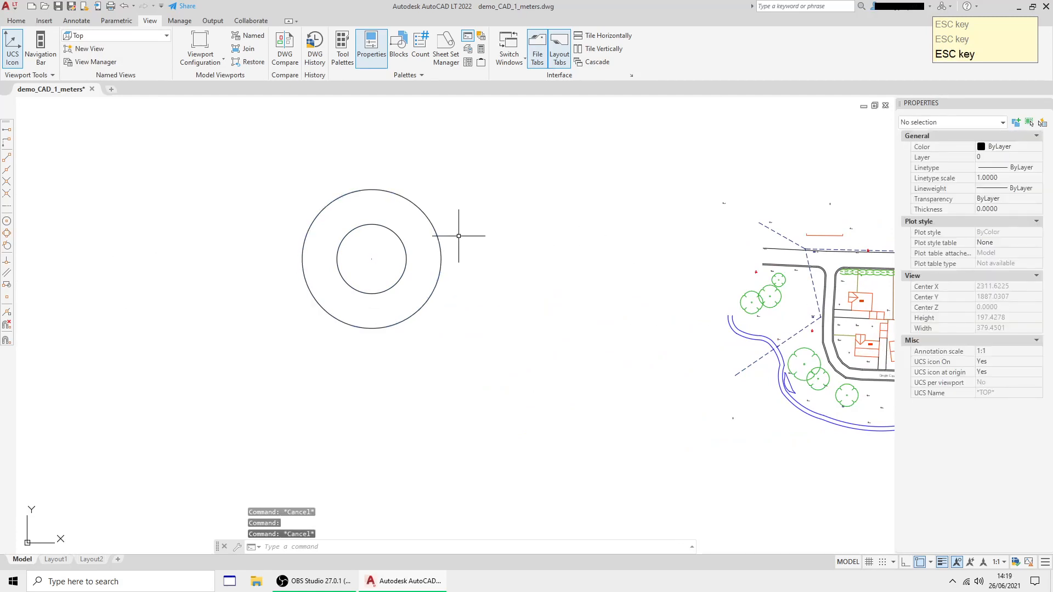
pyautogui.scroll(2, 387, 255)
pyautogui.scroll(2, 404, 255)
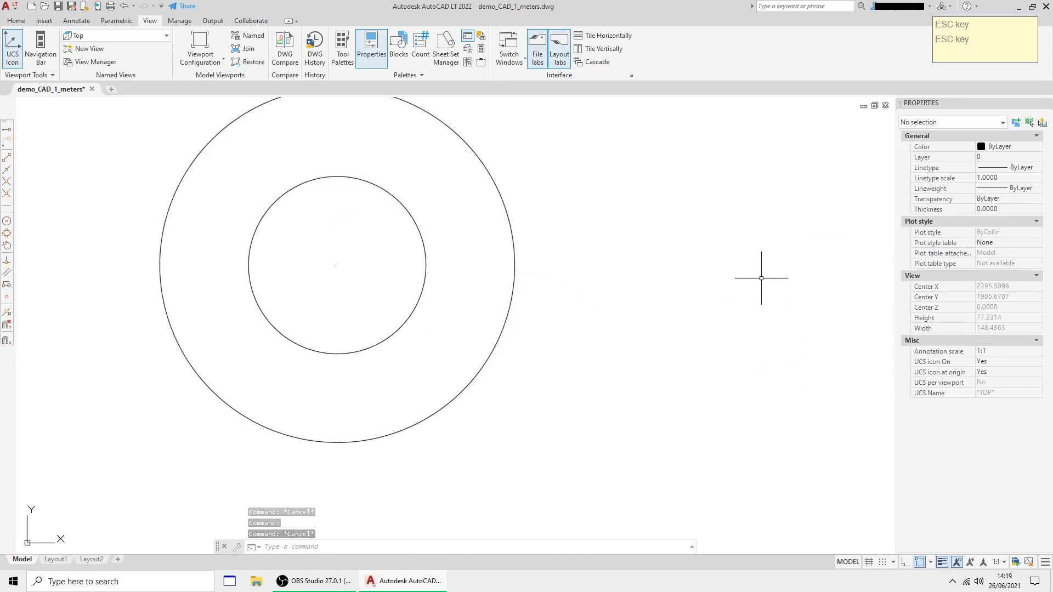
pyautogui.click(16, 20)
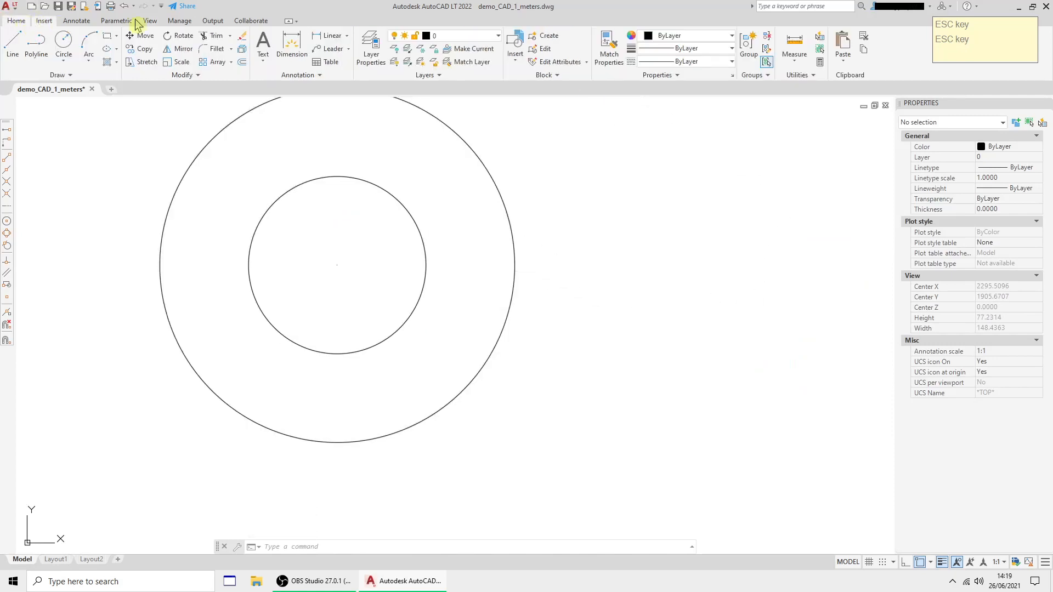
pyautogui.click(795, 57)
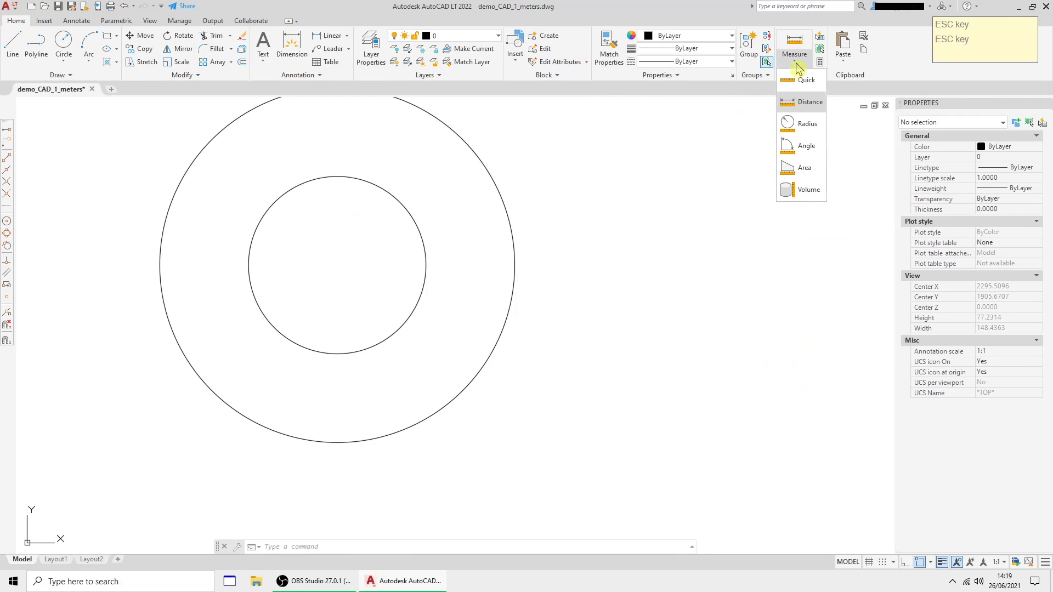
pyautogui.click(807, 104)
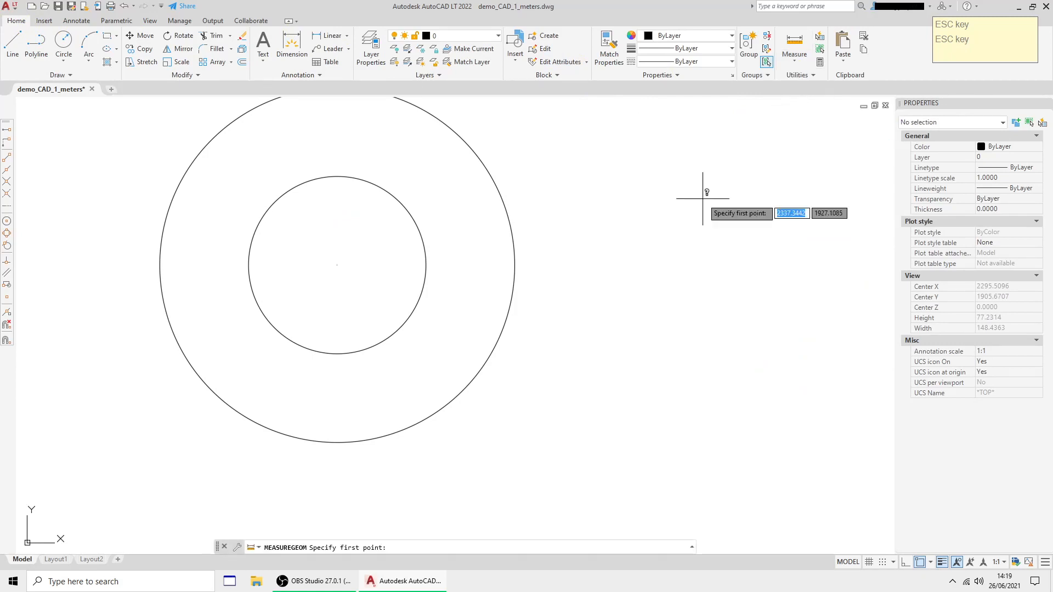
pyautogui.click(426, 264)
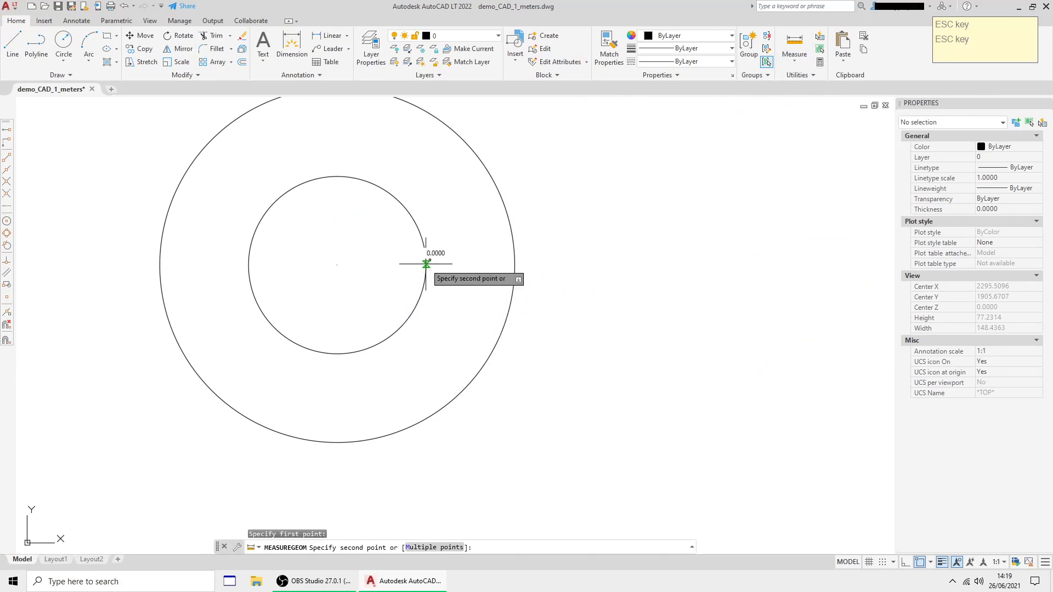
pyautogui.click(515, 267)
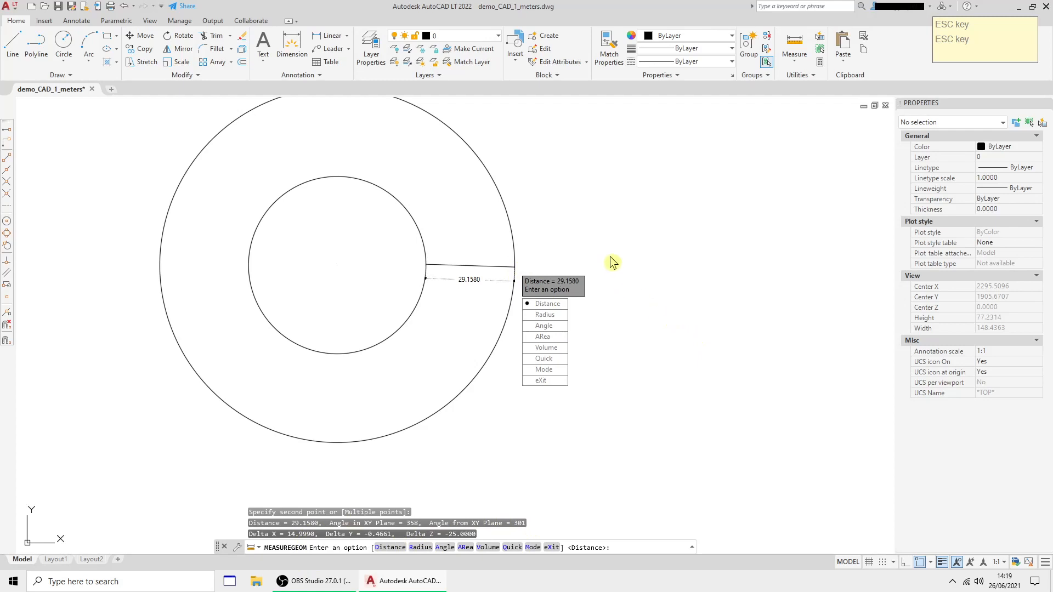
pyautogui.press('Escape')
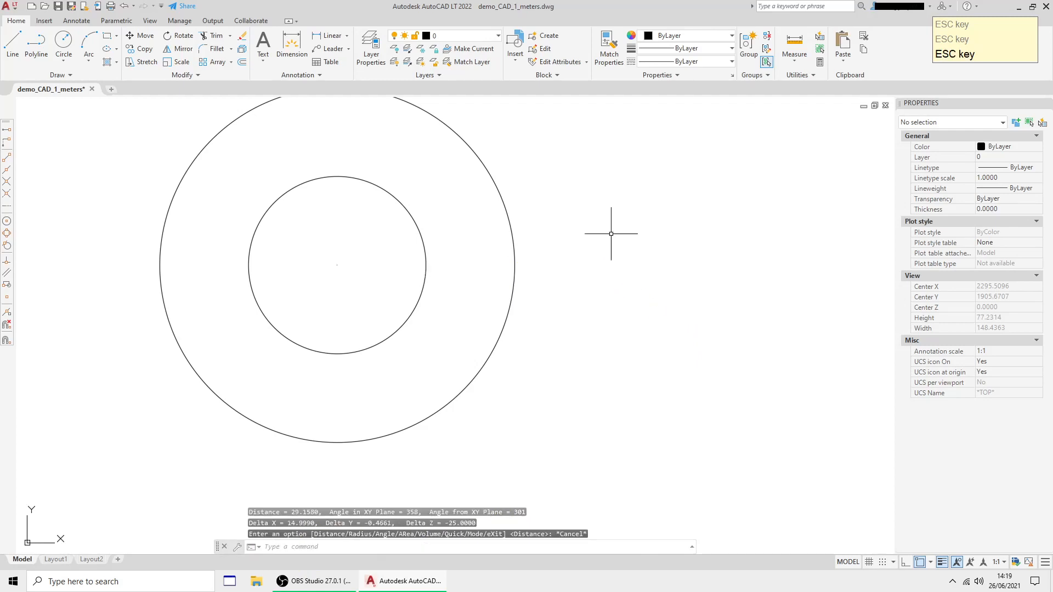
# - Check the geometry properties of the inner circle and the outer circle, including their Center Z values
pyautogui.click(425, 265)
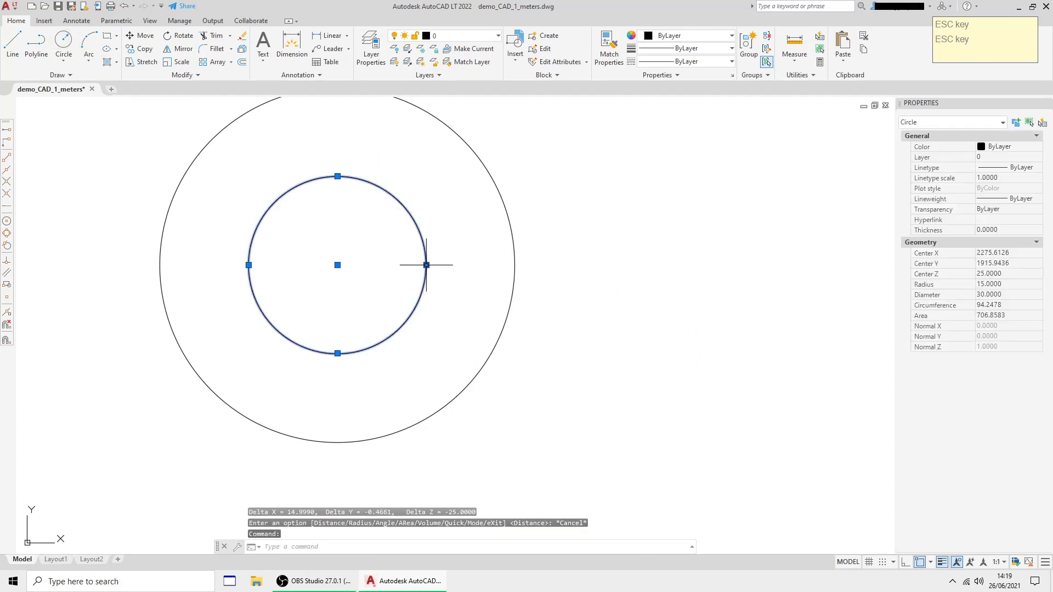
pyautogui.press('Escape')
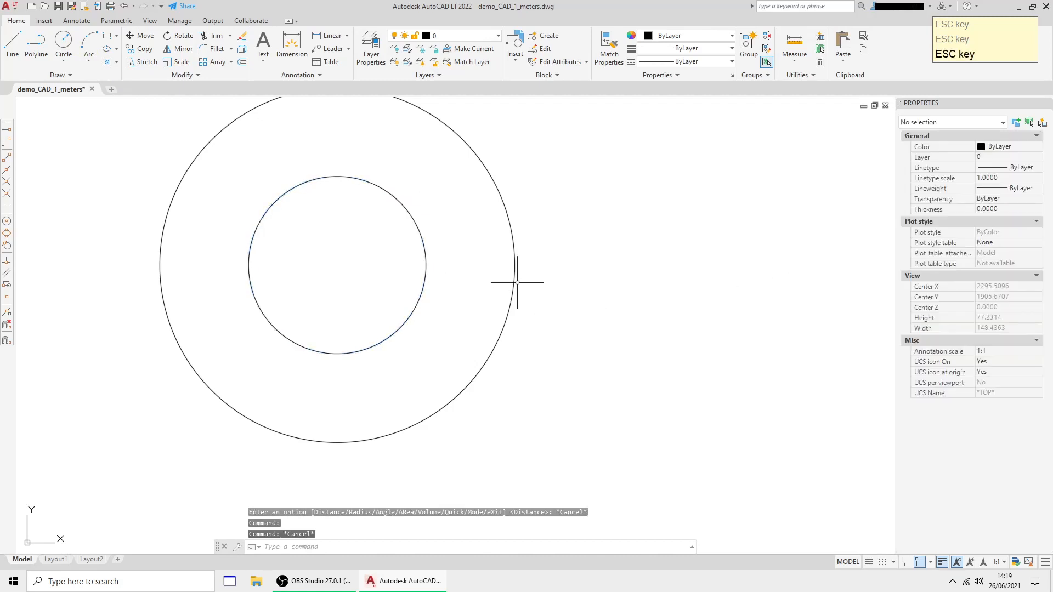
pyautogui.click(515, 280)
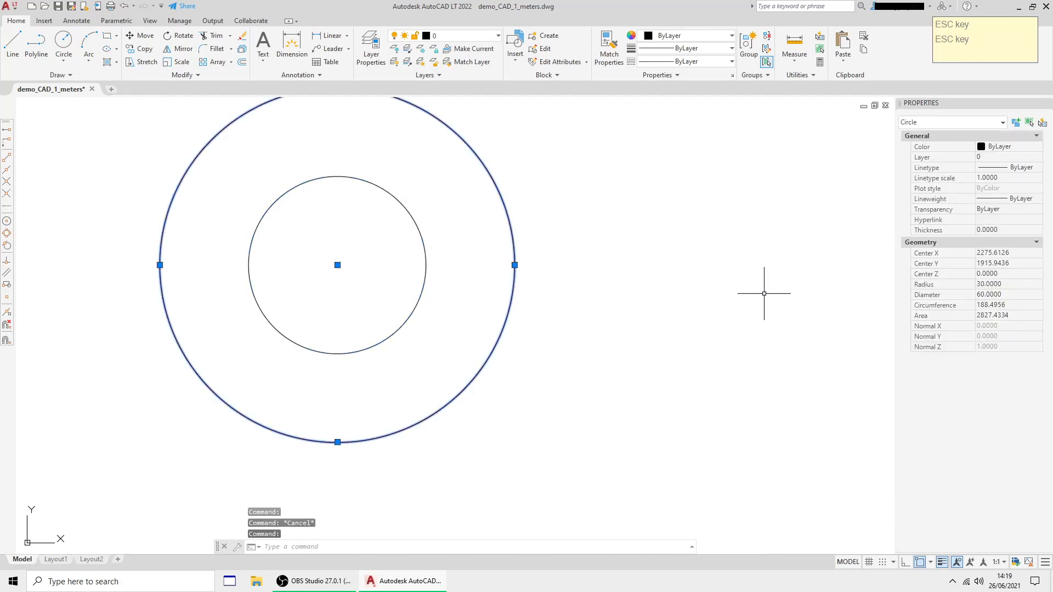
pyautogui.press('Escape')
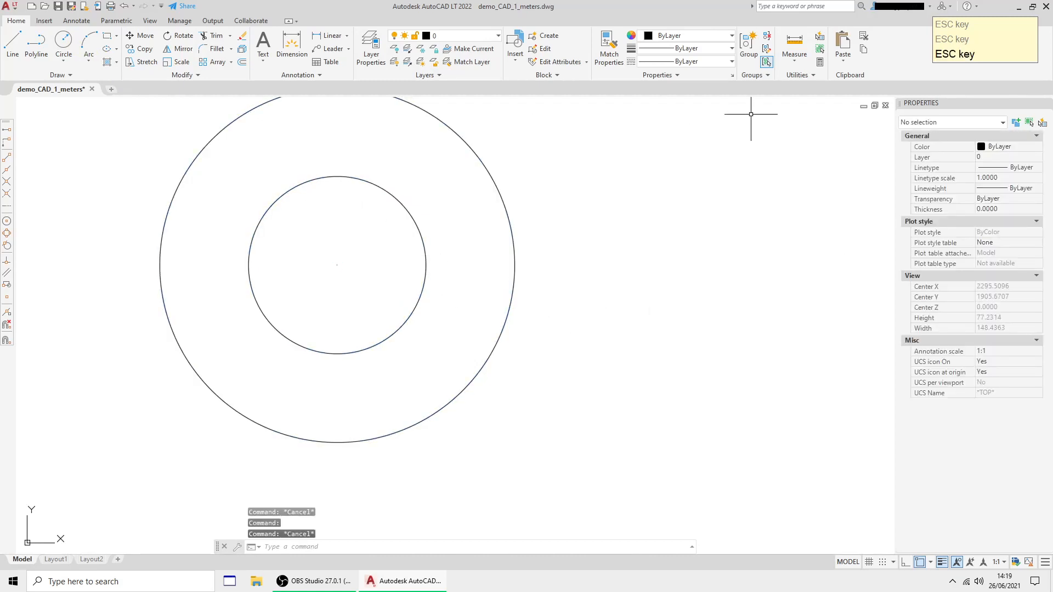
# - Repeat the plan distance measurement between the right edges of the inner and outer circles
pyautogui.click(794, 61)
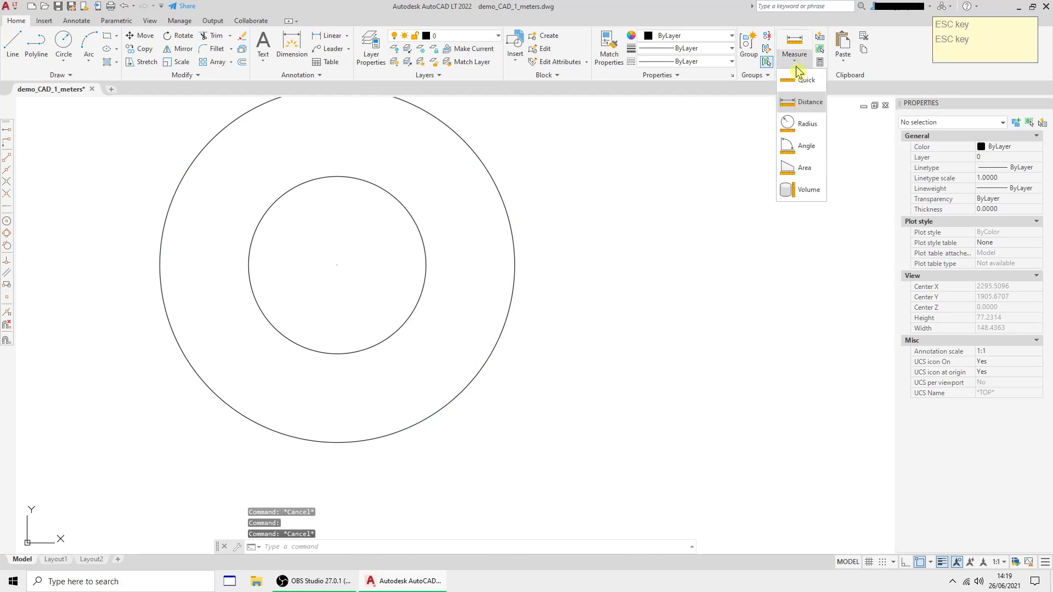
pyautogui.click(808, 102)
pyautogui.click(426, 265)
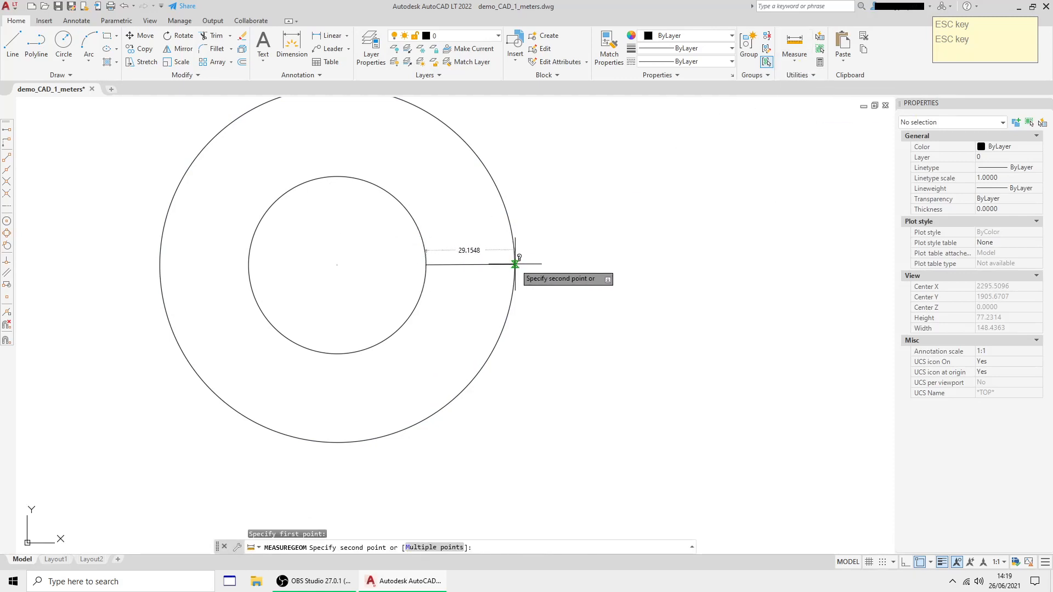
pyautogui.click(515, 265)
pyautogui.press('Escape')
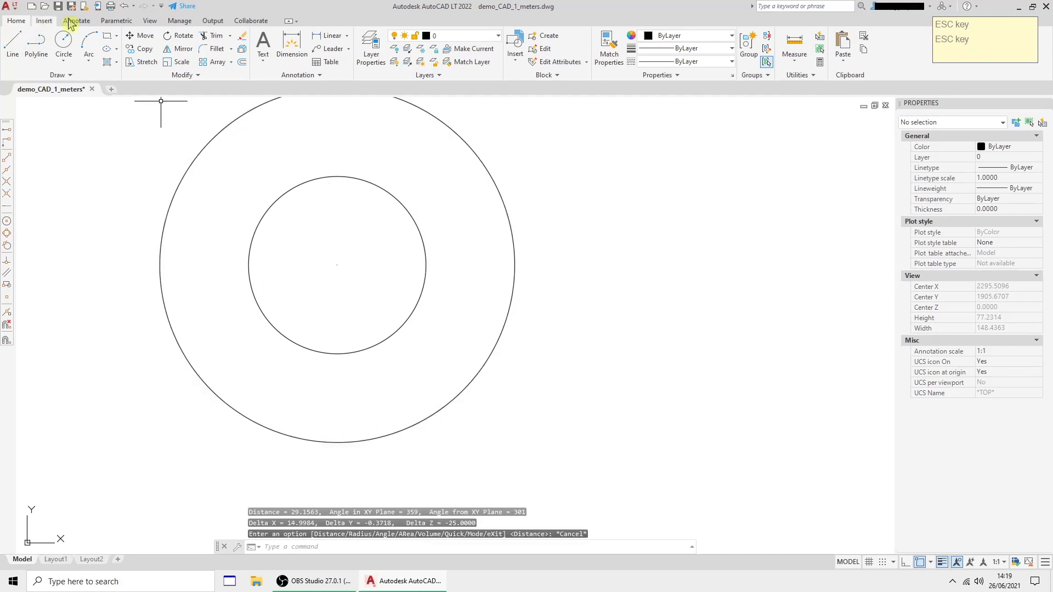
# - Switch to the Front view and bring the two circles' side profile up close
pyautogui.click(150, 22)
pyautogui.click(112, 35)
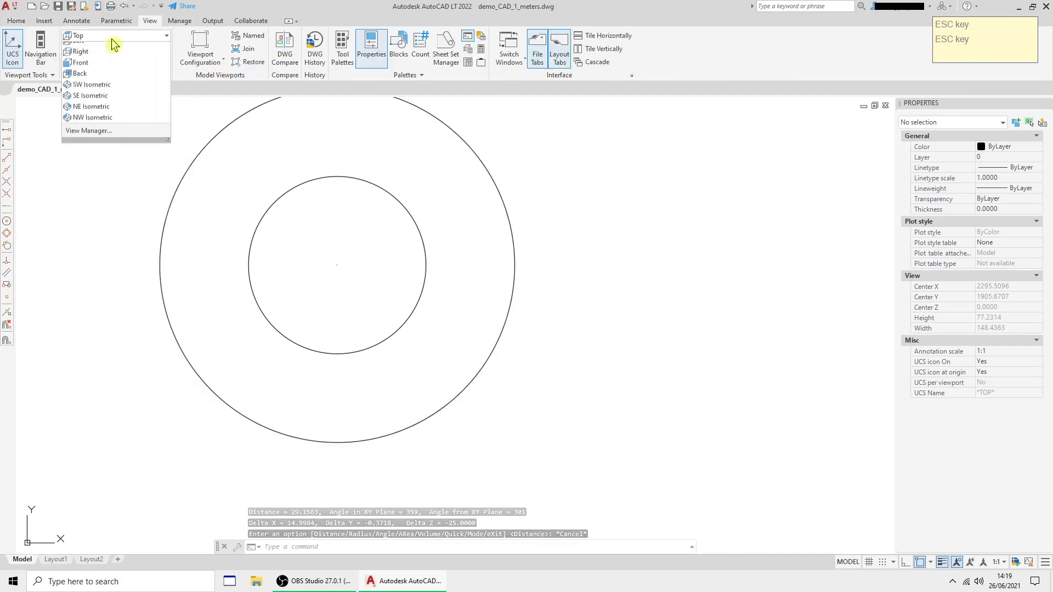
pyautogui.click(80, 92)
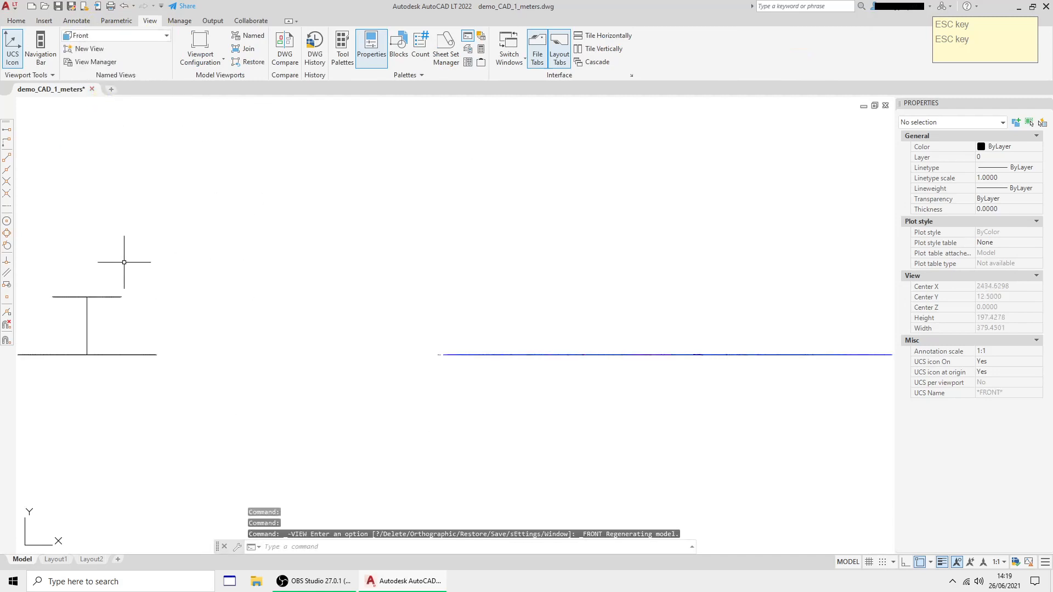
pyautogui.moveTo(122, 266); pyautogui.dragTo(341, 235, button='middle')
pyautogui.scroll(3, 327, 294)
pyautogui.scroll(2, 327, 293)
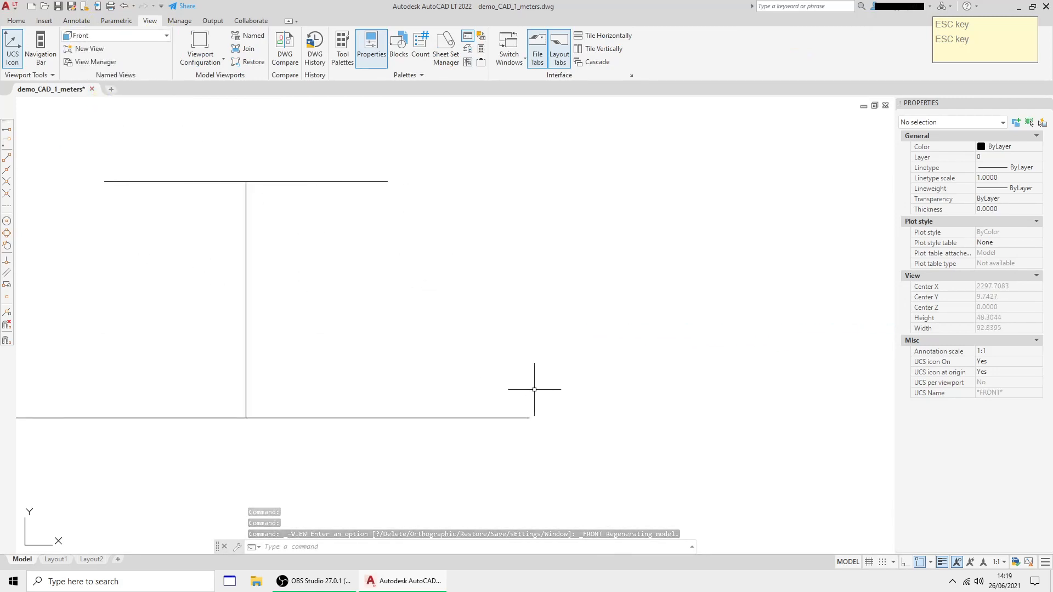
# - Measure the sloping distance from the right end of the raised circle to the right end of the base circle
pyautogui.click(11, 23)
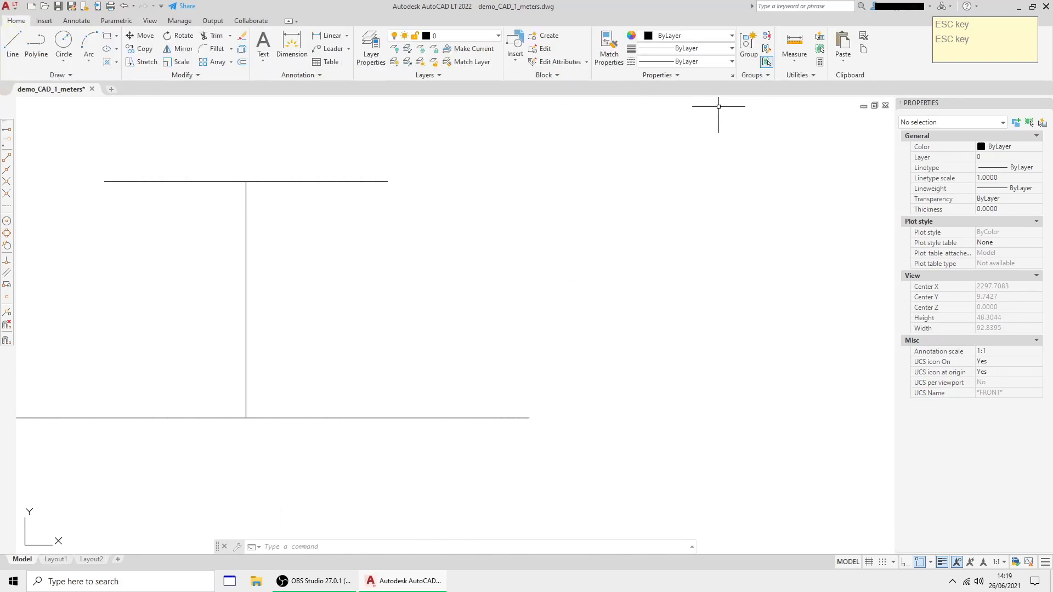
pyautogui.click(794, 44)
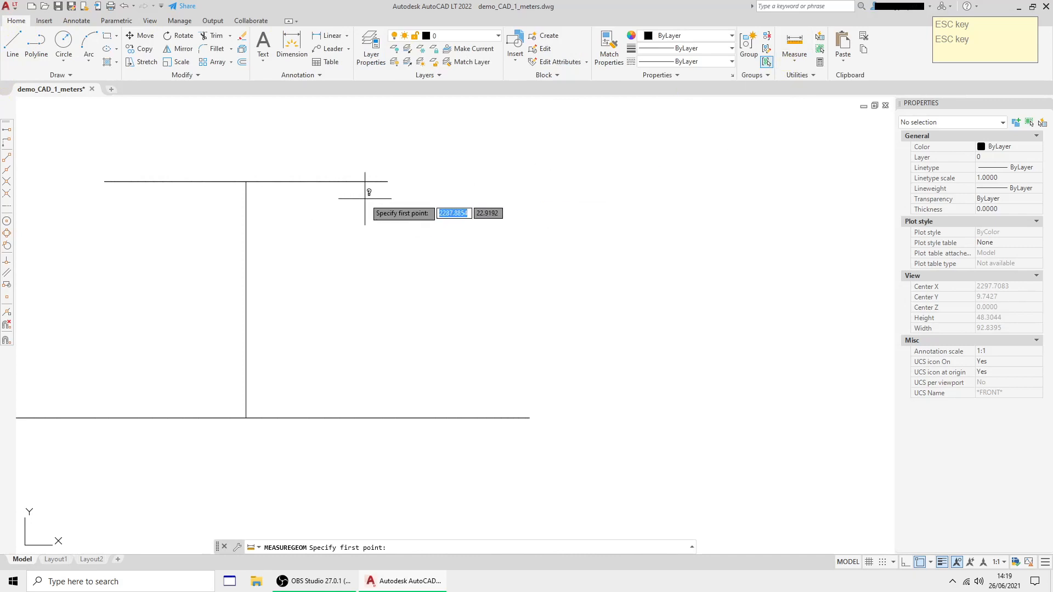
pyautogui.click(390, 177)
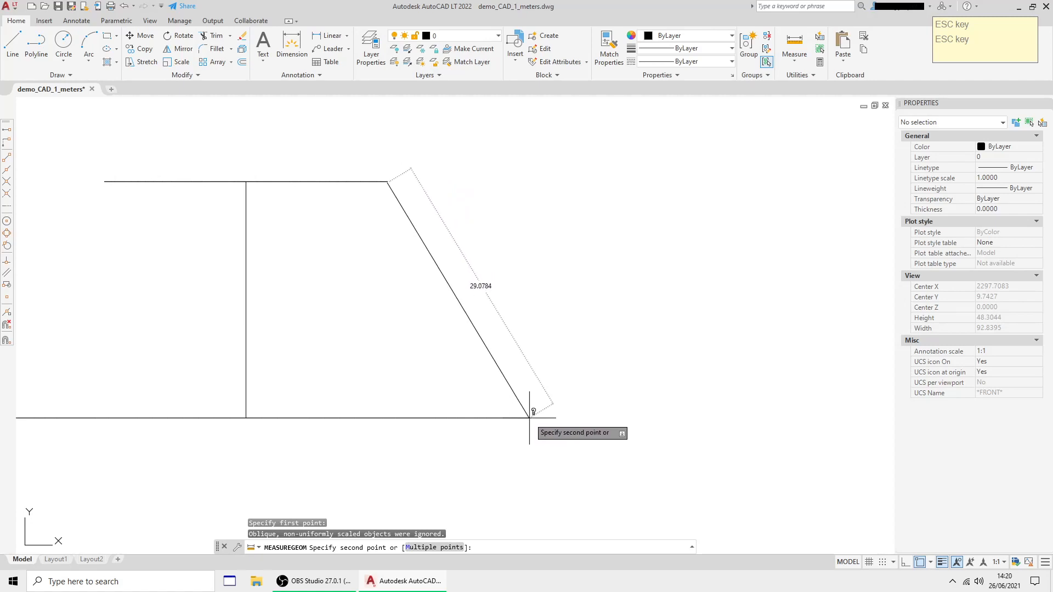
pyautogui.press('Escape')
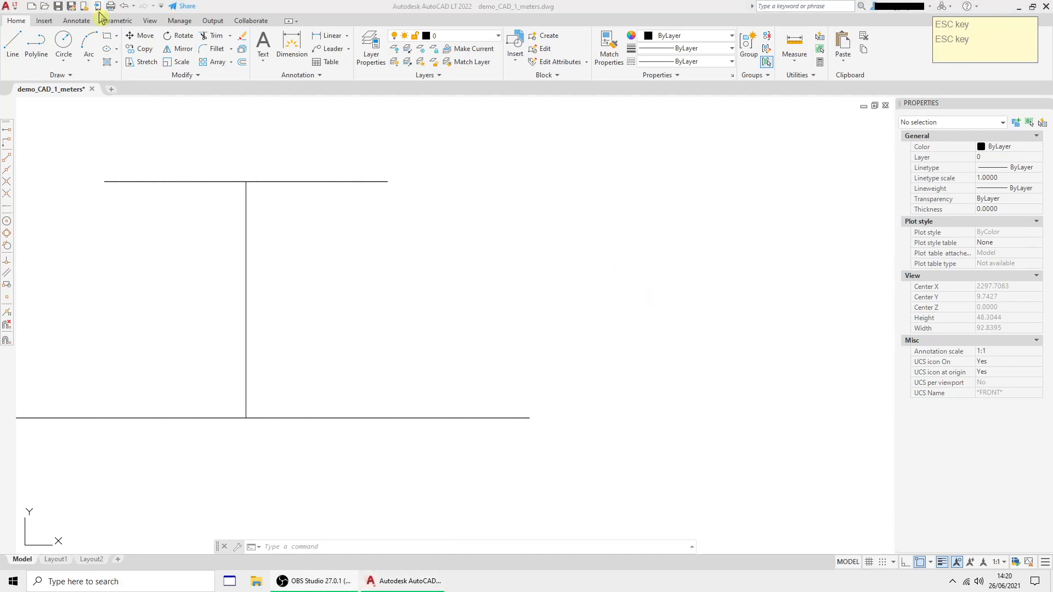
# - Return the model to the Top view
pyautogui.click(150, 22)
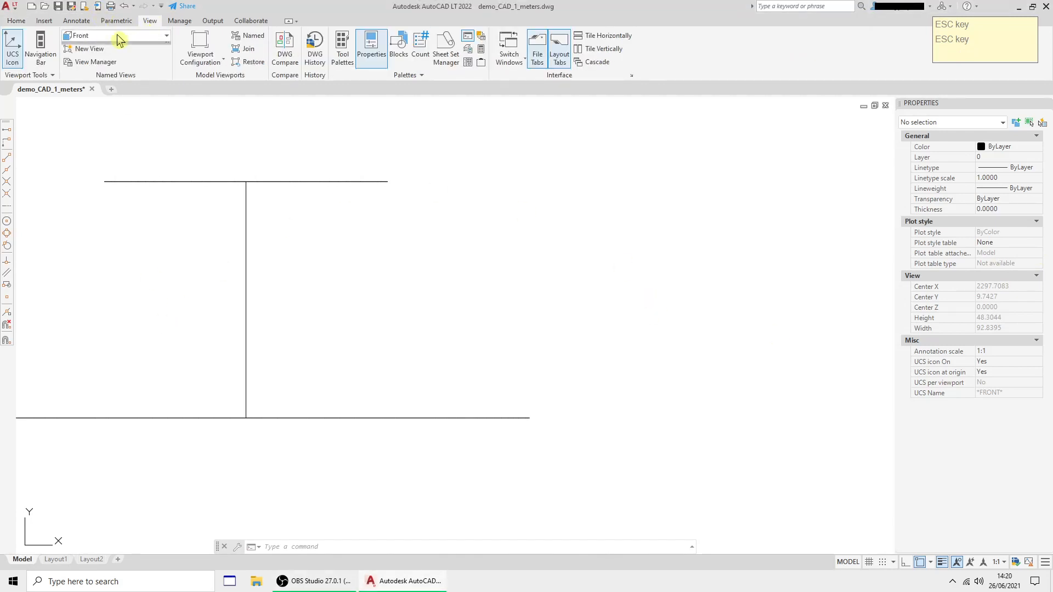
pyautogui.click(112, 36)
pyautogui.click(112, 48)
pyautogui.moveTo(277, 252); pyautogui.dragTo(533, 252, button='middle')
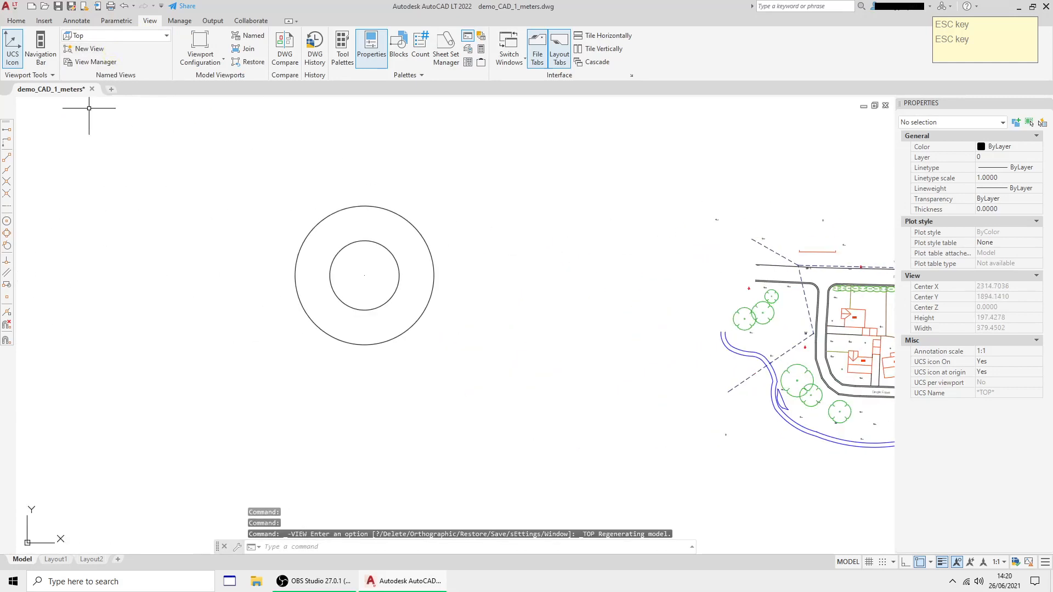
# - Draw a circle centred on the inner circle's right edge, with a radius of about 14.68, and select it
pyautogui.click(16, 21)
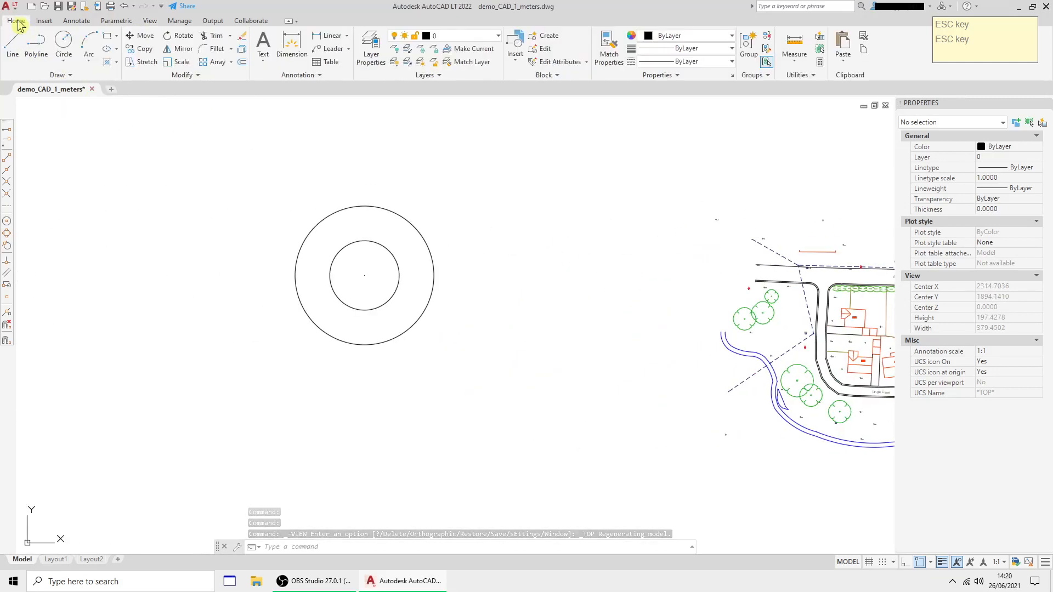
pyautogui.click(64, 44)
pyautogui.scroll(4, 372, 297)
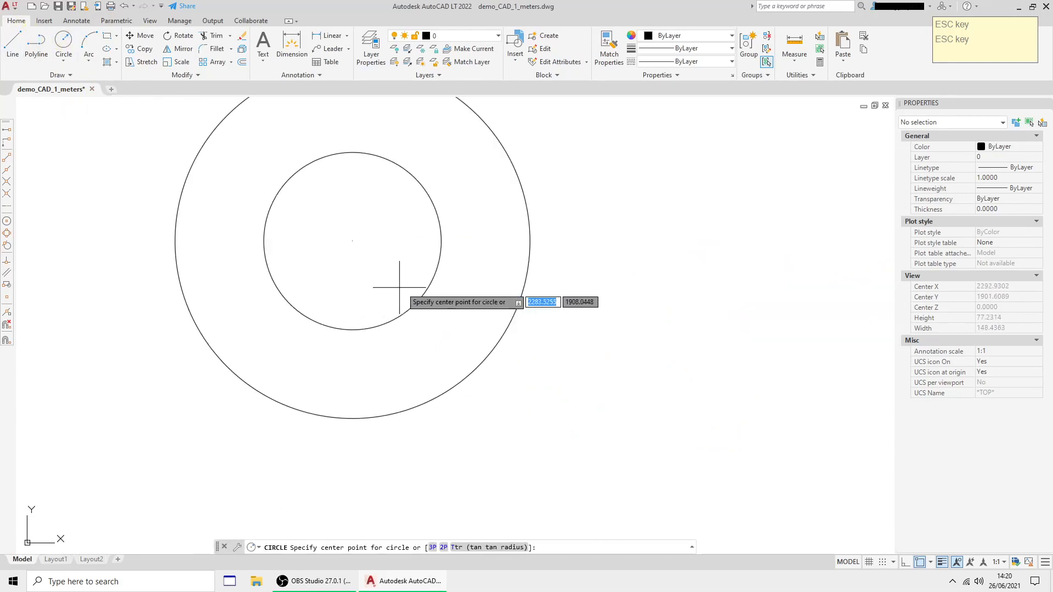
pyautogui.click(440, 252)
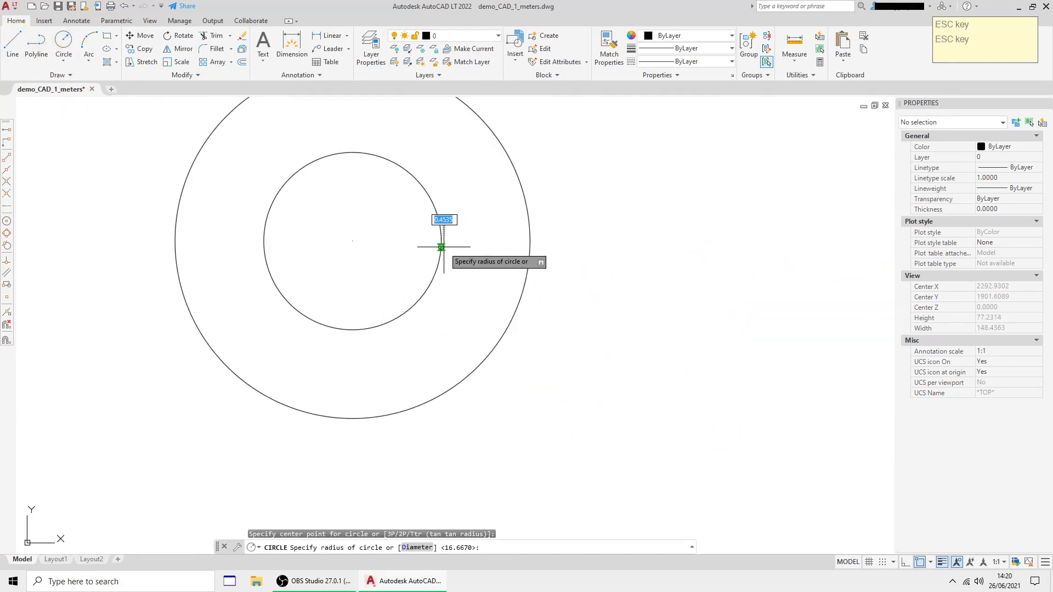
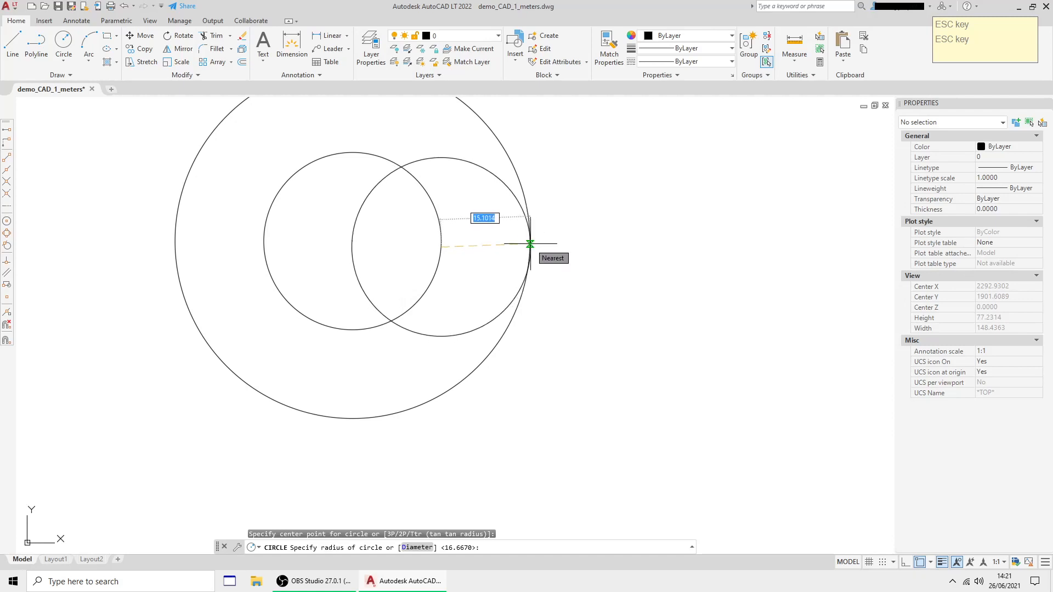
pyautogui.scroll(5, 530, 244)
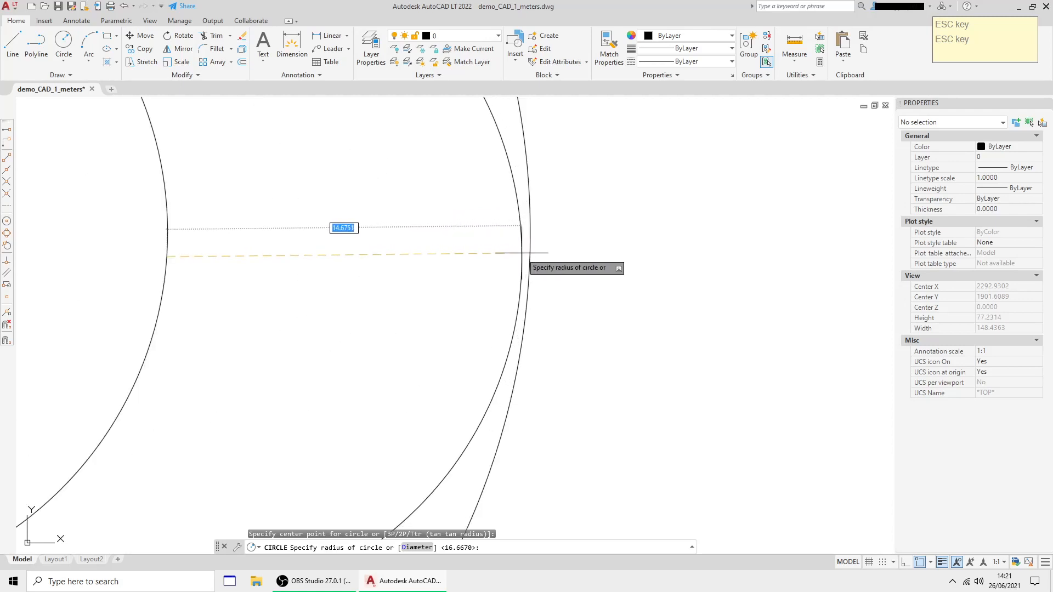
pyautogui.click(521, 253)
pyautogui.click(534, 285)
pyautogui.scroll(-4, 578, 305)
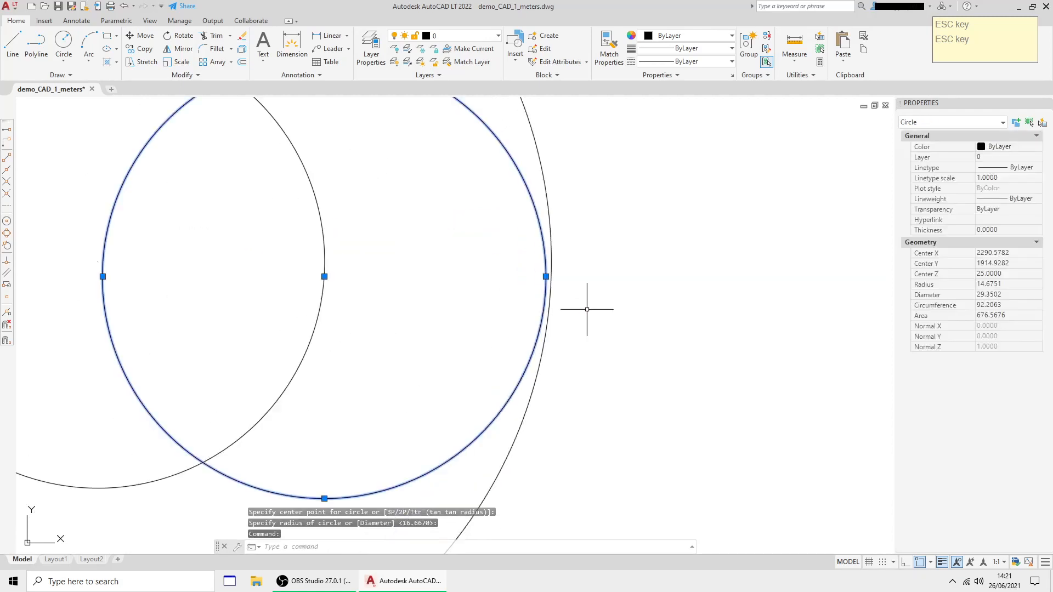
# - Stretch the new circle's right quadrant onto the outer circle, giving a radius of about 29.16
pyautogui.scroll(4, 579, 287)
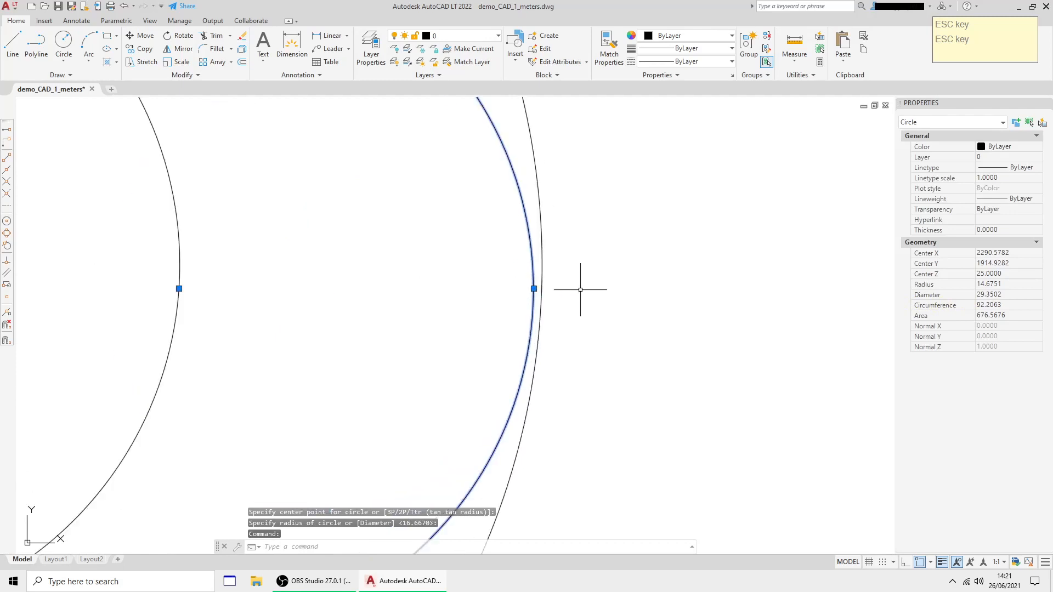
pyautogui.click(535, 287)
pyautogui.scroll(-7, 545, 286)
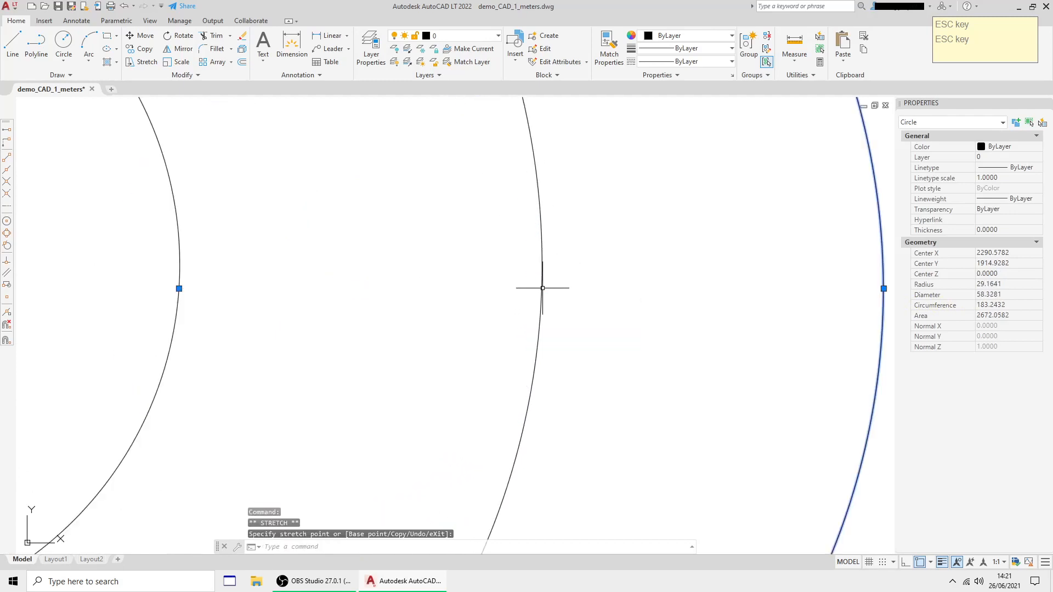
pyautogui.click(665, 287)
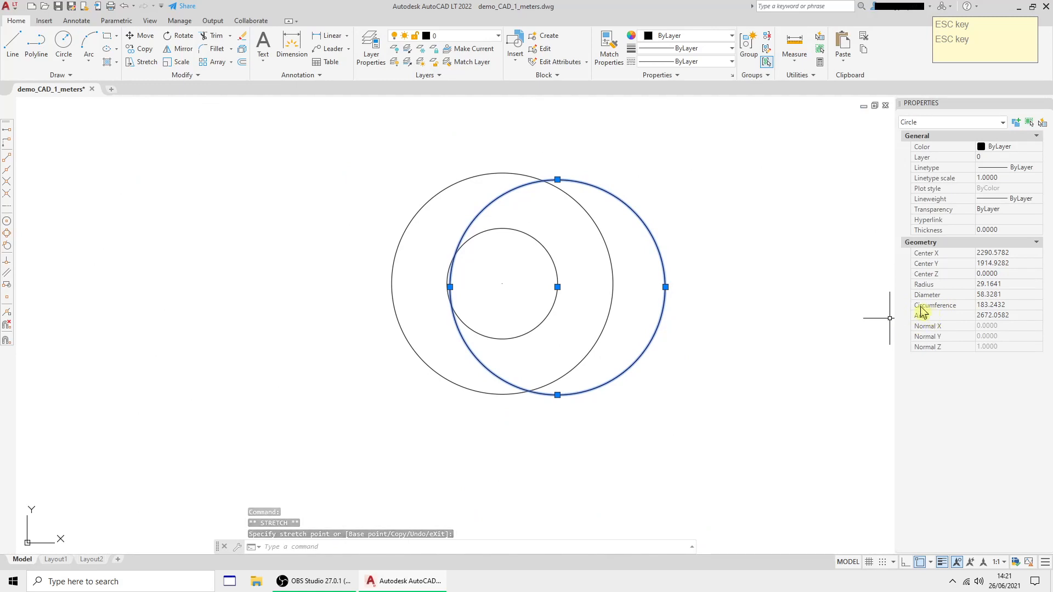
# - Shrink the new circle by its right quadrant to a radius of about 6.51
pyautogui.click(665, 287)
pyautogui.scroll(2, 556, 262)
pyautogui.click(599, 281)
pyautogui.scroll(-1, 658, 280)
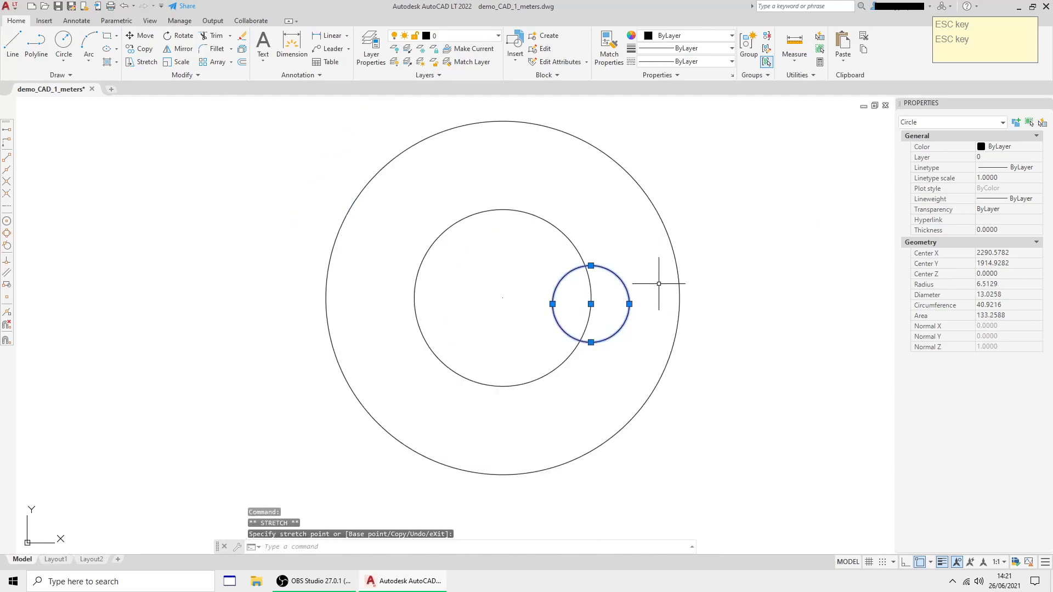
pyautogui.scroll(-2, 659, 283)
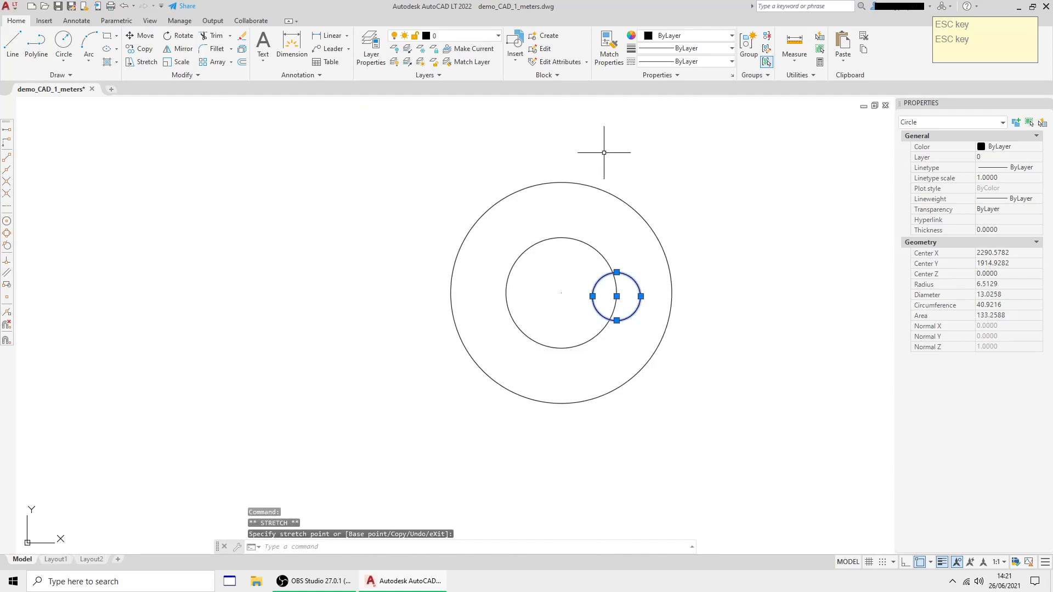
pyautogui.scroll(-6, 638, 281)
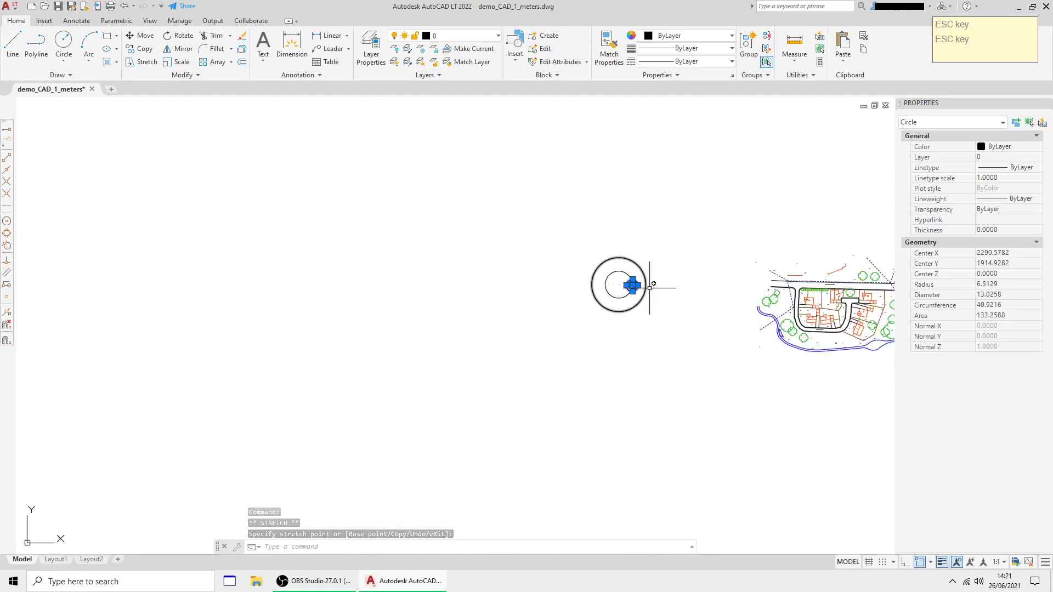
pyautogui.moveTo(730, 294); pyautogui.dragTo(570, 292, button='middle')
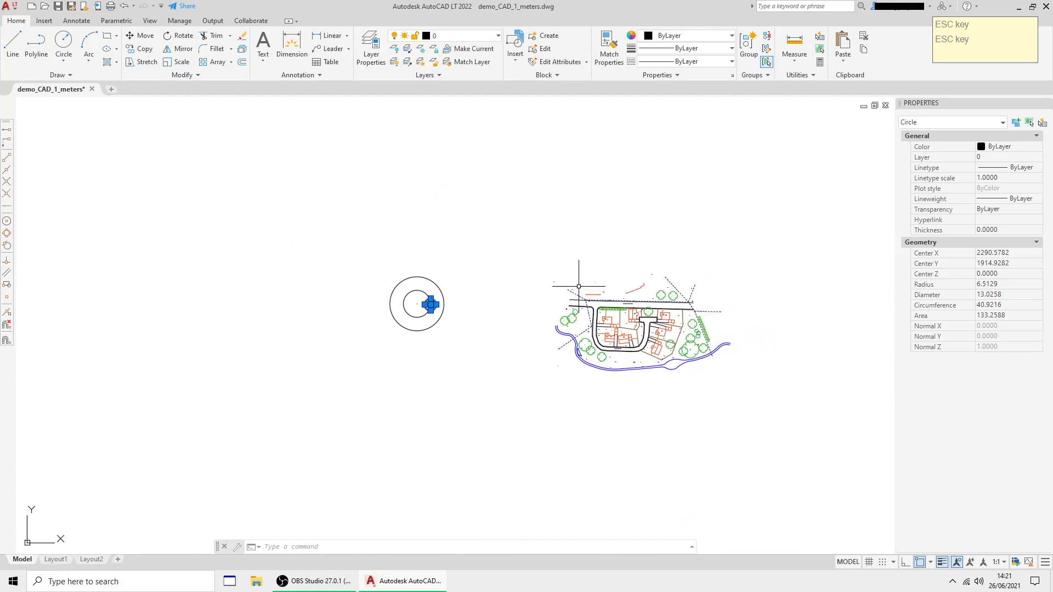
pyautogui.click(354, 255)
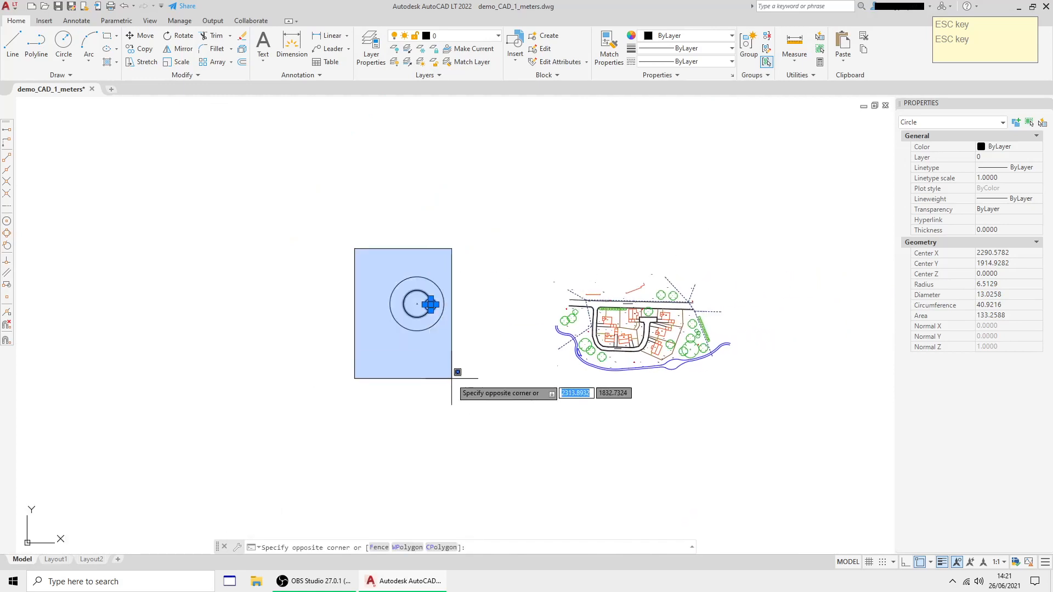
pyautogui.click(465, 381)
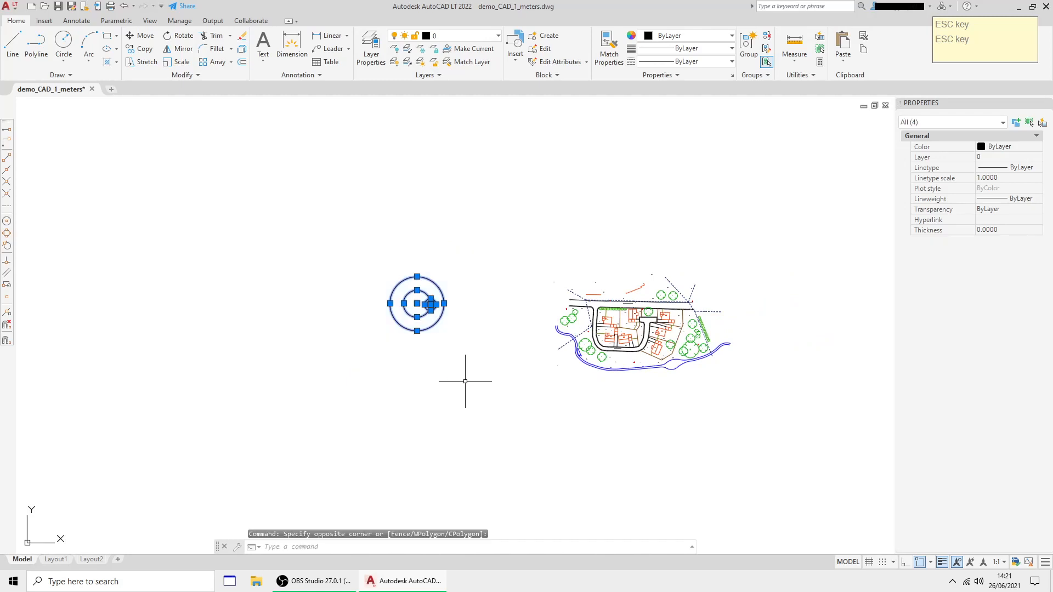
pyautogui.press('Escape')
# - Select everything in the drawing, and filter the selection with Quick Select to all objects of type Circle
pyautogui.click(322, 215)
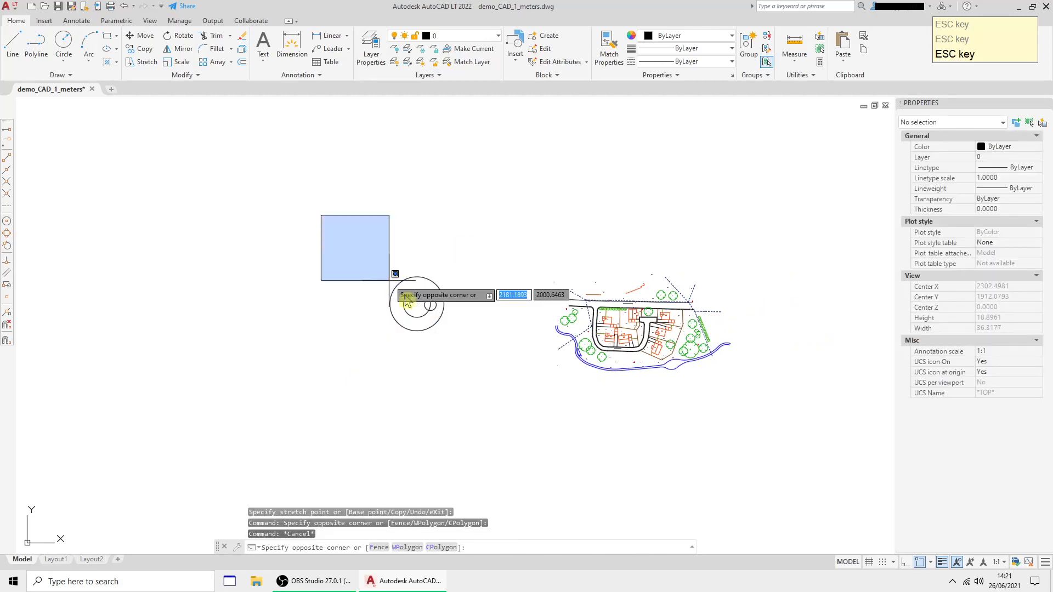
pyautogui.click(800, 424)
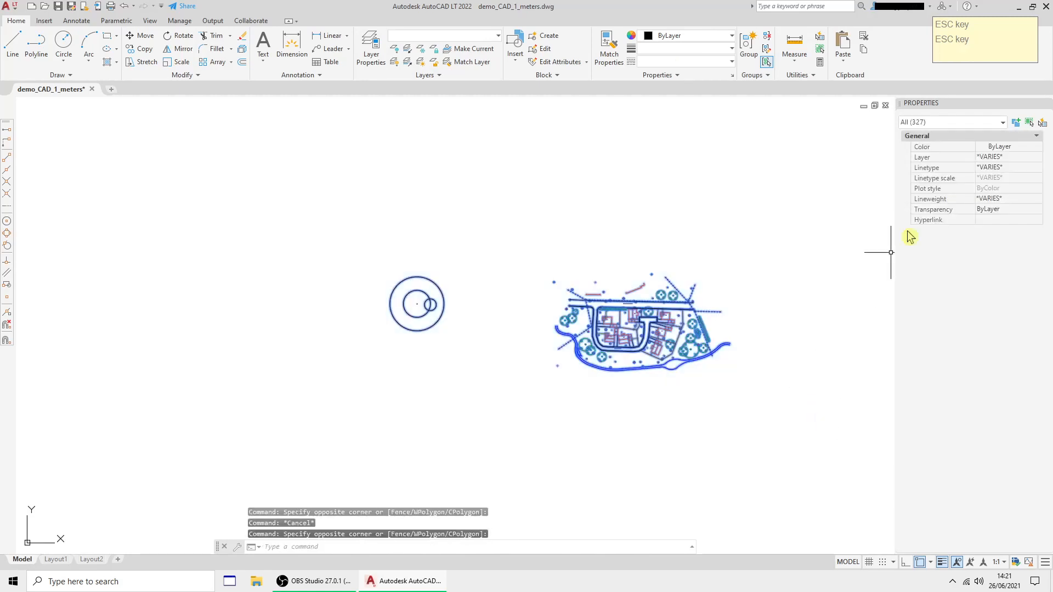
pyautogui.click(1043, 123)
pyautogui.click(529, 200)
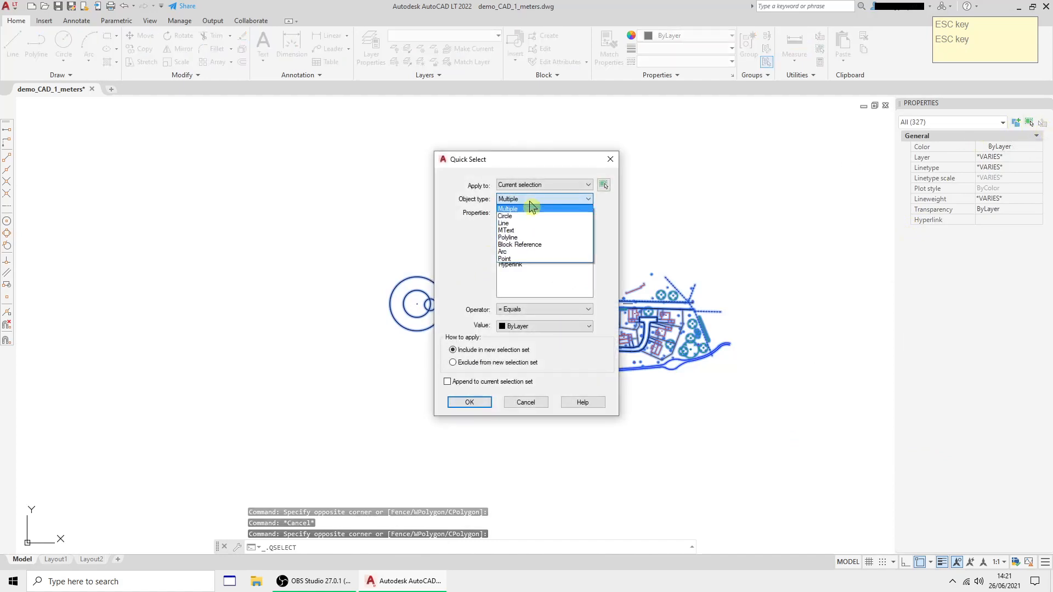
pyautogui.click(581, 223)
pyautogui.click(540, 310)
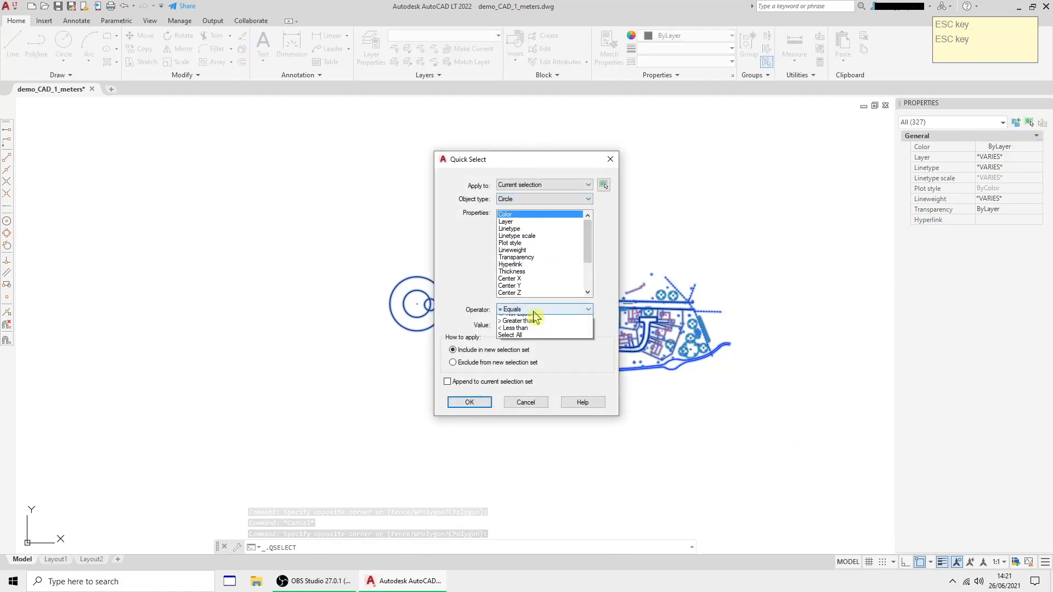
pyautogui.click(529, 351)
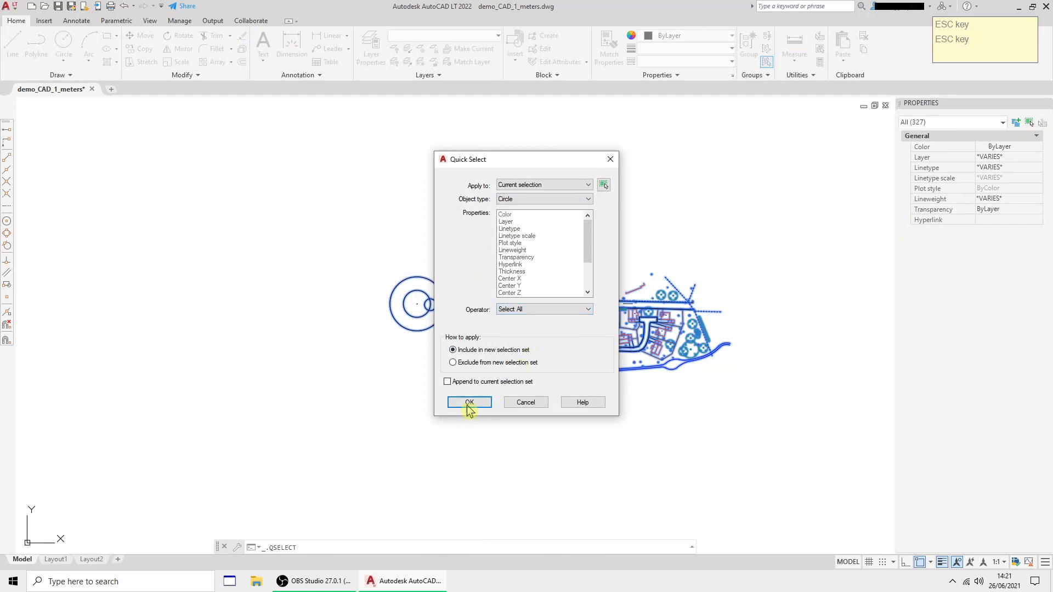
pyautogui.click(470, 404)
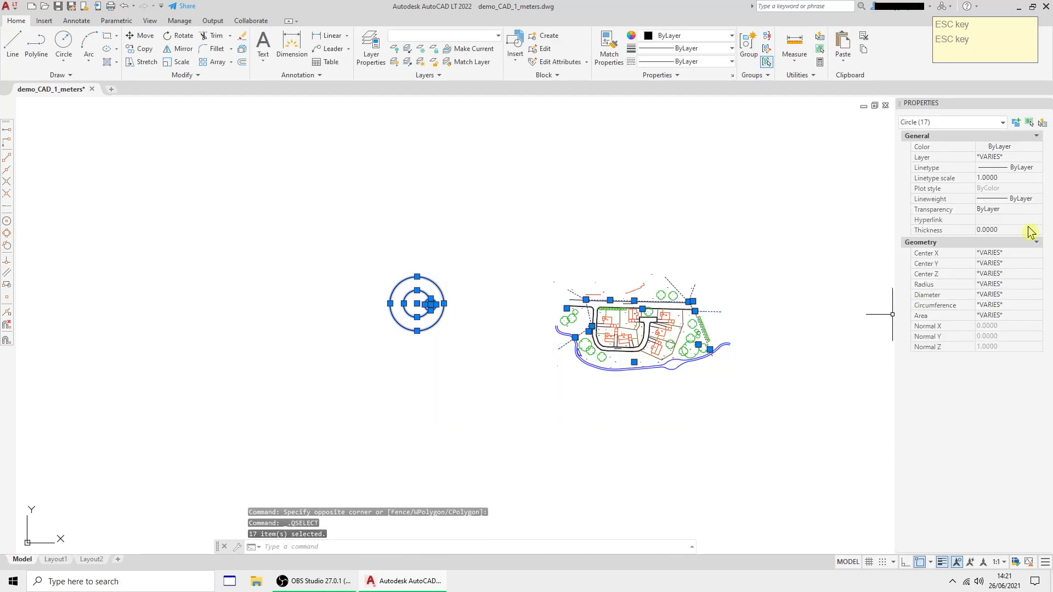
# - Set the Center Z of all selected circles to 0 and clear the selection
pyautogui.click(985, 273)
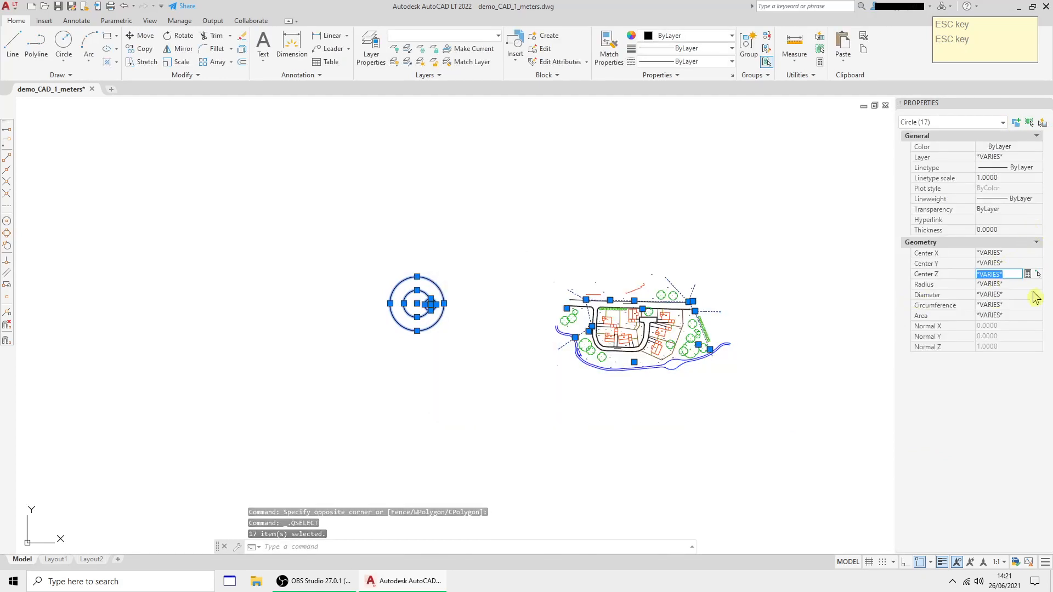
pyautogui.write('0')
pyautogui.press('Return')
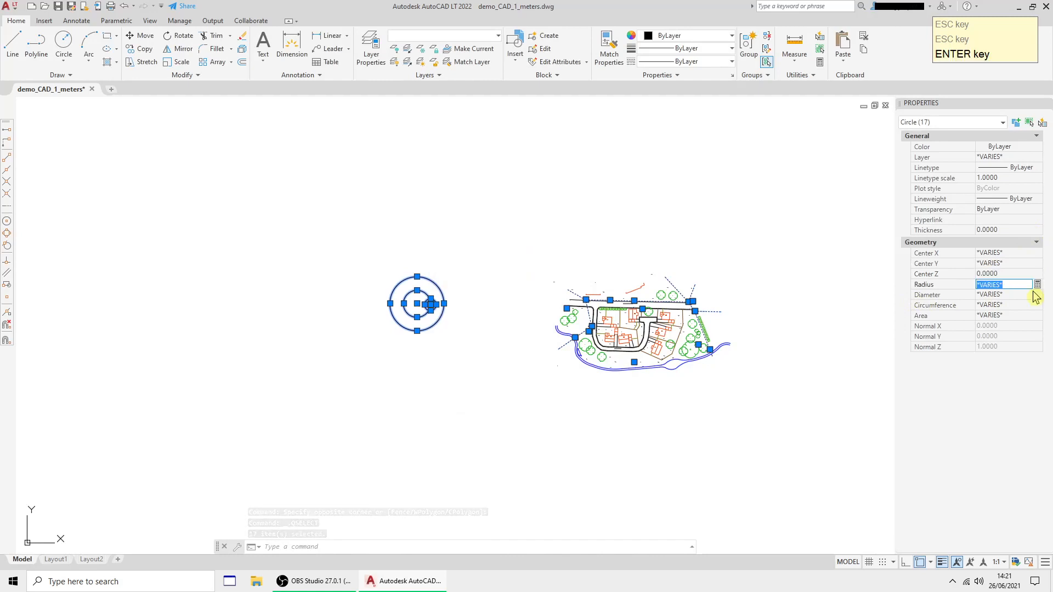
pyautogui.click(765, 378)
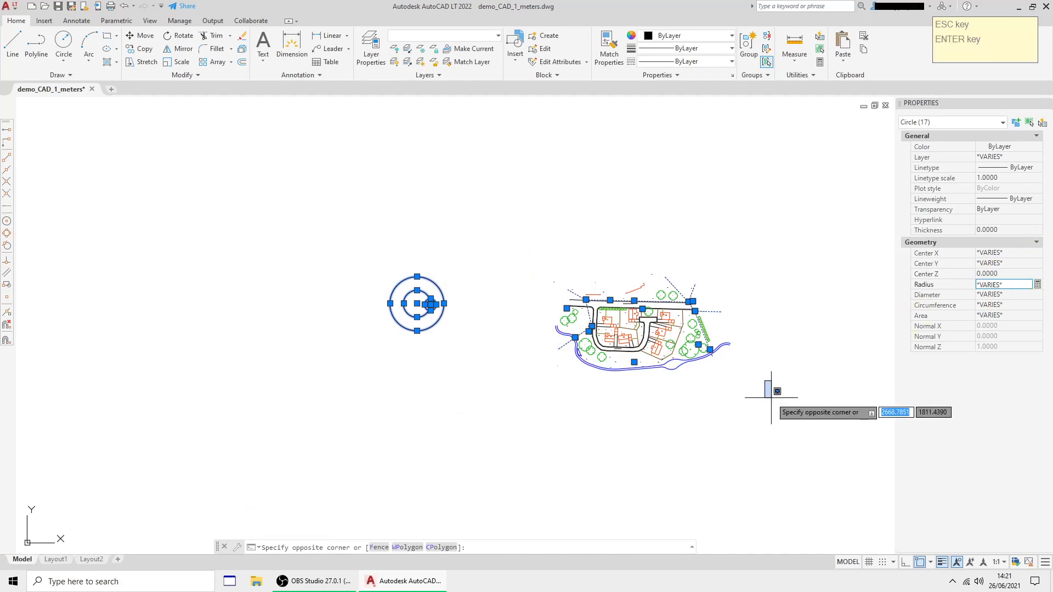
pyautogui.press('Escape')
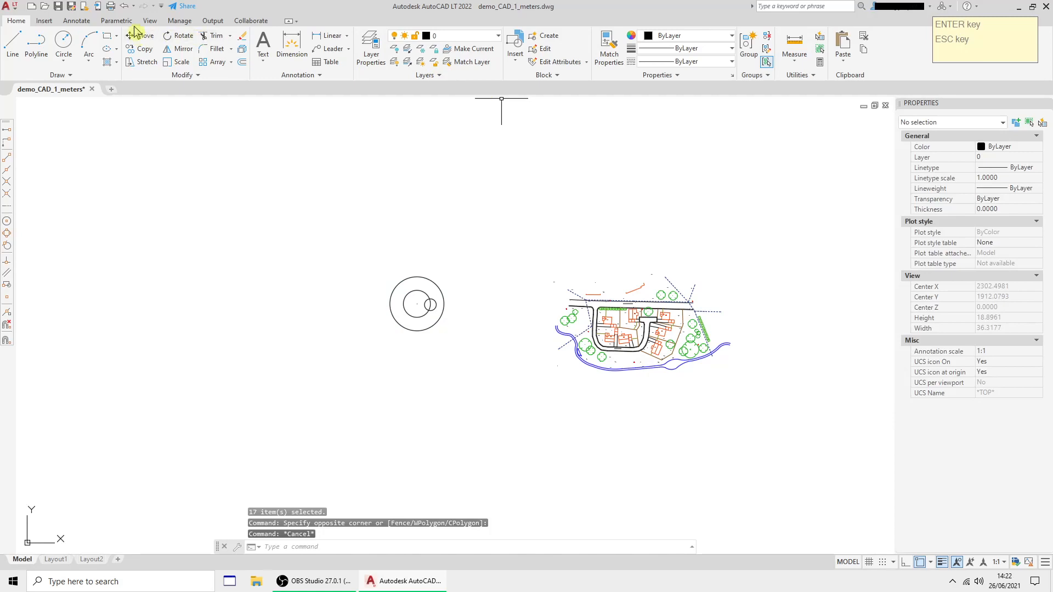
# - Switch to the Front view to examine the circles' elevation from the side, and undo the last two actions
pyautogui.click(150, 21)
pyautogui.click(143, 38)
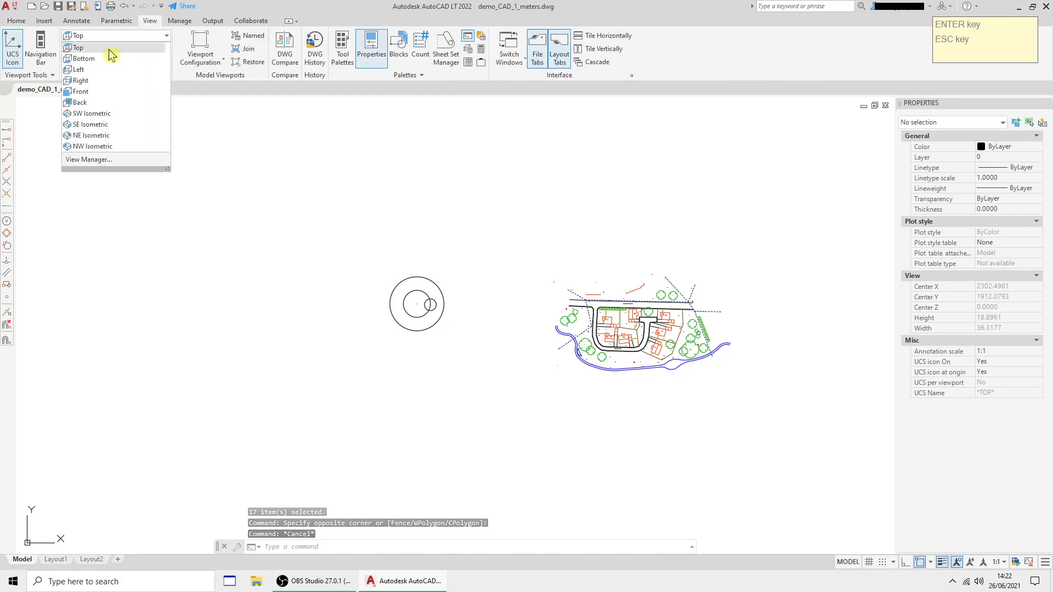
pyautogui.click(101, 93)
pyautogui.moveTo(268, 275); pyautogui.dragTo(569, 266, button='middle')
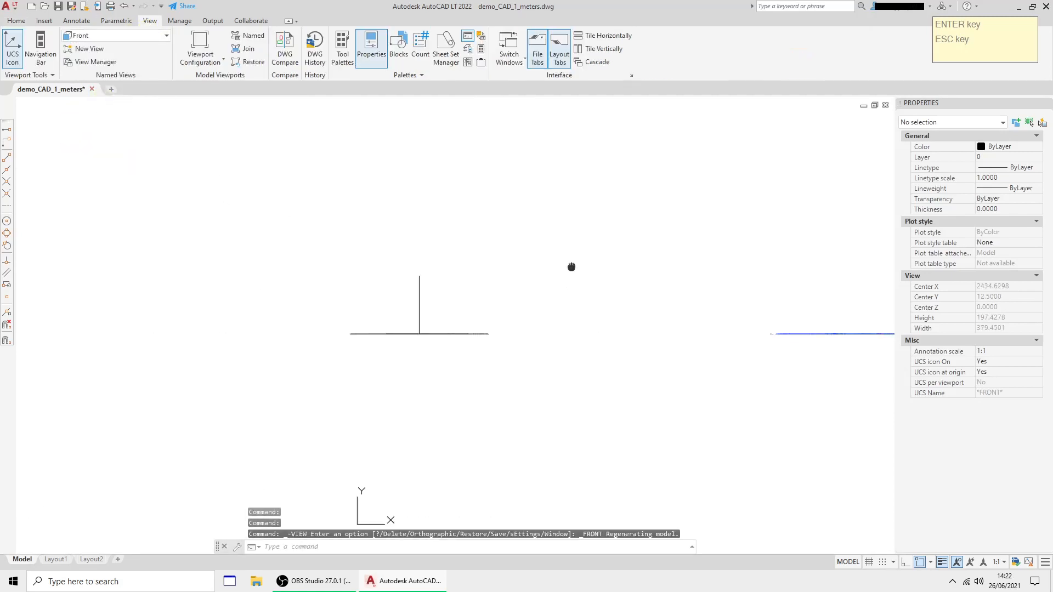
pyautogui.scroll(3, 470, 329)
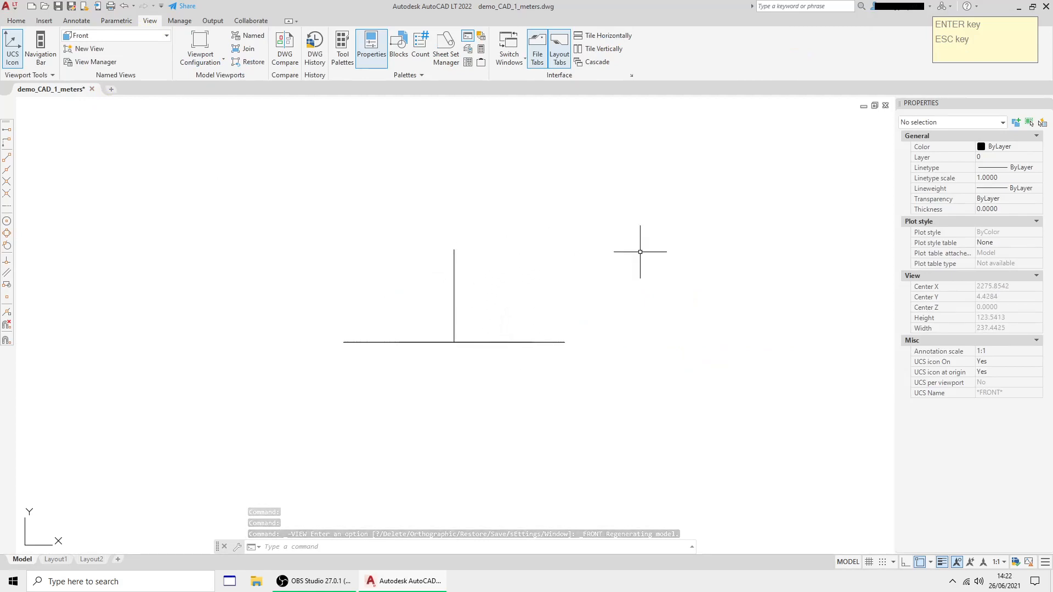
pyautogui.scroll(-2, 484, 221)
pyautogui.moveTo(486, 219); pyautogui.dragTo(402, 250, button='middle')
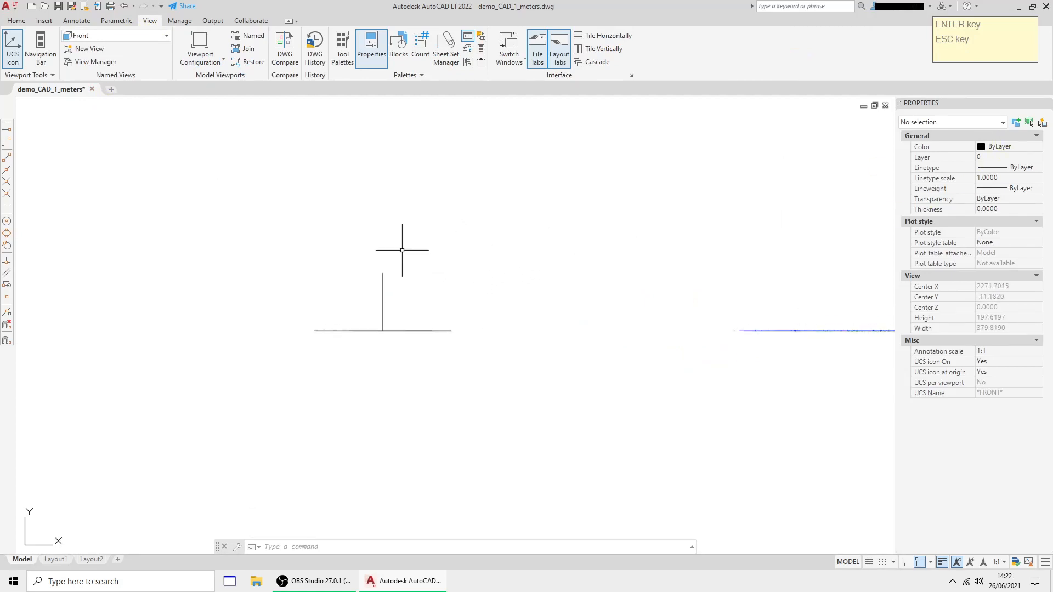
pyautogui.hotkey('ctrl', 'z')
pyautogui.hotkey('ctrl', 'z')
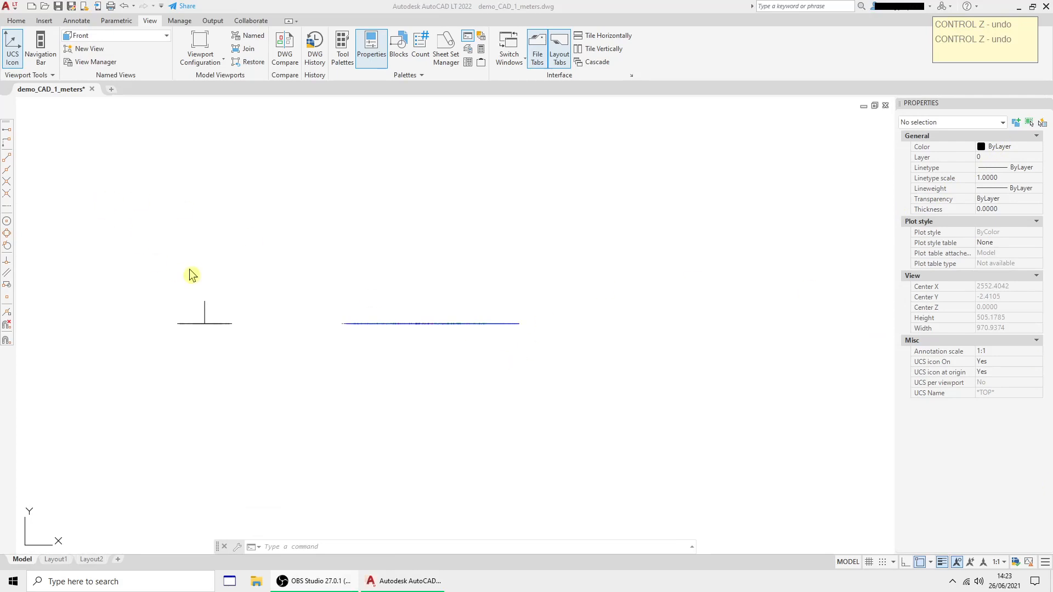
# - Delete the demonstration circles and the vertical line beside the site plan, and return the model to the Top view
pyautogui.click(116, 224)
pyautogui.click(265, 403)
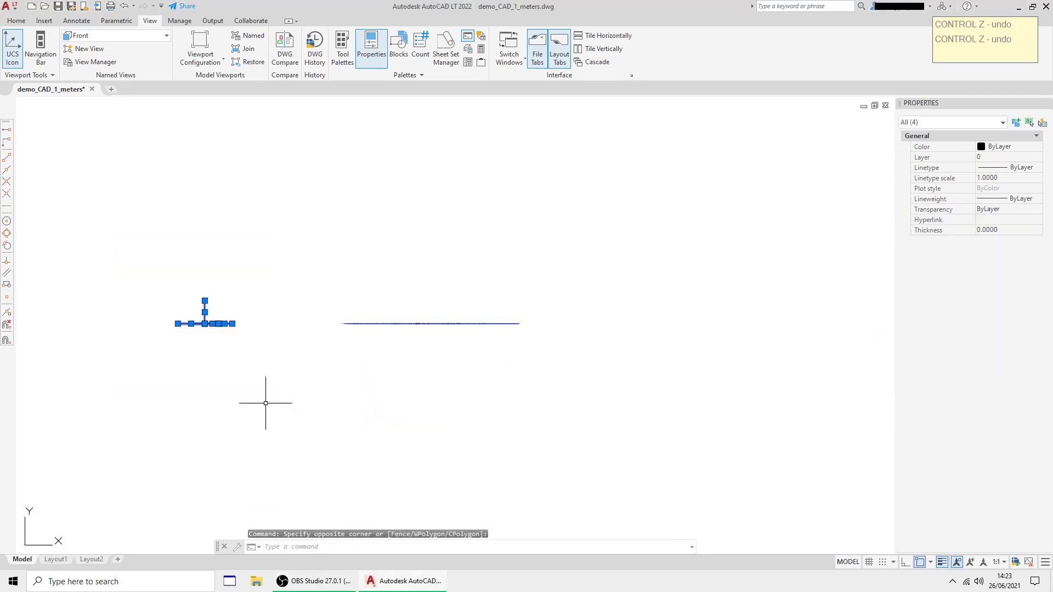
pyautogui.press('Delete')
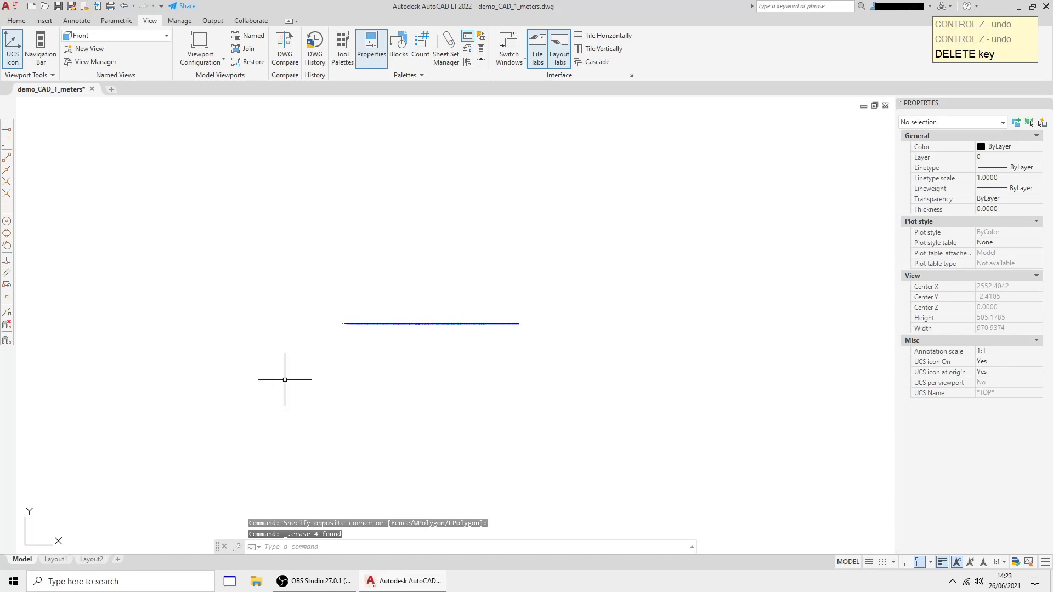
pyautogui.click(120, 42)
pyautogui.click(104, 46)
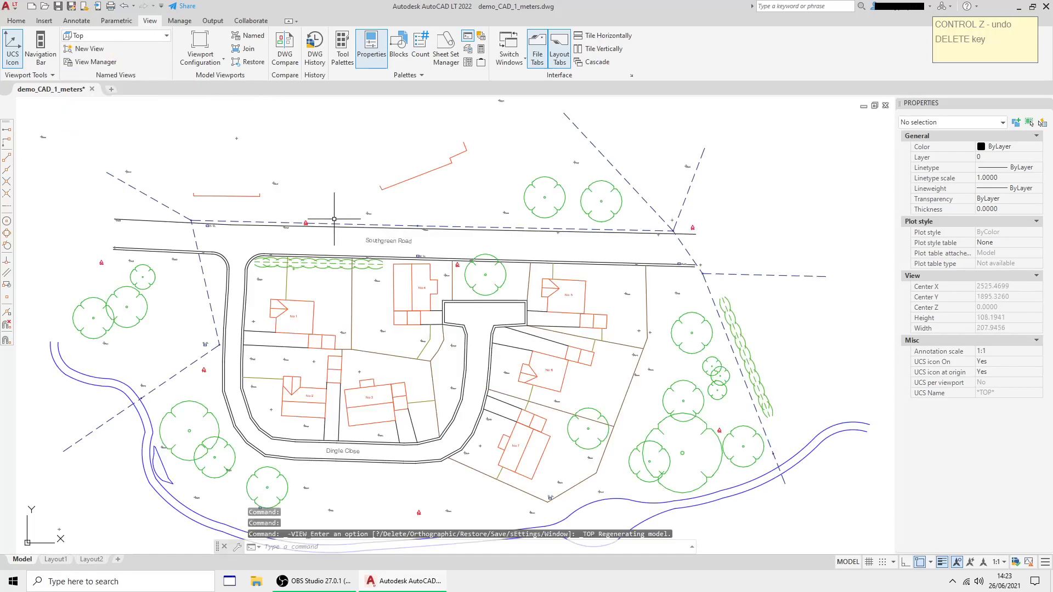
# - Draw a circle with a radius of 10 above the site plan and select it to inspect its properties
pyautogui.scroll(-4, 455, 252)
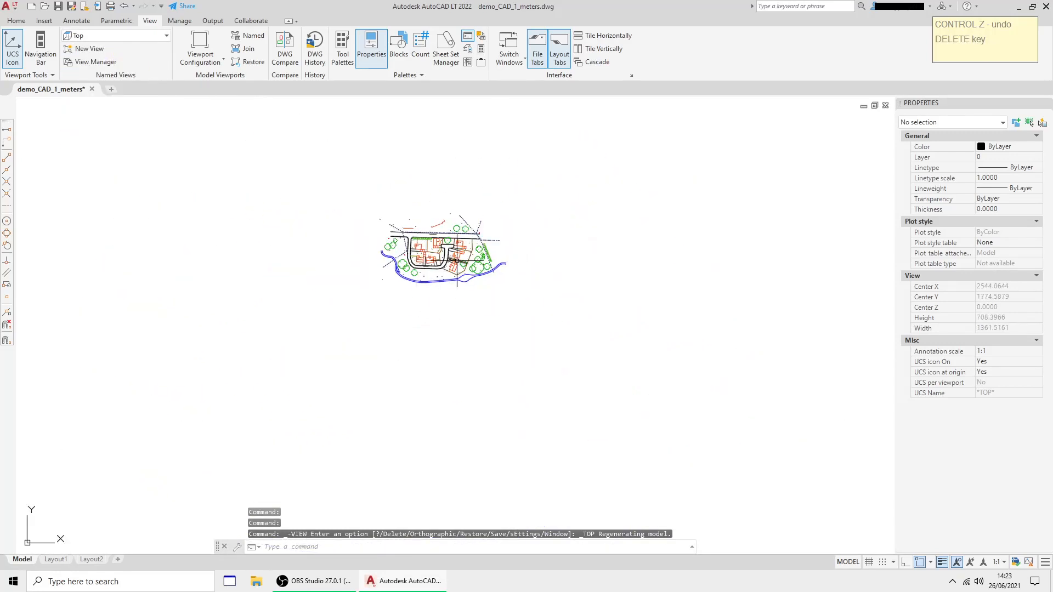
pyautogui.scroll(4, 455, 252)
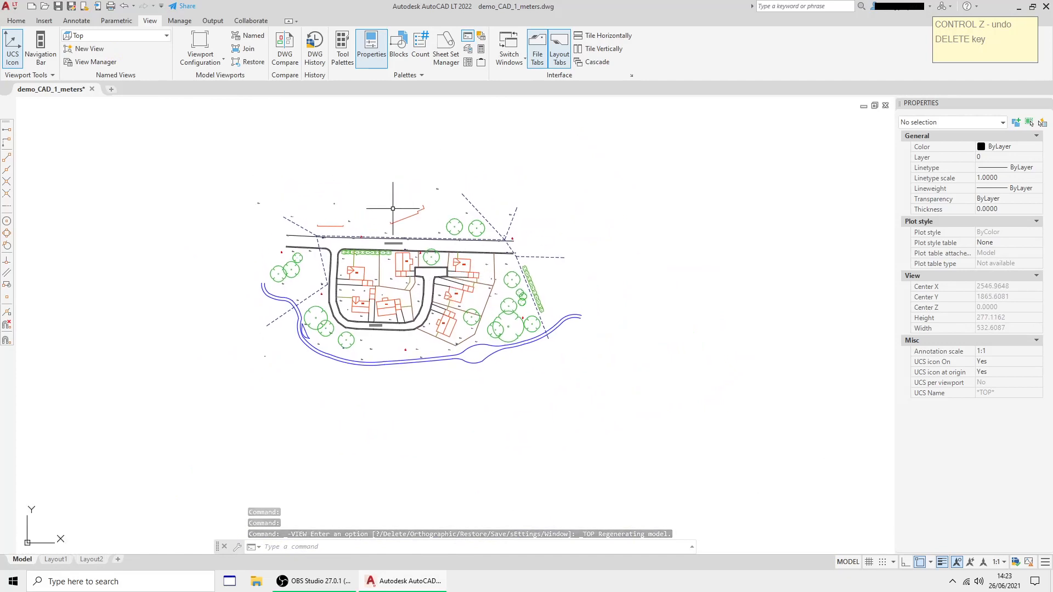
pyautogui.click(16, 21)
pyautogui.click(64, 42)
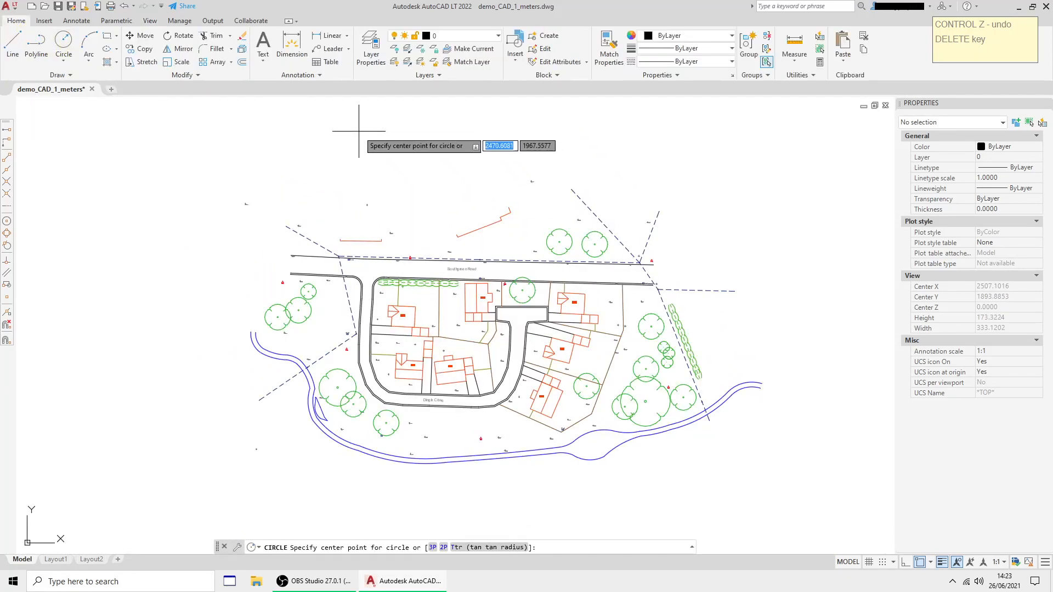
pyautogui.click(358, 131)
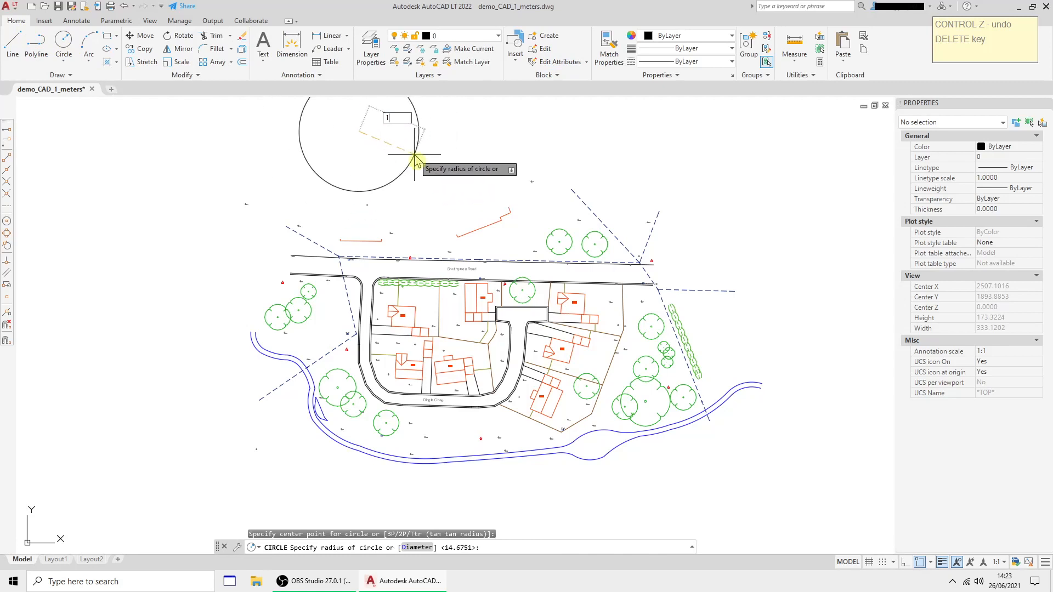
pyautogui.press('Return')
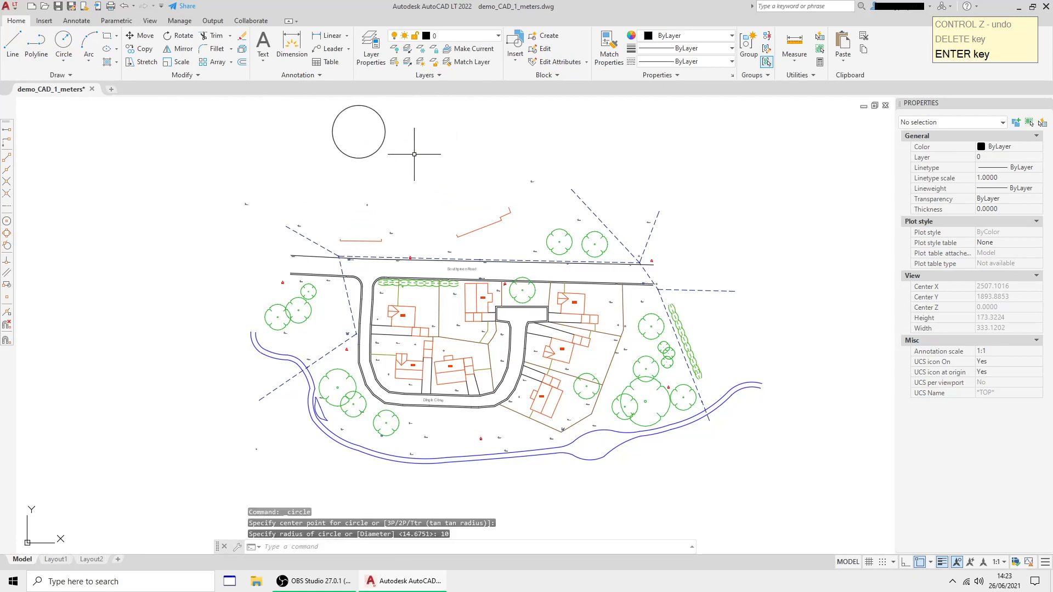
pyautogui.click(384, 128)
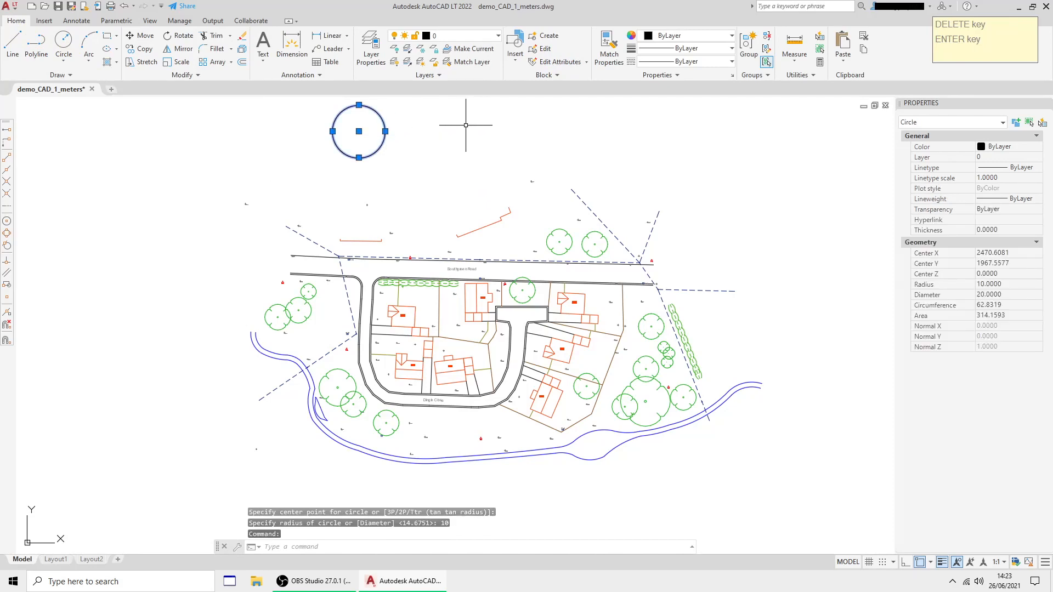
pyautogui.moveTo(472, 154); pyautogui.dragTo(524, 275, button='middle')
pyautogui.scroll(4, 455, 267)
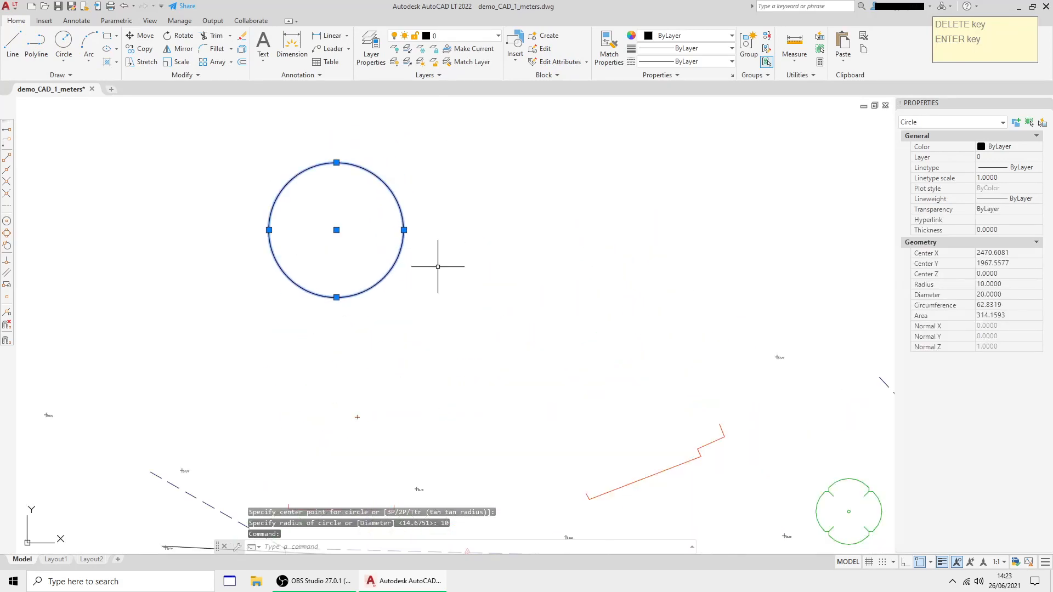
pyautogui.scroll(-4, 471, 272)
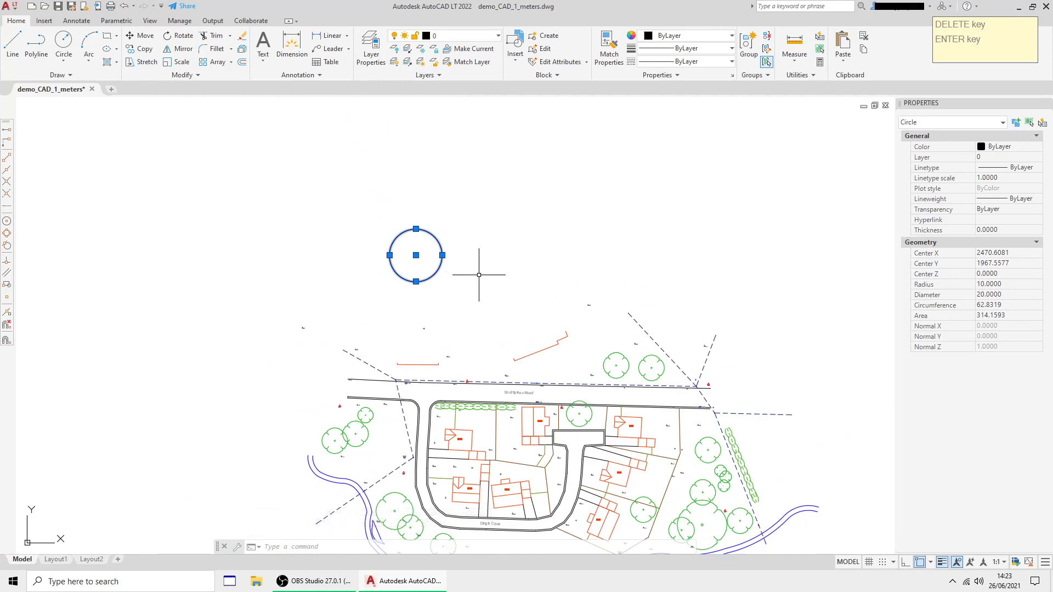
pyautogui.scroll(-2, 515, 290)
pyautogui.moveTo(514, 290); pyautogui.dragTo(513, 257, button='middle')
# - Delete the circle above the site plan
pyautogui.press('Escape')
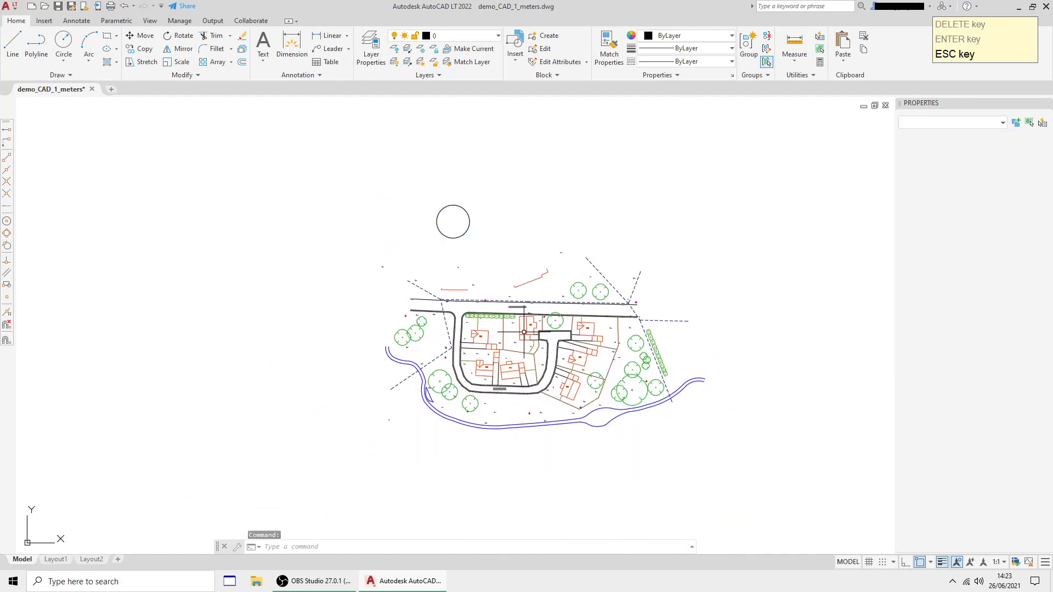
pyautogui.click(461, 215)
pyautogui.click(453, 206)
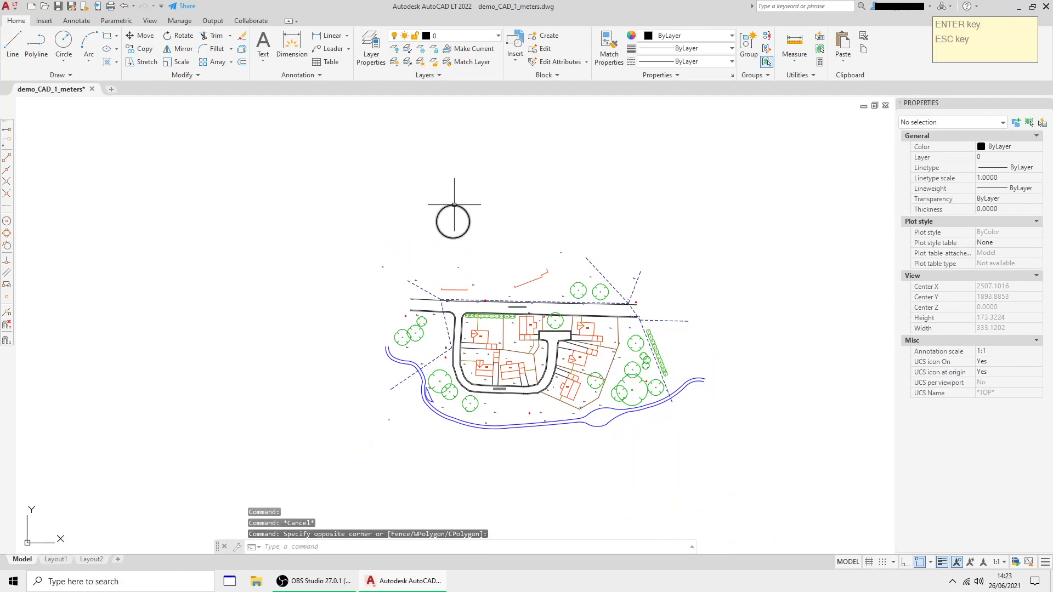
pyautogui.press('Delete')
pyautogui.scroll(3, 482, 329)
pyautogui.scroll(-2, 496, 328)
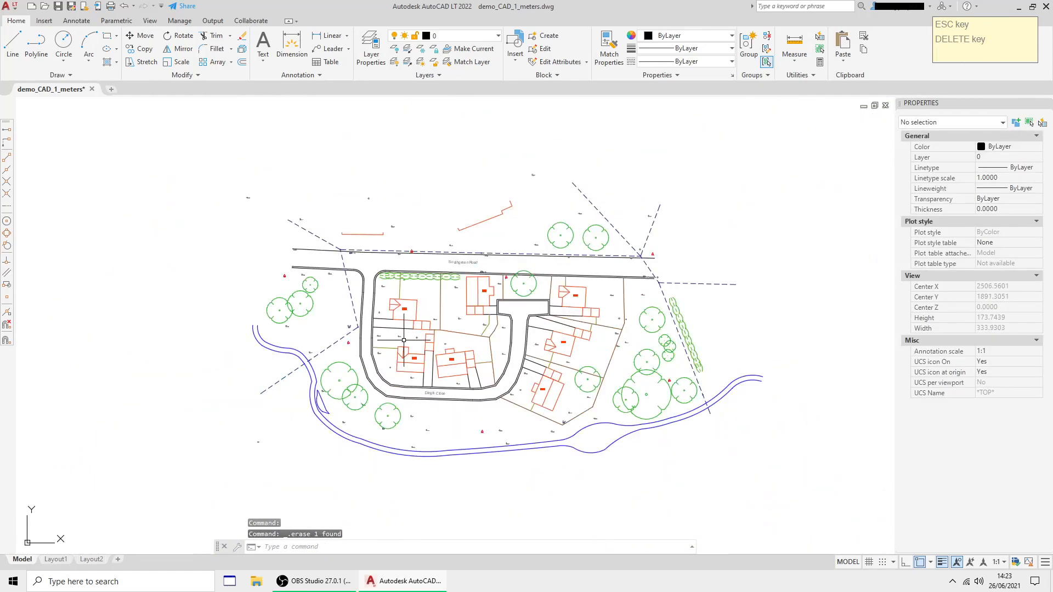
pyautogui.scroll(1, 496, 327)
pyautogui.scroll(3, 364, 334)
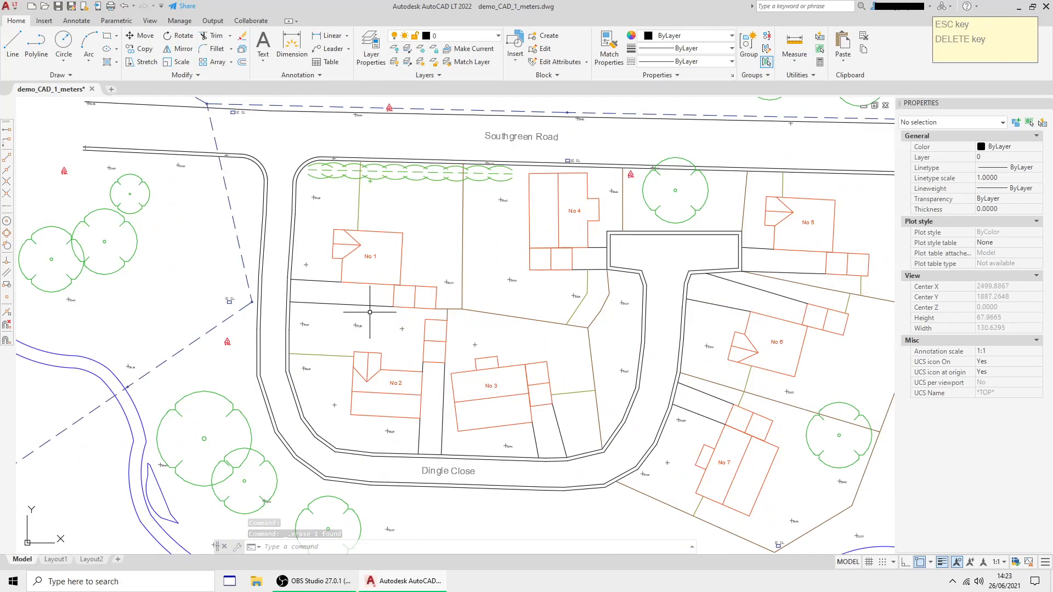
pyautogui.moveTo(438, 185); pyautogui.dragTo(484, 179, button='middle')
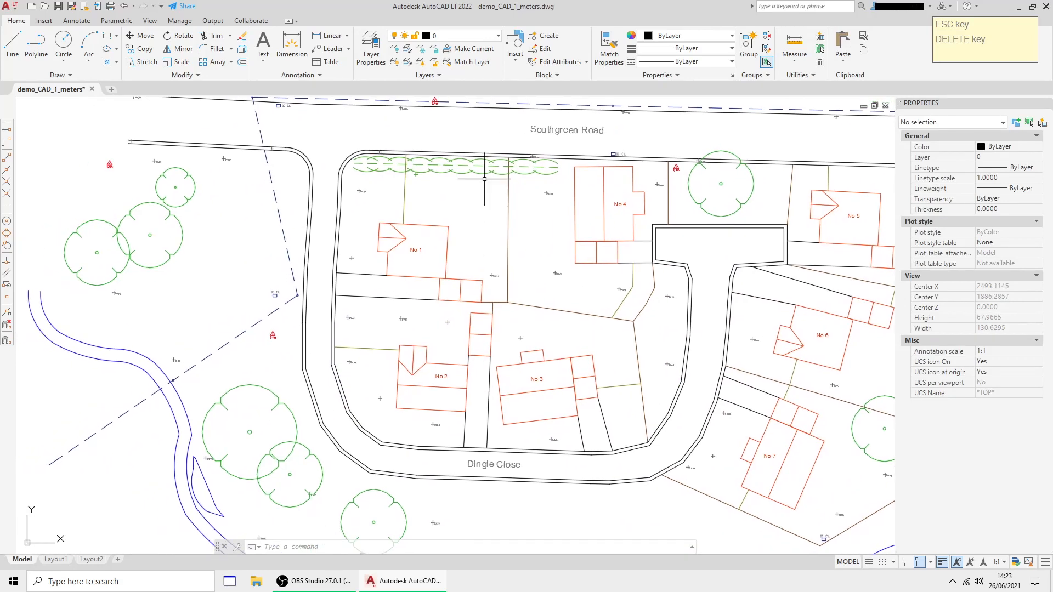
# - Measure the width of Southgreen Road between its two edge lines in the demo_CAD_1_meters drawing
pyautogui.click(794, 62)
pyautogui.click(799, 113)
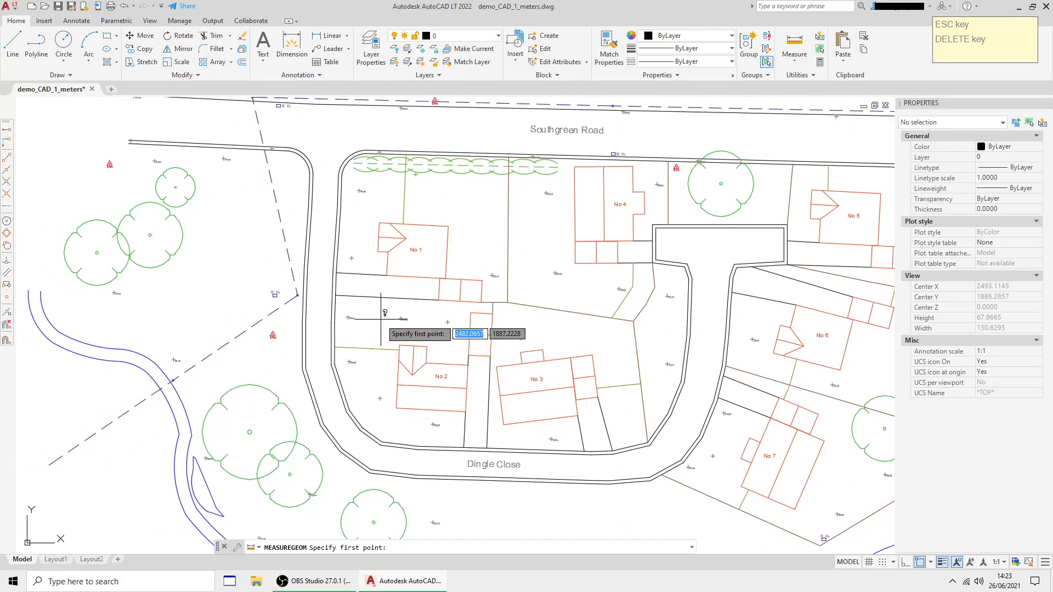
pyautogui.scroll(-3, 381, 315)
pyautogui.scroll(6, 431, 175)
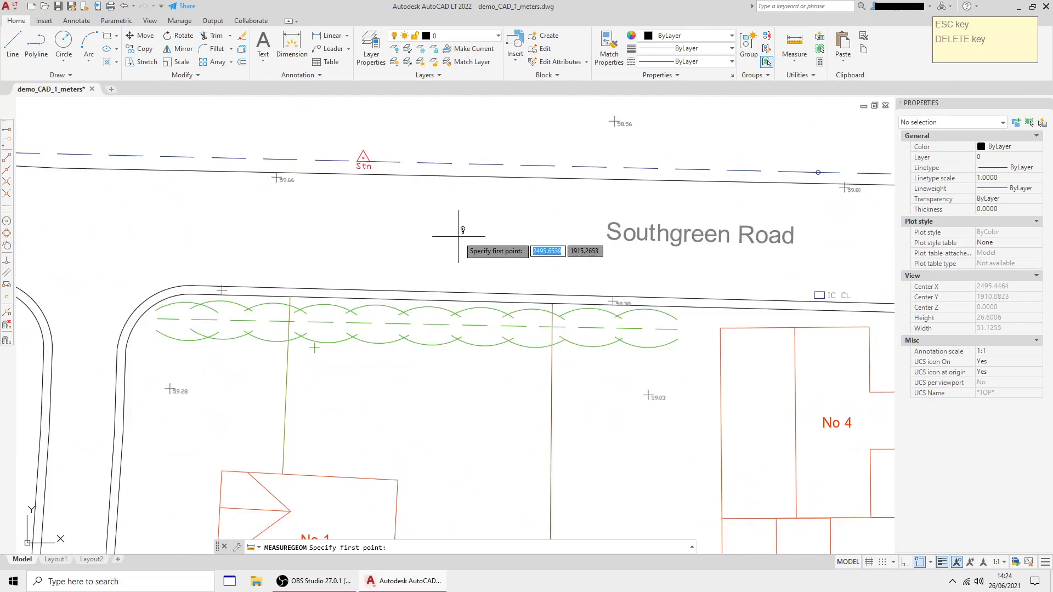
pyautogui.click(521, 177)
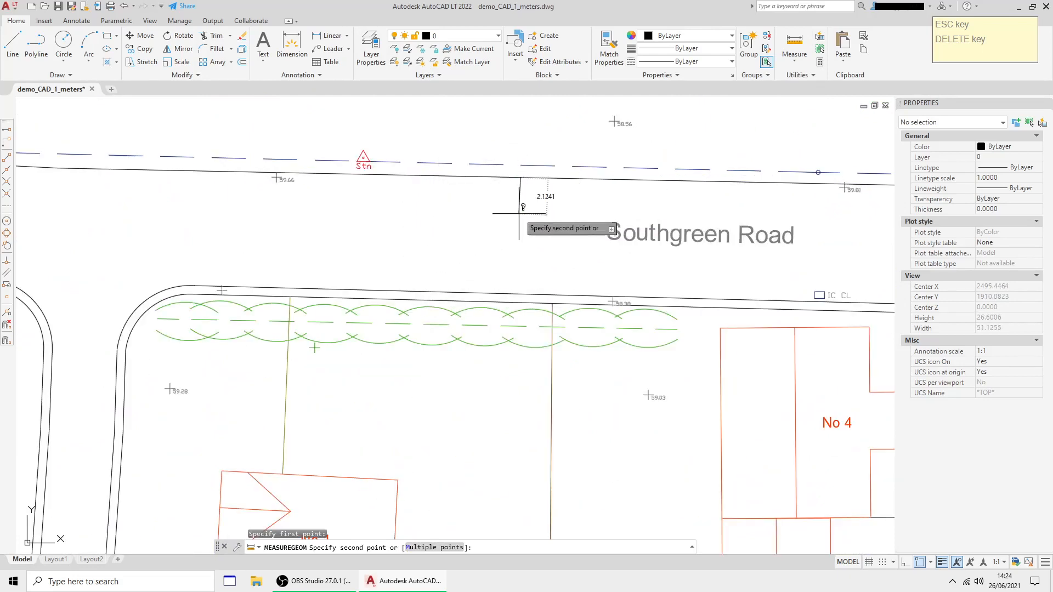
pyautogui.click(518, 293)
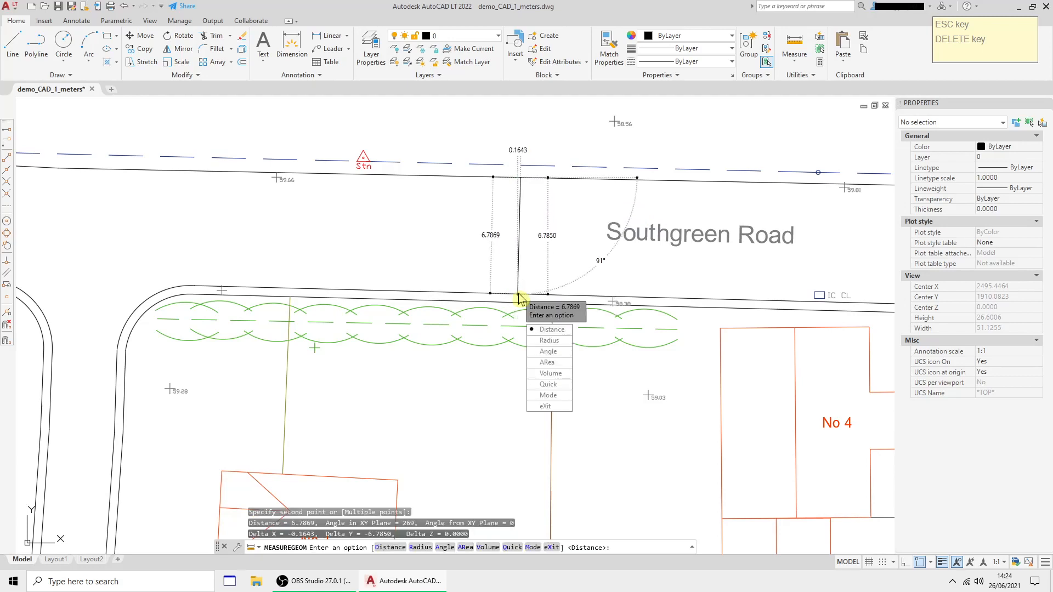
pyautogui.press('Escape')
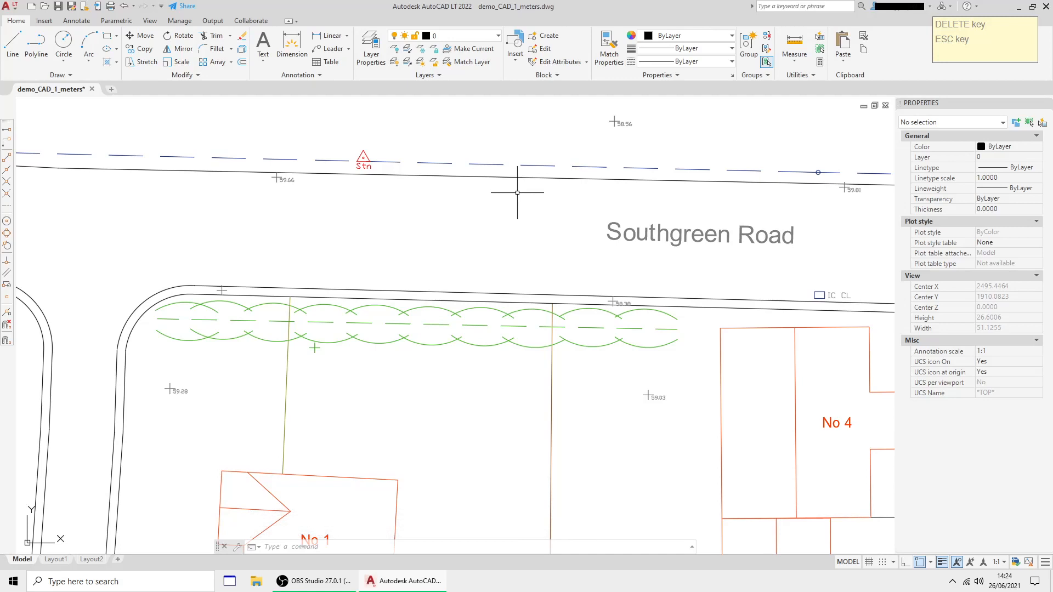
# - Open the recent drawing demo_CAD_1_millimeters.dwg alongside the metres version
pyautogui.scroll(-5, 512, 195)
pyautogui.scroll(-1, 488, 264)
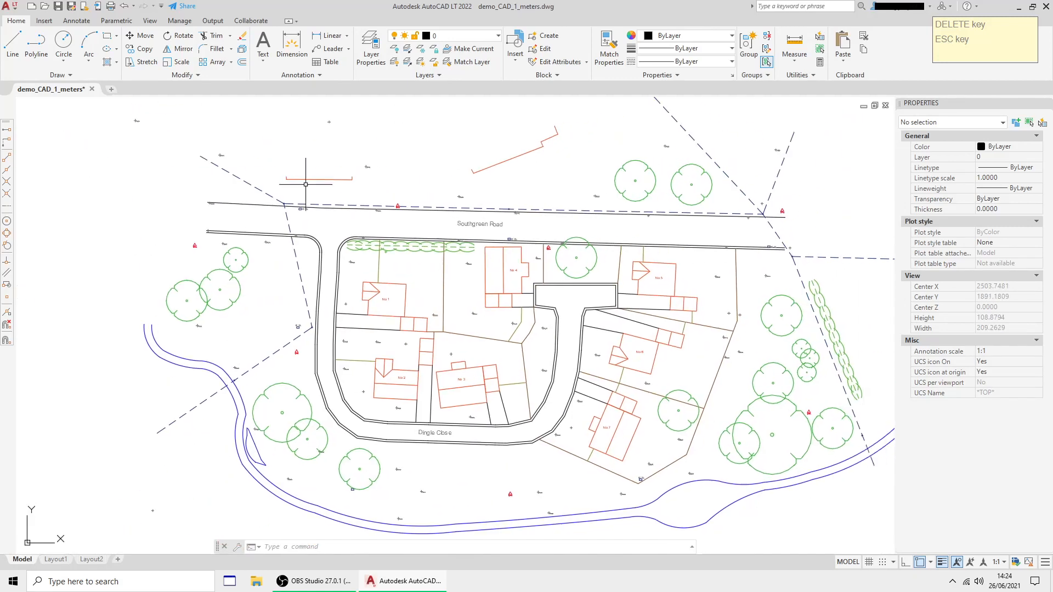
pyautogui.click(11, 7)
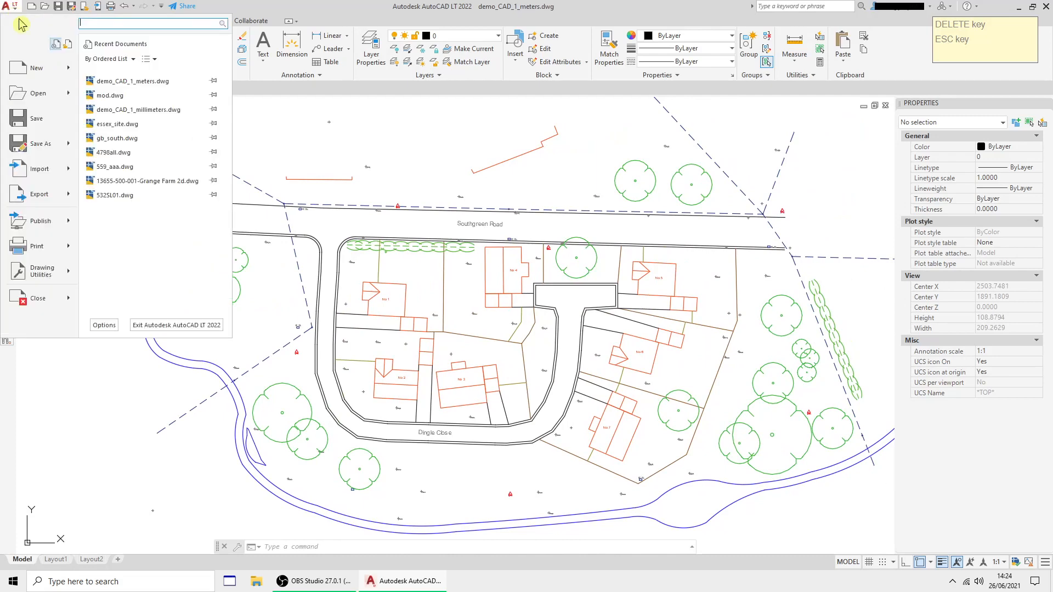
pyautogui.click(135, 110)
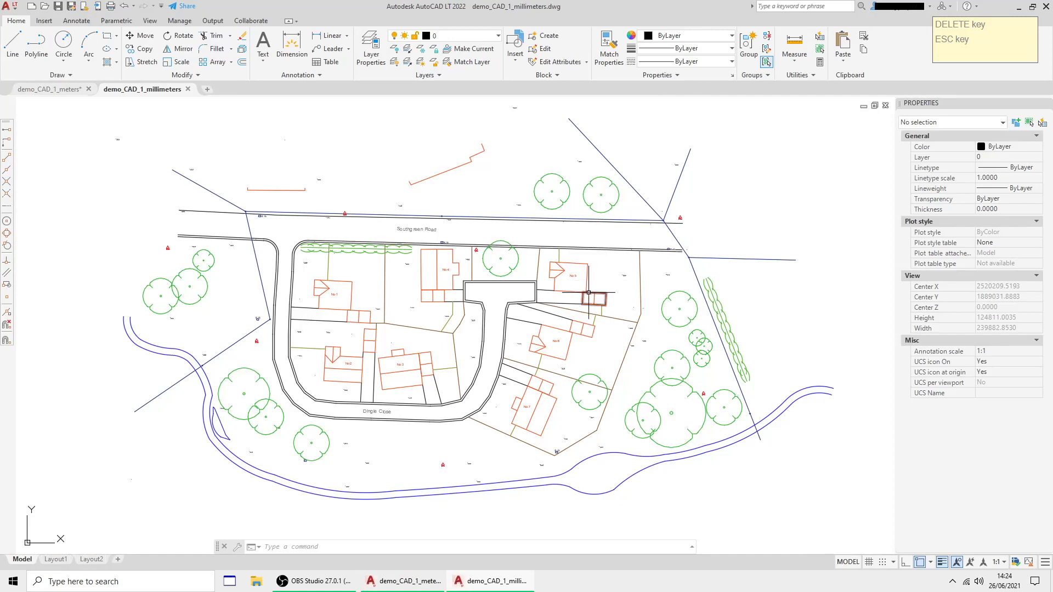
# - Measure the width of Southgreen Road between its two edge lines in the millimetres drawing
pyautogui.moveTo(578, 297); pyautogui.dragTo(602, 293, button='middle')
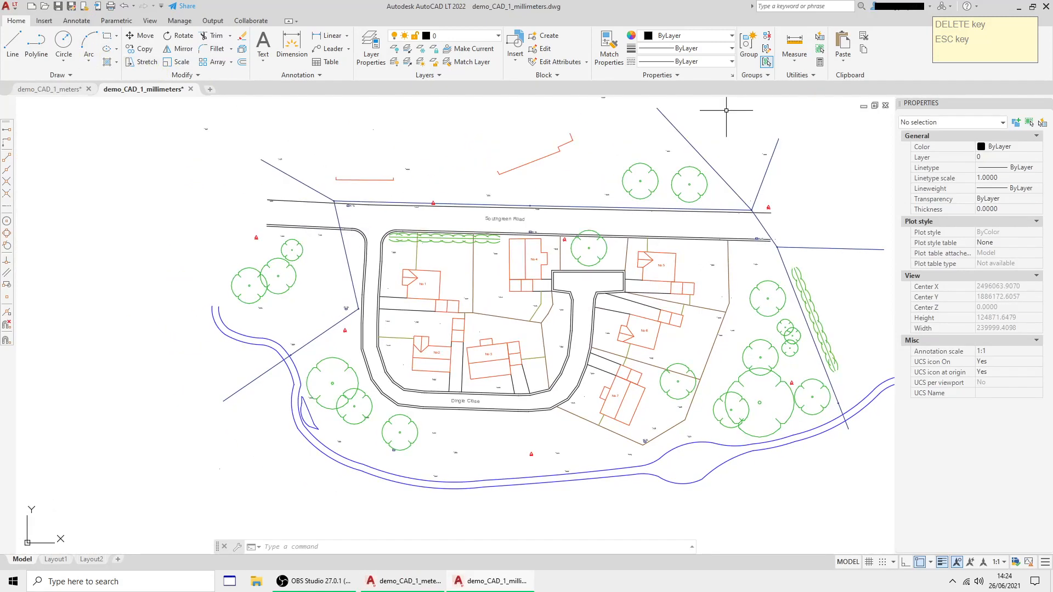
pyautogui.click(794, 58)
pyautogui.scroll(4, 470, 208)
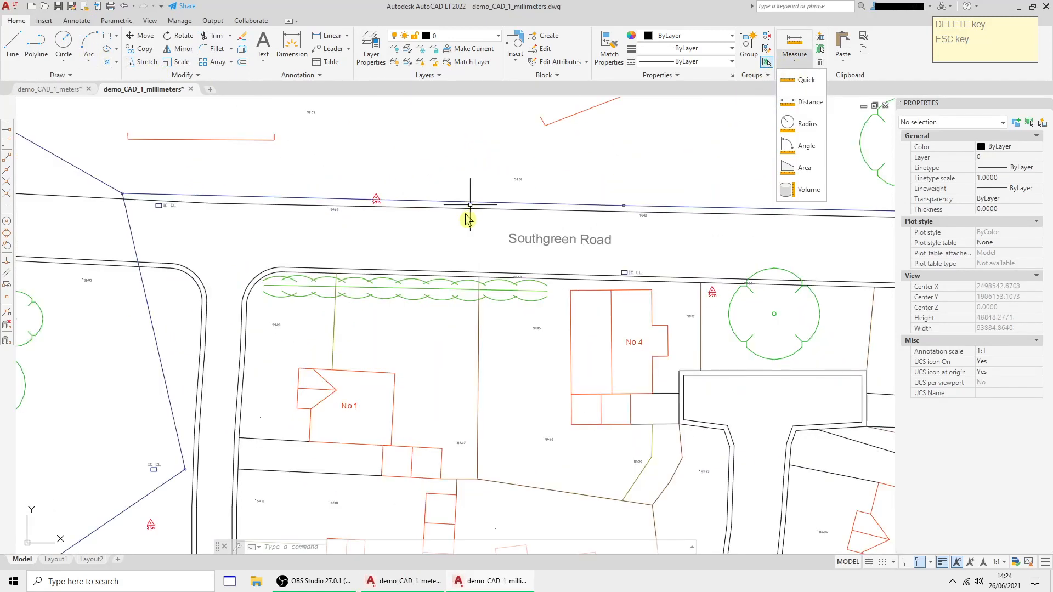
pyautogui.click(808, 104)
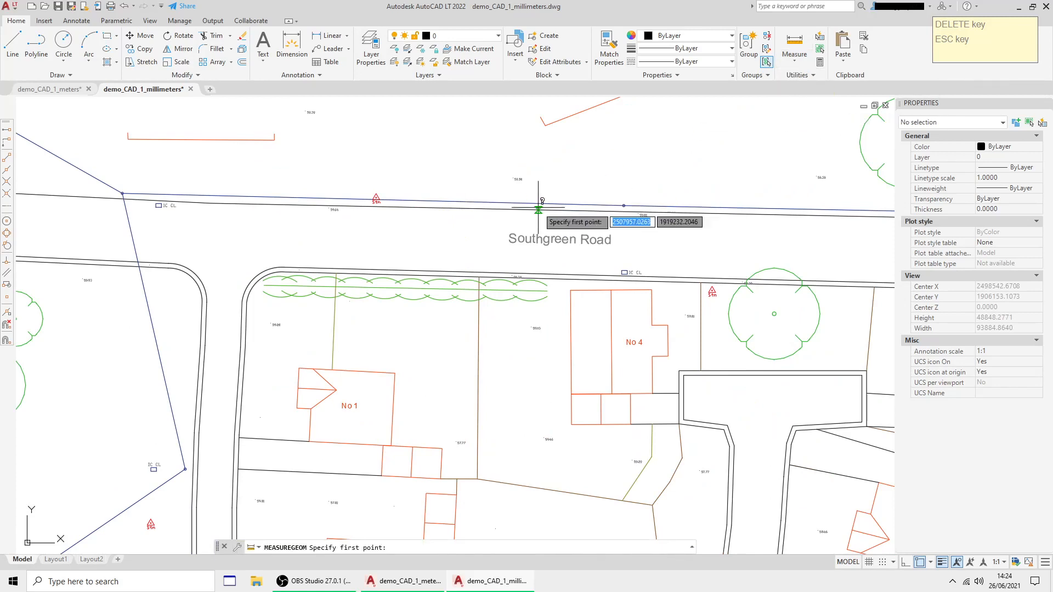
pyautogui.click(456, 208)
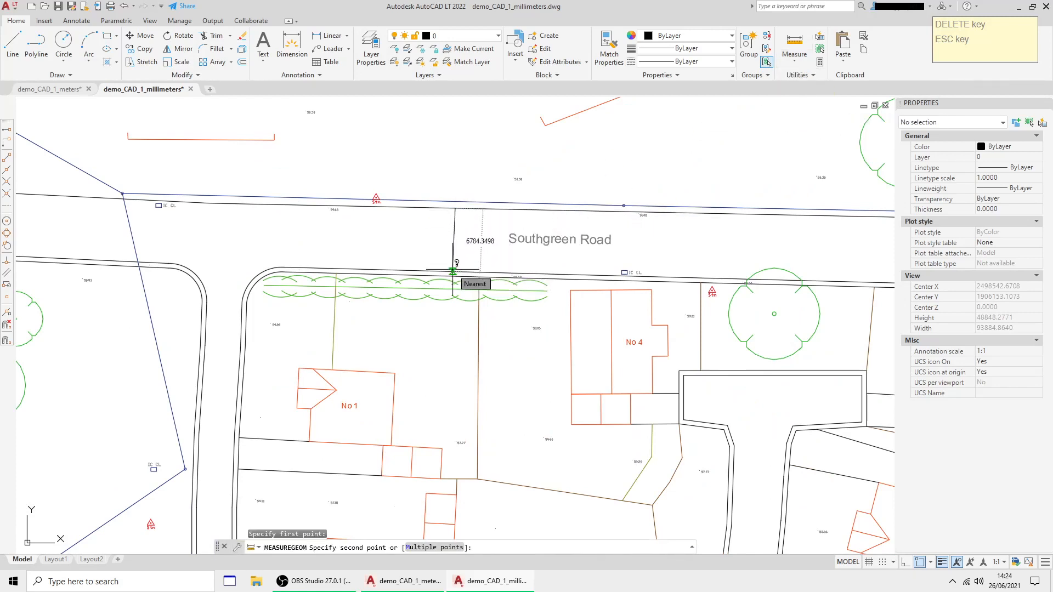
pyautogui.click(452, 271)
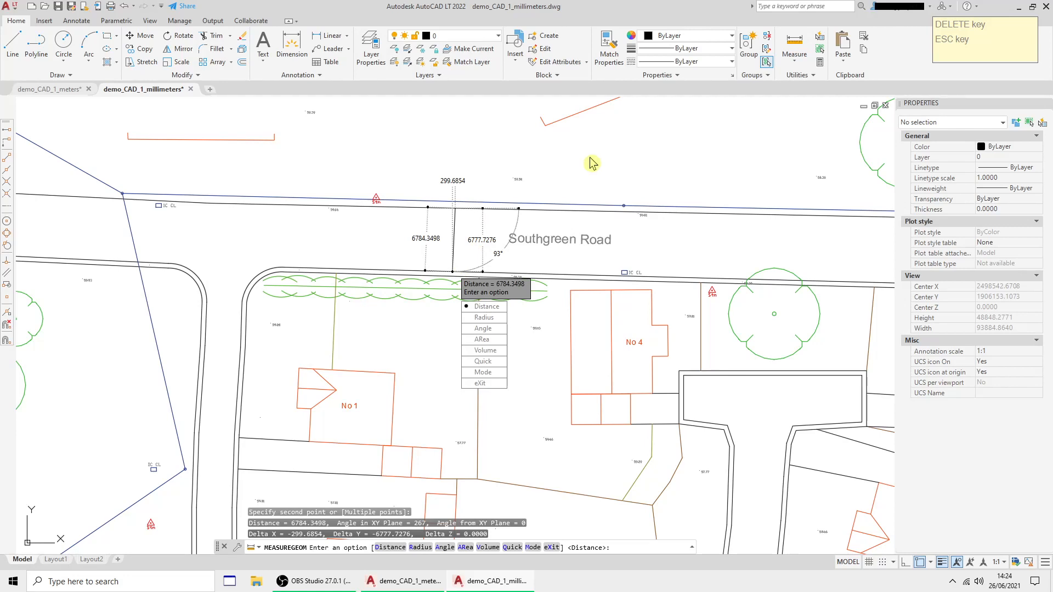
pyautogui.press('Escape')
# - Compare the two open drawings by alternating between demo_CAD_1_meters and demo_CAD_1_millimeters, finishing in the metres drawing
pyautogui.click(46, 91)
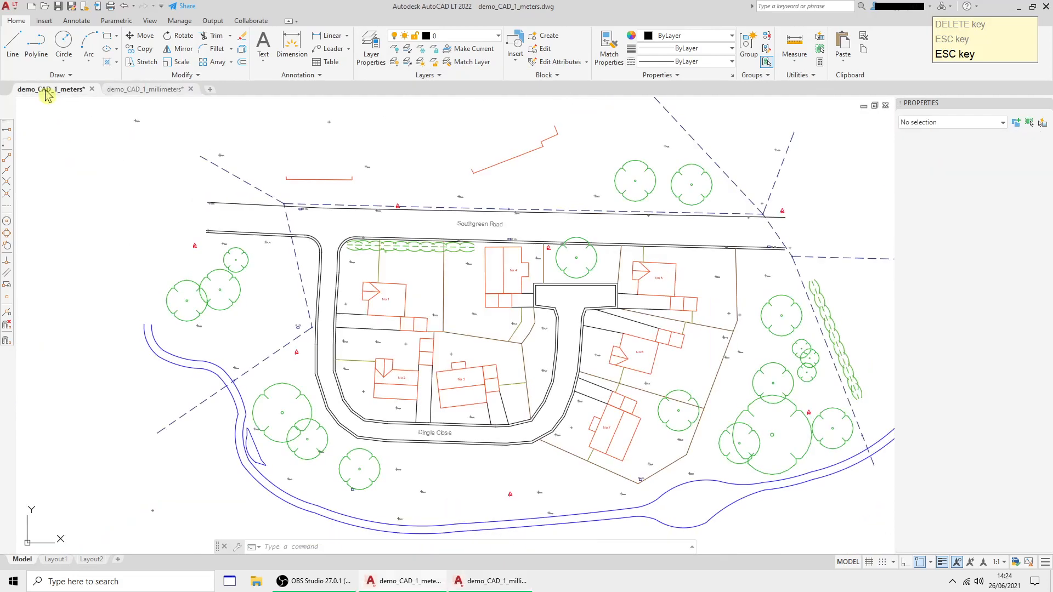
pyautogui.click(137, 90)
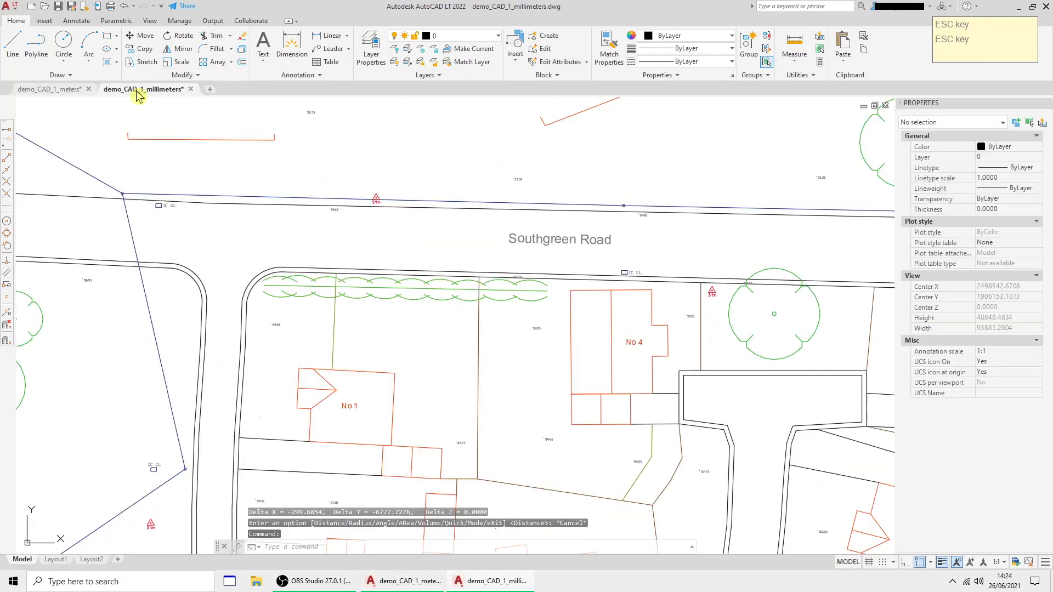
pyautogui.click(58, 90)
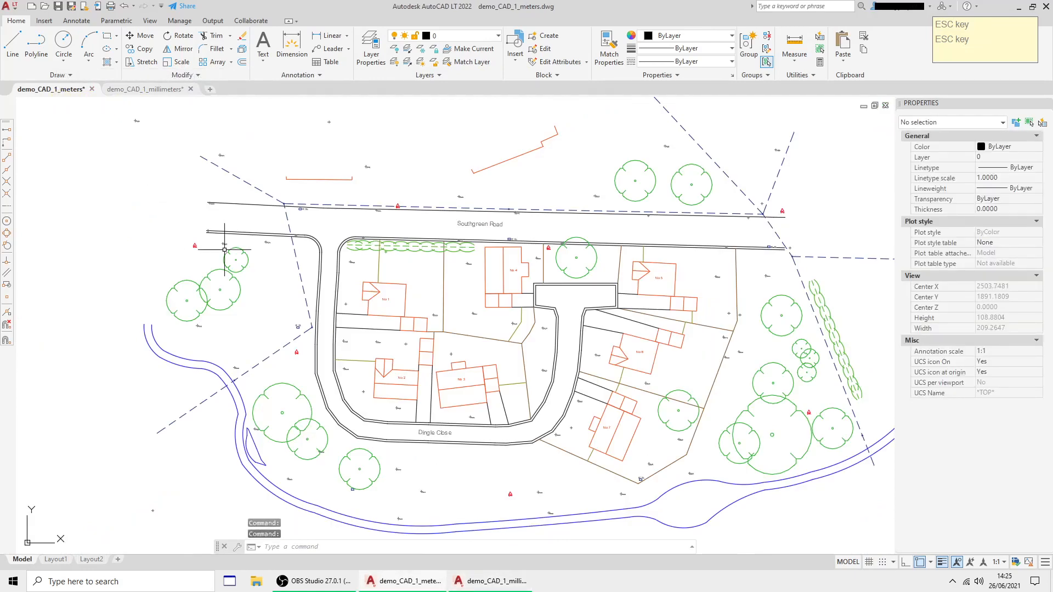
pyautogui.click(72, 57)
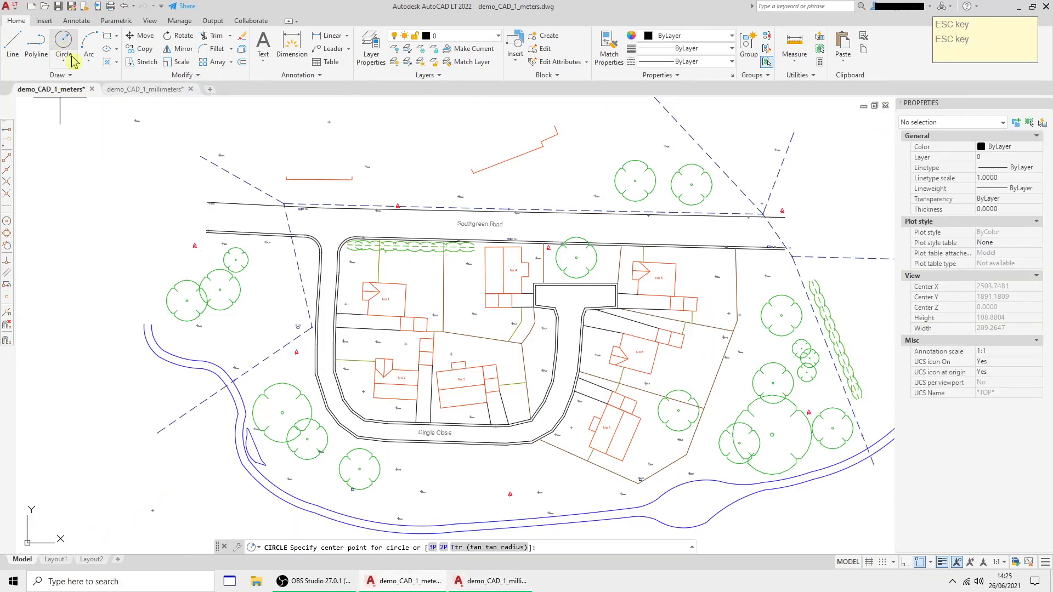
pyautogui.moveTo(217, 285); pyautogui.dragTo(321, 308, button='middle')
pyautogui.press('Escape')
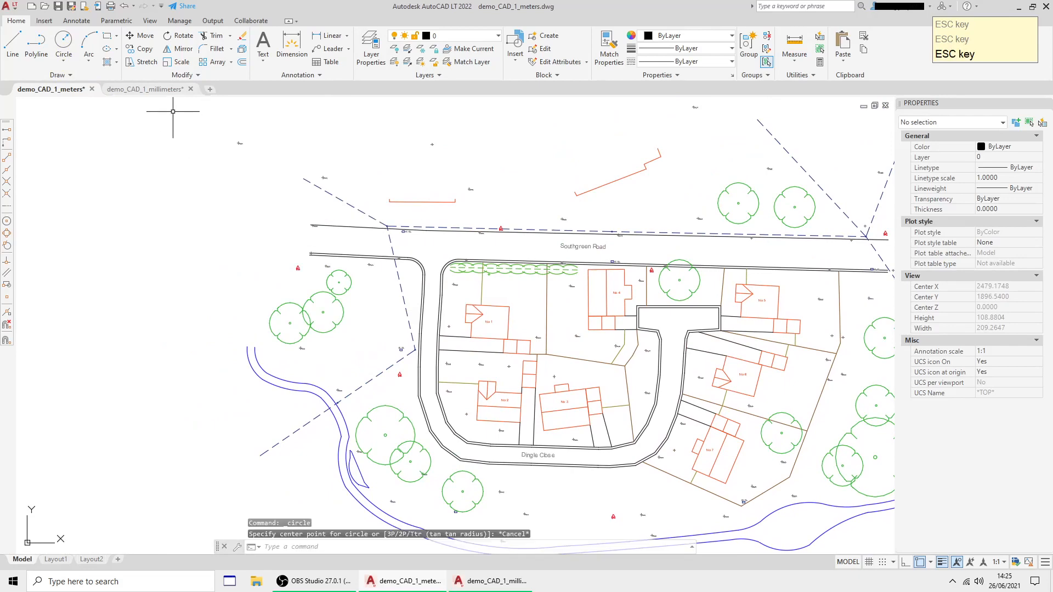
pyautogui.press('Escape')
# - In the demo_CAD_1_millimeters drawing, draw a circle of radius 6 centred on the middle tree of the three west of the estate road
pyautogui.click(154, 92)
pyautogui.scroll(-2, 273, 258)
pyautogui.moveTo(267, 269); pyautogui.dragTo(605, 246, button='middle')
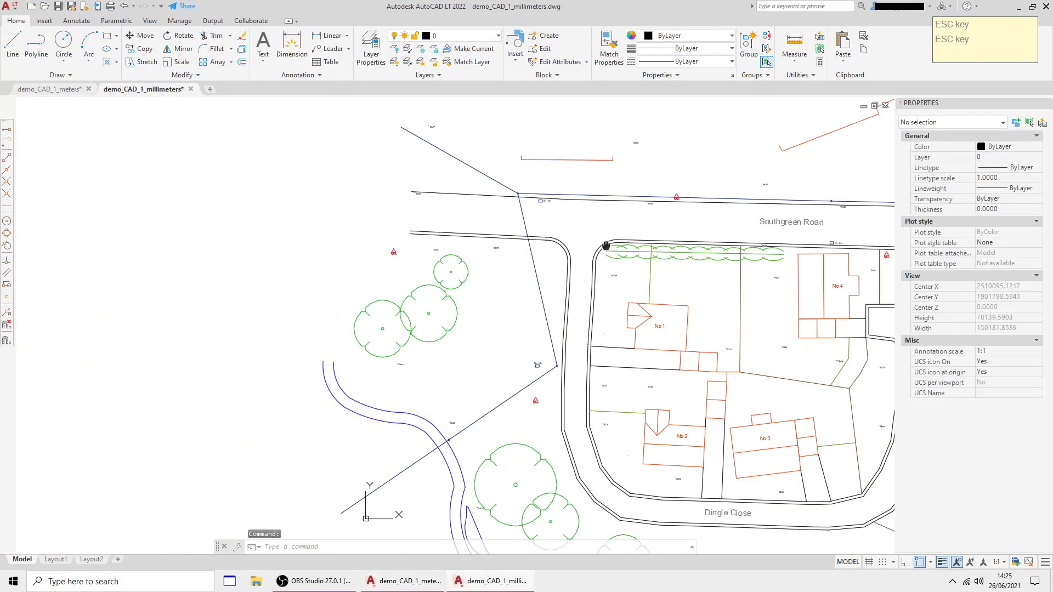
pyautogui.click(64, 41)
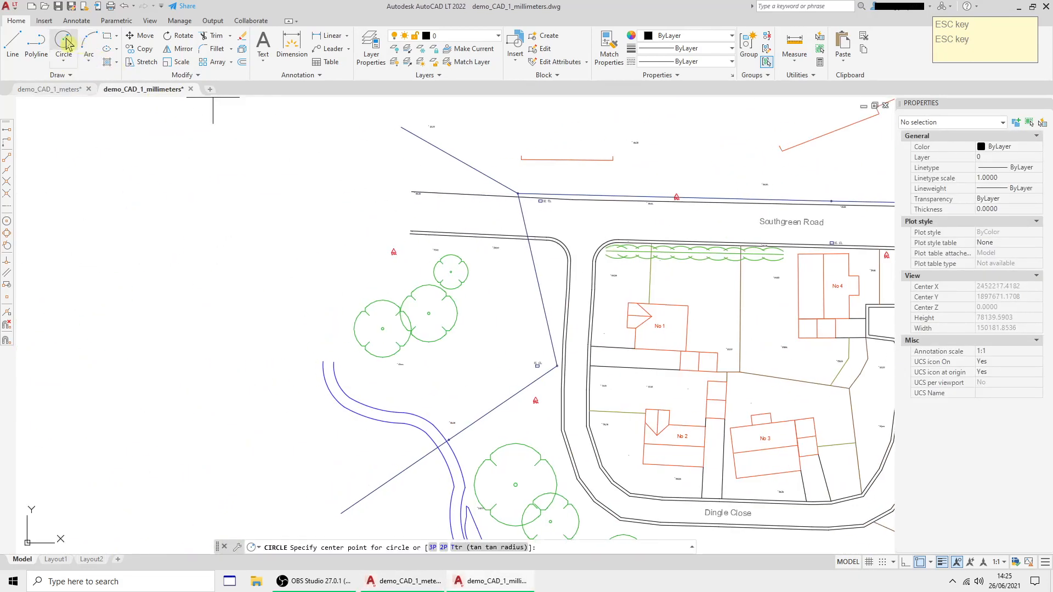
pyautogui.click(8, 229)
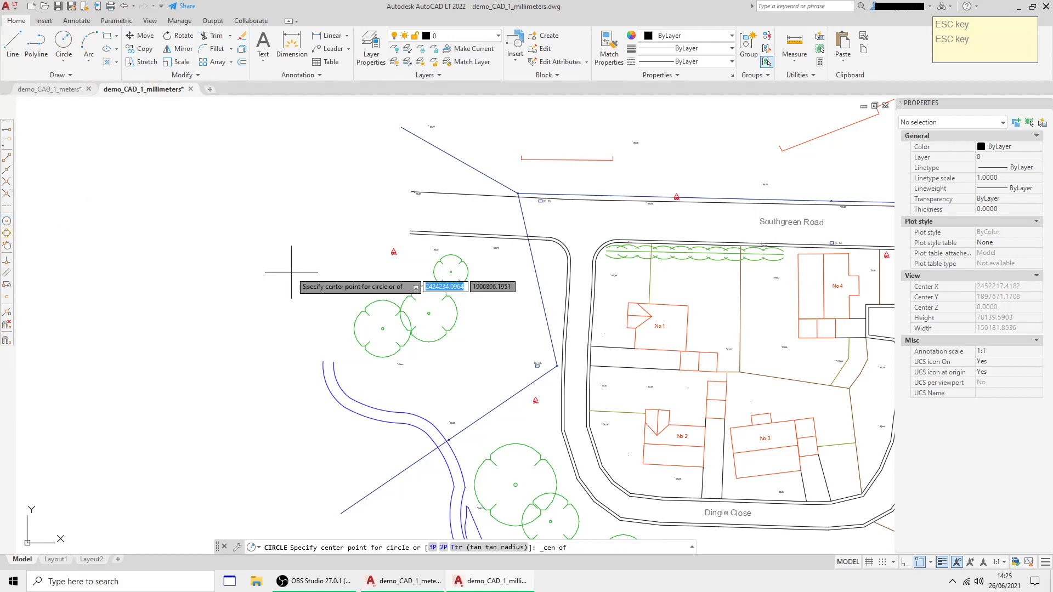
pyautogui.scroll(6, 418, 298)
pyautogui.click(447, 298)
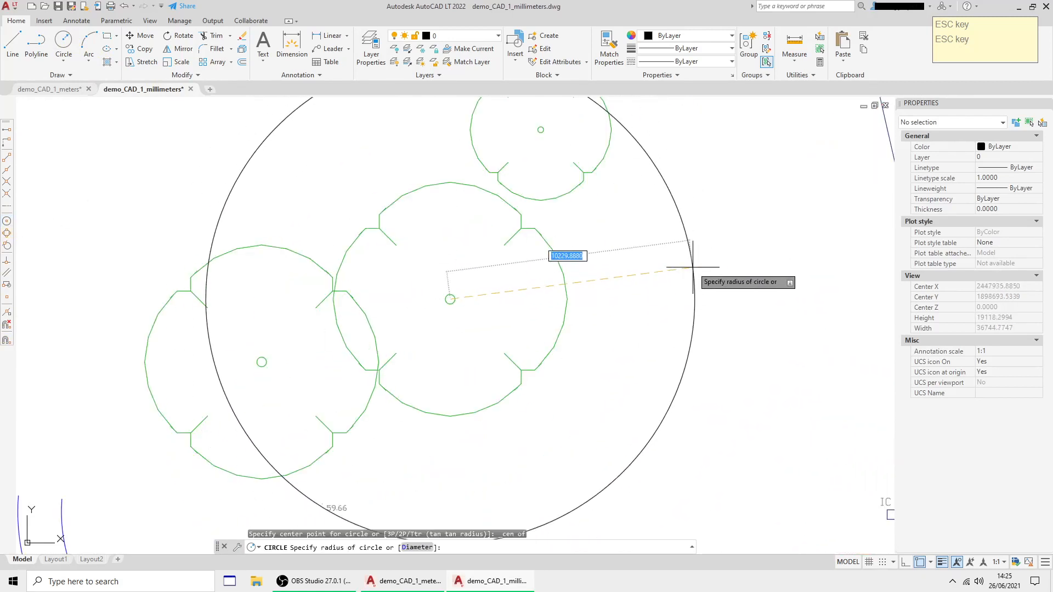
pyautogui.write('6')
pyautogui.press('Return')
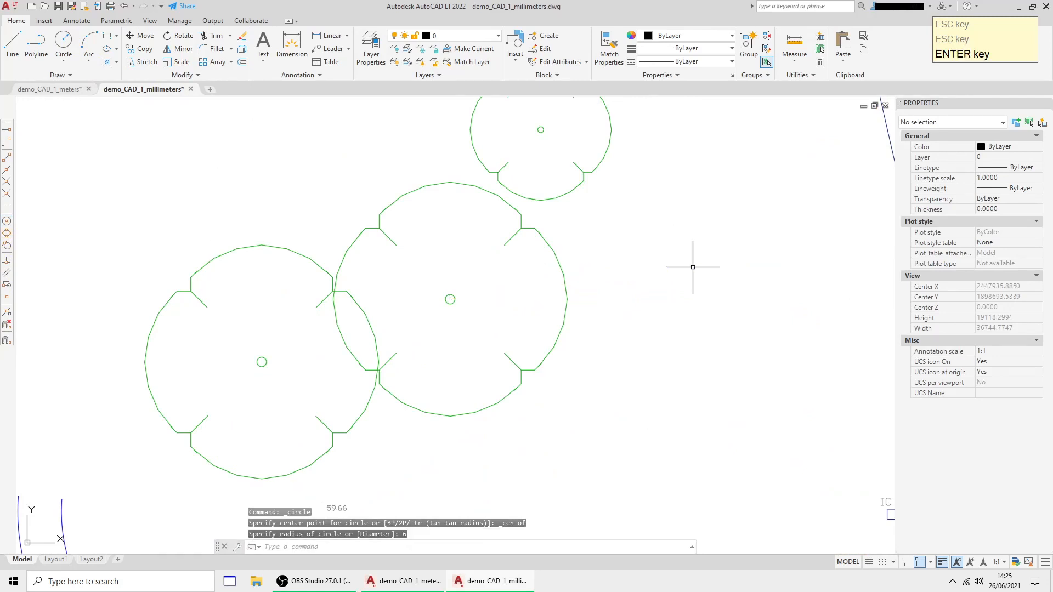
# - Locate the tiny circle at the middle tree's centre and select it to inspect its properties and size against the site
pyautogui.scroll(-8, 693, 267)
pyautogui.scroll(6, 681, 299)
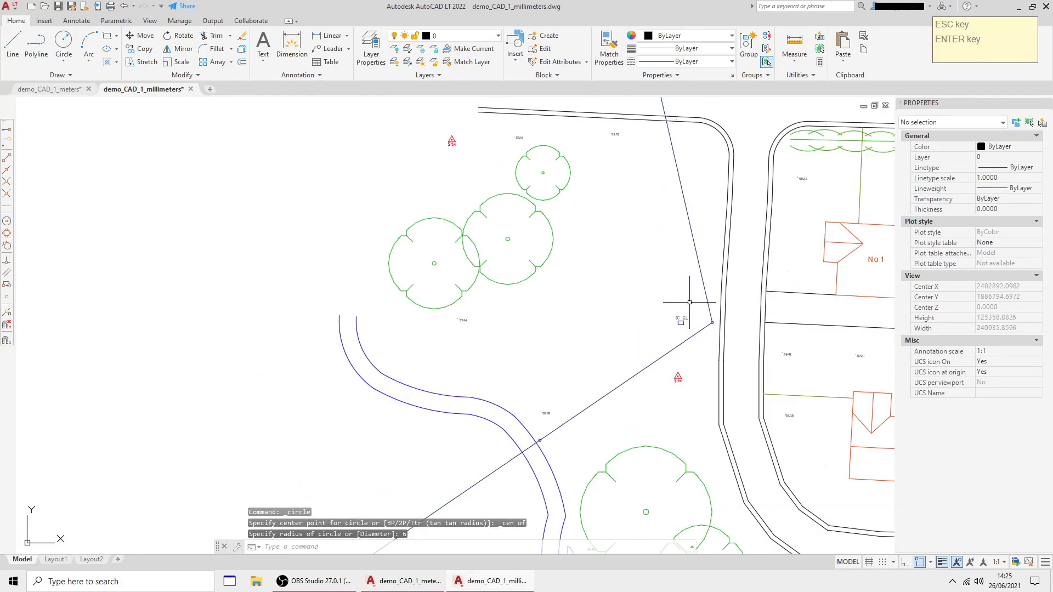
pyautogui.scroll(10, 487, 228)
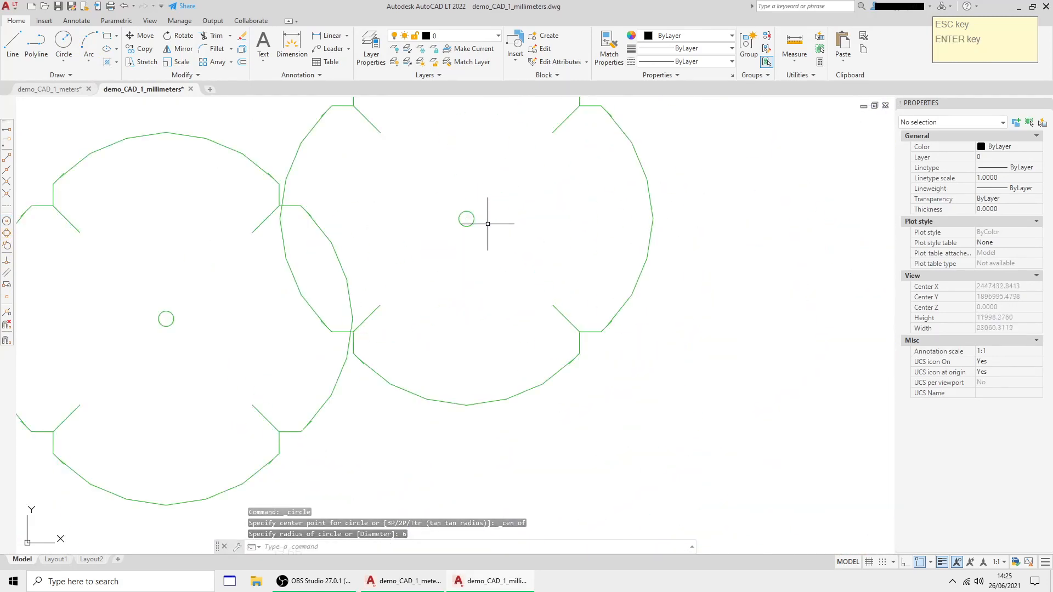
pyautogui.click(429, 271)
pyautogui.click(448, 288)
pyautogui.scroll(-10, 879, 299)
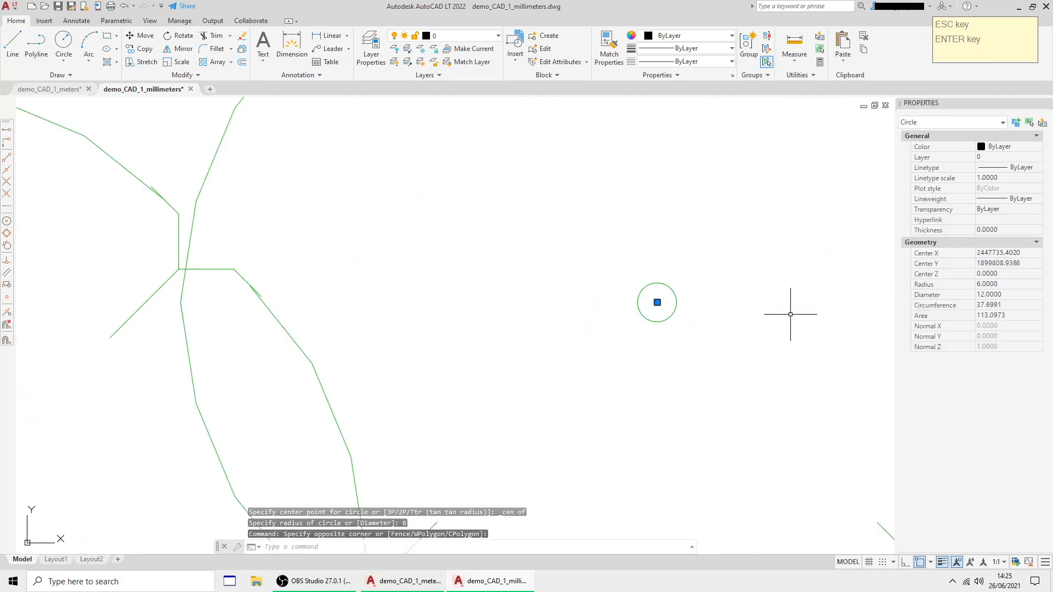
pyautogui.moveTo(721, 299); pyautogui.dragTo(578, 322, button='middle')
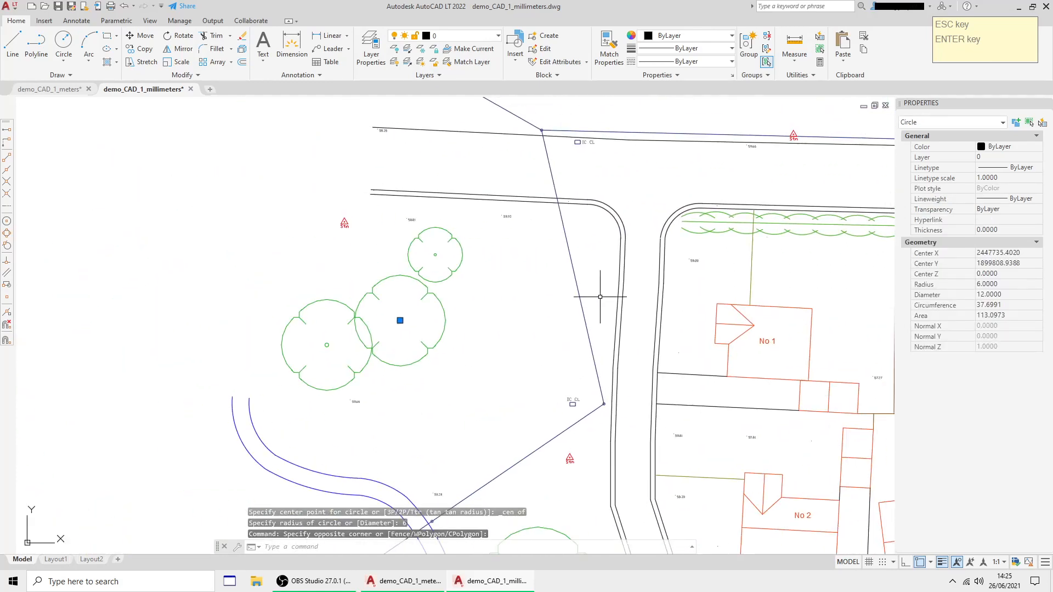
pyautogui.press('Escape')
# - Select the tiny circle at the middle tree's centre and set its radius to 6000
pyautogui.scroll(8, 373, 326)
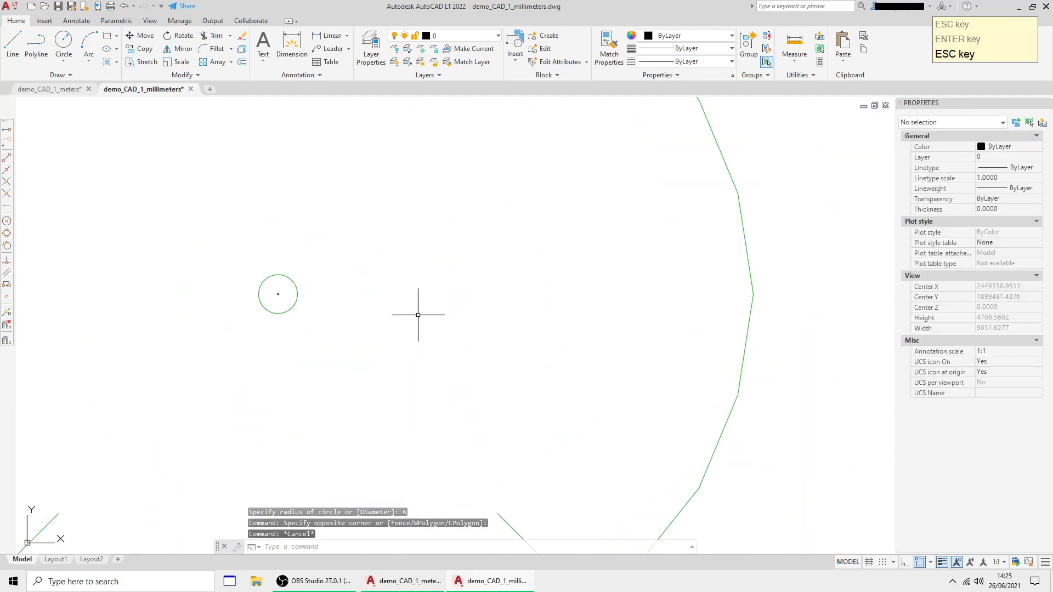
pyautogui.click(179, 301)
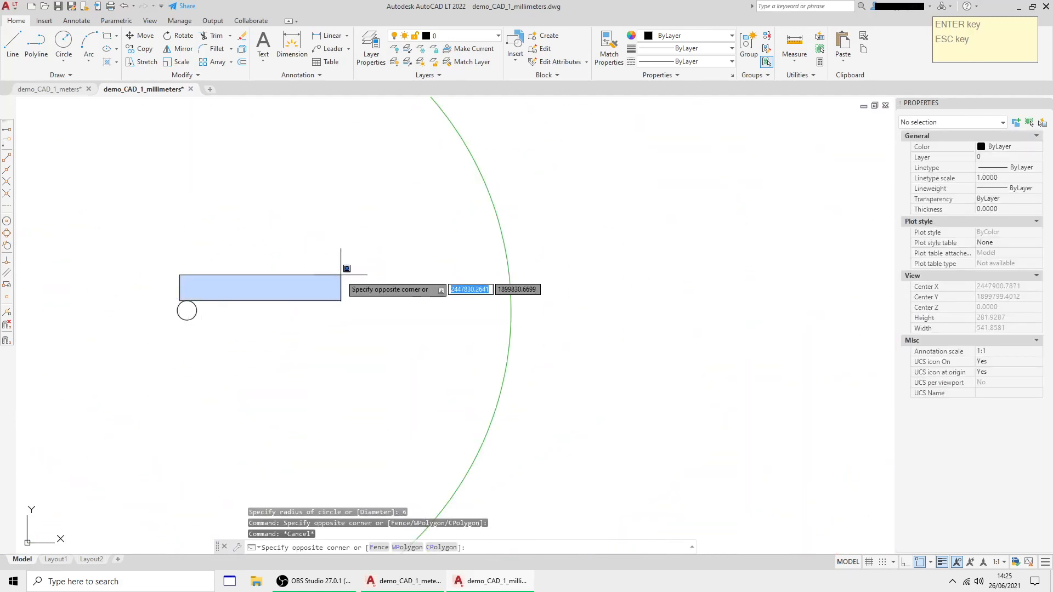
pyautogui.click(346, 275)
pyautogui.click(186, 301)
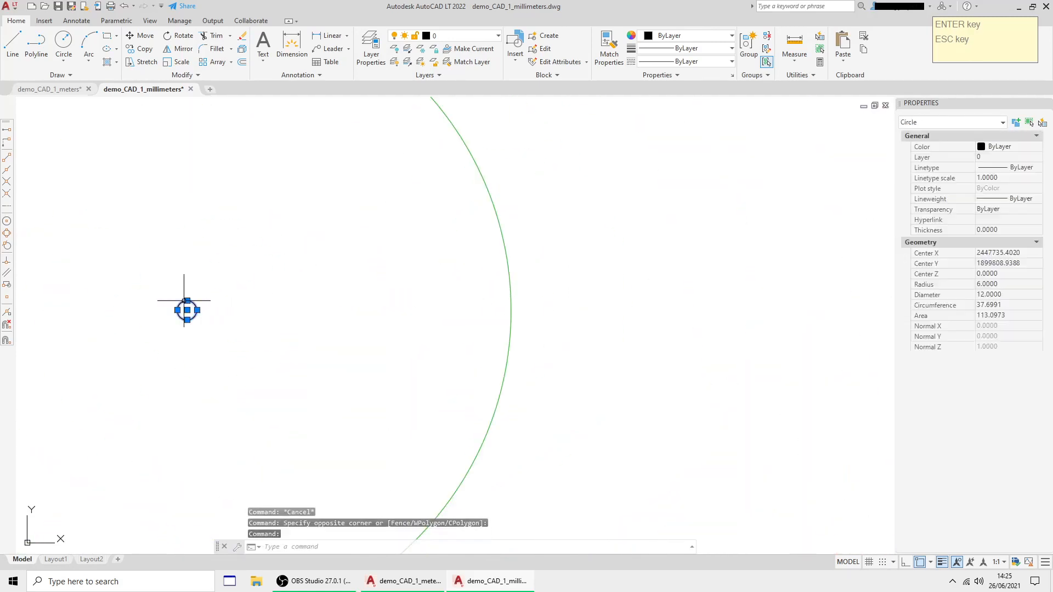
pyautogui.click(1007, 284)
pyautogui.write('600')
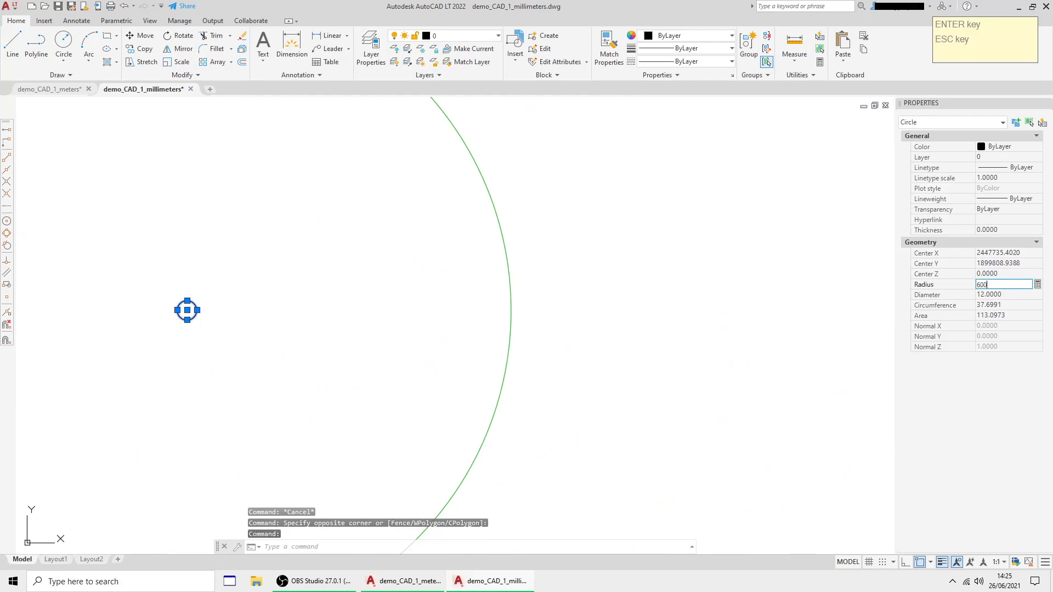
pyautogui.write('0')
pyautogui.press('Return')
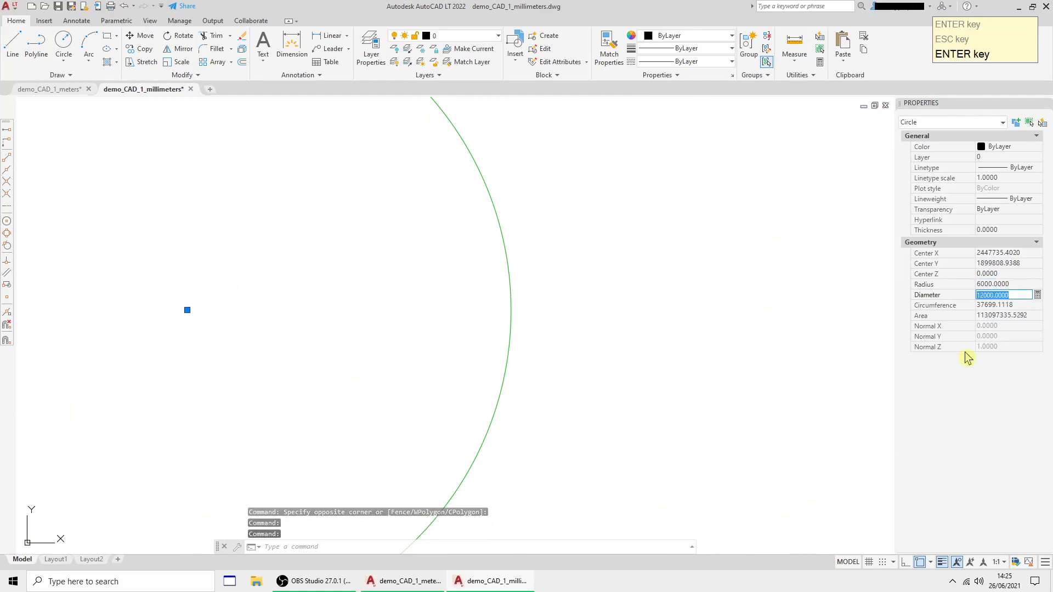
# - Deselect the resized circle and examine its size against the surrounding tree symbols
pyautogui.scroll(-10, 675, 305)
pyautogui.scroll(7, 672, 305)
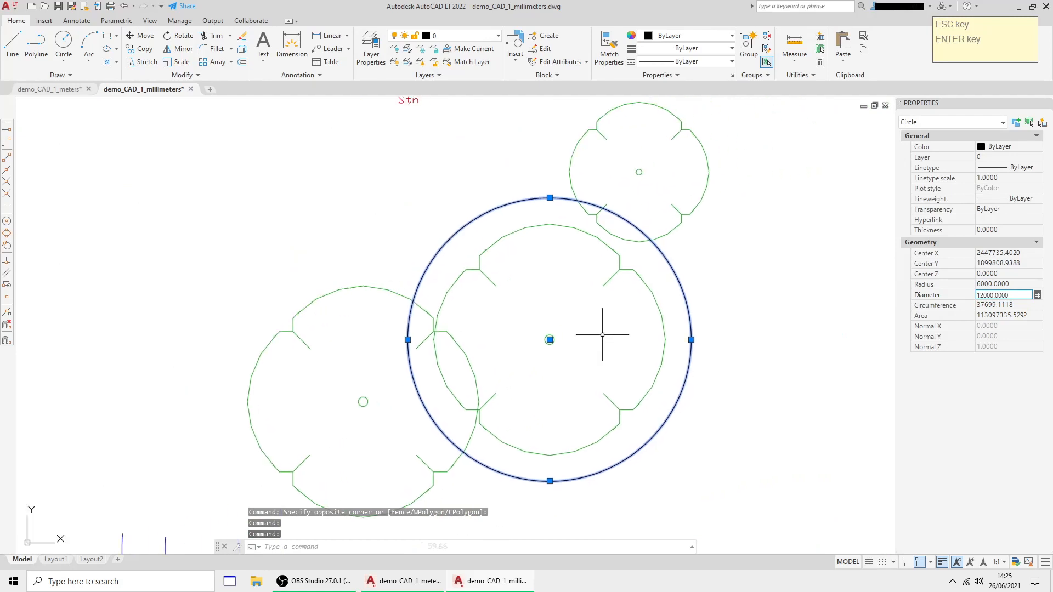
pyautogui.scroll(4, 681, 305)
pyautogui.press('Escape')
pyautogui.scroll(-4, 705, 306)
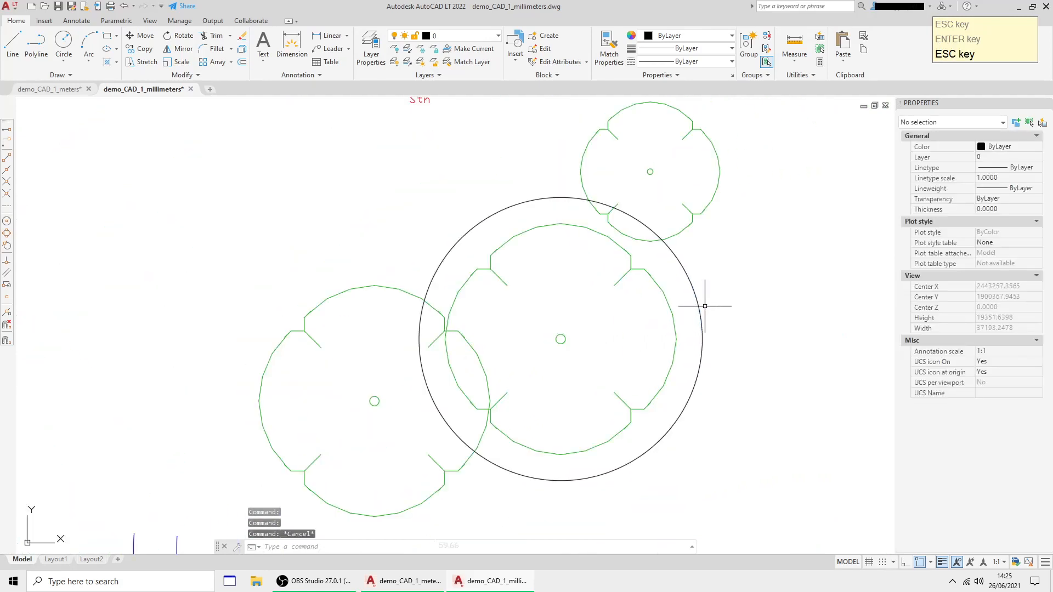
pyautogui.moveTo(704, 306); pyautogui.dragTo(624, 305, button='middle')
pyautogui.scroll(-2, 652, 255)
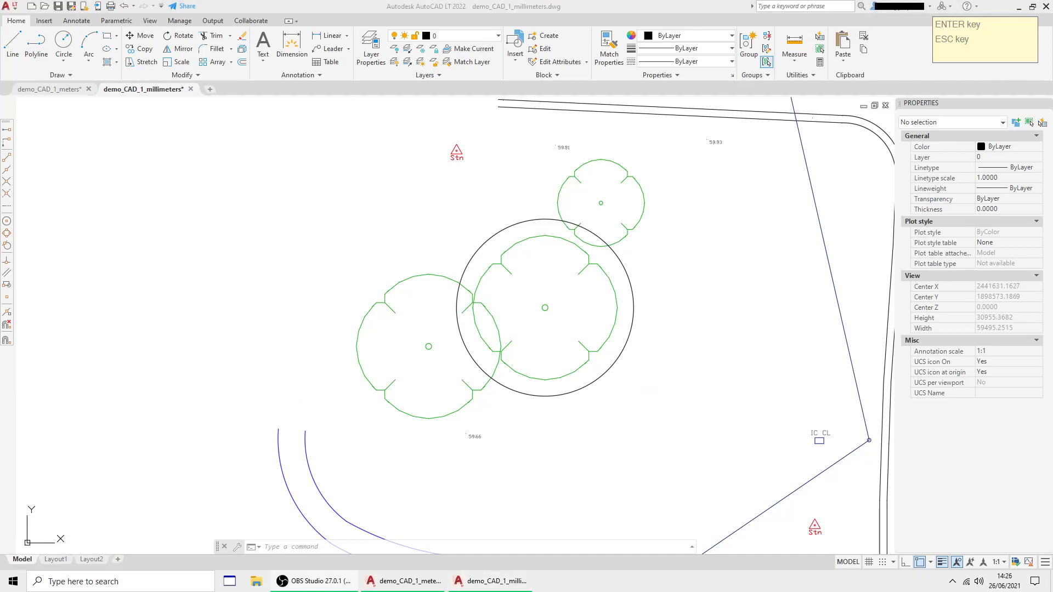
# - Set the length units type of the millimetre drawing to Architectural
pyautogui.scroll(-3, 768, 252)
pyautogui.scroll(-3, 351, 263)
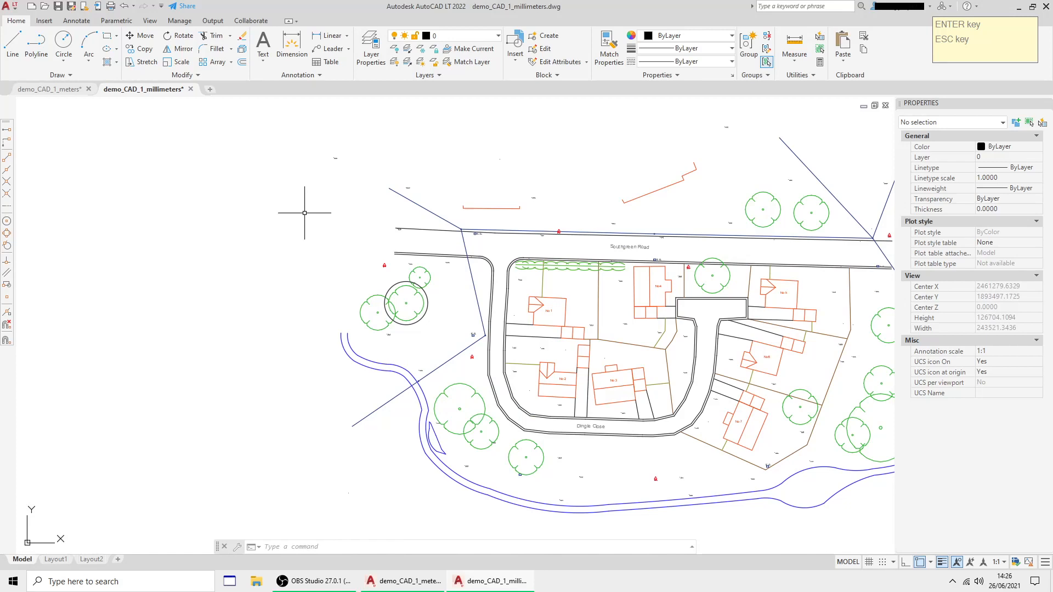
pyautogui.press('Return')
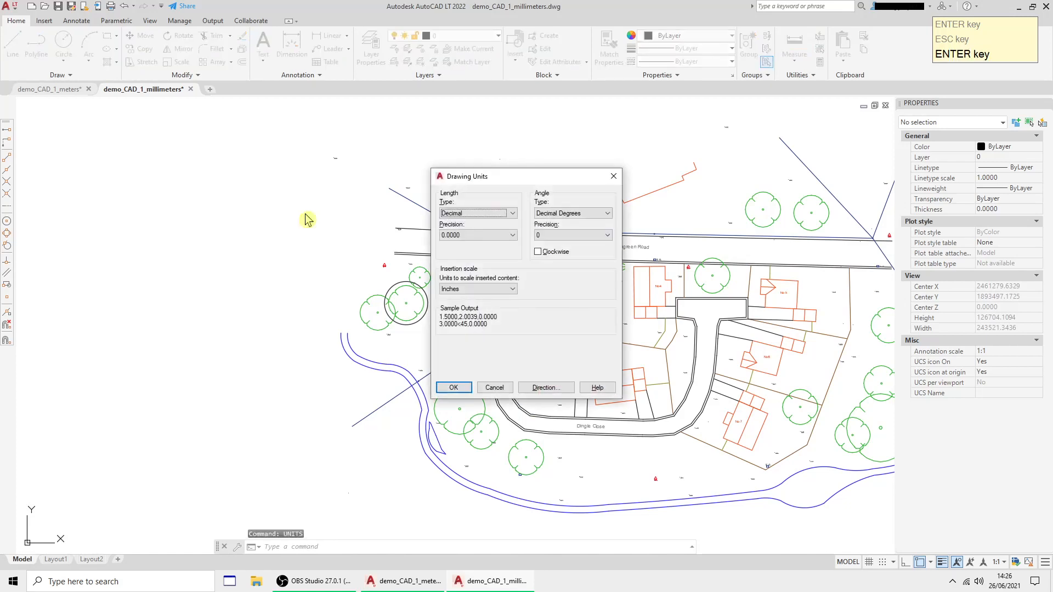
pyautogui.click(513, 216)
pyautogui.click(461, 223)
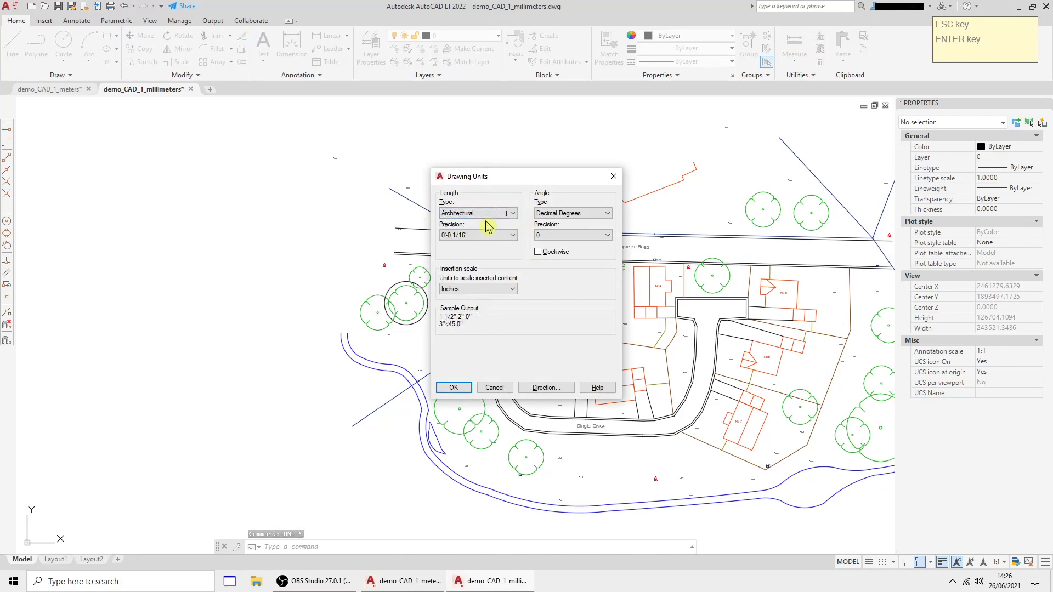
pyautogui.click(453, 387)
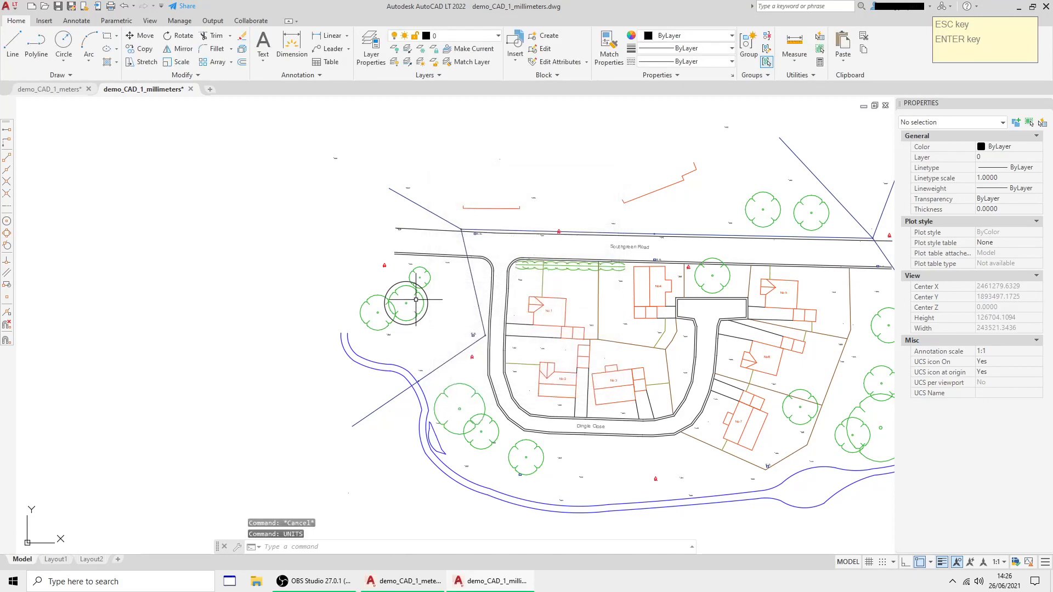
# - Select the circle around the middle tree and inspect its radius and diameter in architectural units
pyautogui.scroll(5, 415, 300)
pyautogui.click(436, 267)
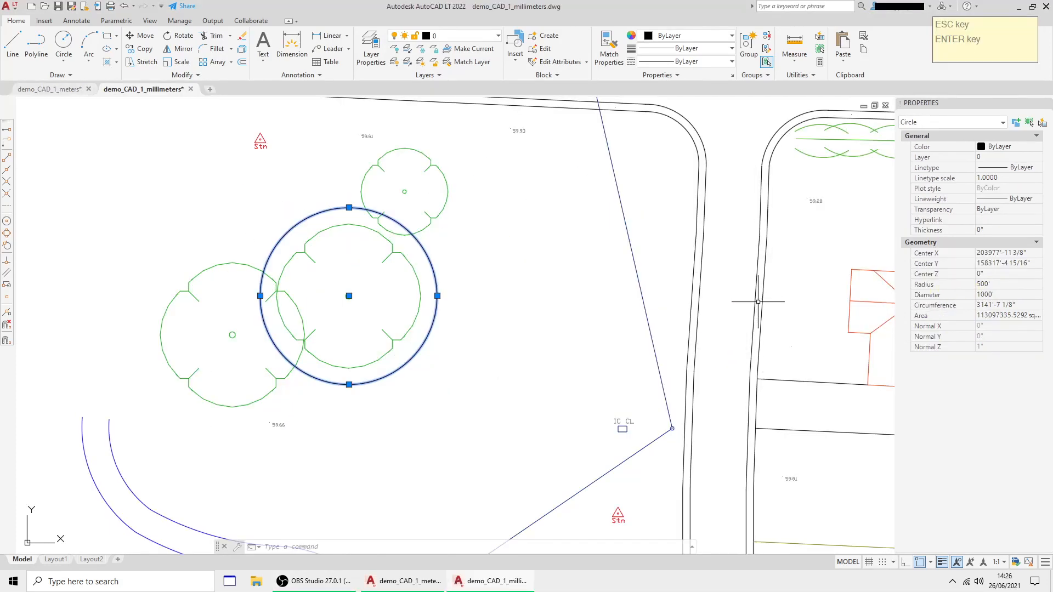
pyautogui.press('Escape')
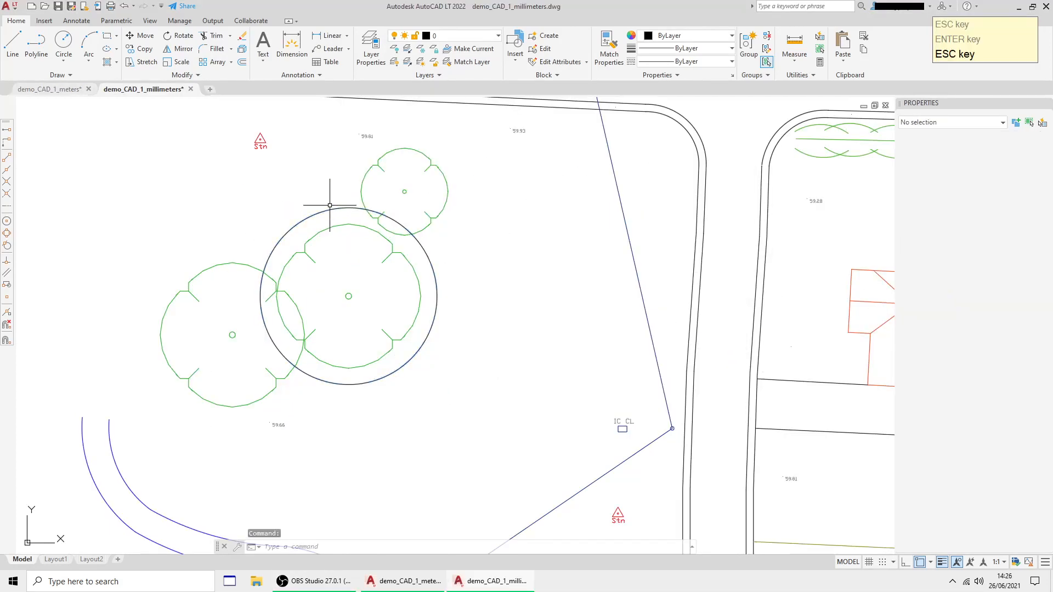
# - Switch to the demo_CAD_1_meters drawing and review which running object snaps are enabled
pyautogui.click(57, 91)
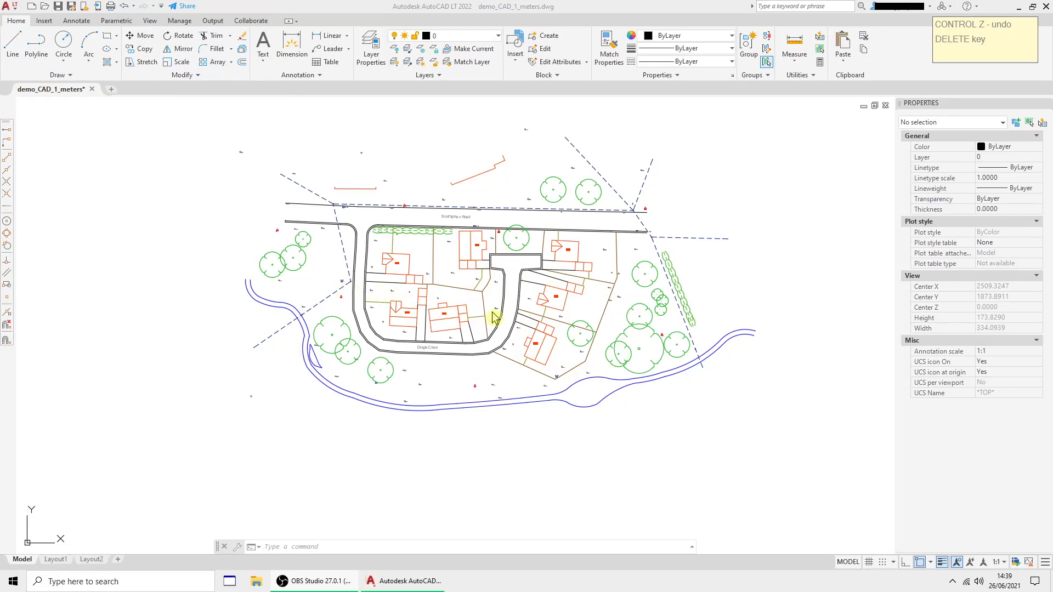
pyautogui.click(931, 562)
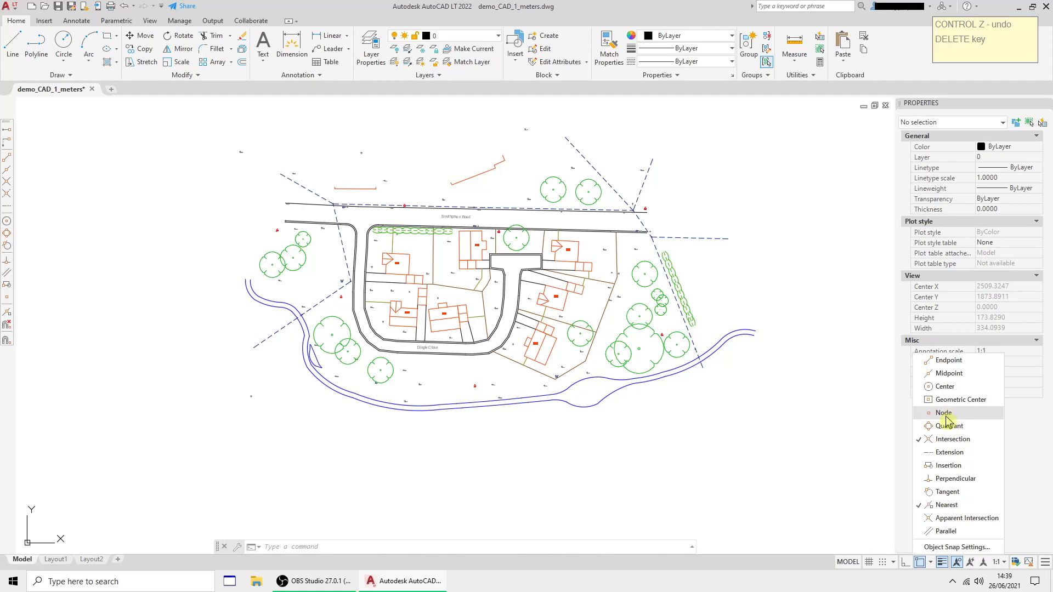
pyautogui.click(674, 420)
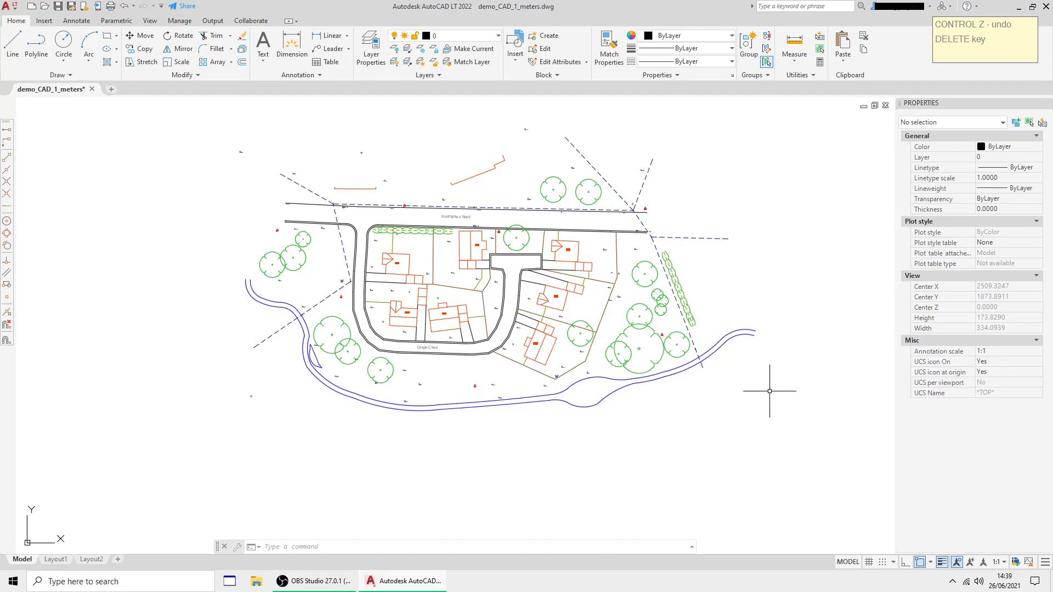
# - Start a polyline on the main road's southern kerb west of the junction and run it to the edge of the smallest nearby tree
pyautogui.moveTo(752, 399); pyautogui.dragTo(709, 452, button='middle')
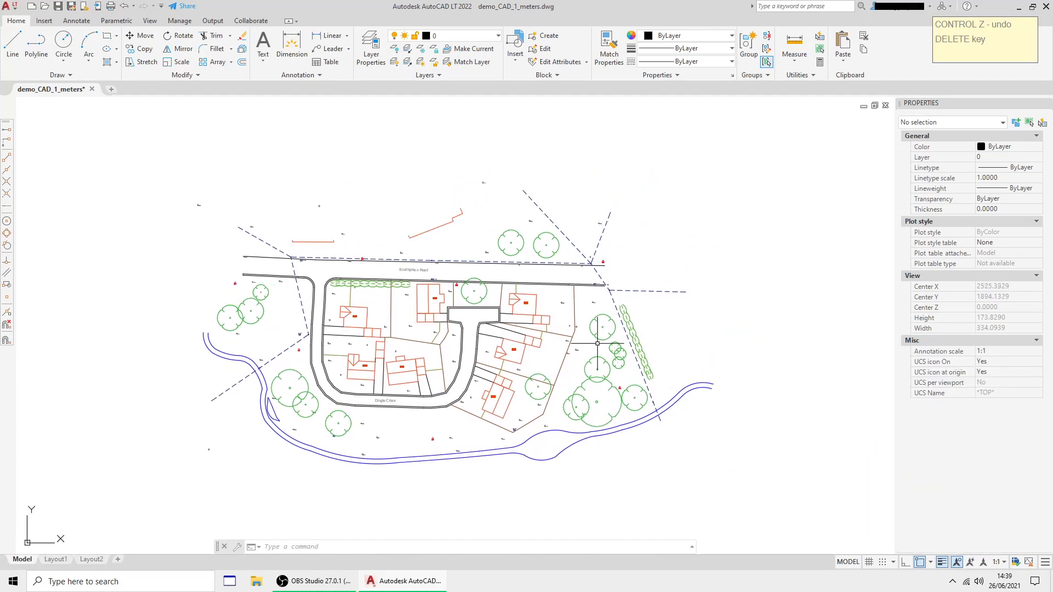
pyautogui.click(37, 46)
pyautogui.scroll(8, 258, 335)
pyautogui.moveTo(334, 328); pyautogui.dragTo(316, 517, button='middle')
pyautogui.click(372, 202)
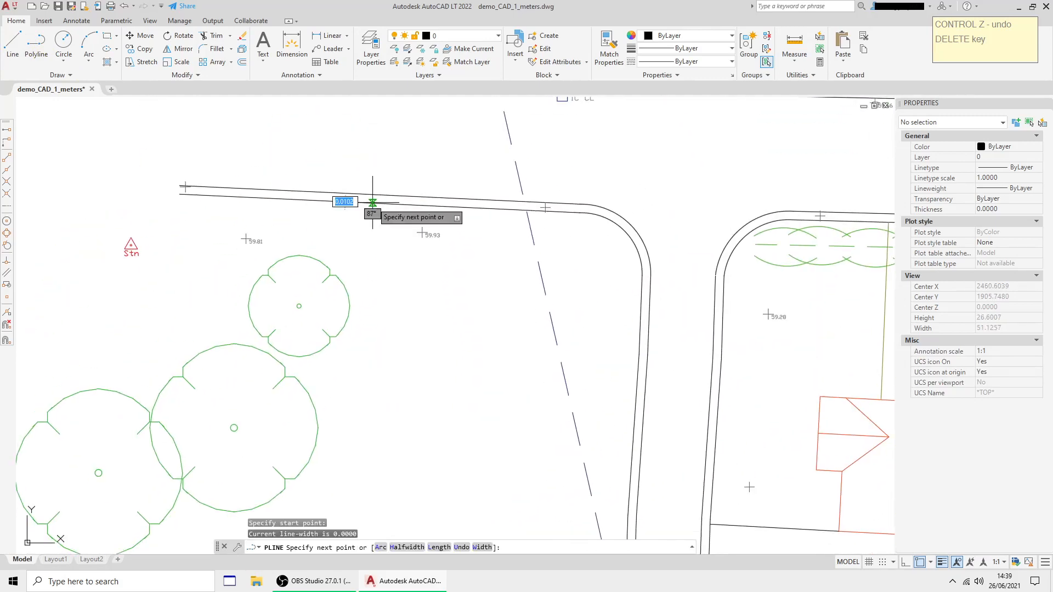
pyautogui.scroll(4, 346, 327)
pyautogui.click(341, 303)
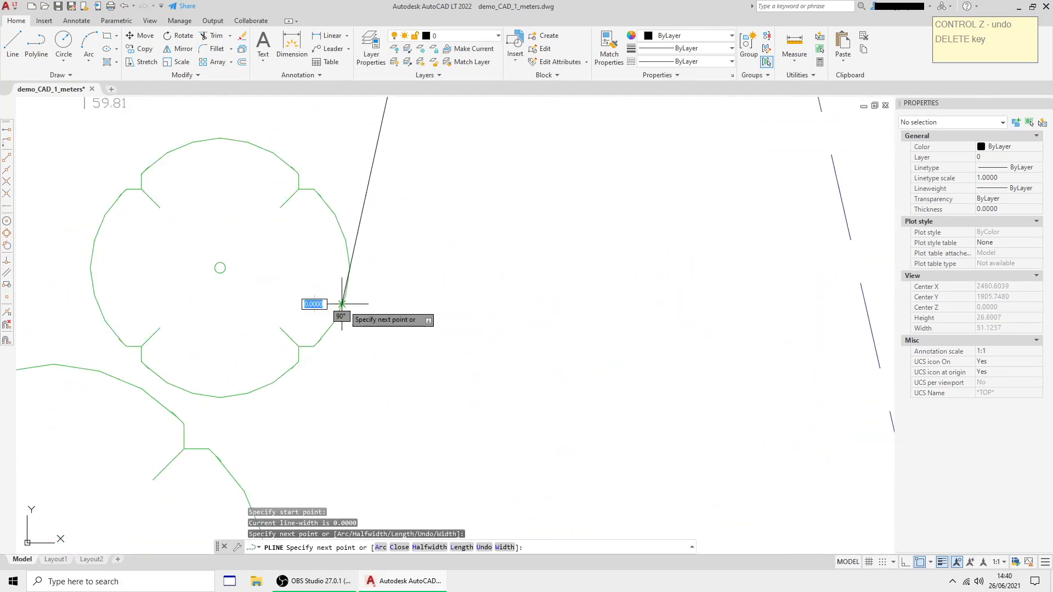
# - Continue the polyline to the middle tree's edge and on to the north-west corner of the IC CL cover rectangle
pyautogui.scroll(-4, 342, 303)
pyautogui.scroll(2, 351, 406)
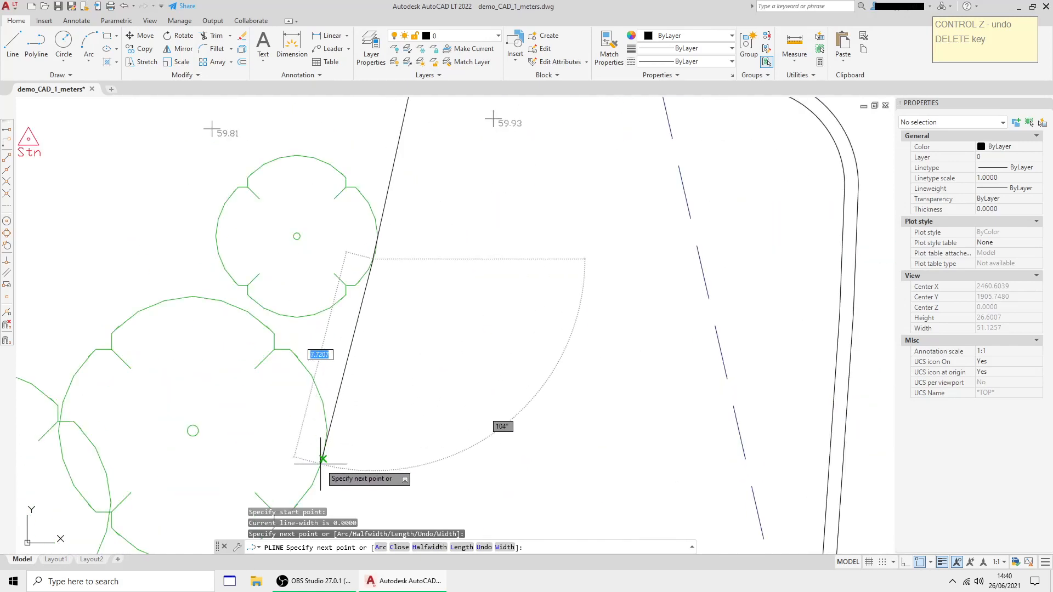
pyautogui.scroll(-3, 383, 428)
pyautogui.scroll(1, 433, 296)
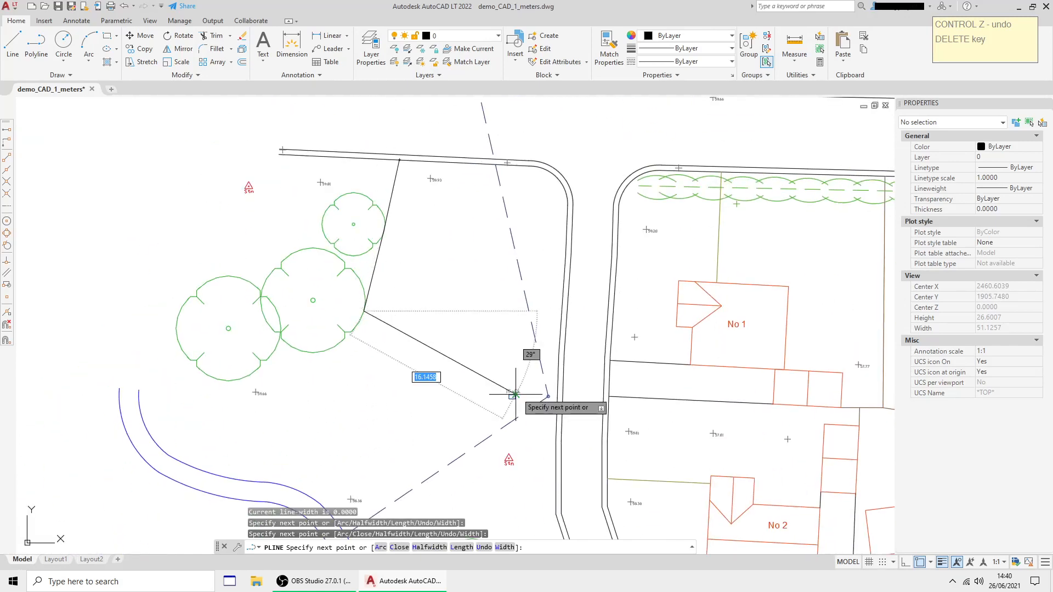
pyautogui.scroll(5, 526, 384)
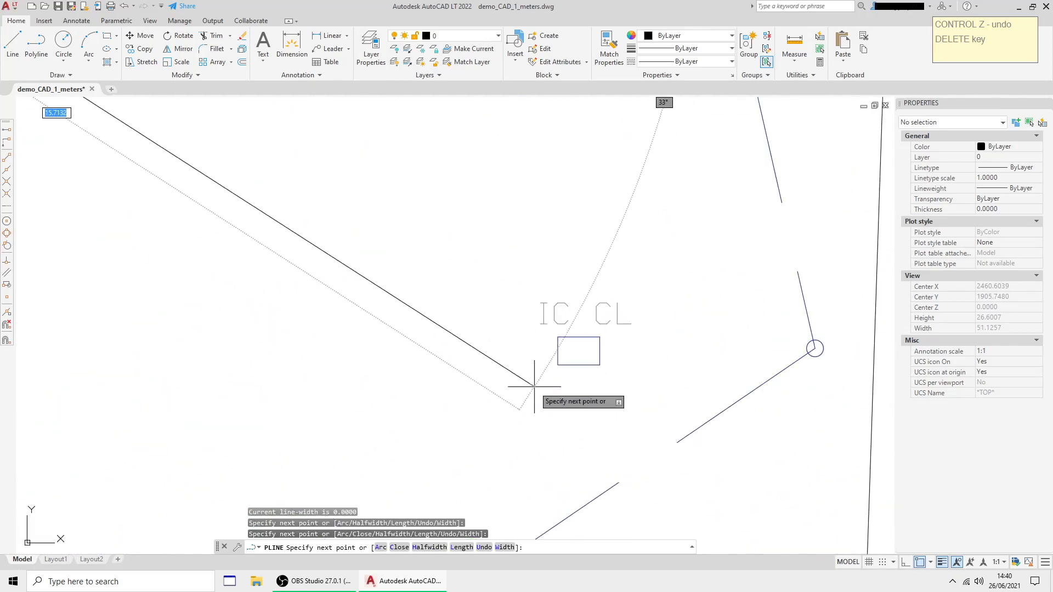
pyautogui.click(557, 336)
# - Extend the polyline from the IC CL cover to a point on the dashed line southwest of it
pyautogui.scroll(-4, 500, 337)
pyautogui.scroll(2, 464, 337)
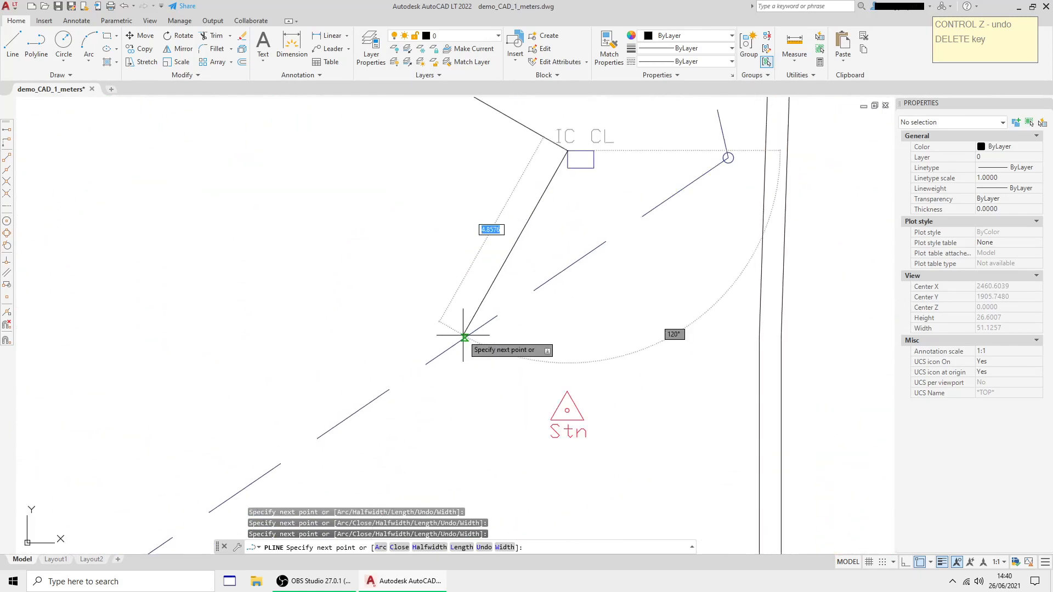
pyautogui.scroll(2, 464, 336)
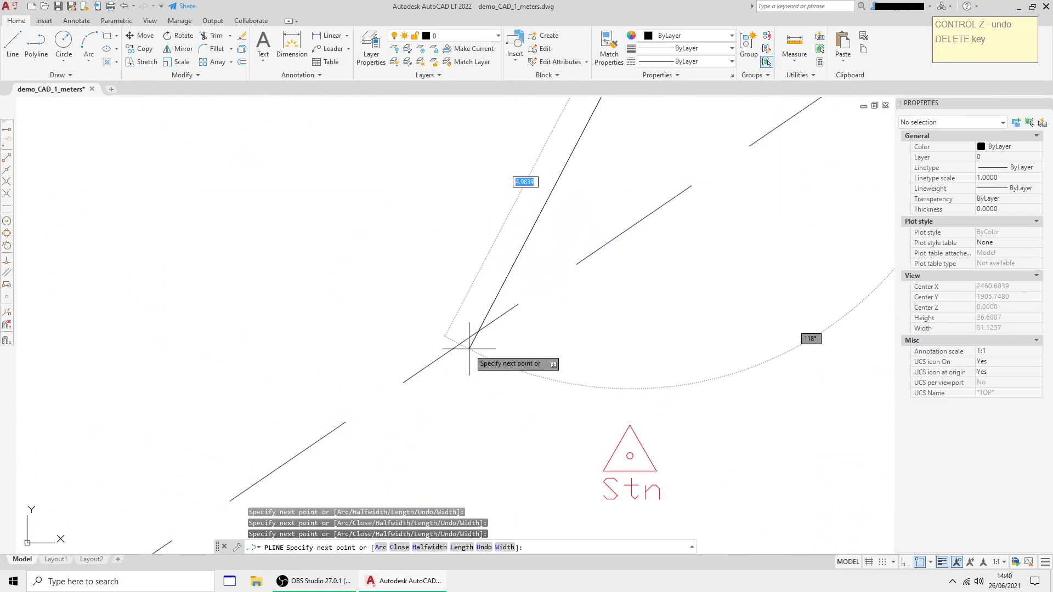
pyautogui.scroll(-6, 393, 280)
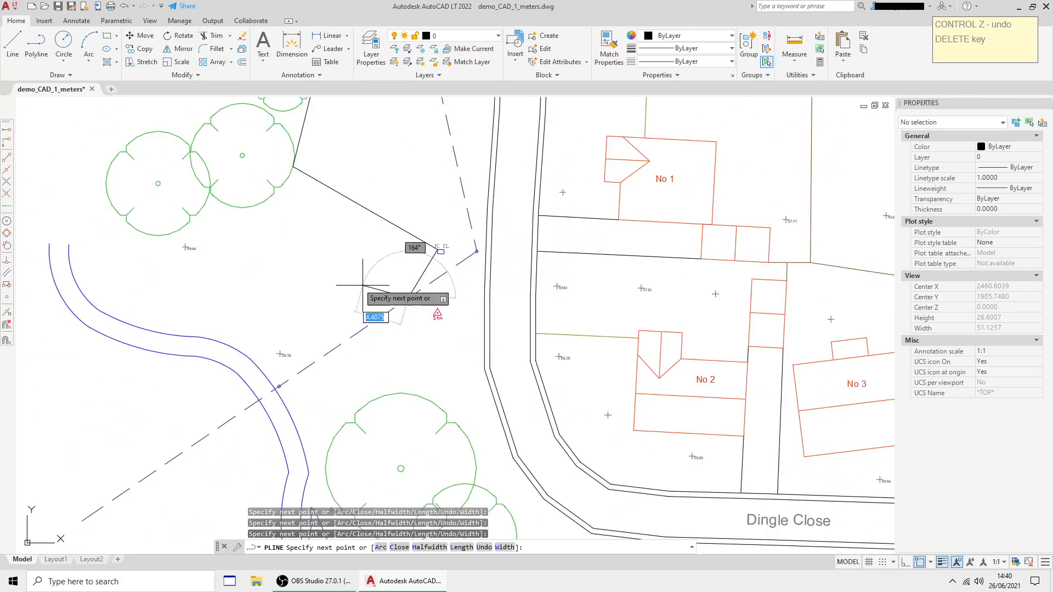
# - Extend the polyline to the exact centre of the westernmost tree using a Center snap override
pyautogui.moveTo(245, 289)
pyautogui.mouseDown(button='middle')
pyautogui.moveTo(412, 291)
pyautogui.moveTo(441, 304)
pyautogui.mouseUp(button='middle')
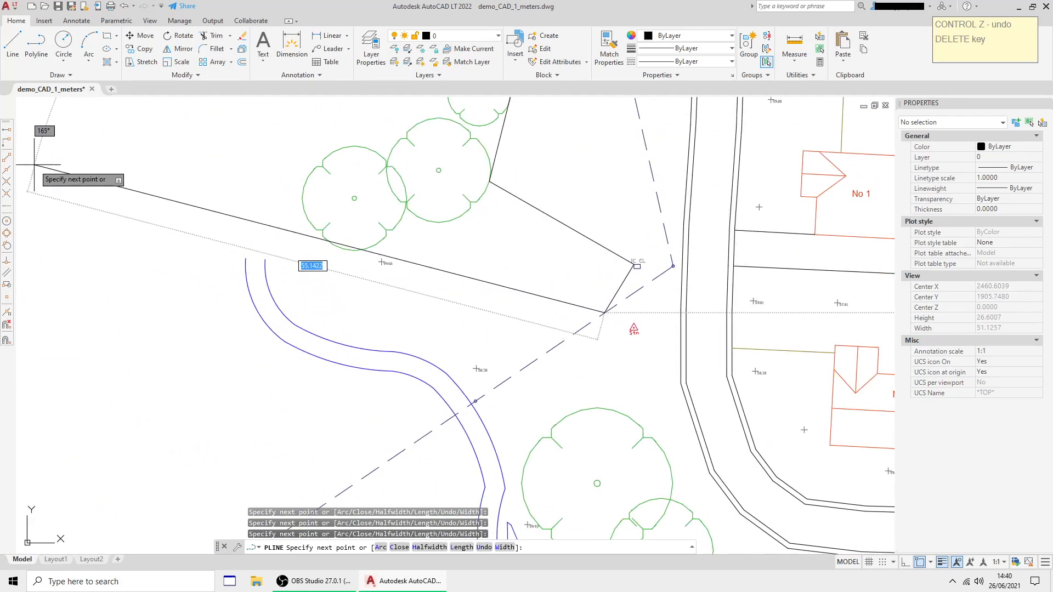
pyautogui.click(7, 222)
pyautogui.scroll(5, 351, 197)
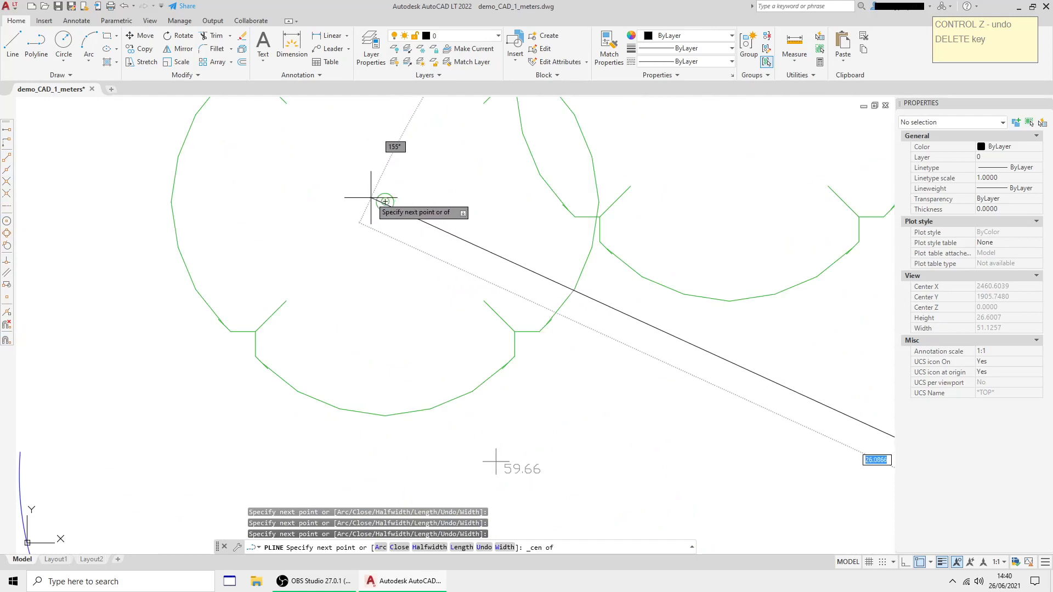
pyautogui.click(384, 203)
# - Extend the polyline from the tree's centre perpendicular to the dashed line near the stream with a Perpendicular snap override
pyautogui.scroll(-3, 385, 206)
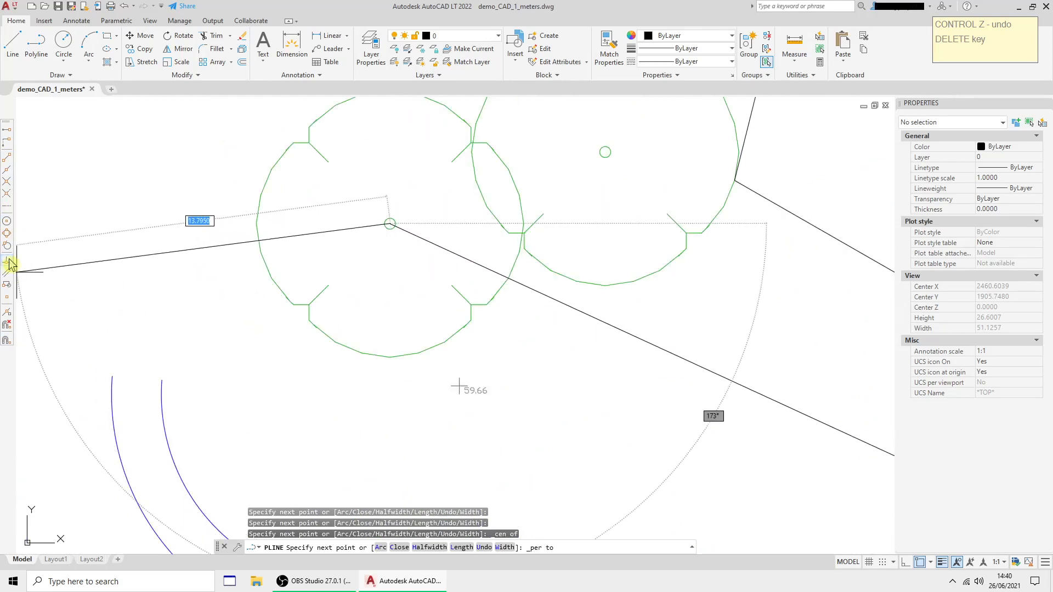
pyautogui.scroll(-6, 233, 259)
pyautogui.moveTo(322, 330); pyautogui.dragTo(319, 272, button='middle')
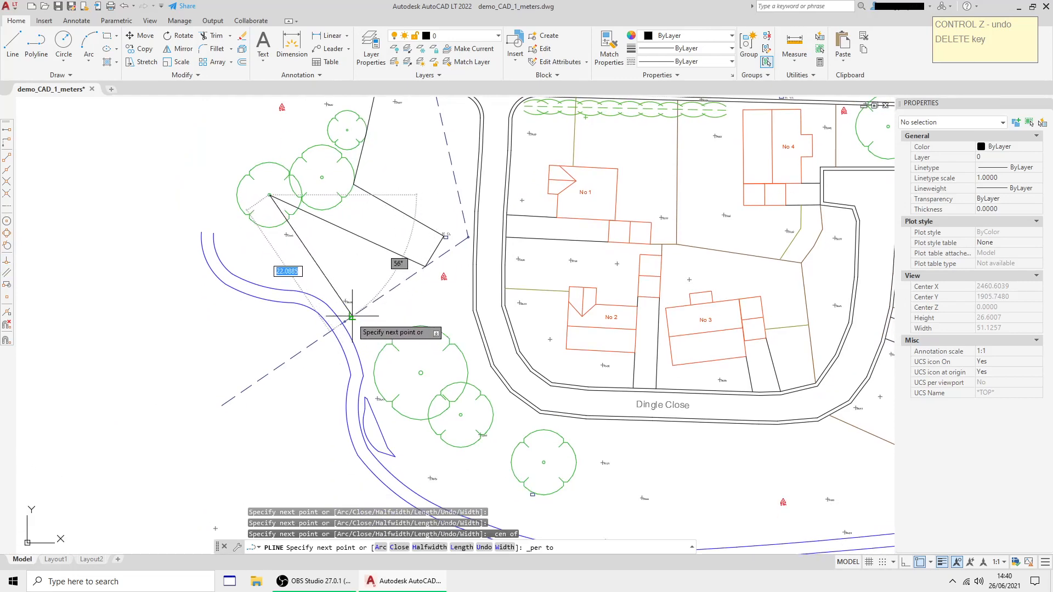
pyautogui.scroll(6, 351, 316)
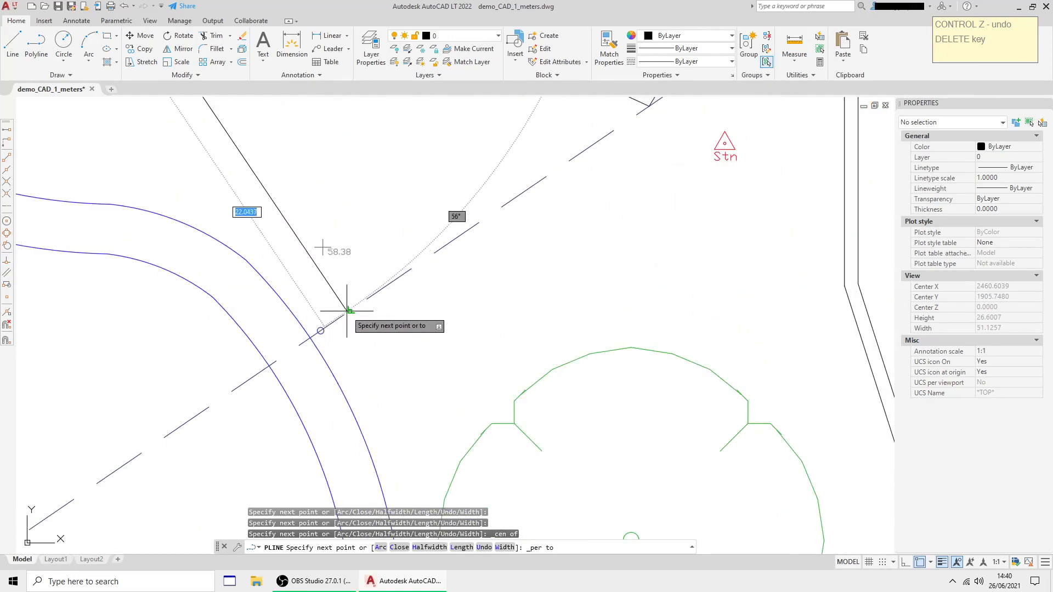
pyautogui.click(346, 310)
pyautogui.scroll(-6, 369, 320)
pyautogui.moveTo(404, 298); pyautogui.dragTo(416, 335, button='middle')
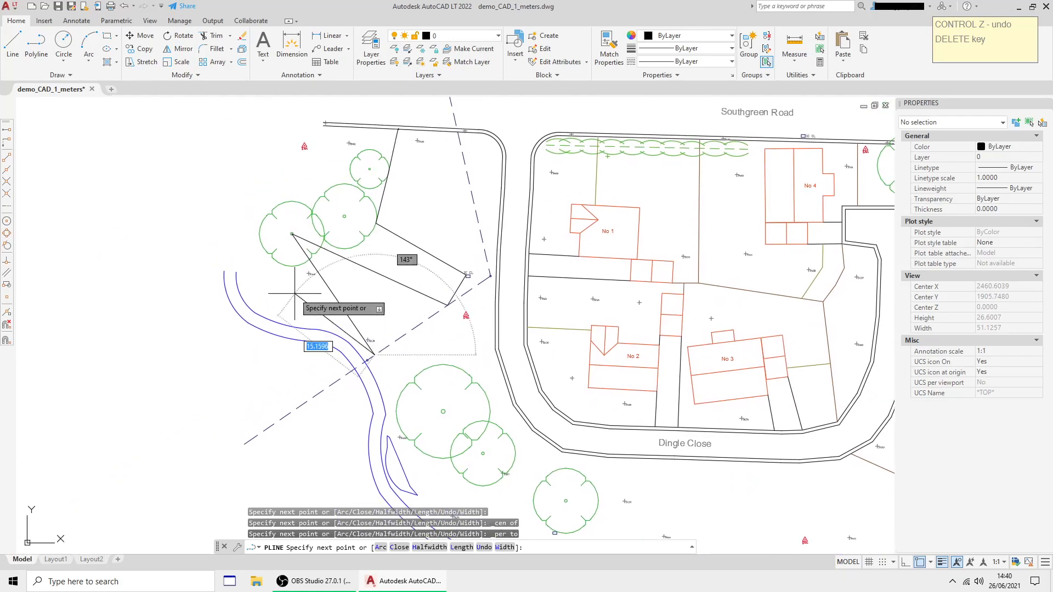
# - Extend the polyline to the midpoint of the slanted outer kerb segment of Dingle Close using a Midpoint snap override
pyautogui.click(6, 169)
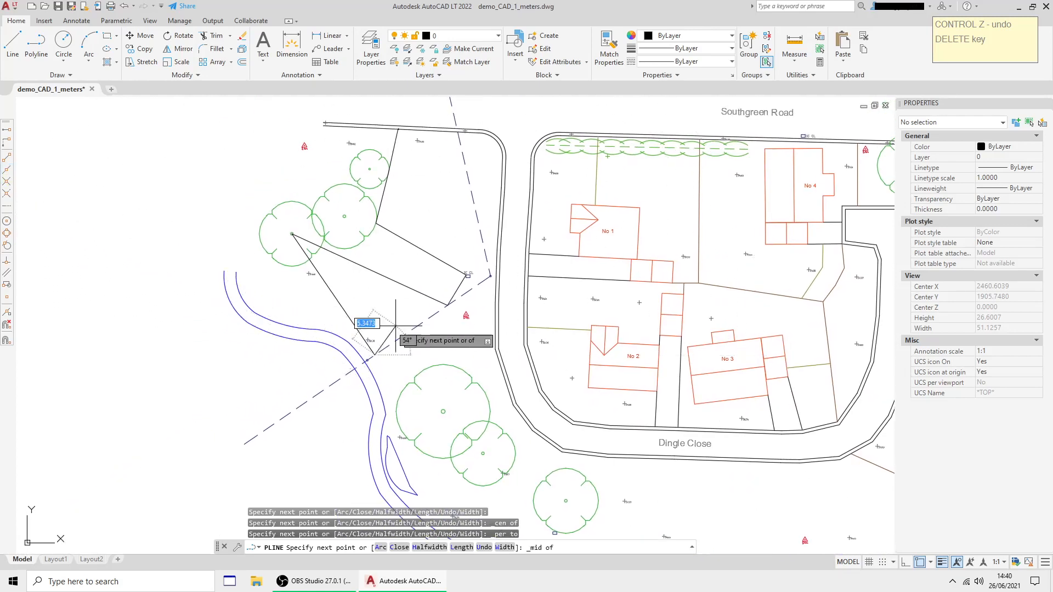
pyautogui.scroll(6, 493, 347)
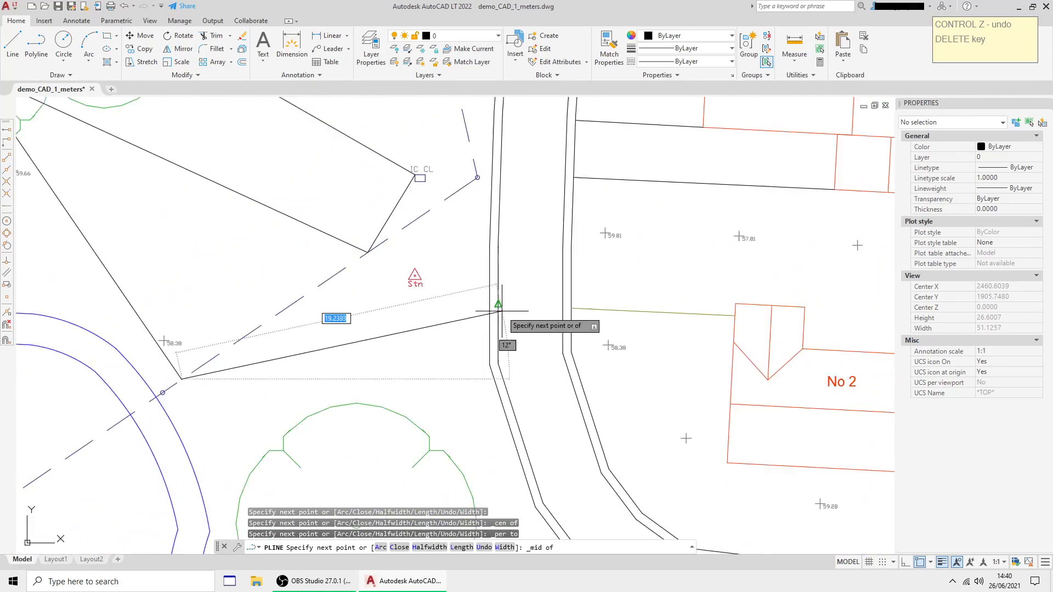
pyautogui.scroll(-2, 498, 311)
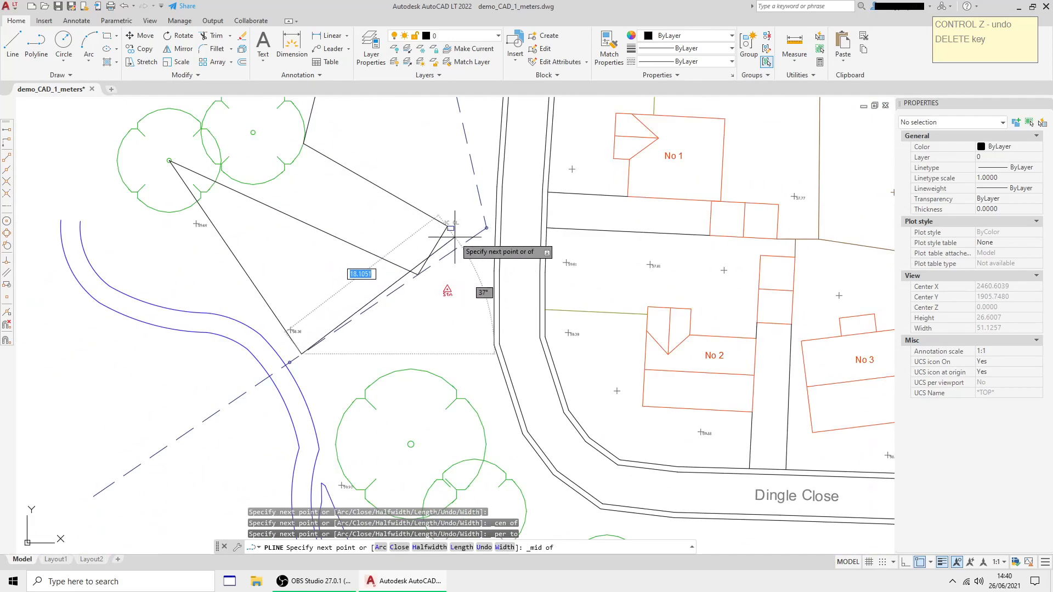
pyautogui.scroll(6, 454, 237)
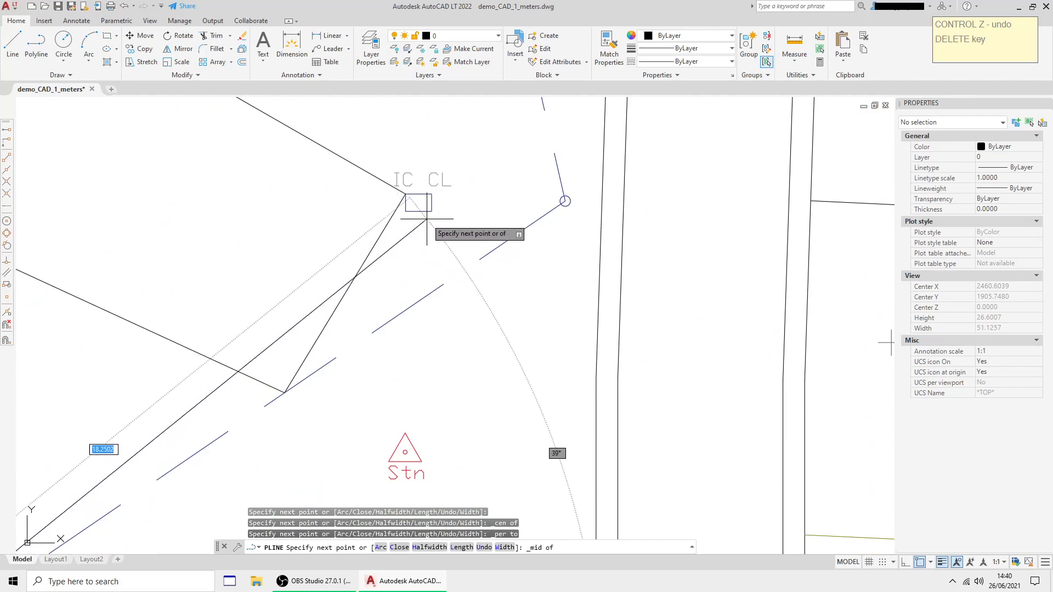
pyautogui.scroll(-8, 476, 285)
pyautogui.scroll(4, 505, 375)
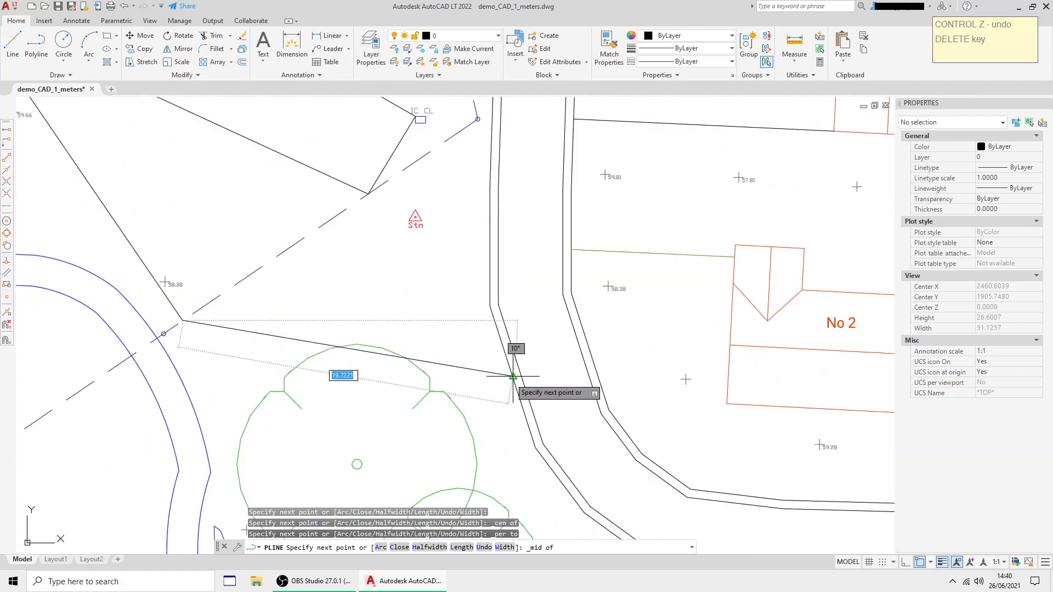
pyautogui.click(512, 376)
# - Add a free polyline vertex about 10.7 m from the kerb midpoint, between the road and the tree beside the 59.03 level
pyautogui.scroll(-6, 513, 376)
pyautogui.scroll(2, 483, 352)
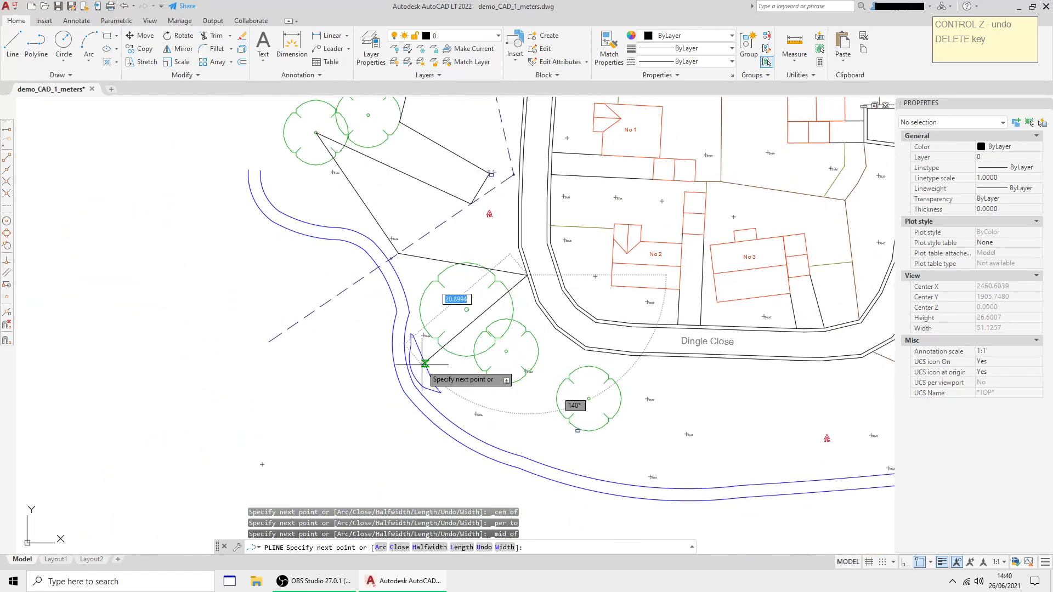
pyautogui.scroll(6, 540, 359)
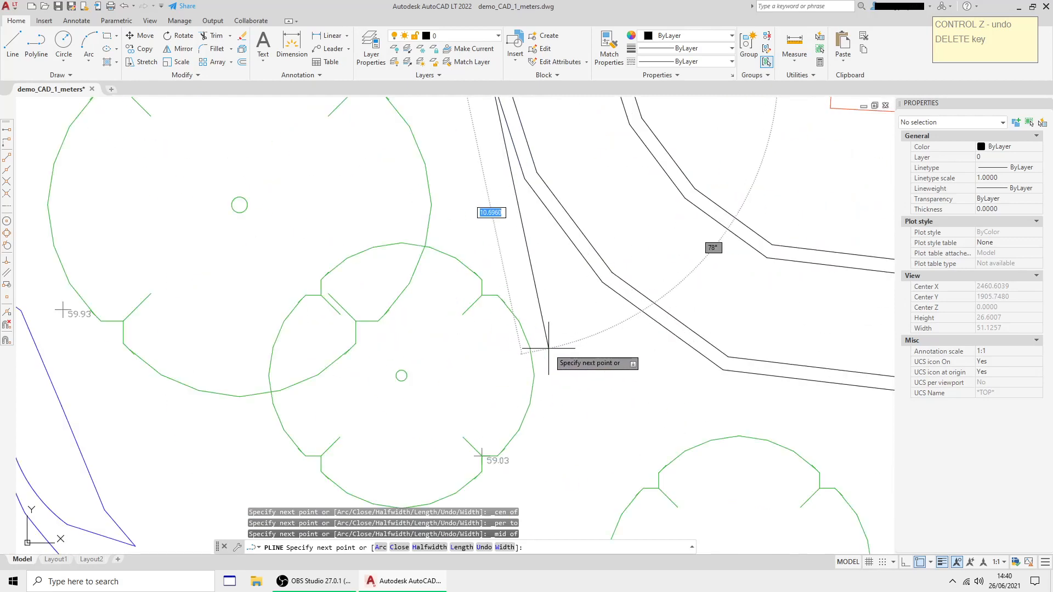
pyautogui.click(556, 348)
# - Turn object snap off and add a free polyline vertex just outside the east canopy edge of the tree beside the 59.03 level
pyautogui.scroll(-6, 568, 378)
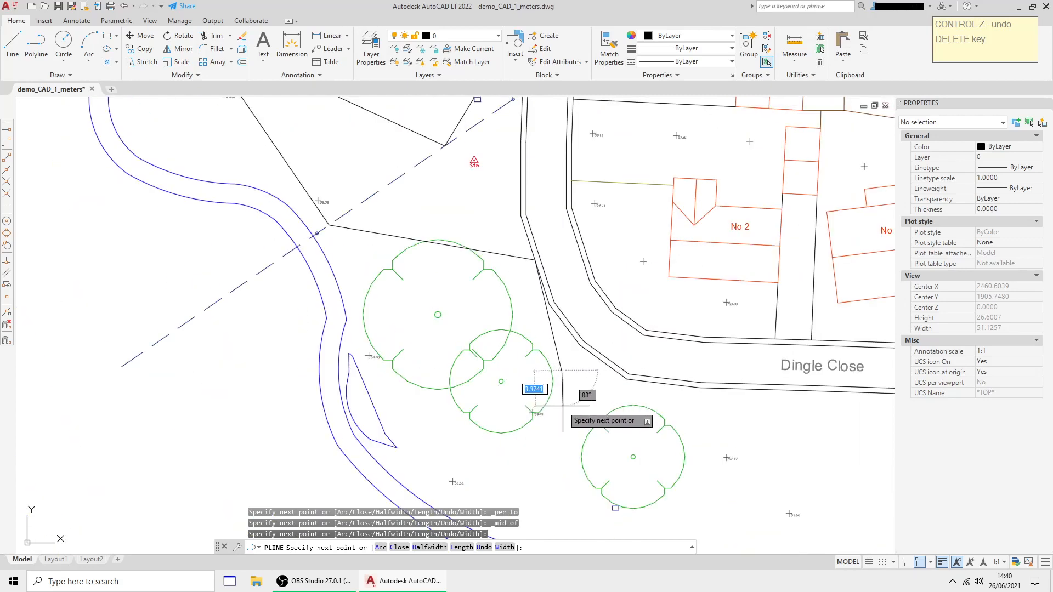
pyautogui.scroll(7, 553, 392)
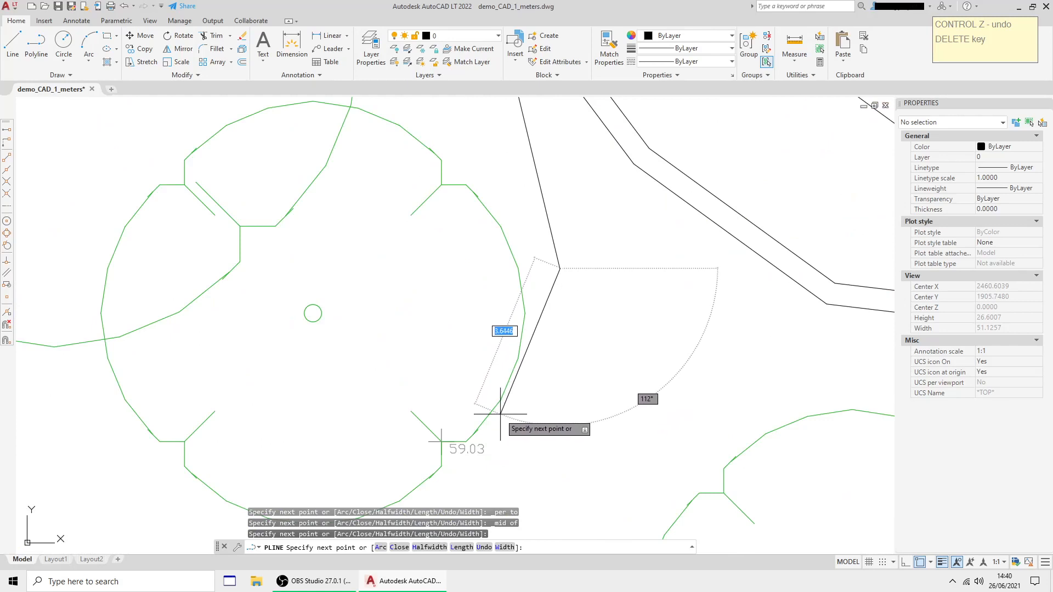
pyautogui.scroll(2, 499, 417)
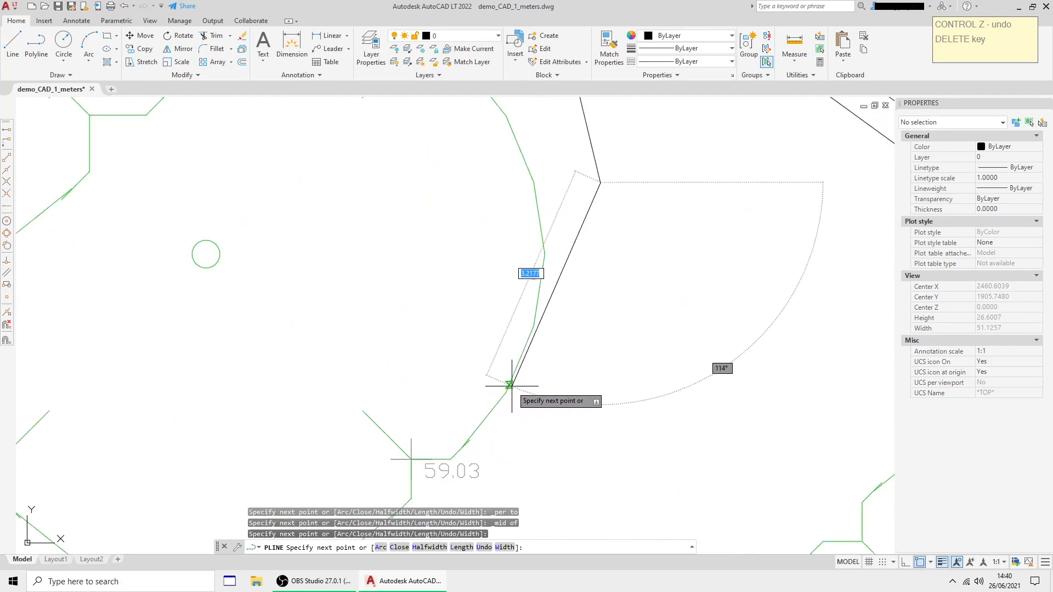
pyautogui.scroll(2, 513, 396)
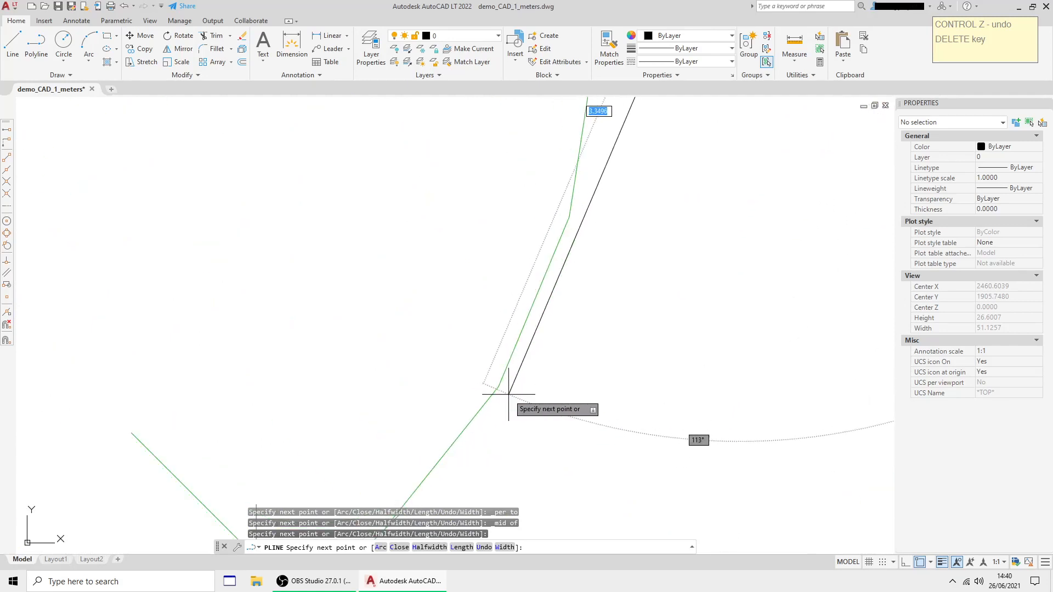
pyautogui.scroll(2, 483, 425)
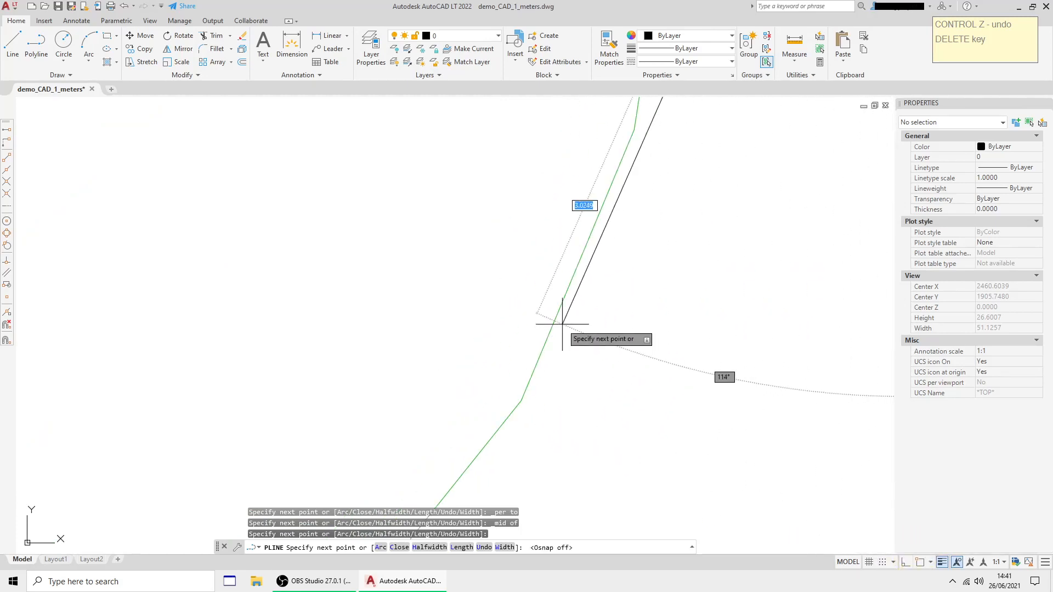
pyautogui.scroll(5, 558, 364)
pyautogui.click(413, 388)
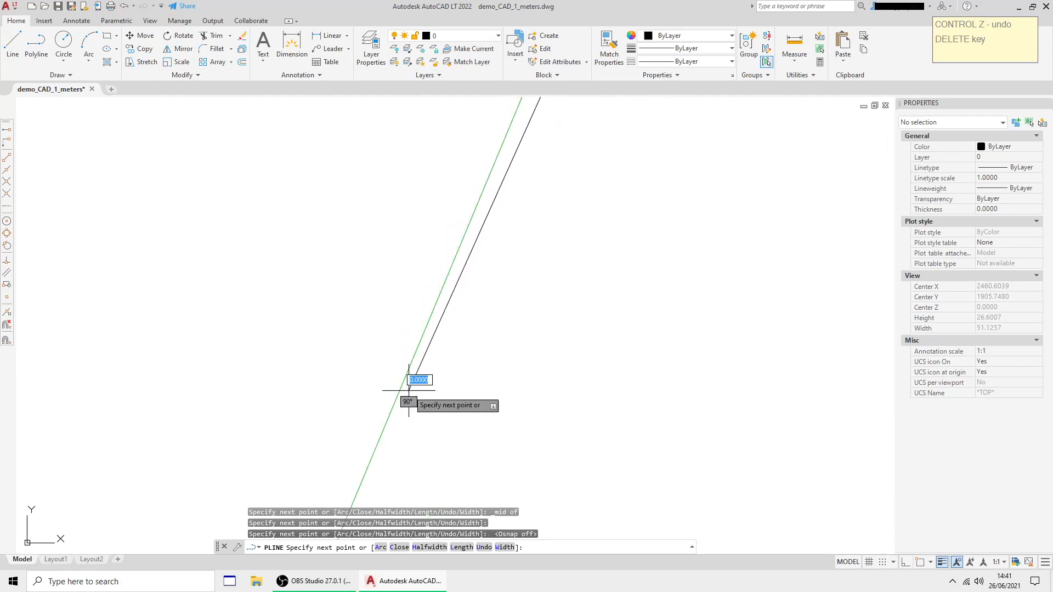
# - Add three closely spaced free polyline vertices heading east from the canopy edge, with object snap off
pyautogui.scroll(-5, 478, 415)
pyautogui.click(574, 410)
pyautogui.click(708, 385)
pyautogui.click(761, 378)
pyautogui.moveTo(780, 459); pyautogui.dragTo(491, 279, button='middle')
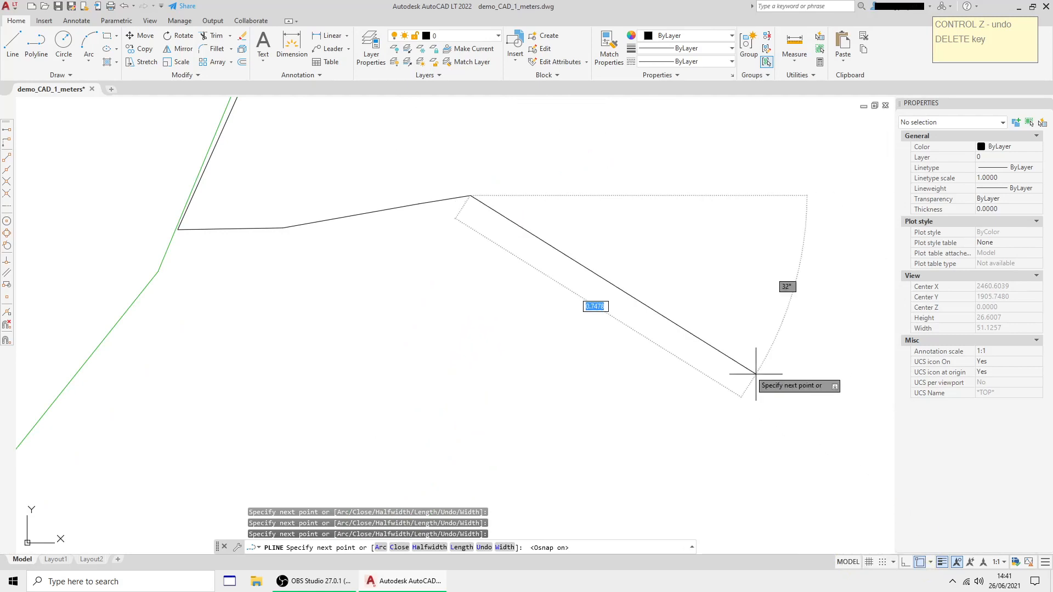
# - Turn object snap back on, extend the polyline to the canopy outline of the next tree to the east, and end it there
pyautogui.scroll(-10, 630, 347)
pyautogui.scroll(1, 648, 347)
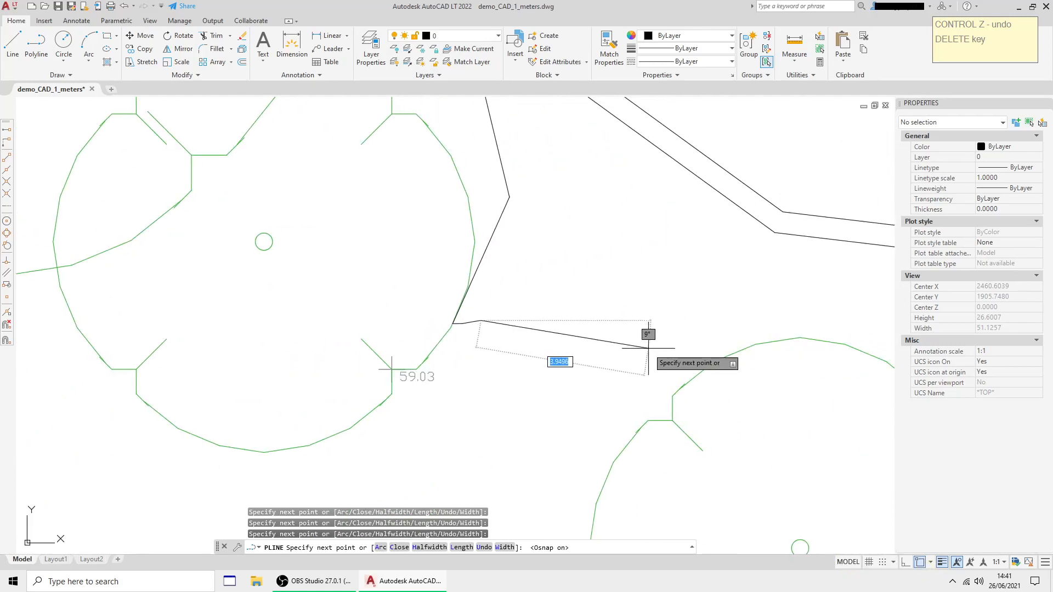
pyautogui.click(694, 370)
pyautogui.rightClick(662, 318)
pyautogui.click(691, 327)
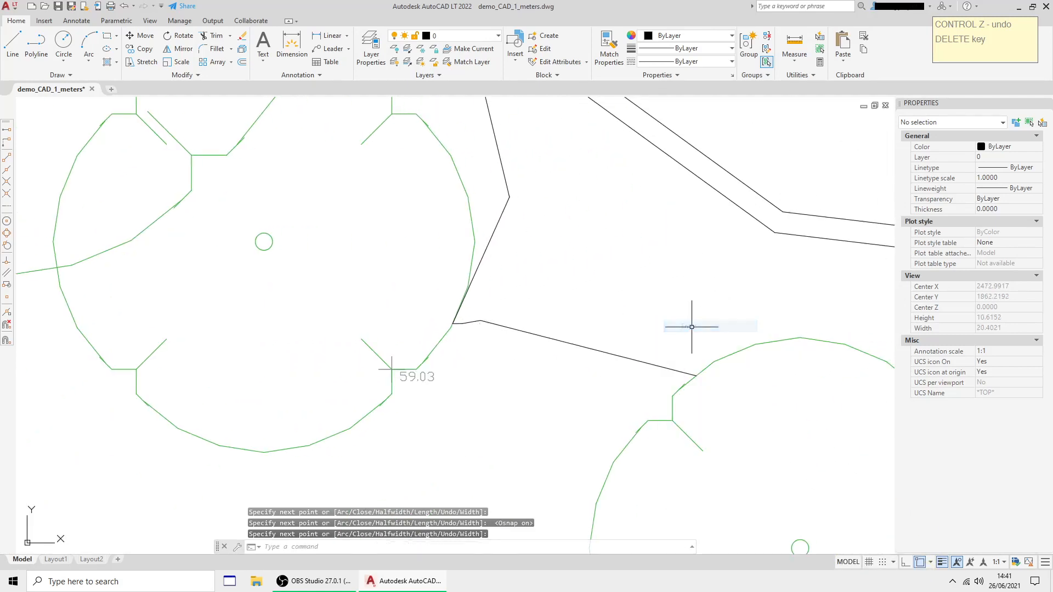
# - Draw a polyline from the outer kerb just south of the Dingle Close label to the stream's near bank with a Perpendicular snap override
pyautogui.scroll(-4, 412, 255)
pyautogui.click(38, 42)
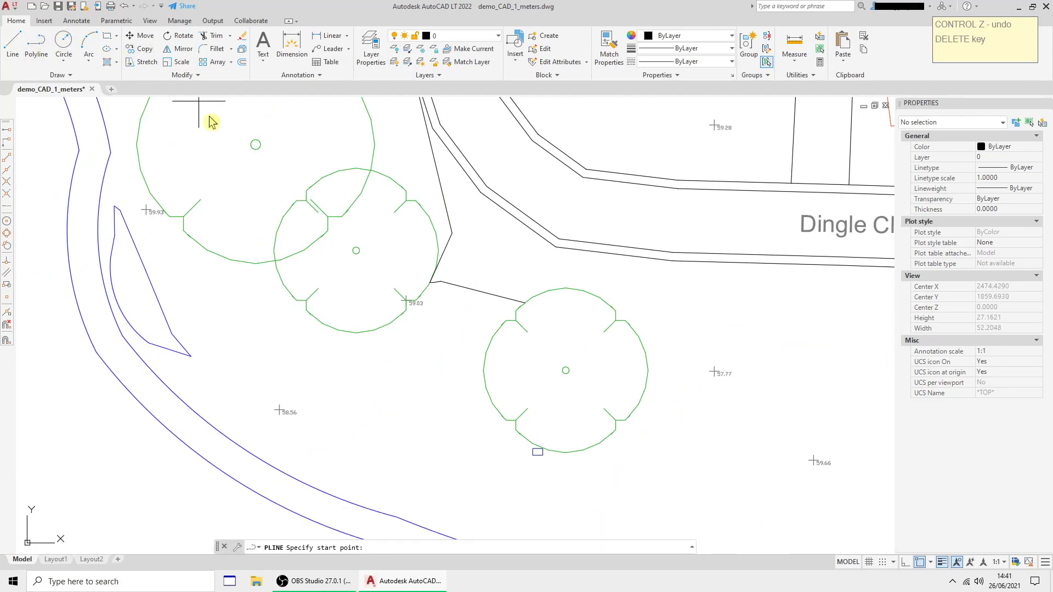
pyautogui.moveTo(506, 250); pyautogui.dragTo(420, 405, button='middle')
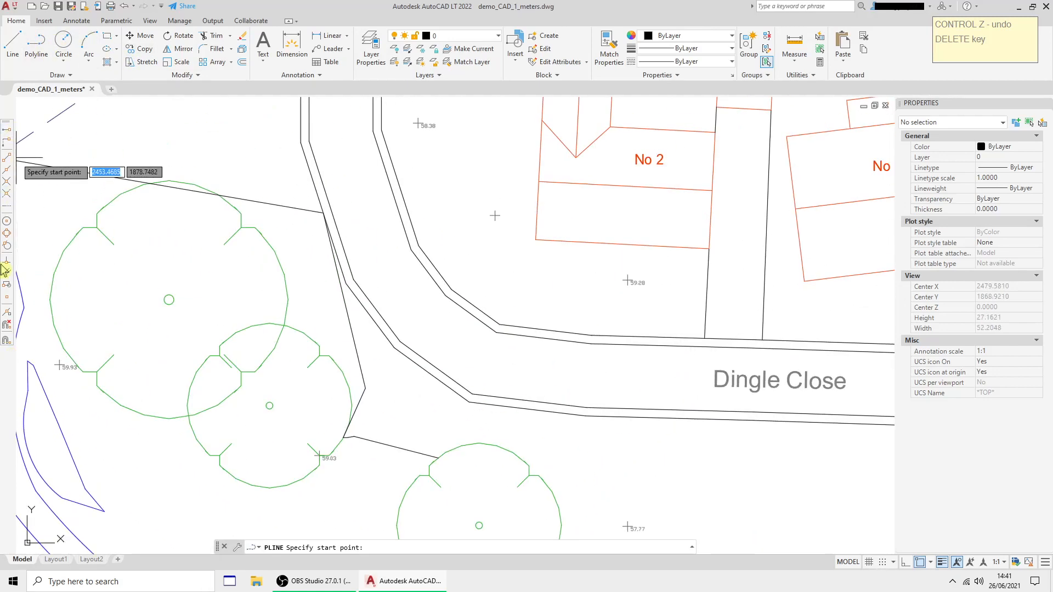
pyautogui.scroll(-4, 481, 200)
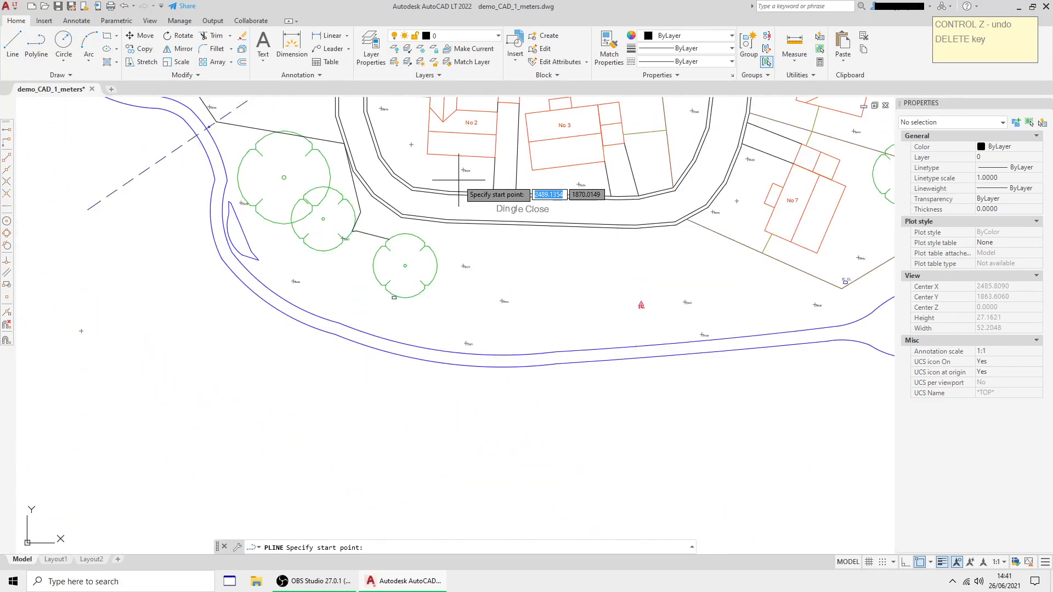
pyautogui.click(531, 225)
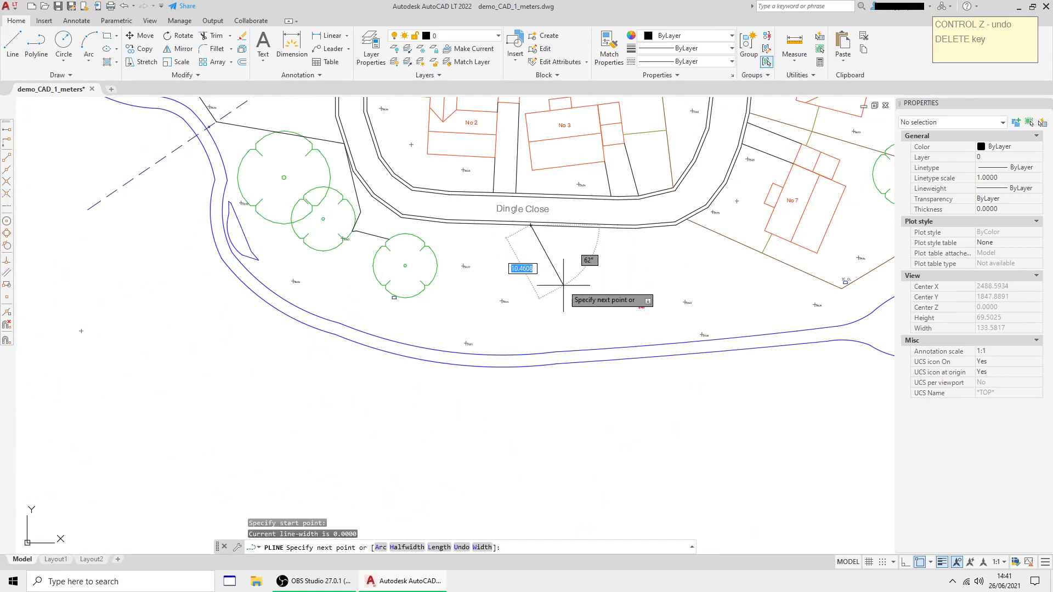
pyautogui.keyDown('shift'); pyautogui.rightClick(563, 289); pyautogui.keyUp('shift')
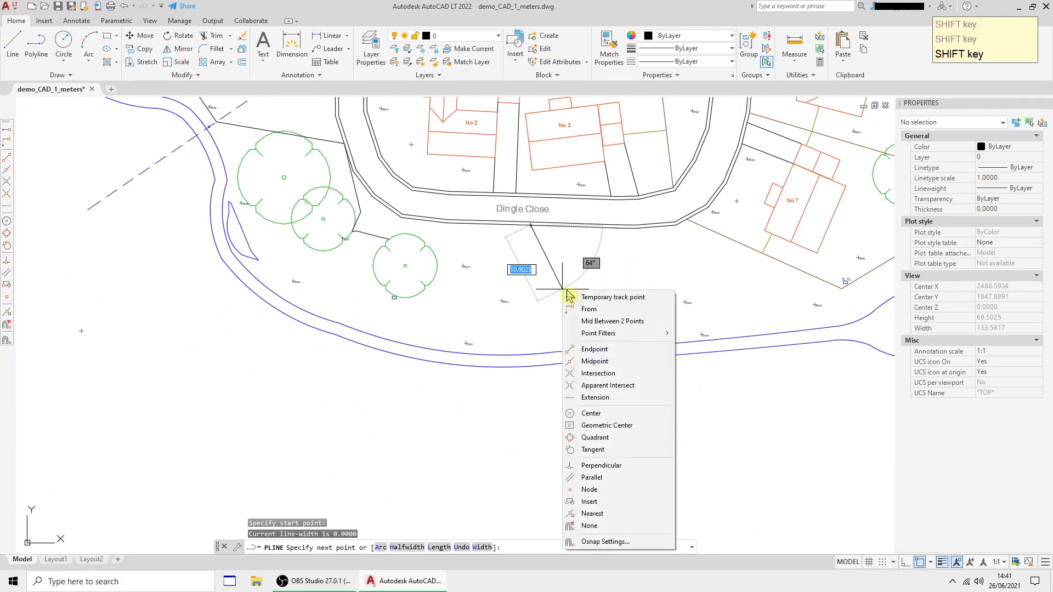
pyautogui.click(600, 465)
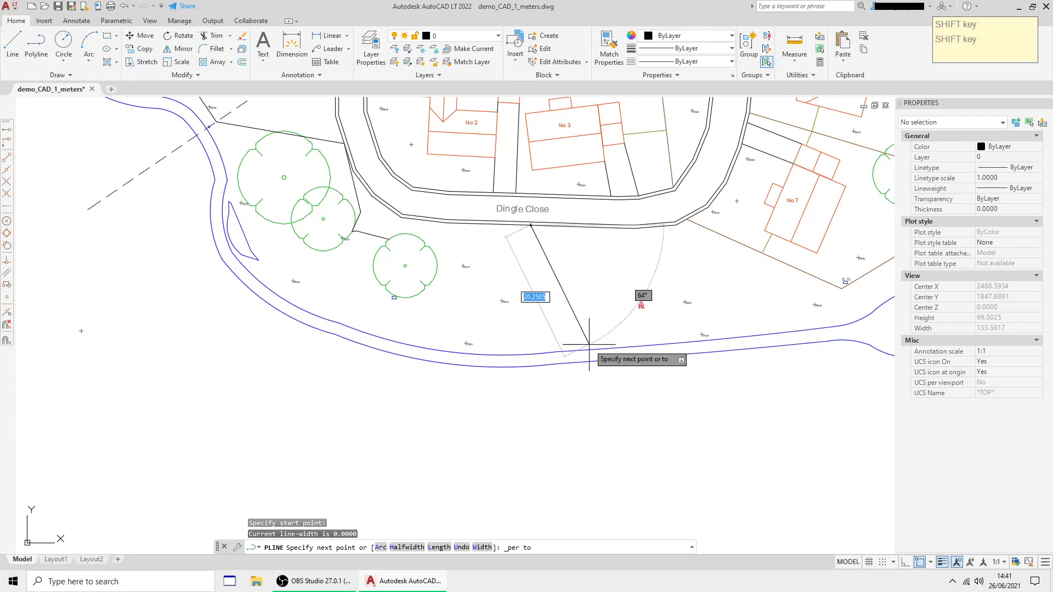
pyautogui.click(541, 353)
pyautogui.rightClick(584, 308)
pyautogui.click(610, 315)
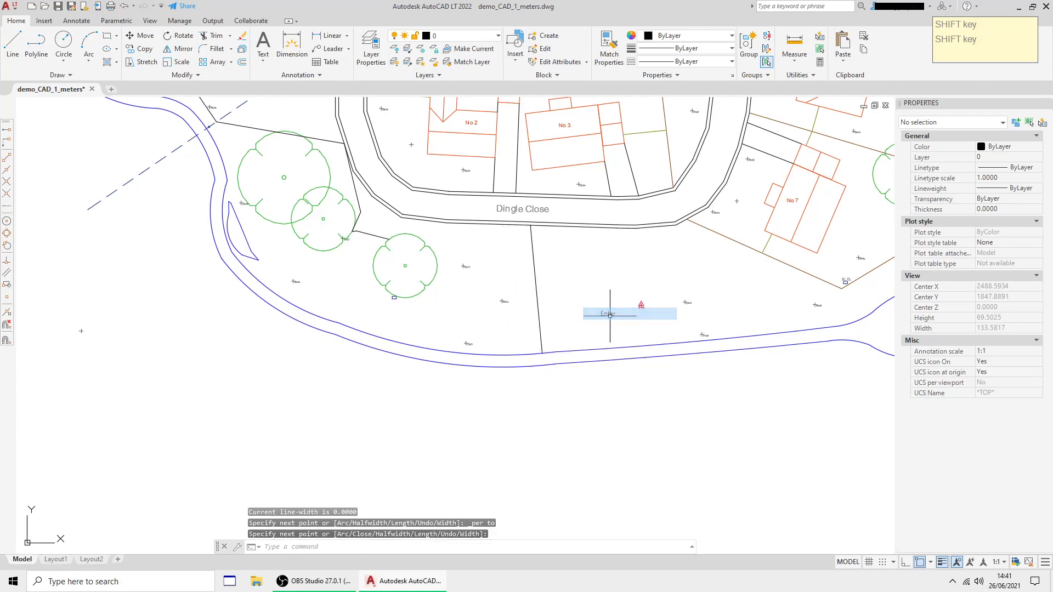
# - Undock the Object Snap toolbar and close it
pyautogui.scroll(-2, 610, 314)
pyautogui.moveTo(549, 301); pyautogui.dragTo(519, 418, button='middle')
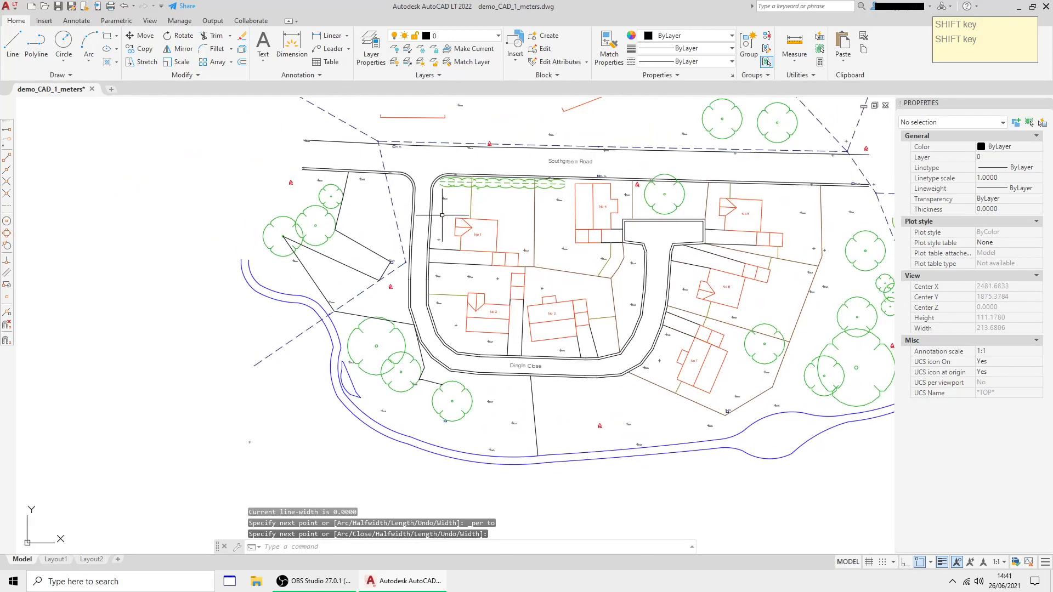
pyautogui.moveTo(6, 124)
pyautogui.mouseDown()
pyautogui.moveTo(122, 136)
pyautogui.moveTo(181, 156)
pyautogui.mouseUp()
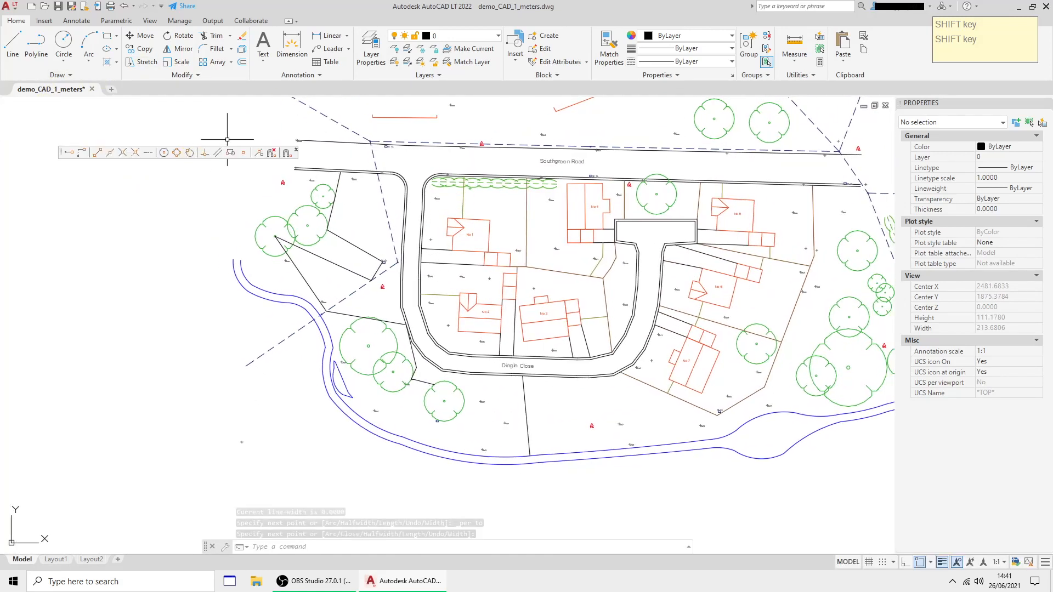
pyautogui.click(296, 150)
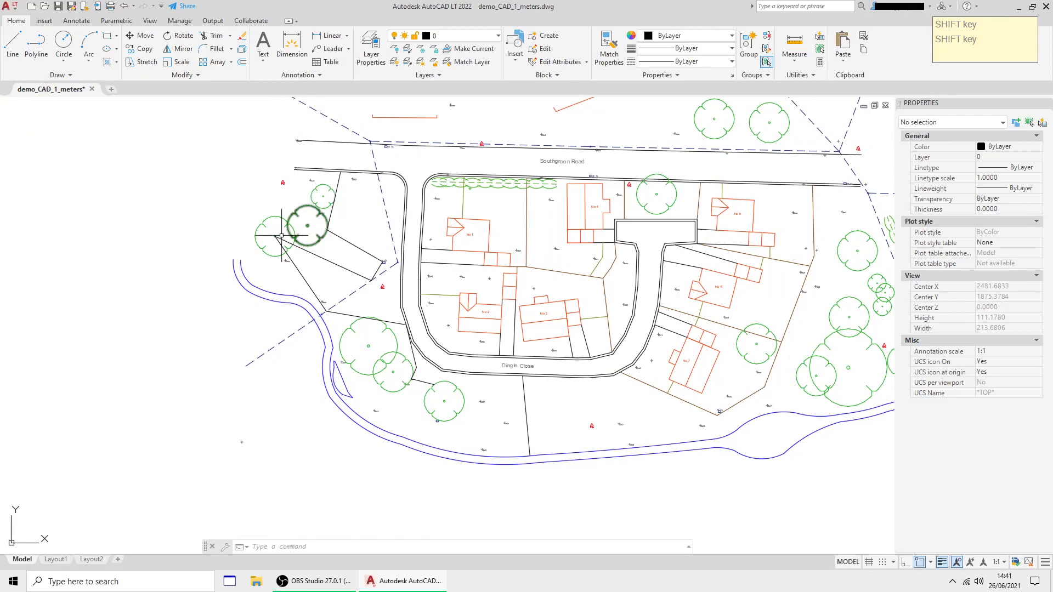
# - Show the menu bar and reopen the AutoCAD LT Object Snap toolbar, docked vertically beside the drawing area
pyautogui.click(162, 7)
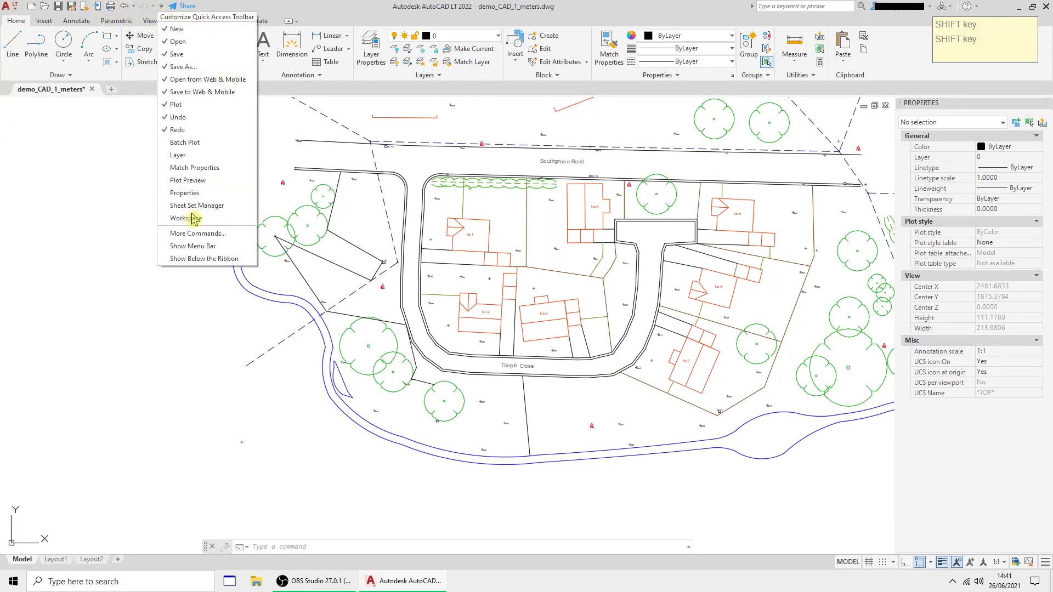
pyautogui.click(219, 246)
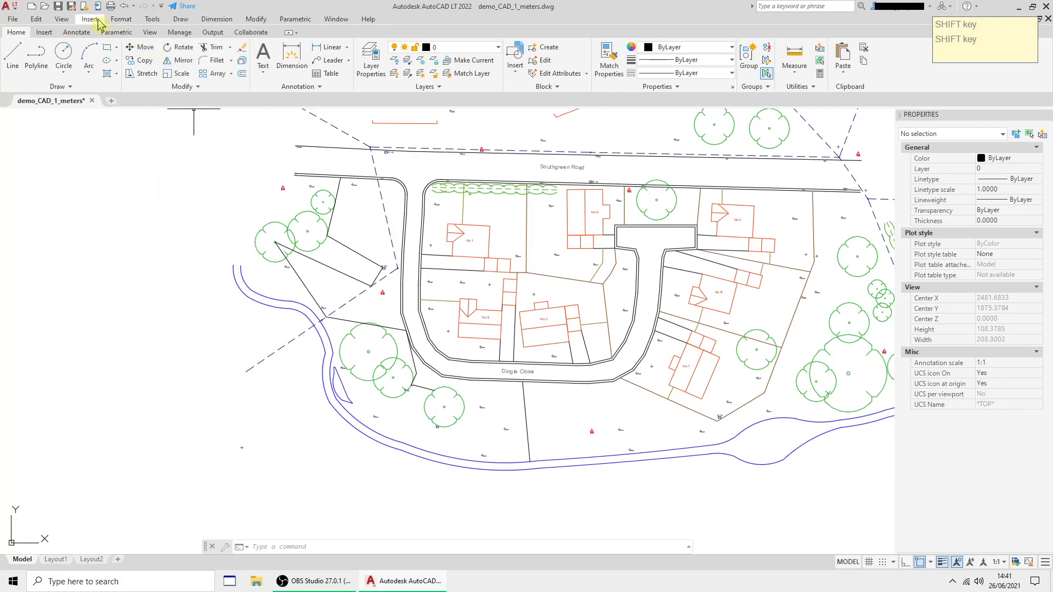
pyautogui.click(152, 19)
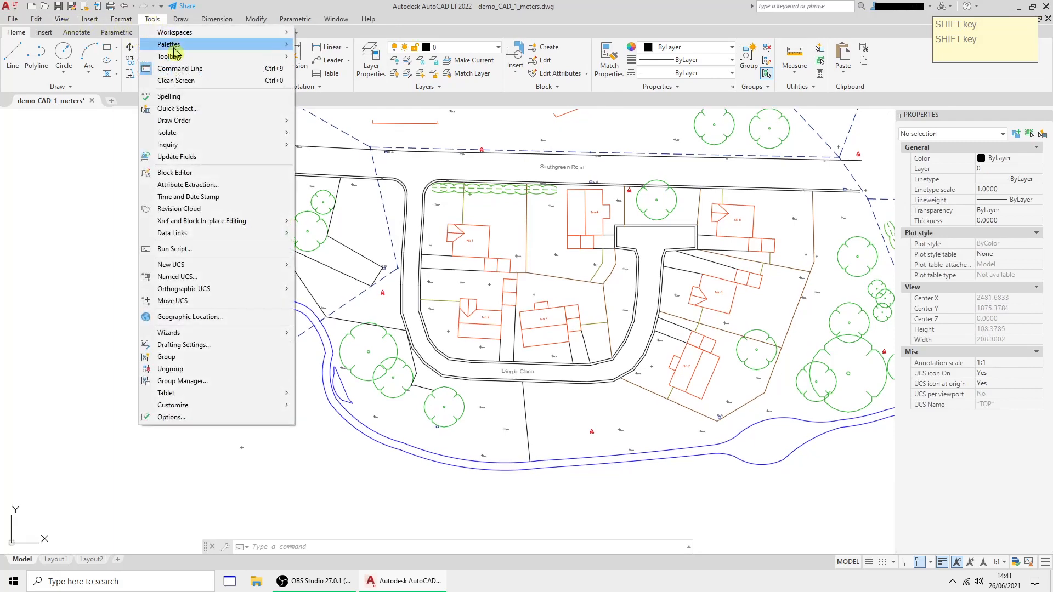
pyautogui.moveTo(174, 59)
pyautogui.moveTo(337, 59)
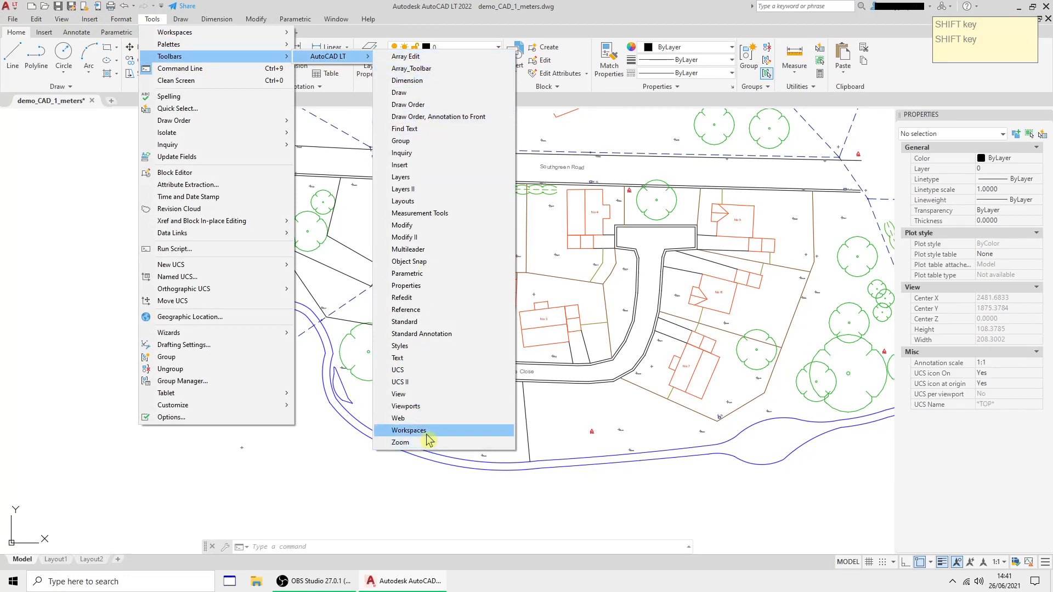
pyautogui.click(417, 263)
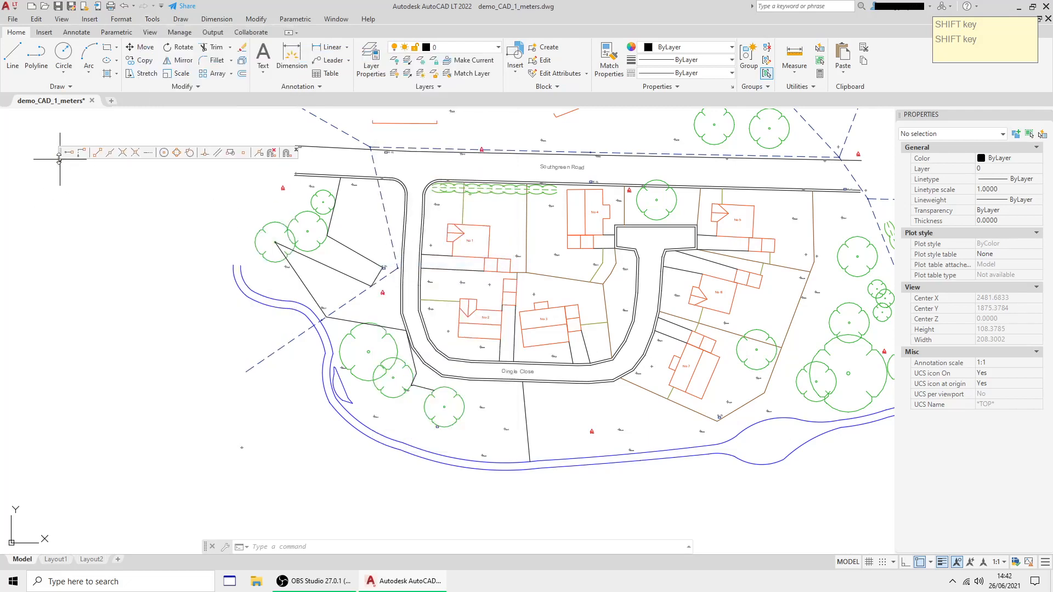
pyautogui.moveTo(60, 156); pyautogui.dragTo(60, 156)
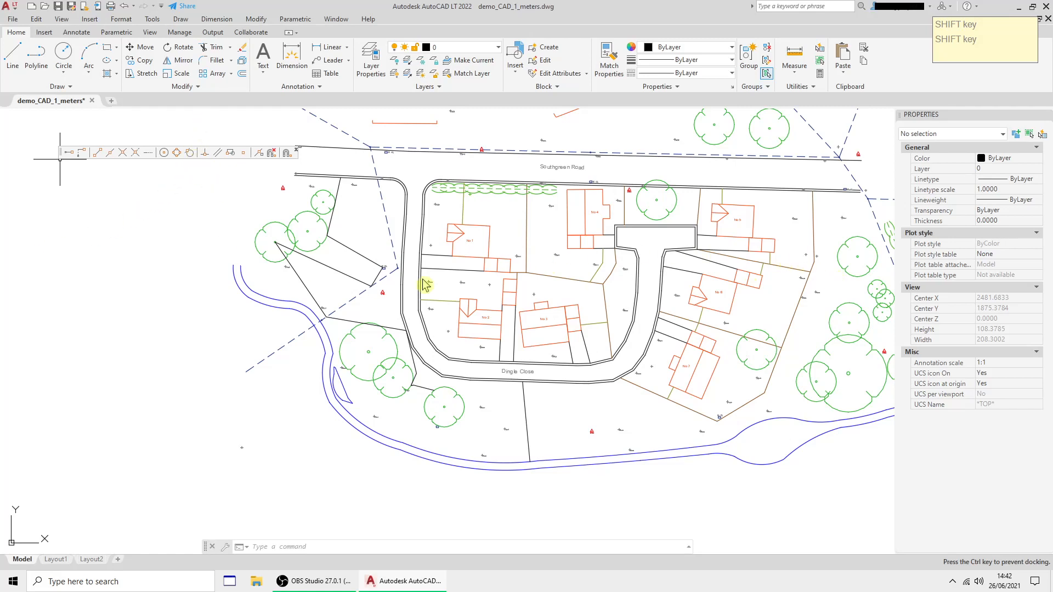
pyautogui.moveTo(12, 251); pyautogui.dragTo(11, 242)
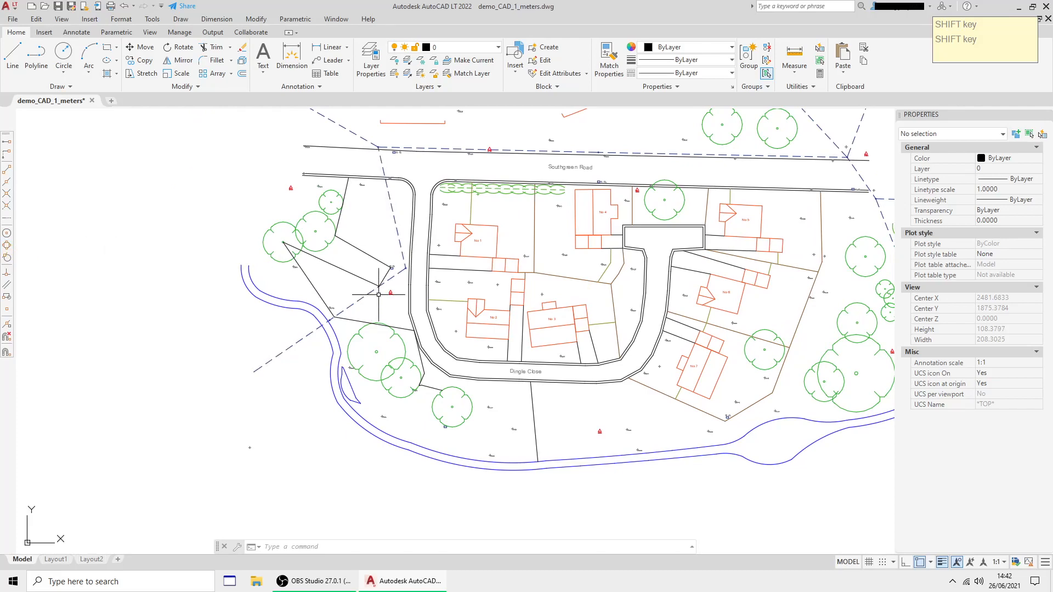
# - Hide the menu bar while keeping the Object Snap toolbar docked
pyautogui.scroll(-2, 379, 295)
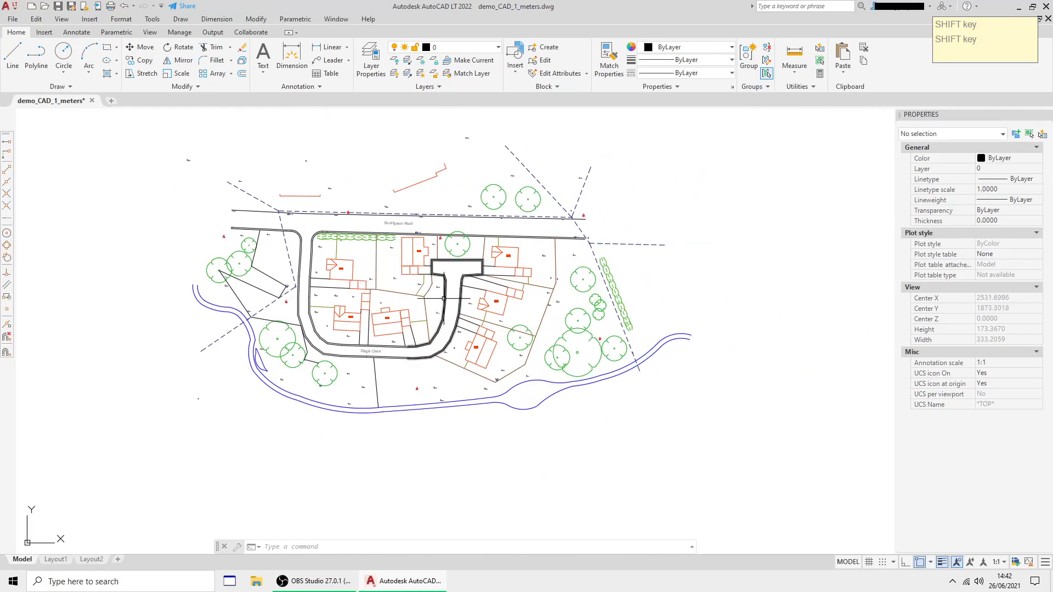
pyautogui.scroll(8, 539, 246)
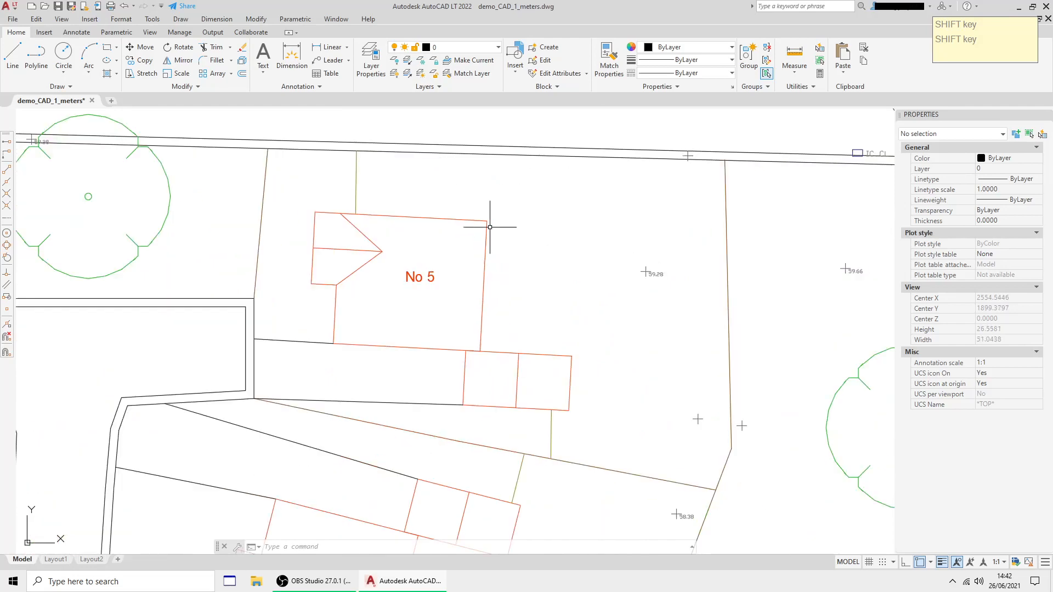
pyautogui.moveTo(346, 262); pyautogui.dragTo(417, 242, button='middle')
pyautogui.scroll(-2, 471, 255)
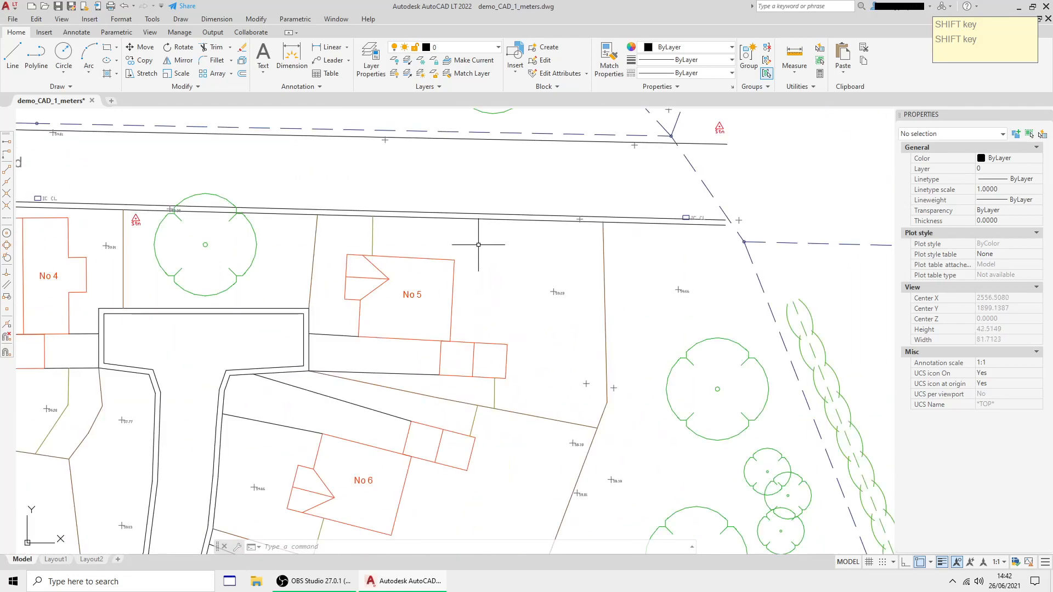
pyautogui.click(161, 6)
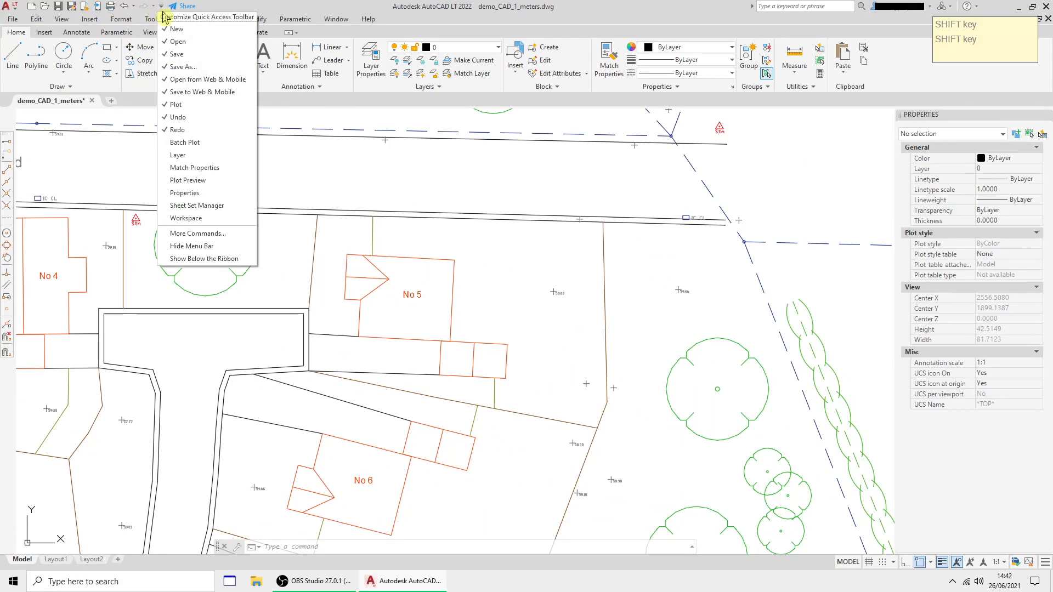
pyautogui.click(193, 246)
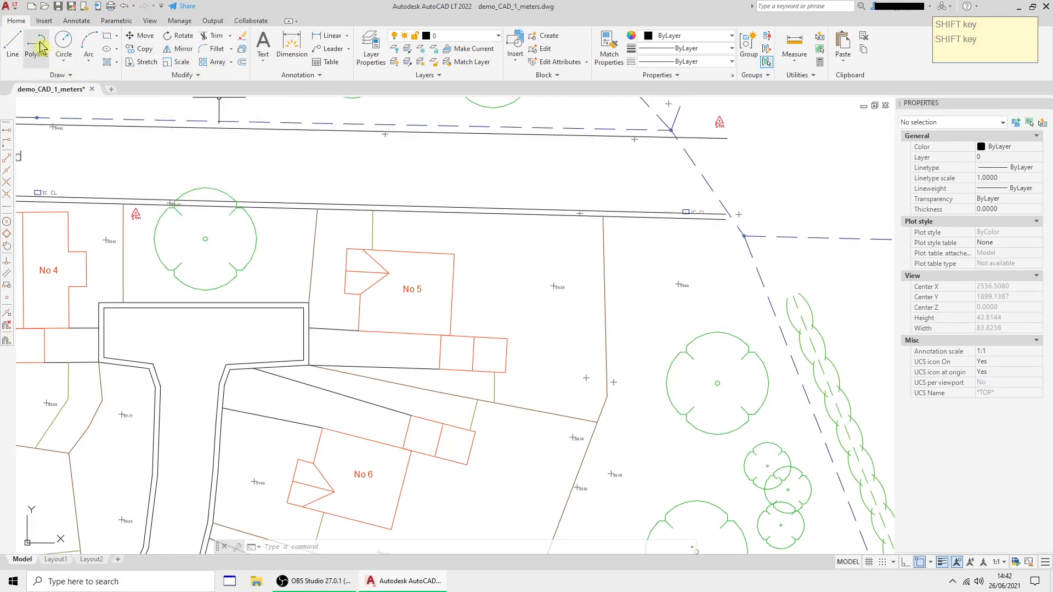
# - With object snap off, draw a two-segment polyline about 14.4 m long from No 5's north-east corner to the plot's eastern boundary line
pyautogui.click(38, 48)
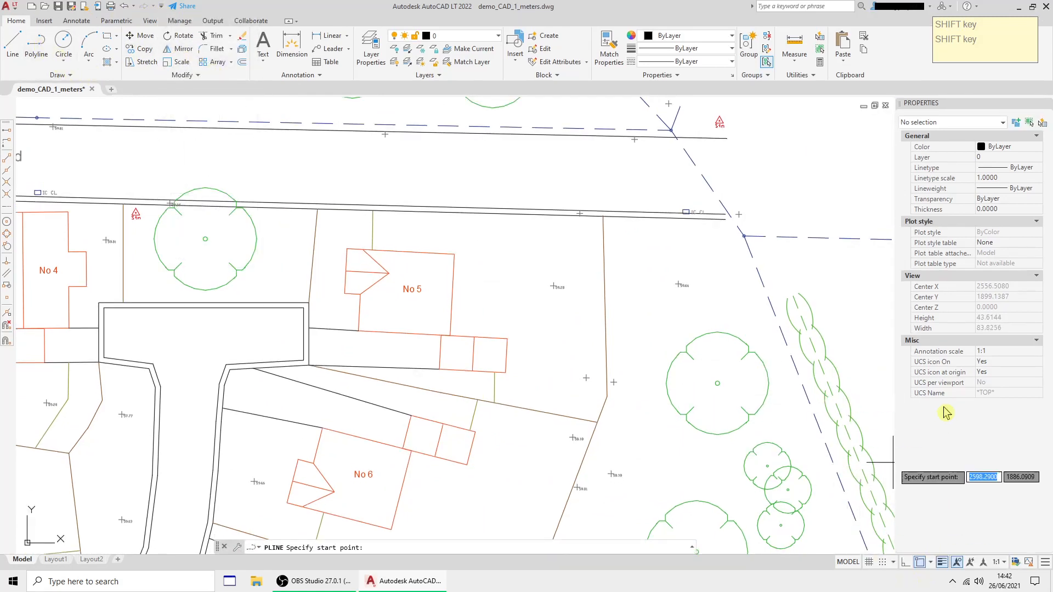
pyautogui.scroll(5, 498, 241)
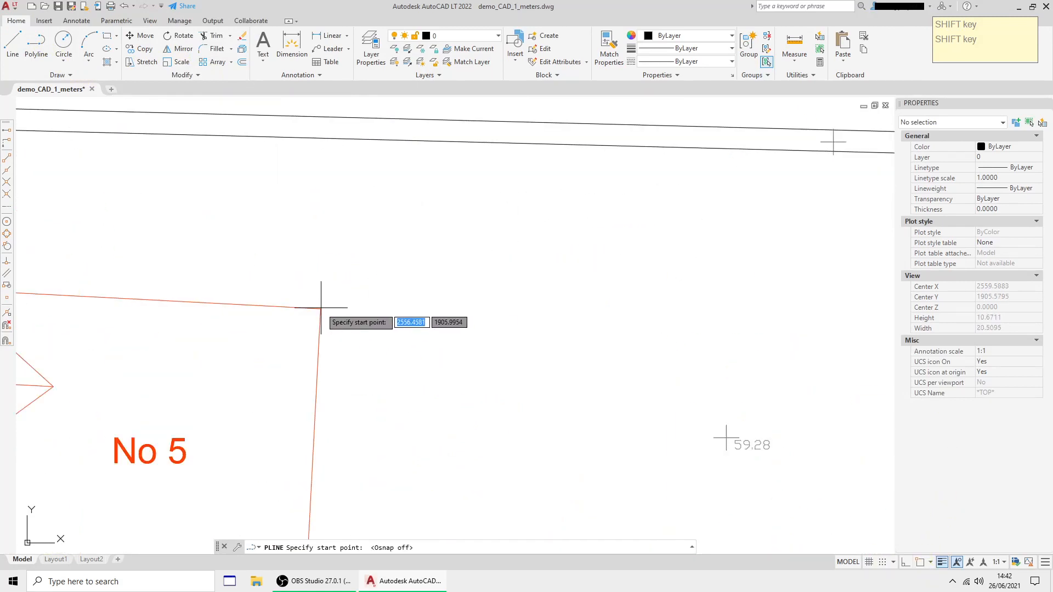
pyautogui.click(320, 309)
pyautogui.scroll(-4, 323, 304)
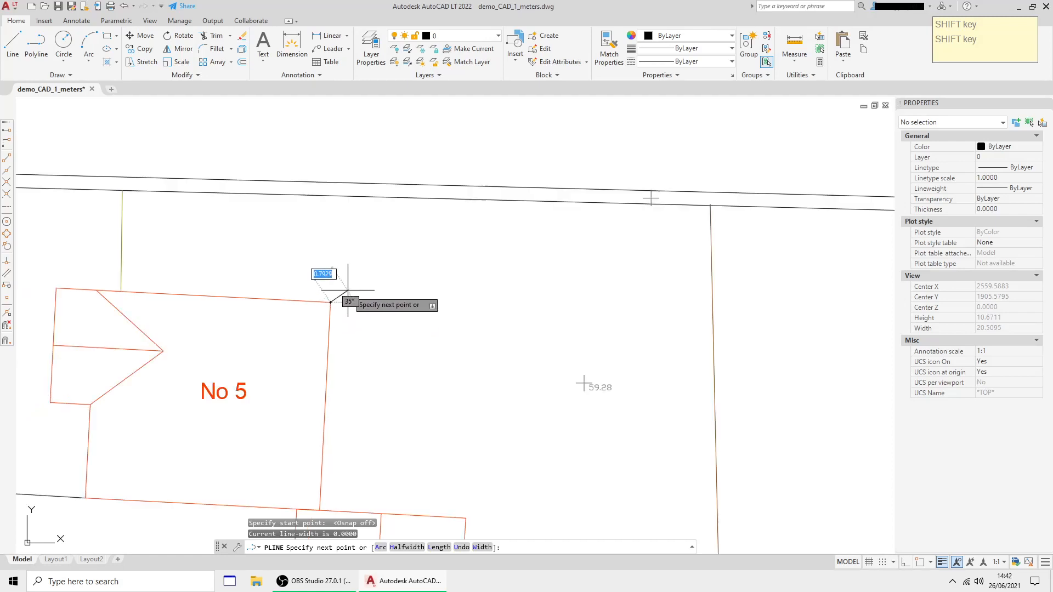
pyautogui.click(444, 215)
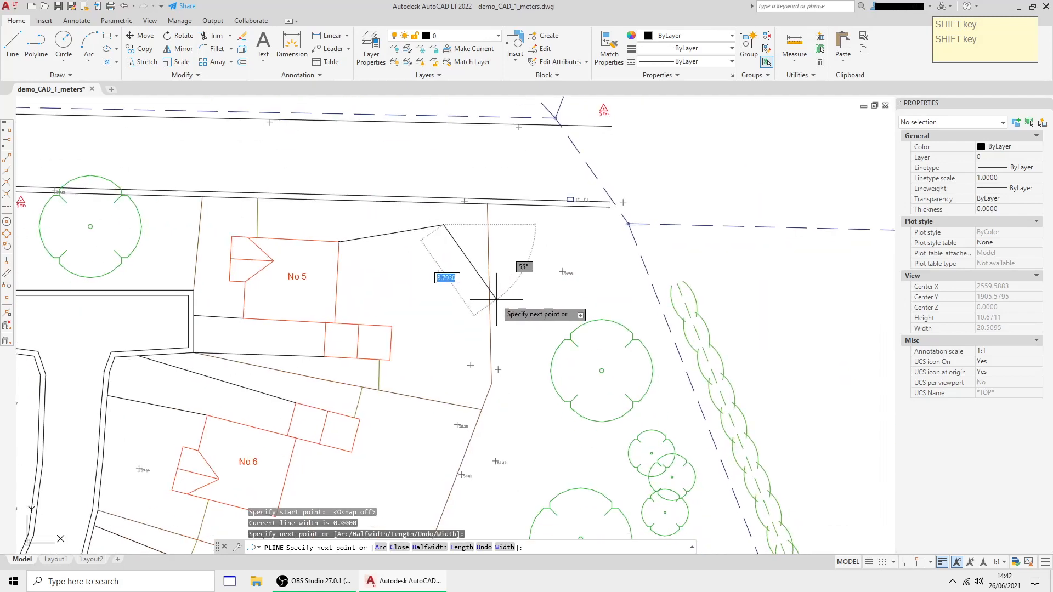
pyautogui.scroll(3, 492, 311)
pyautogui.moveTo(480, 150); pyautogui.dragTo(503, 305, button='middle')
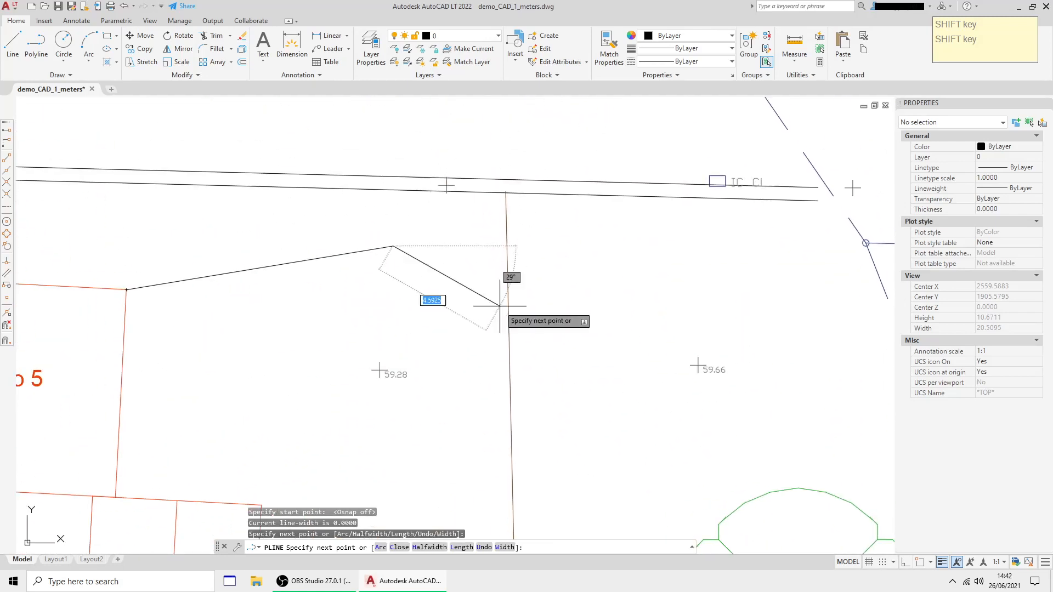
pyautogui.scroll(4, 502, 269)
pyautogui.click(518, 251)
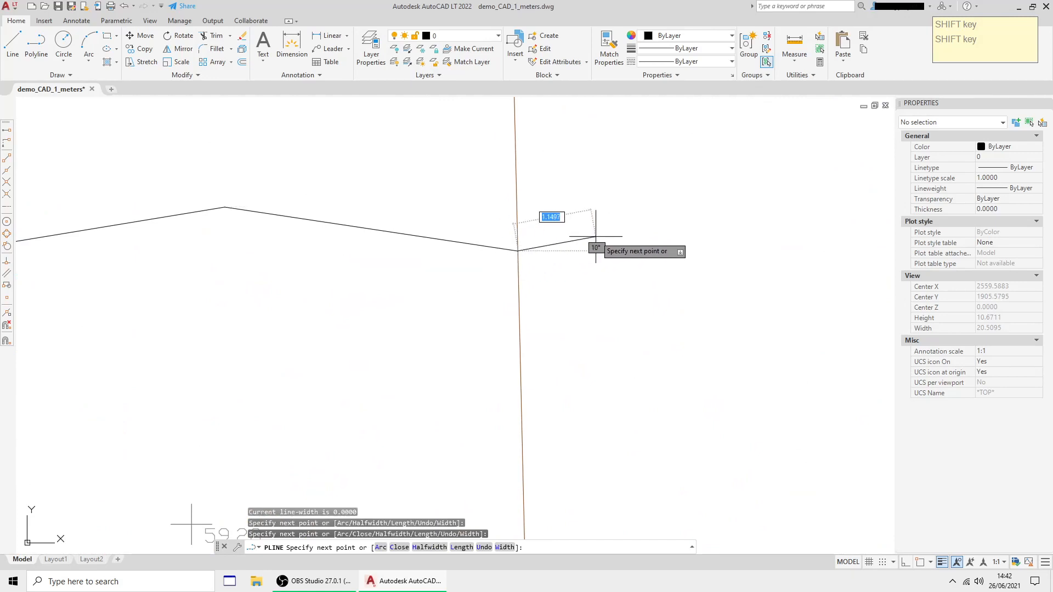
pyautogui.rightClick(601, 233)
pyautogui.click(618, 241)
# - Turn object snap on and stretch the new polyline's start vertex exactly onto the north-east corner of No 5
pyautogui.scroll(-4, 617, 243)
pyautogui.scroll(15, 355, 265)
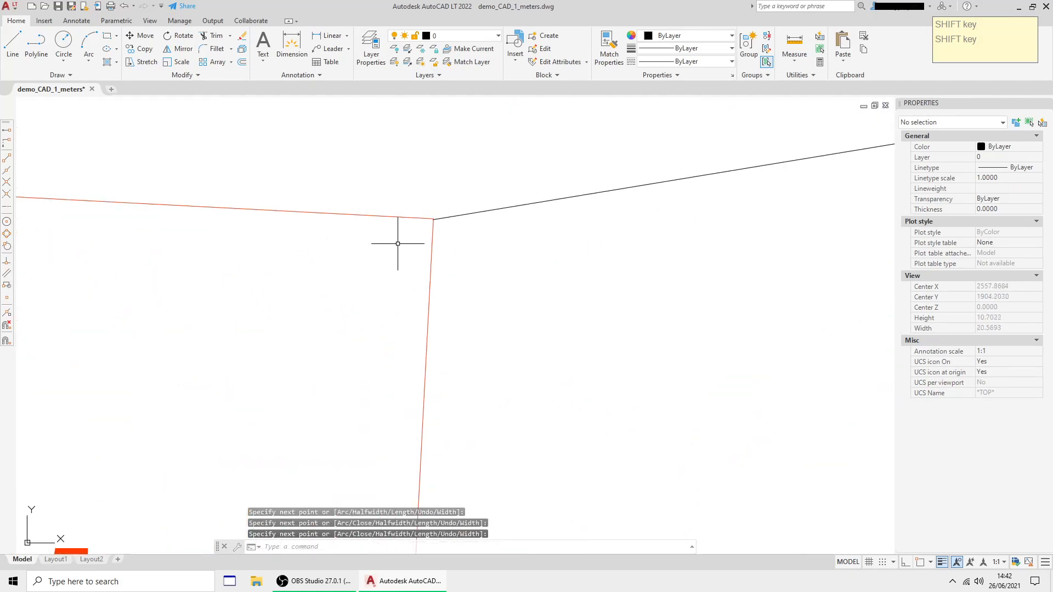
pyautogui.scroll(-20, 434, 204)
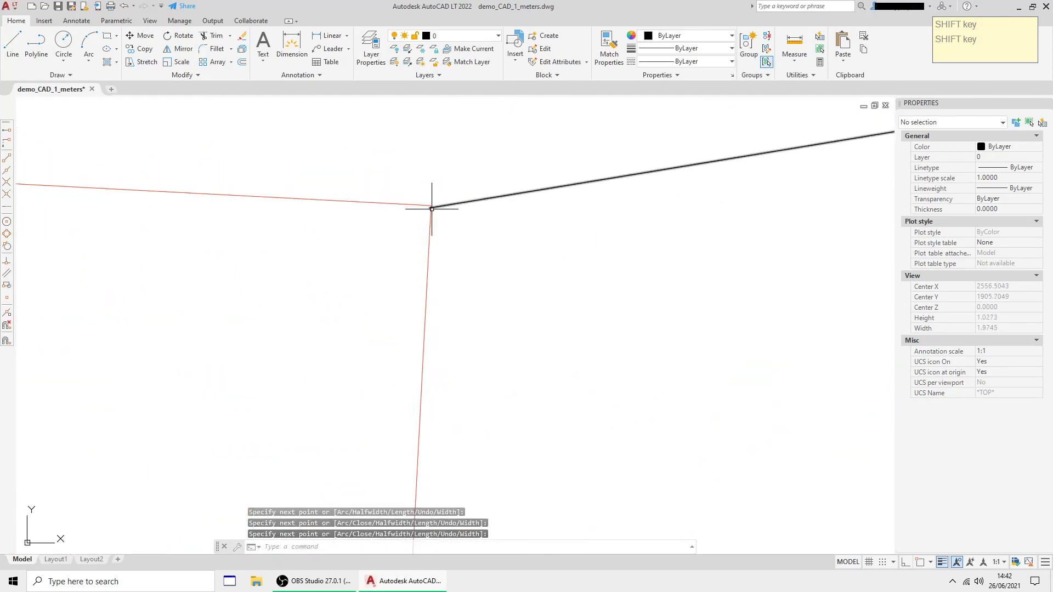
pyautogui.scroll(15, 541, 286)
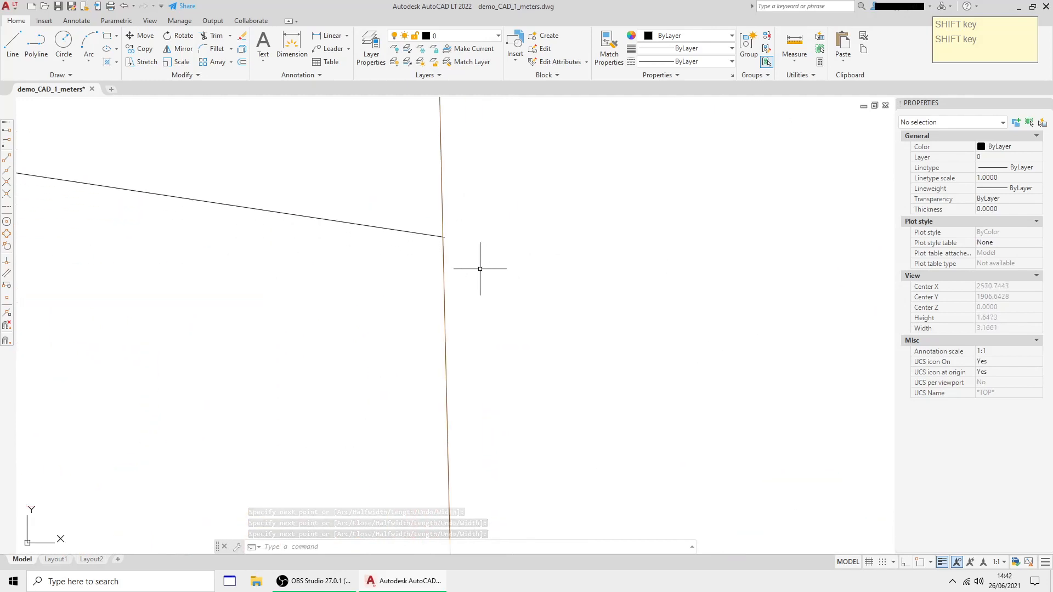
pyautogui.scroll(-3, 501, 252)
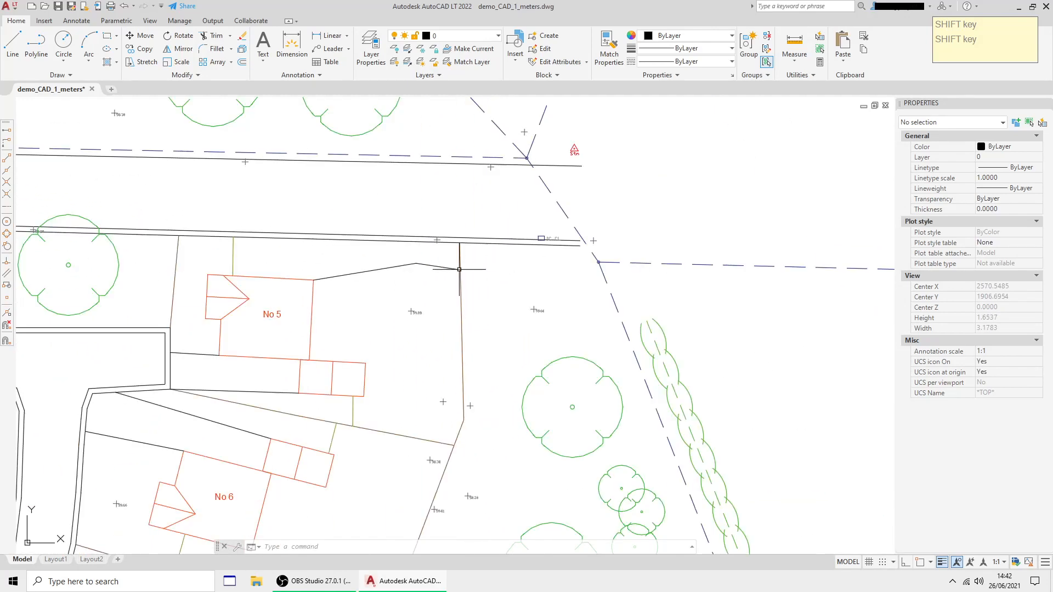
pyautogui.click(376, 269)
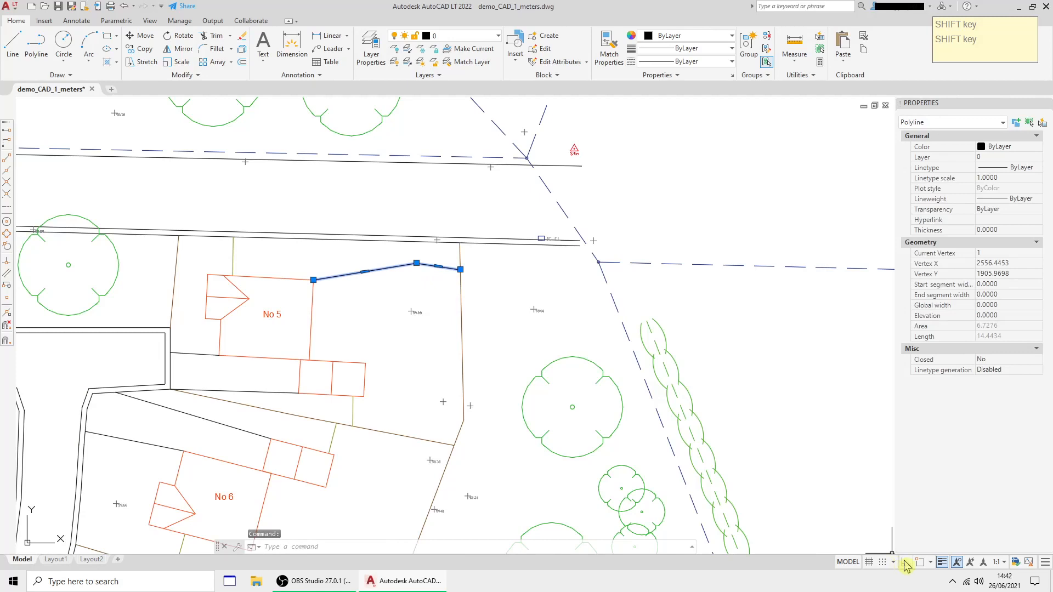
pyautogui.click(920, 563)
pyautogui.scroll(10, 327, 277)
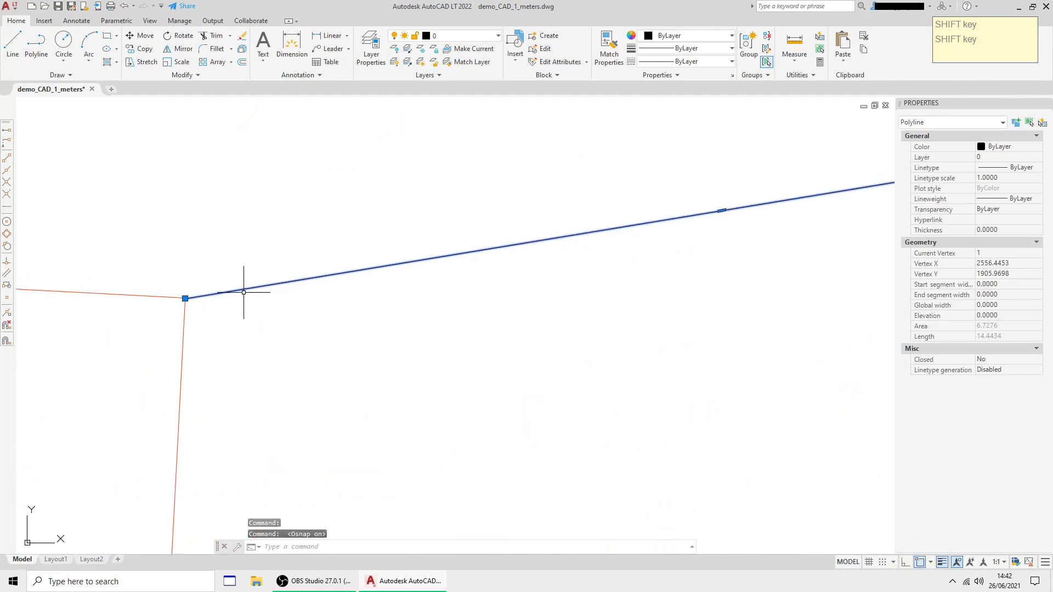
pyautogui.click(185, 299)
pyautogui.moveTo(185, 297); pyautogui.dragTo(379, 209, button='middle')
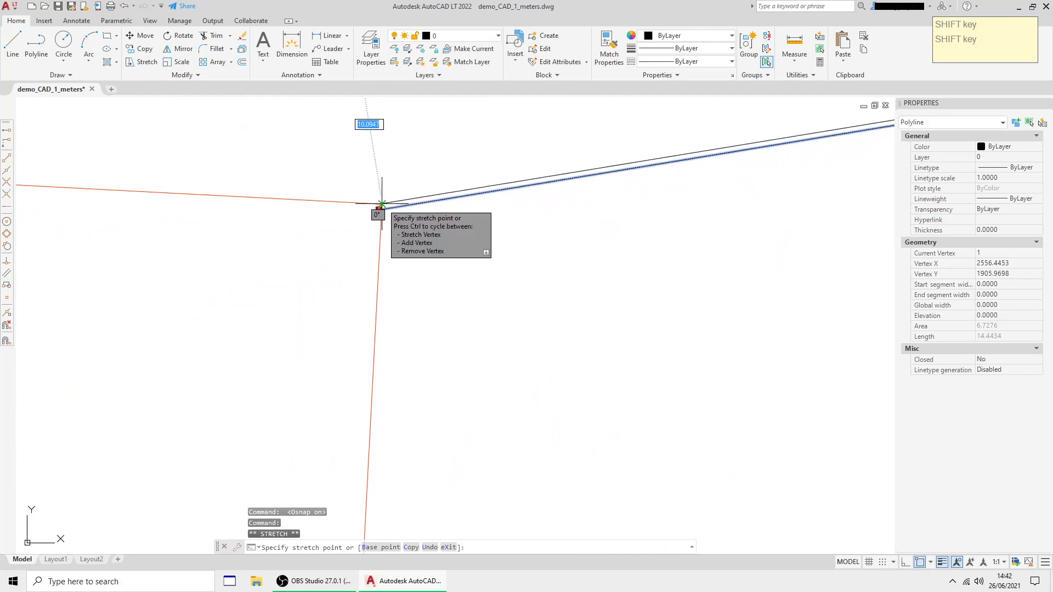
pyautogui.click(383, 204)
# - Stretch the polyline's end vertex so that it snaps onto the plot's eastern boundary line
pyautogui.scroll(-4, 658, 194)
pyautogui.moveTo(760, 245); pyautogui.dragTo(163, 324, button='middle')
pyautogui.scroll(-7, 162, 324)
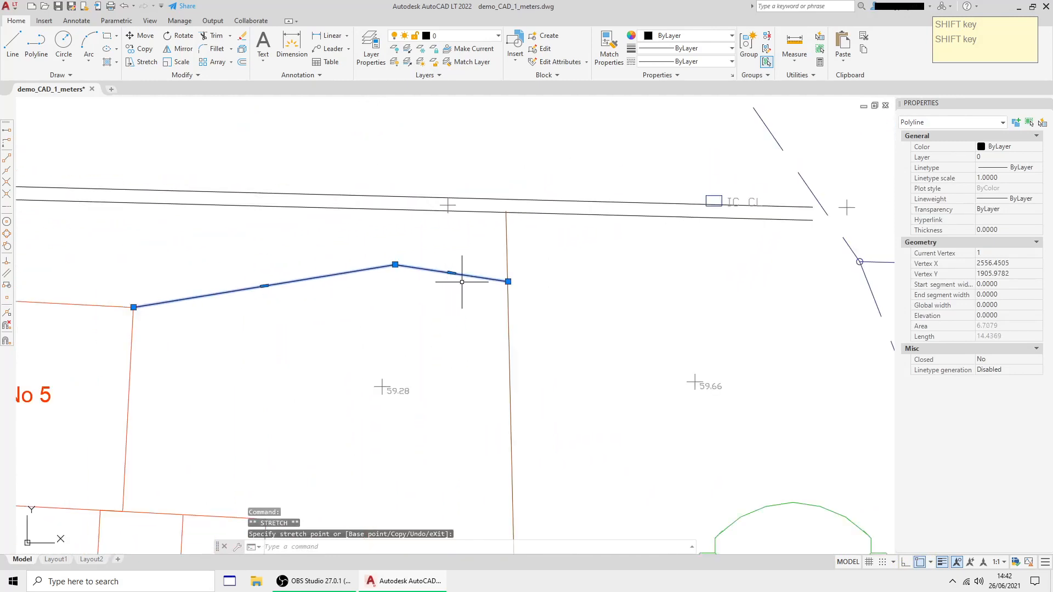
pyautogui.scroll(8, 488, 286)
pyautogui.scroll(4, 588, 273)
pyautogui.click(620, 231)
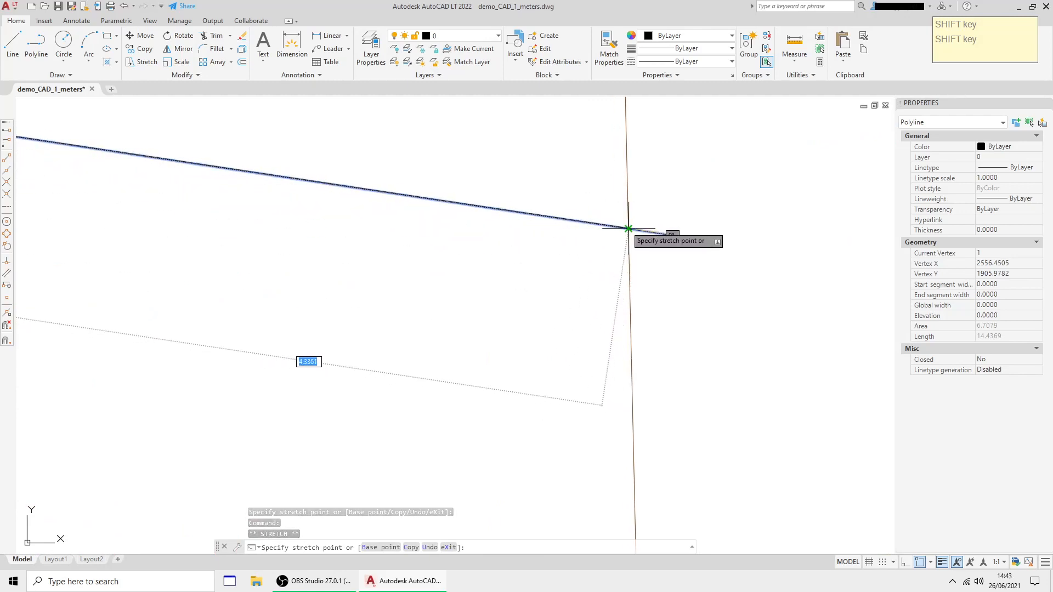
pyautogui.click(628, 228)
# - Examine how both ends of the polyline meet the house corner and the boundary, and clear the selection
pyautogui.moveTo(604, 236)
pyautogui.mouseDown(button='middle')
pyautogui.moveTo(480, 313)
pyautogui.moveTo(200, 306)
pyautogui.moveTo(623, 305)
pyautogui.mouseUp(button='middle')
pyautogui.scroll(-3, 623, 305)
pyautogui.scroll(1, 219, 329)
pyautogui.scroll(2, 227, 332)
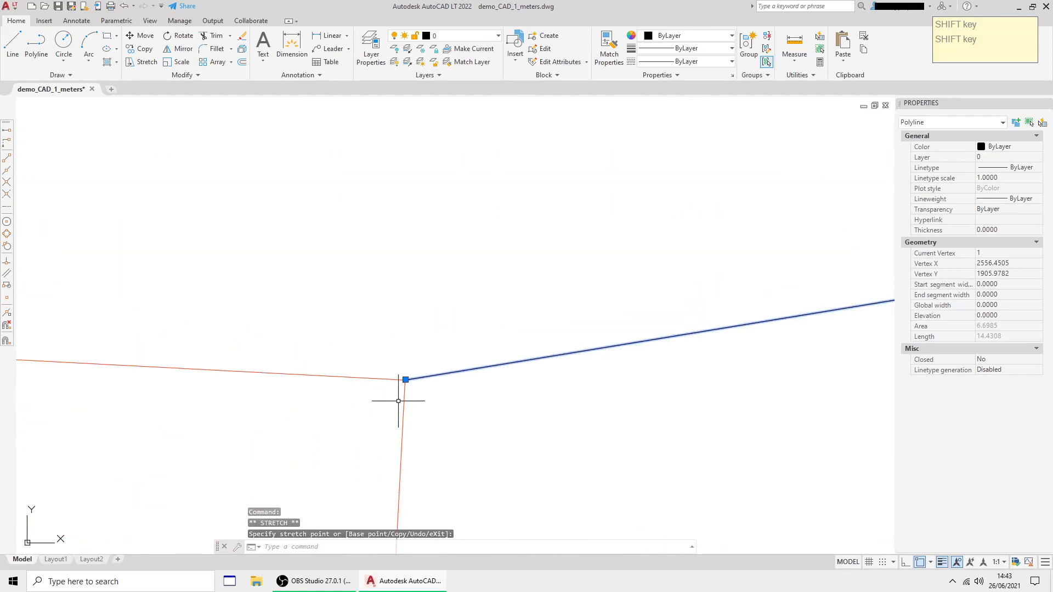
pyautogui.moveTo(397, 399); pyautogui.dragTo(324, 344, button='middle')
pyautogui.scroll(-4, 433, 341)
pyautogui.moveTo(441, 349); pyautogui.dragTo(410, 340, button='middle')
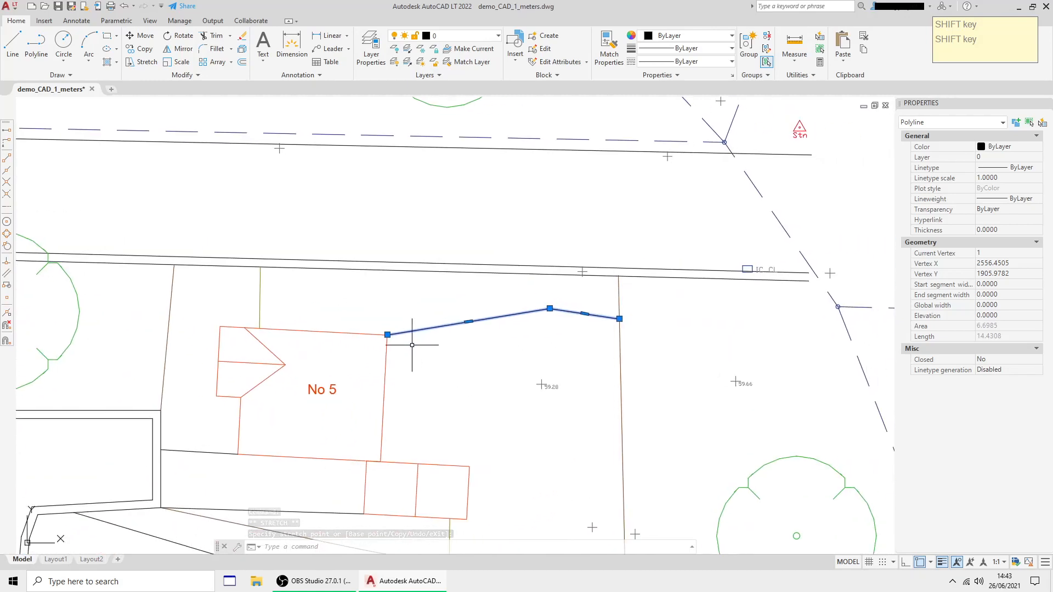
pyautogui.scroll(2, 410, 339)
pyautogui.moveTo(480, 359); pyautogui.dragTo(417, 326, button='middle')
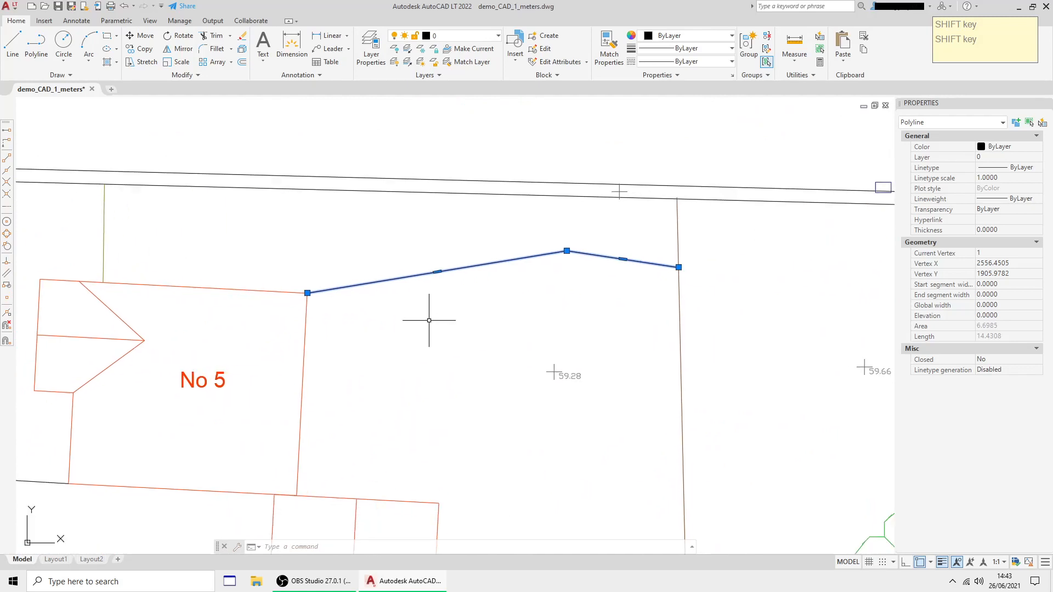
pyautogui.press('Escape')
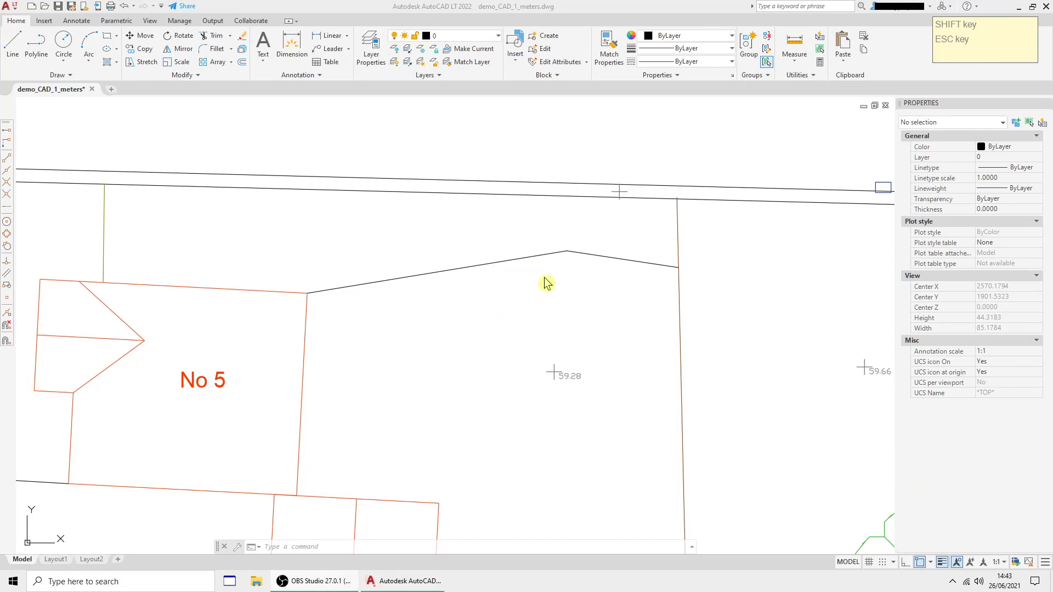
# - Start a polyline in the empty area north-east of the site and turn Ortho mode on
pyautogui.scroll(-4, 546, 282)
pyautogui.scroll(-4, 565, 307)
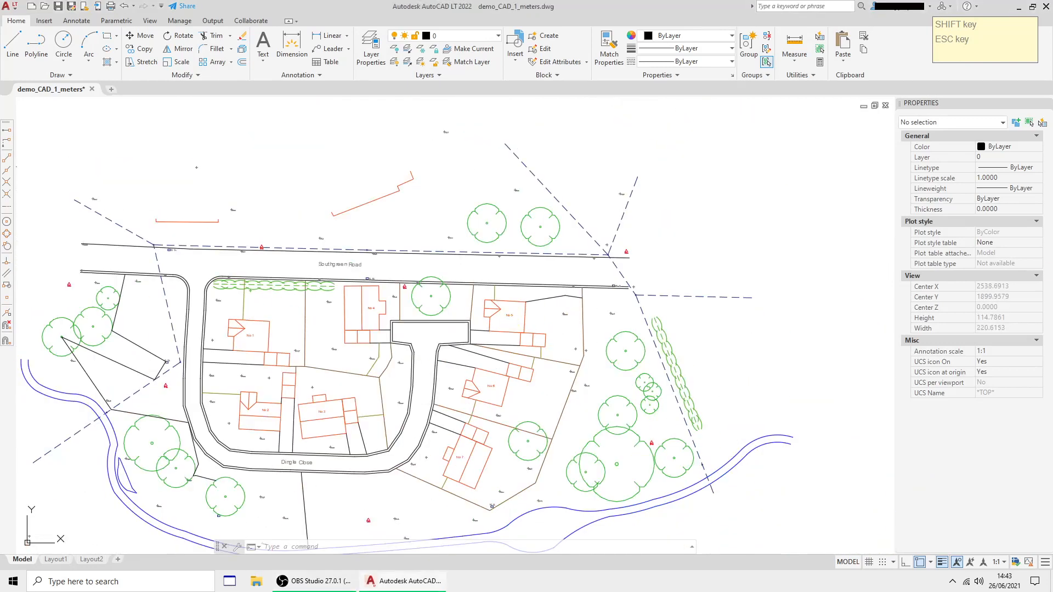
pyautogui.moveTo(511, 311); pyautogui.dragTo(614, 263, button='middle')
pyautogui.scroll(2, 596, 341)
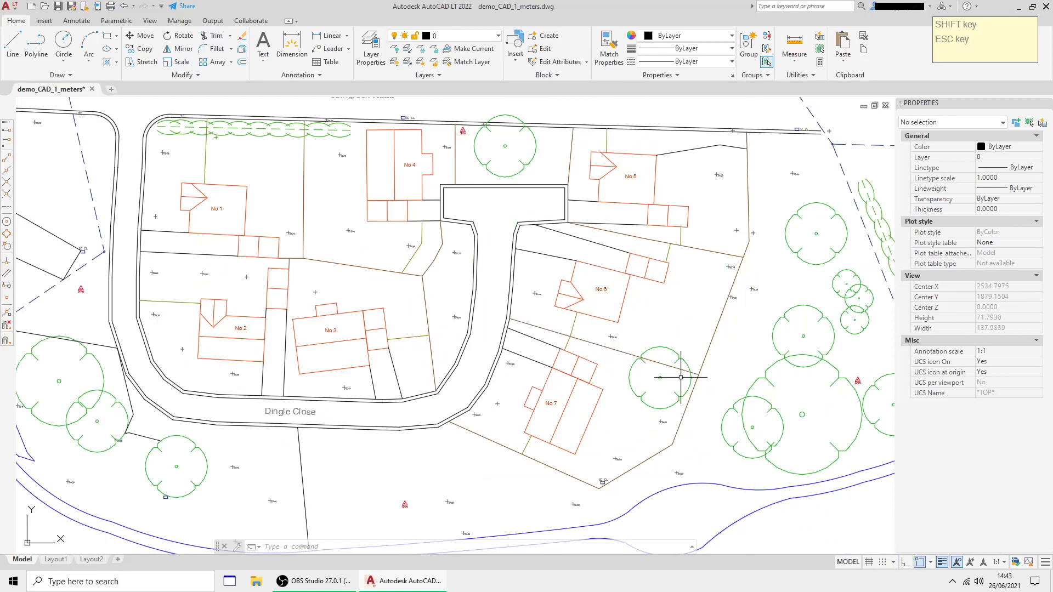
pyautogui.moveTo(443, 253); pyautogui.dragTo(553, 321, button='middle')
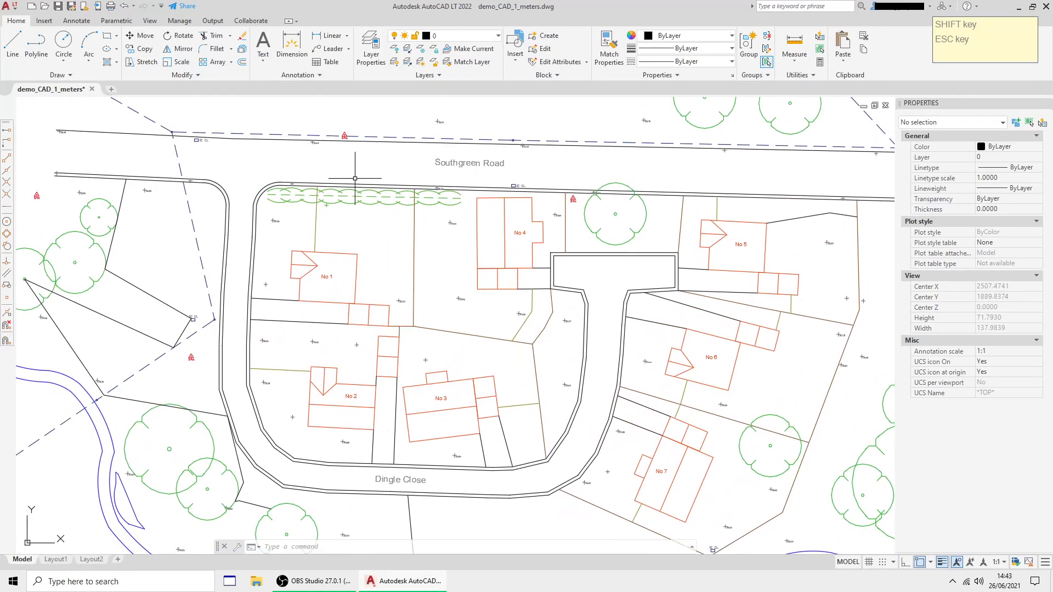
pyautogui.scroll(-2, 410, 208)
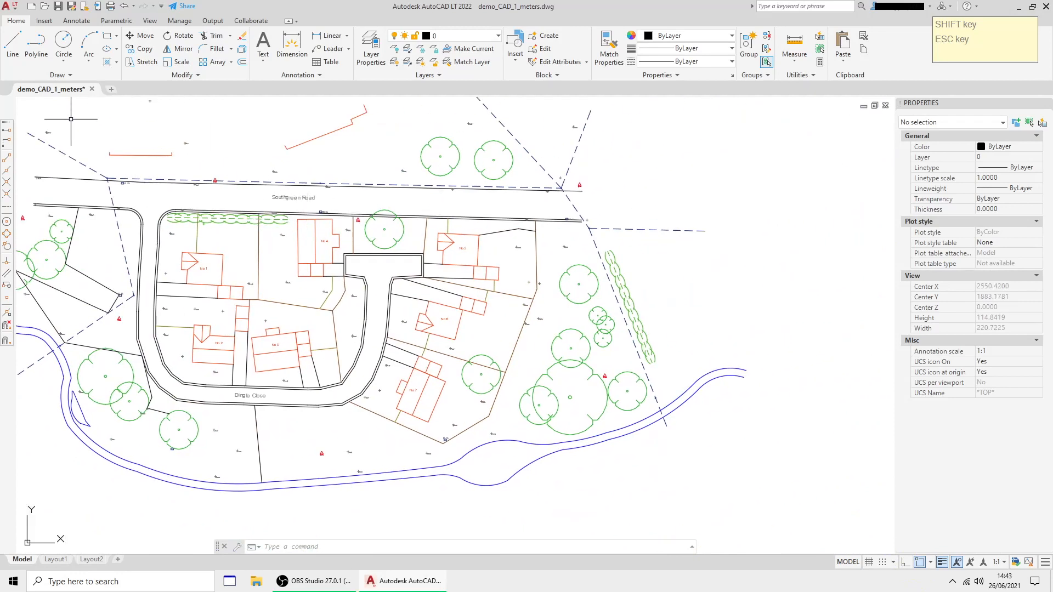
pyautogui.click(36, 57)
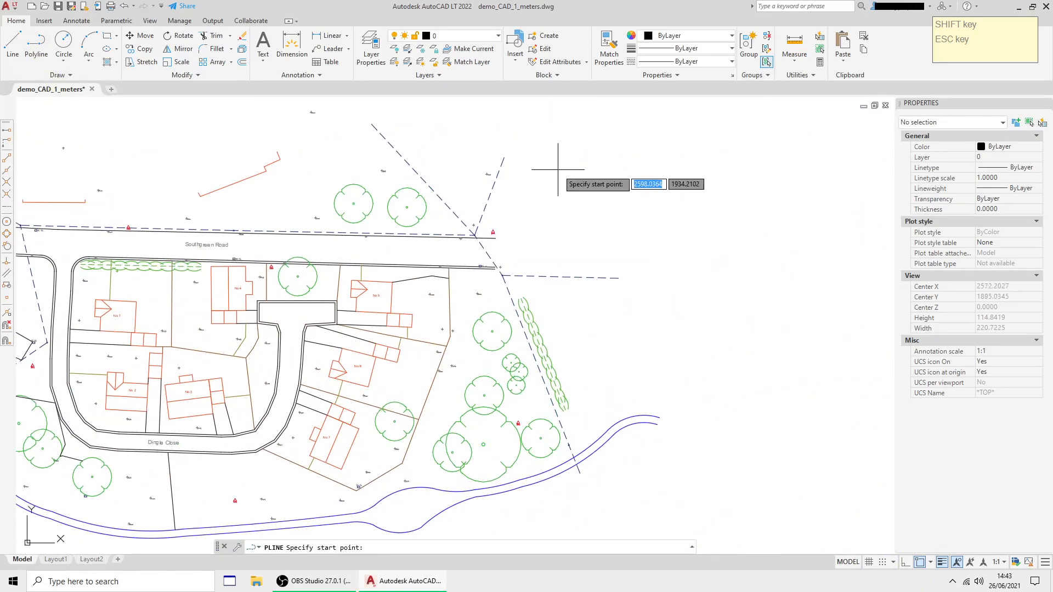
pyautogui.click(556, 169)
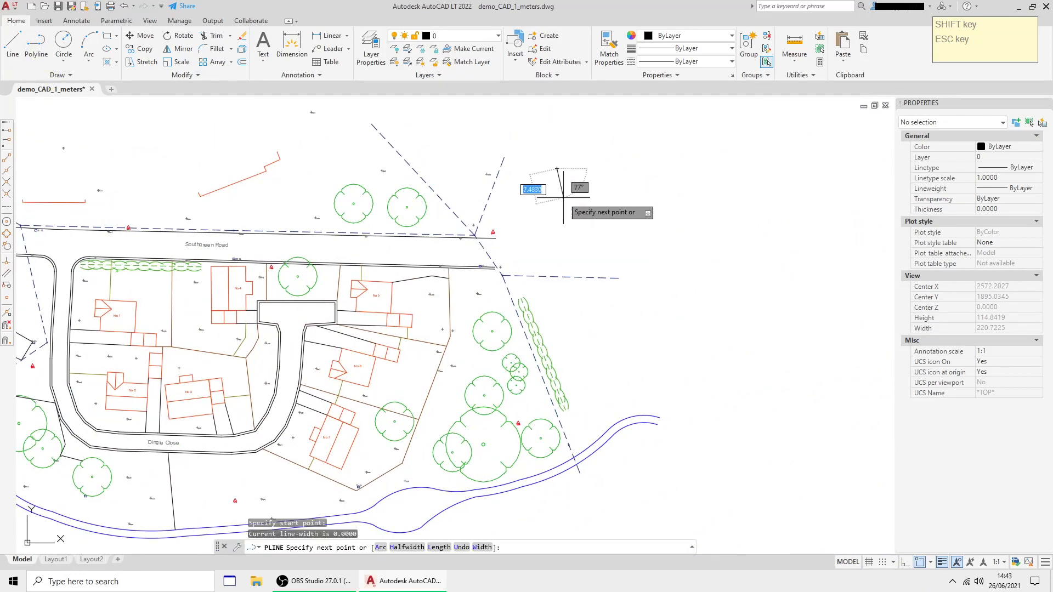
pyautogui.click(905, 563)
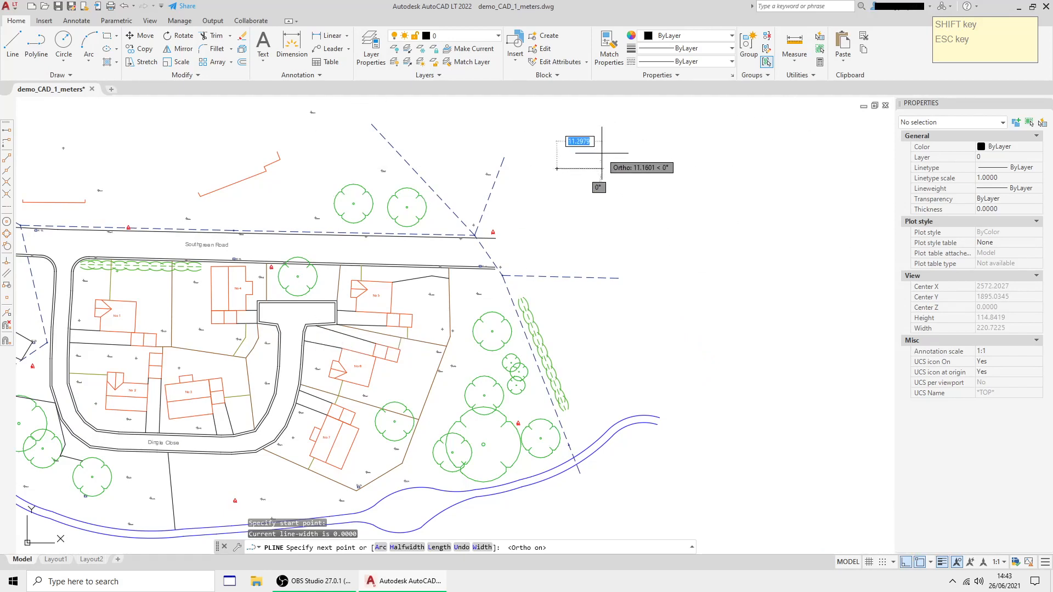
# - Add eight alternating horizontal and vertical segments that loop back across the first ones, and end the polyline
pyautogui.click(647, 168)
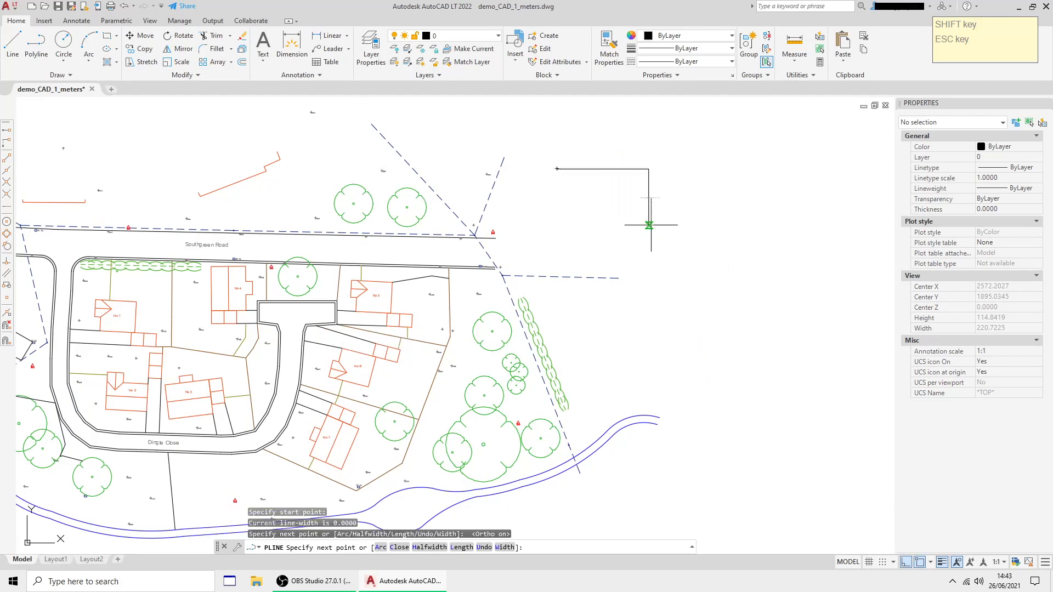
pyautogui.click(648, 224)
pyautogui.click(730, 225)
pyautogui.click(730, 133)
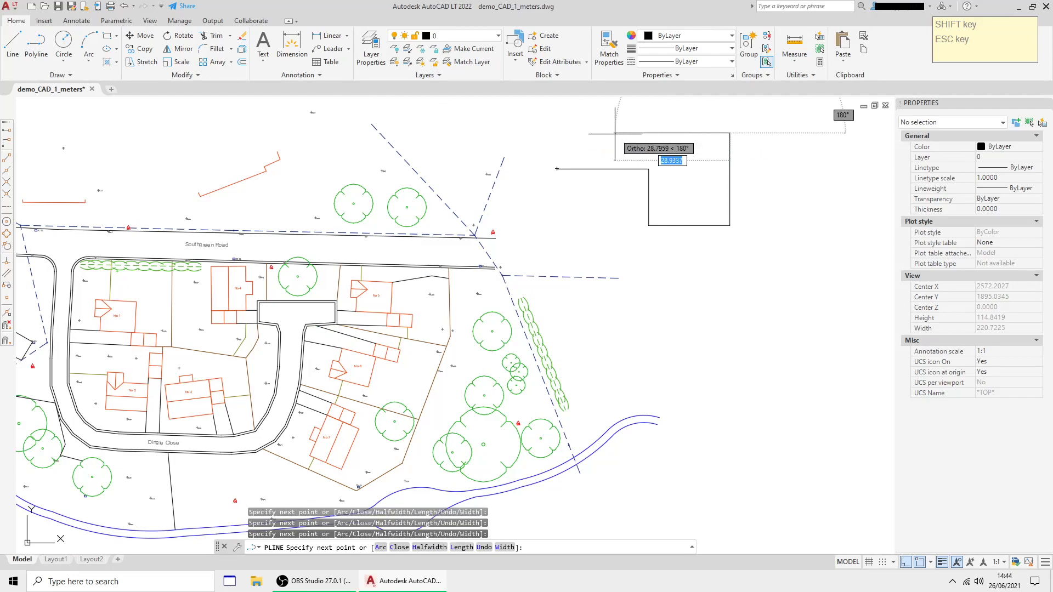
pyautogui.click(615, 133)
pyautogui.click(616, 214)
pyautogui.click(675, 214)
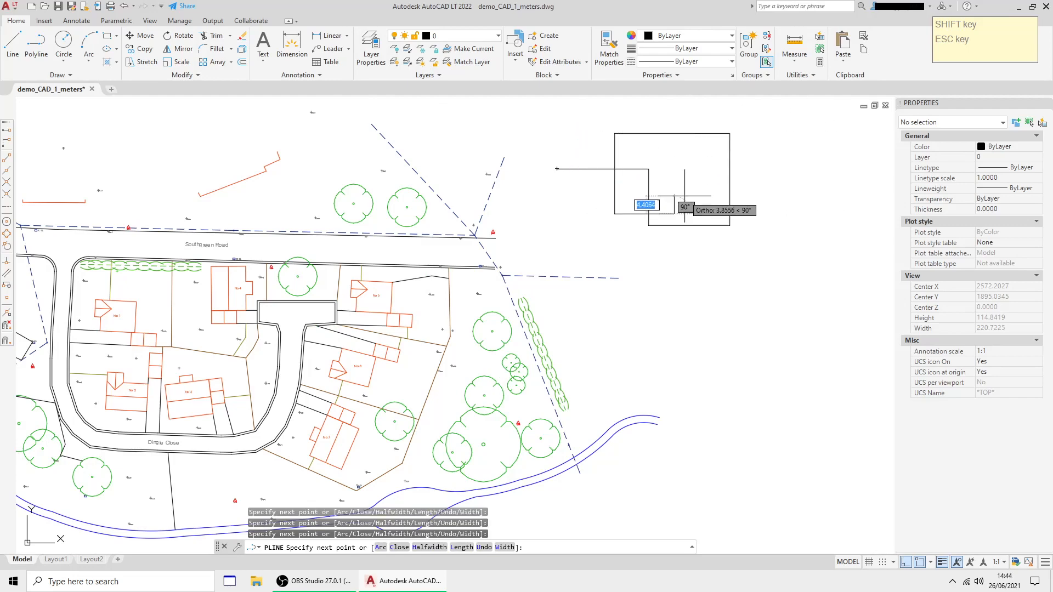
pyautogui.scroll(4, 679, 181)
pyautogui.click(665, 179)
pyautogui.rightClick(695, 171)
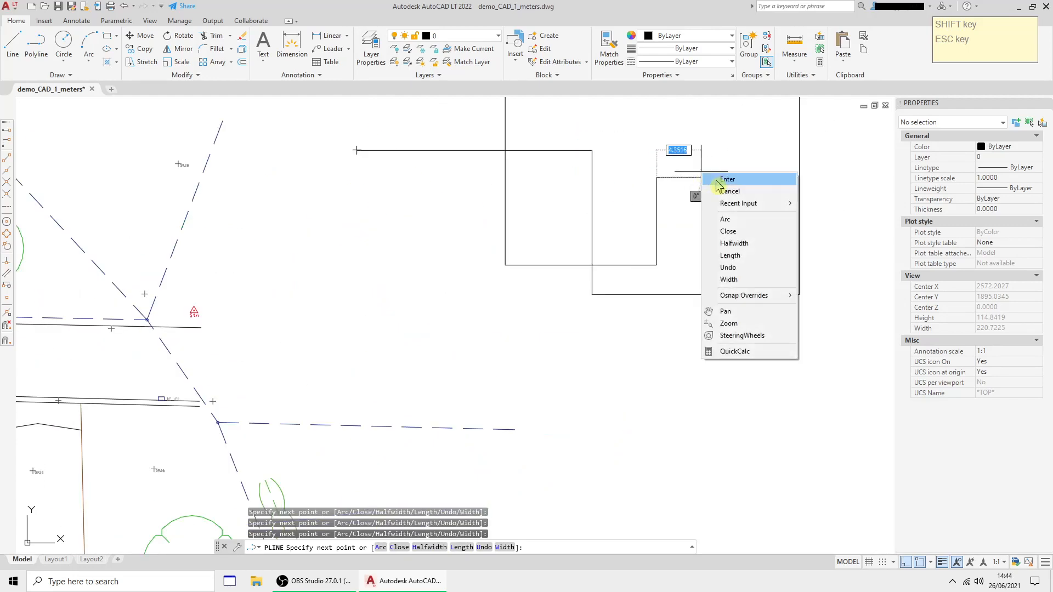
pyautogui.click(713, 179)
# - Switch from model space to the Layout1 sheet
pyautogui.click(55, 559)
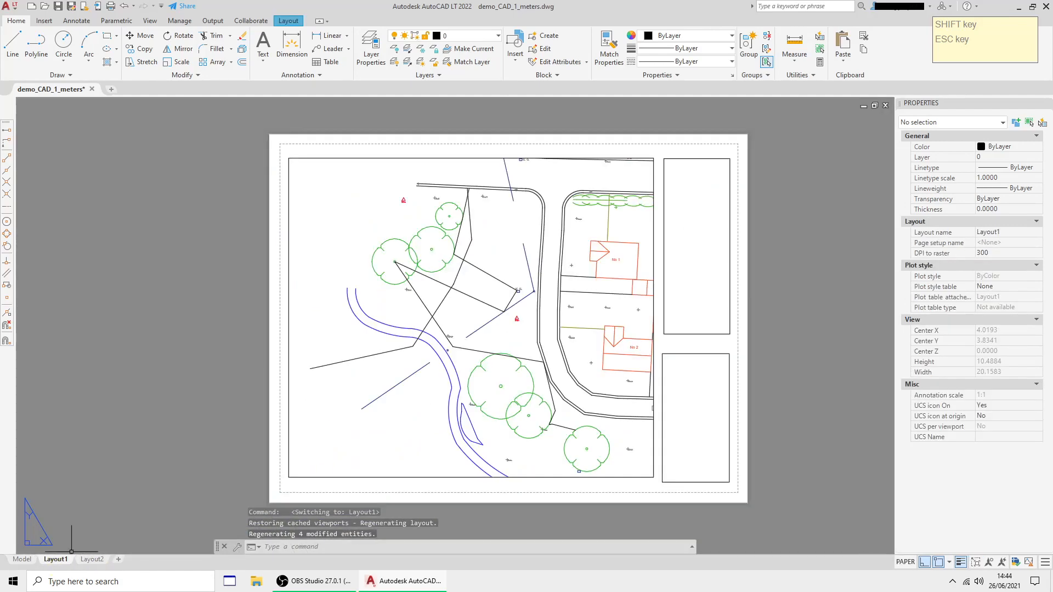
pyautogui.scroll(5, 630, 246)
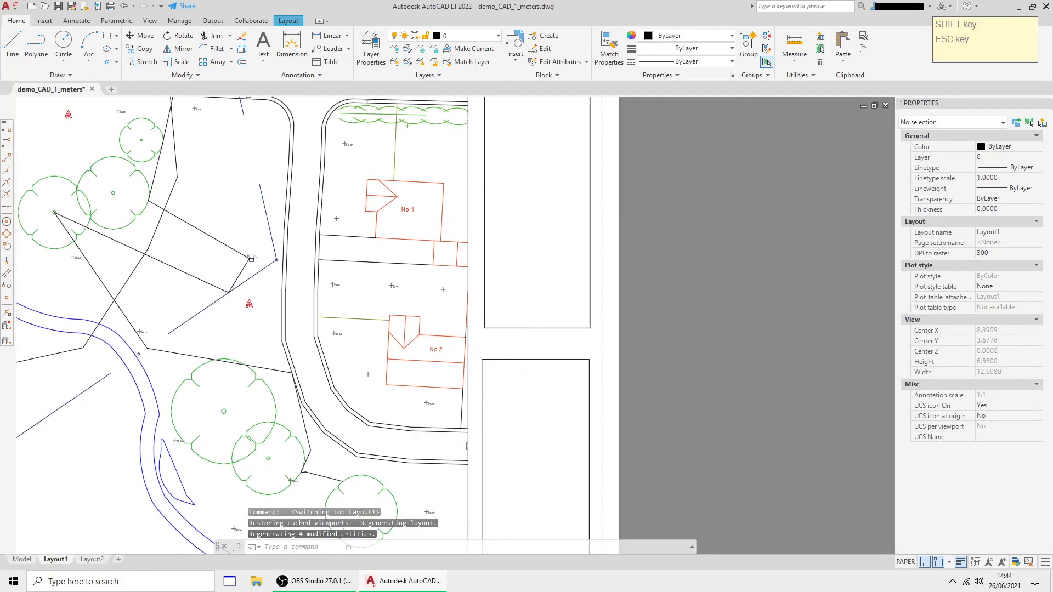
pyautogui.scroll(1, 497, 330)
# - With Ortho mode on, move the upper narrow rectangle beside the site plan straight down by a small distance
pyautogui.click(498, 326)
pyautogui.scroll(-2, 541, 300)
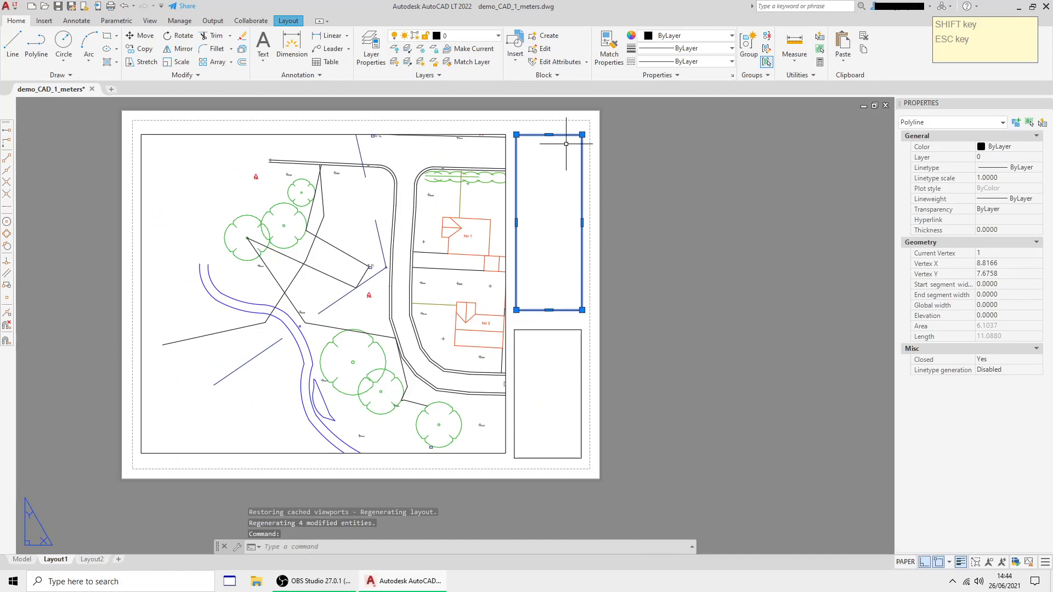
pyautogui.click(923, 562)
pyautogui.click(923, 562)
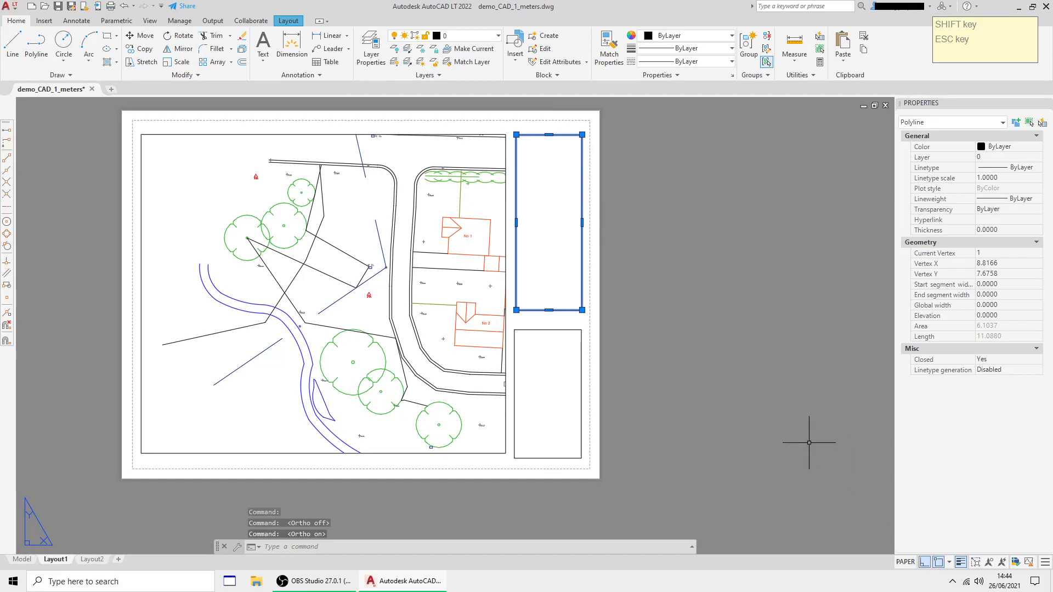
pyautogui.rightClick(562, 206)
pyautogui.click(603, 301)
pyautogui.click(636, 228)
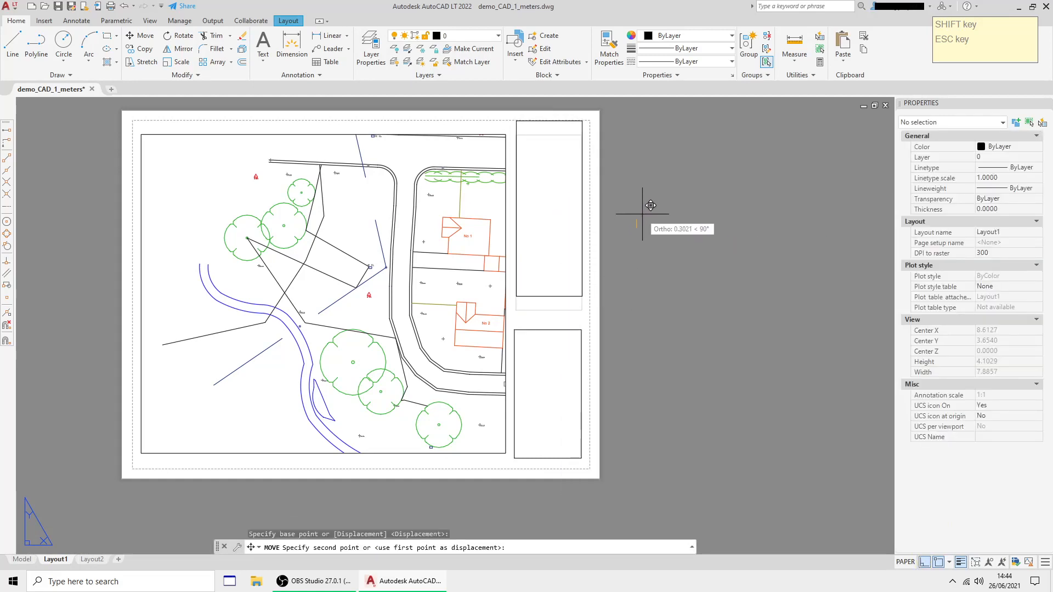
pyautogui.click(642, 239)
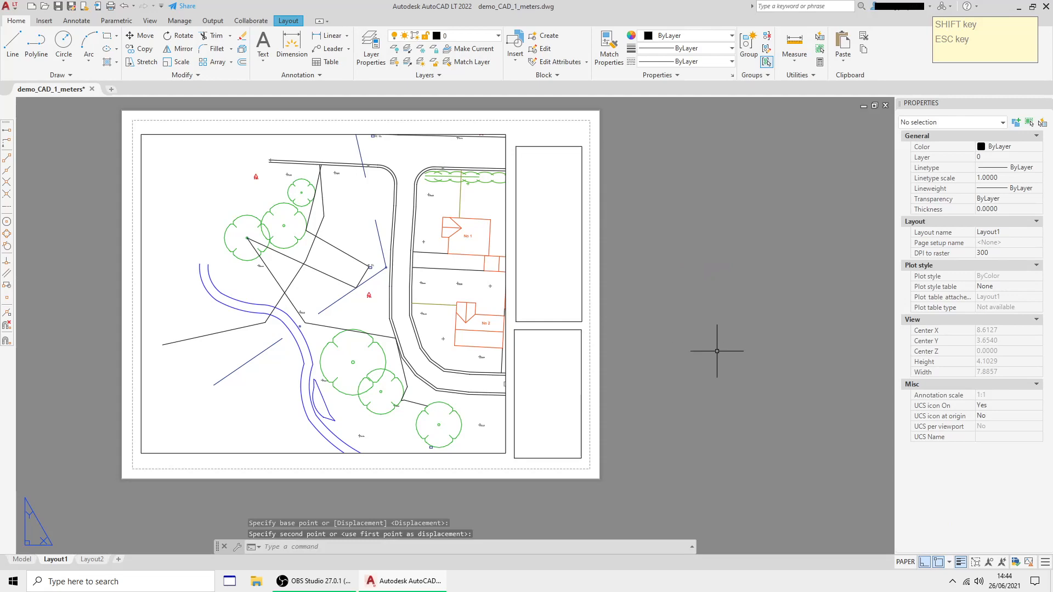